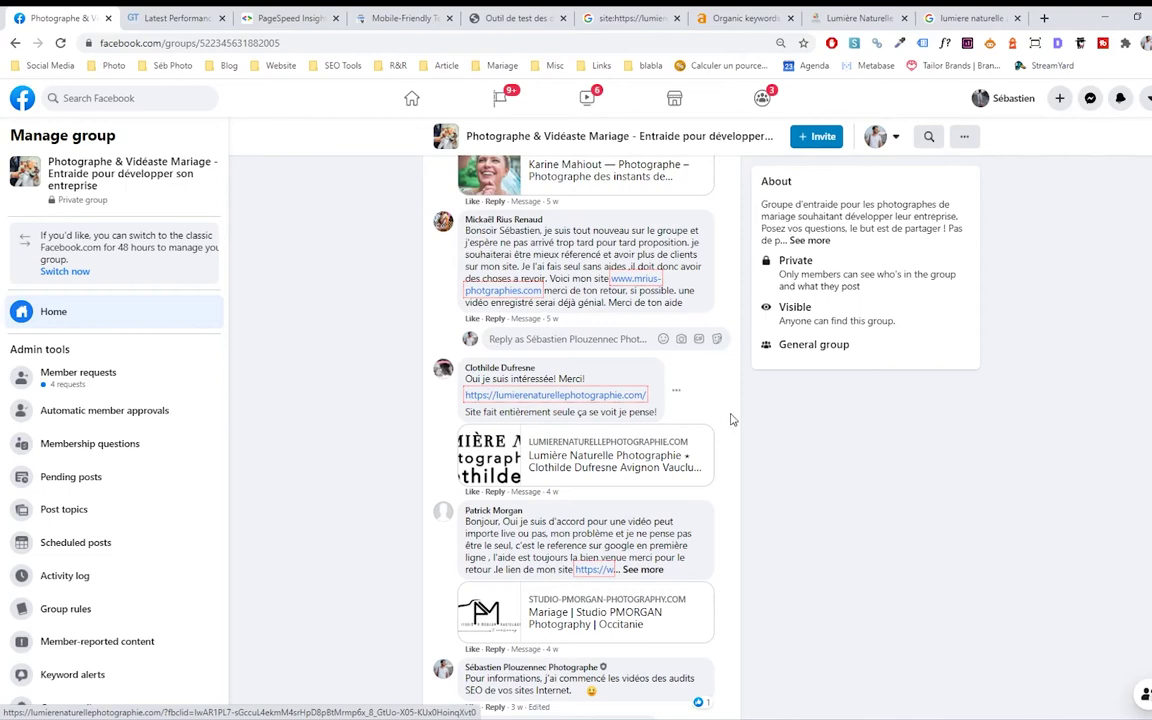
Switch from the Facebook group comments to the site's GTmetrix report and highlight the fully loaded time
scroll(742, 424, down, 1)
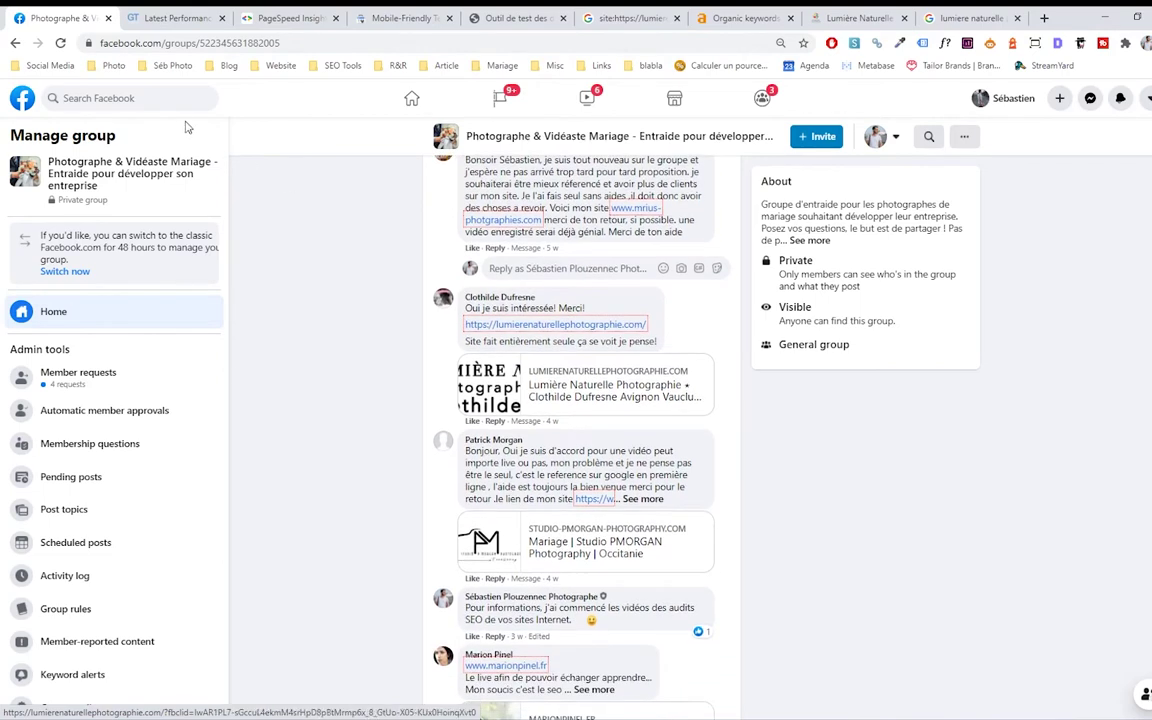
click(162, 19)
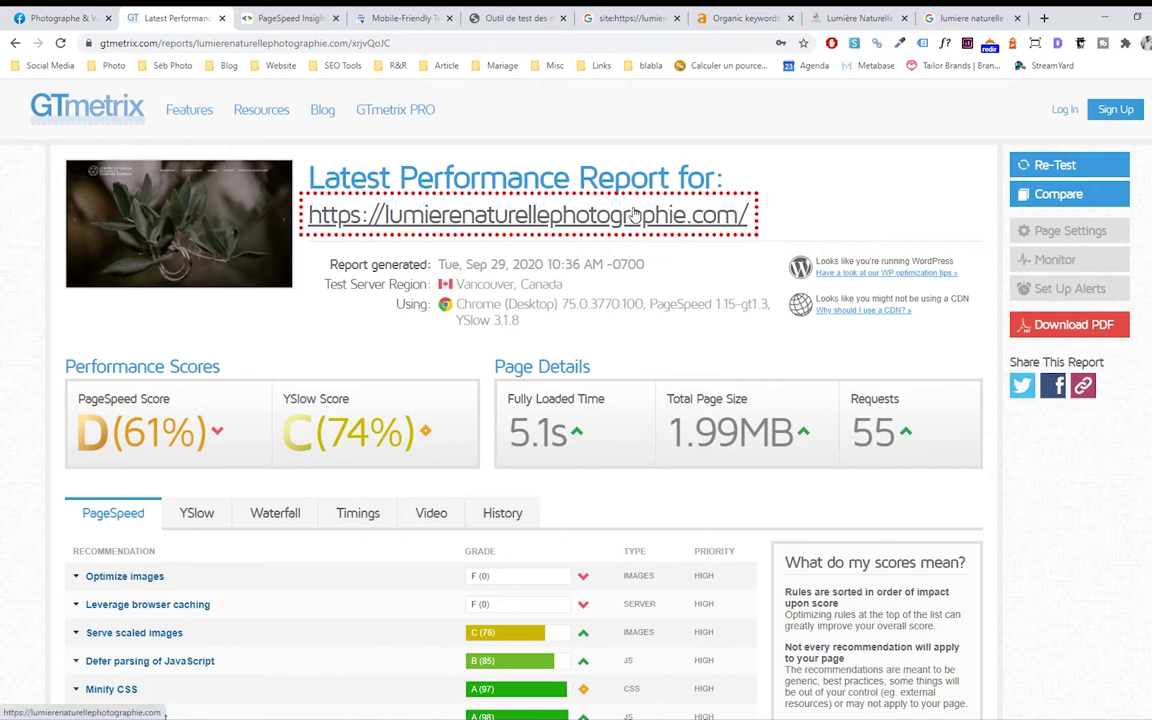
drag(504, 420, 588, 440)
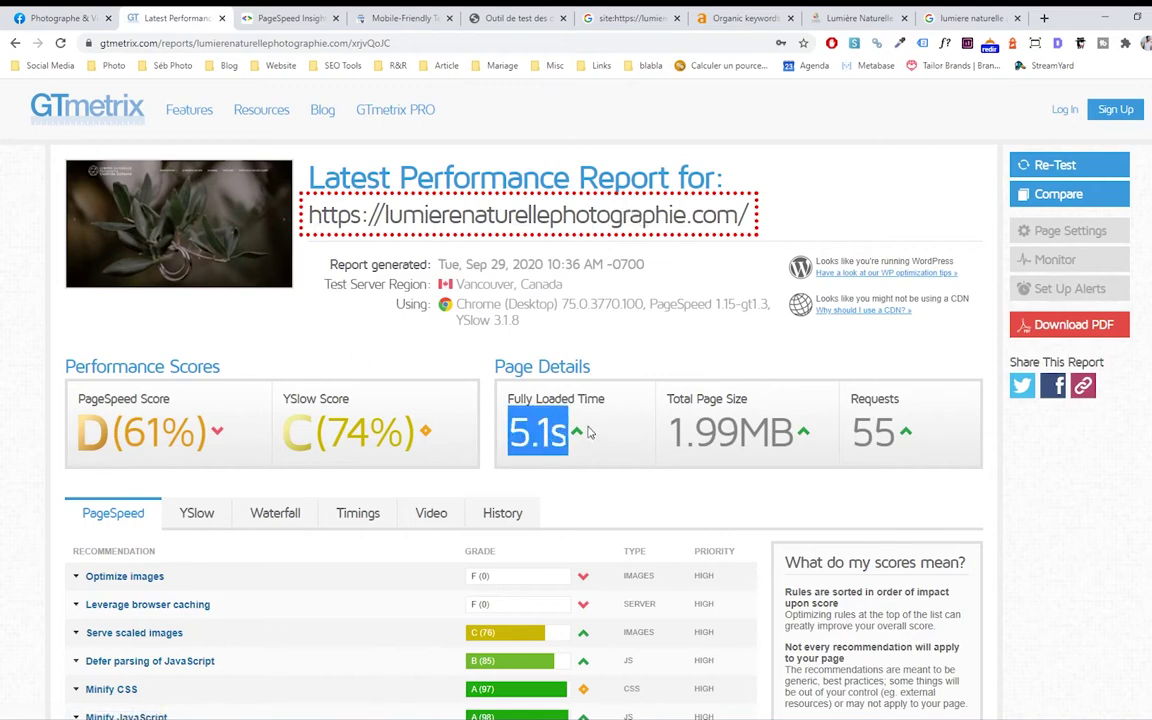
scroll(592, 425, down, 3)
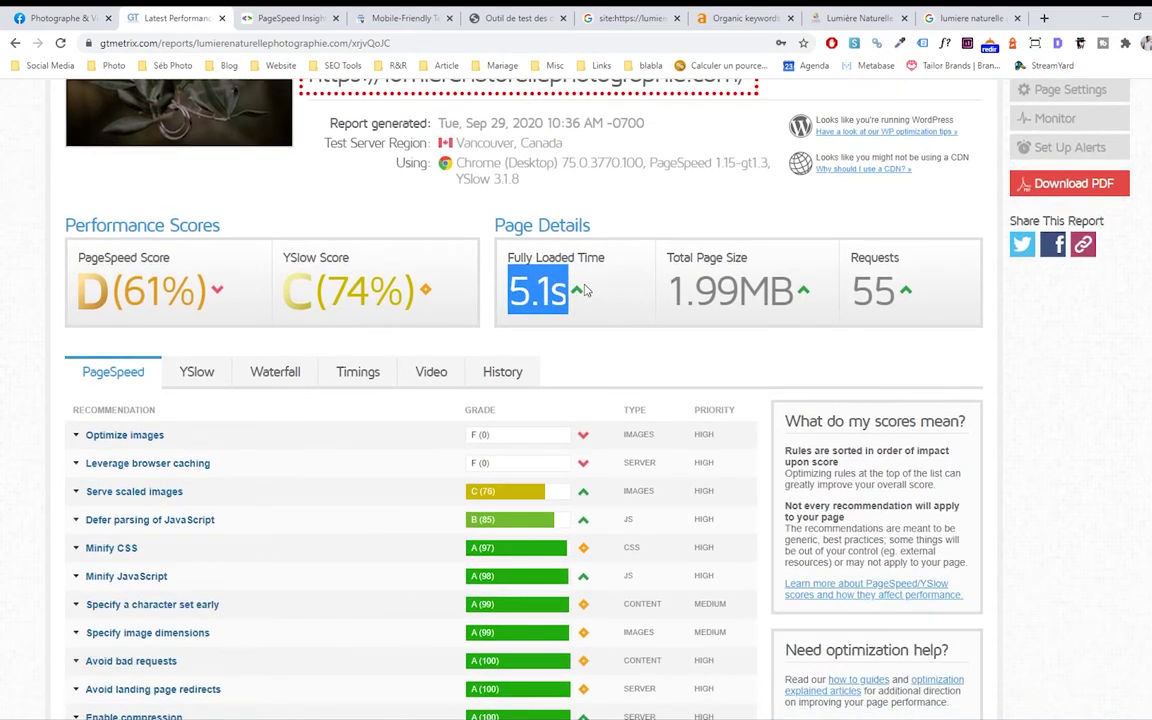
Expand the Optimize images recommendation in the GTmetrix report, review the listed images, and collapse it
click(526, 435)
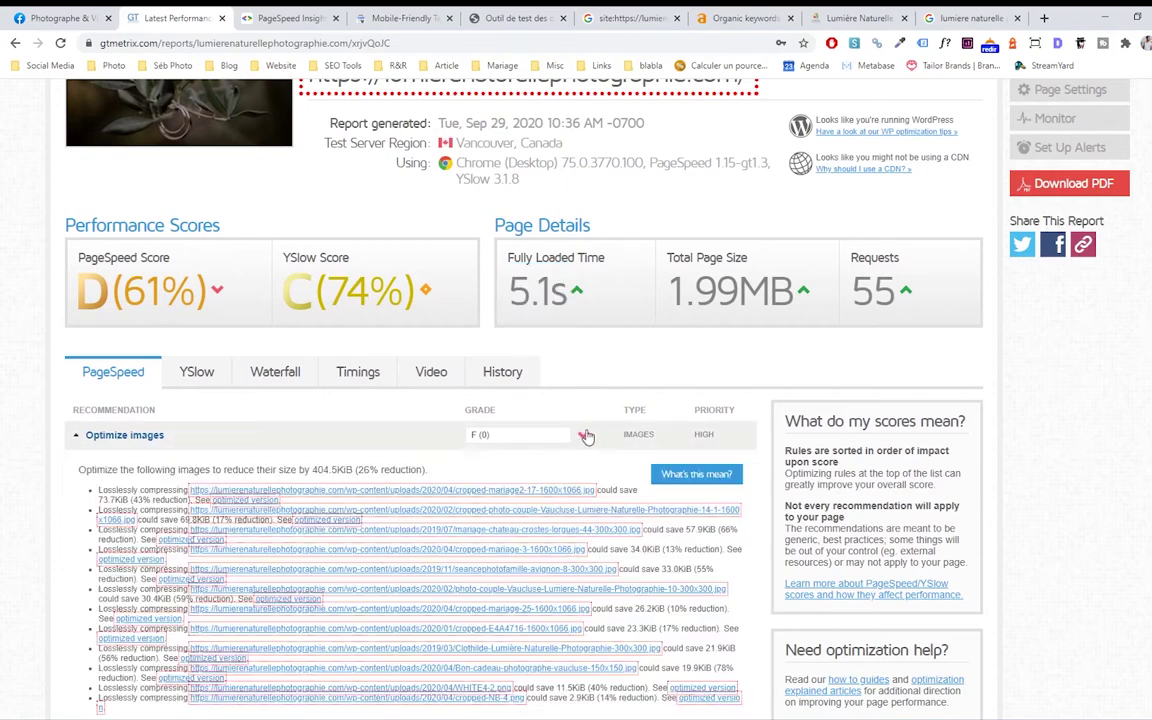
scroll(113, 444, down, 4)
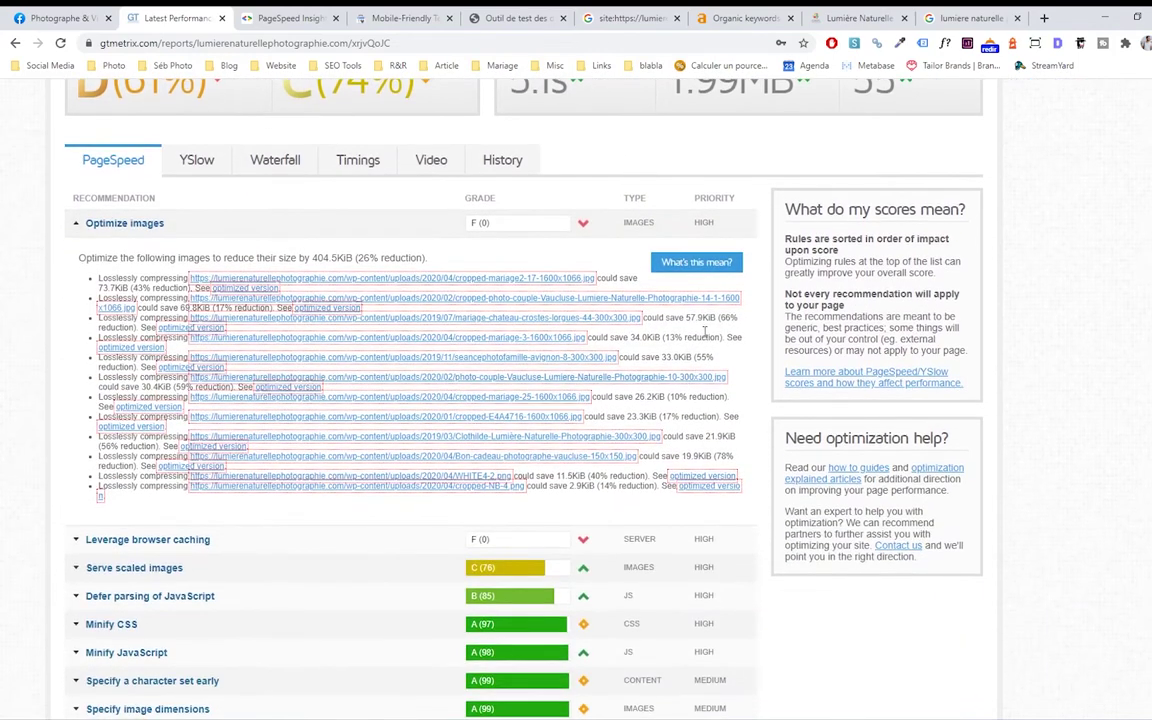
click(580, 224)
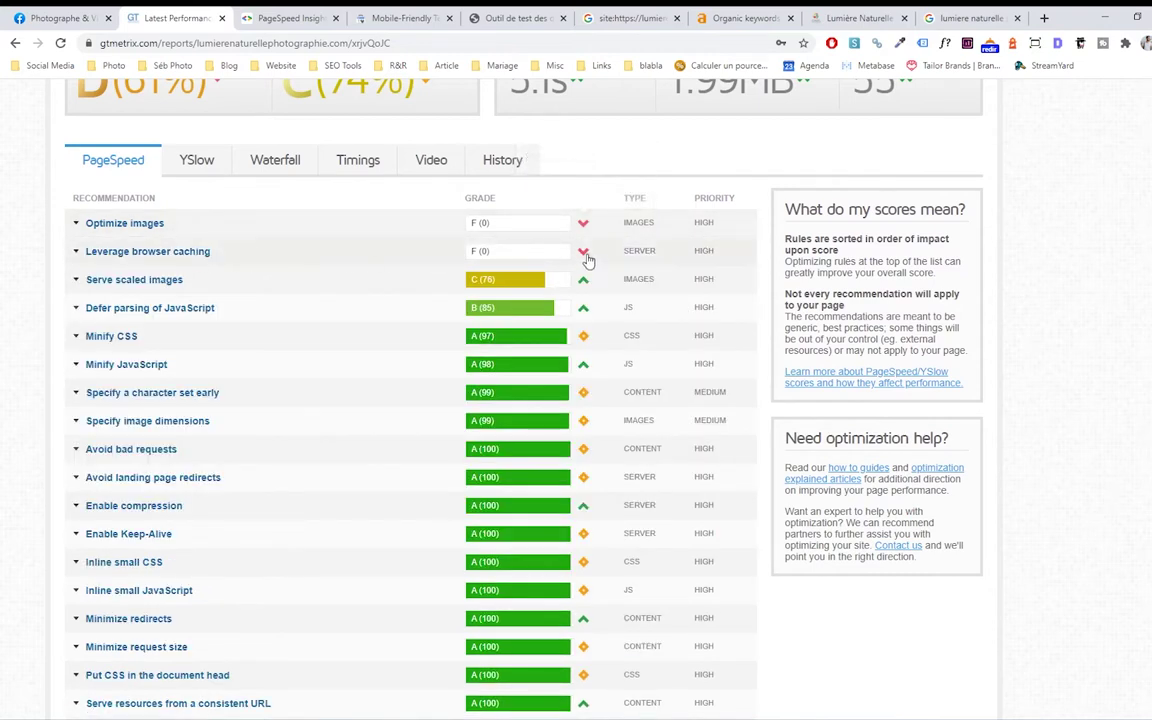
Review the resources listed under Leverage browser caching, collapse that recommendation, and return to the report's summary scores
click(585, 254)
scroll(283, 501, down, 6)
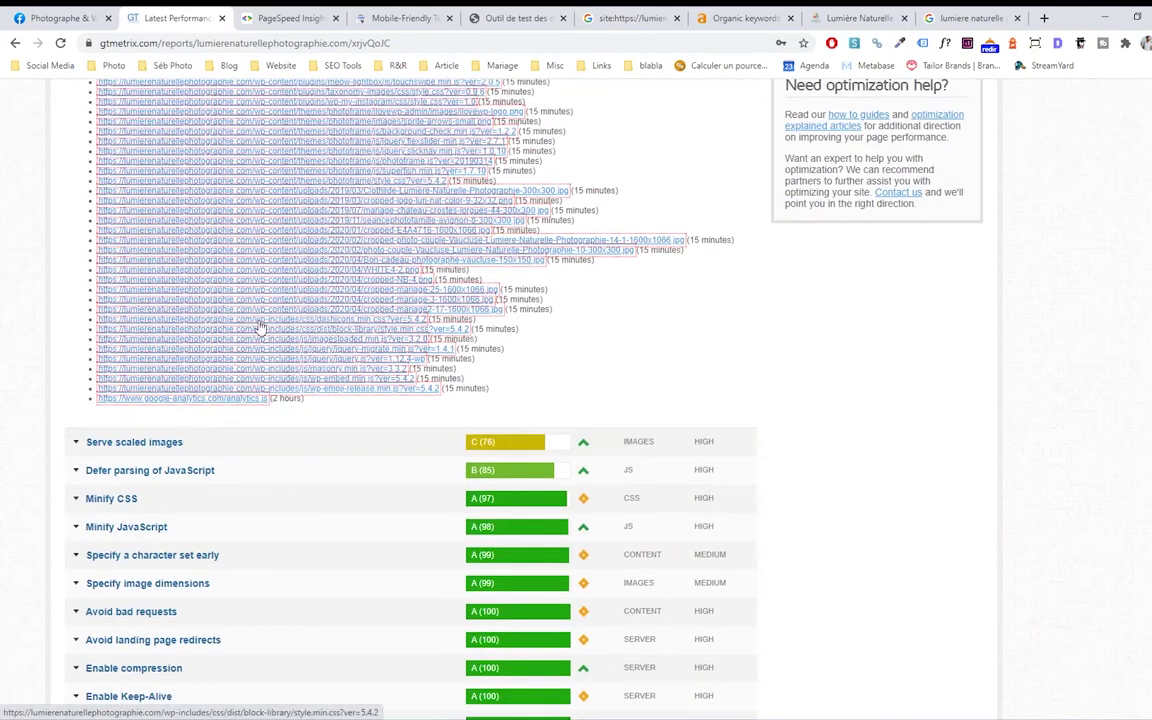
scroll(298, 334, up, 6)
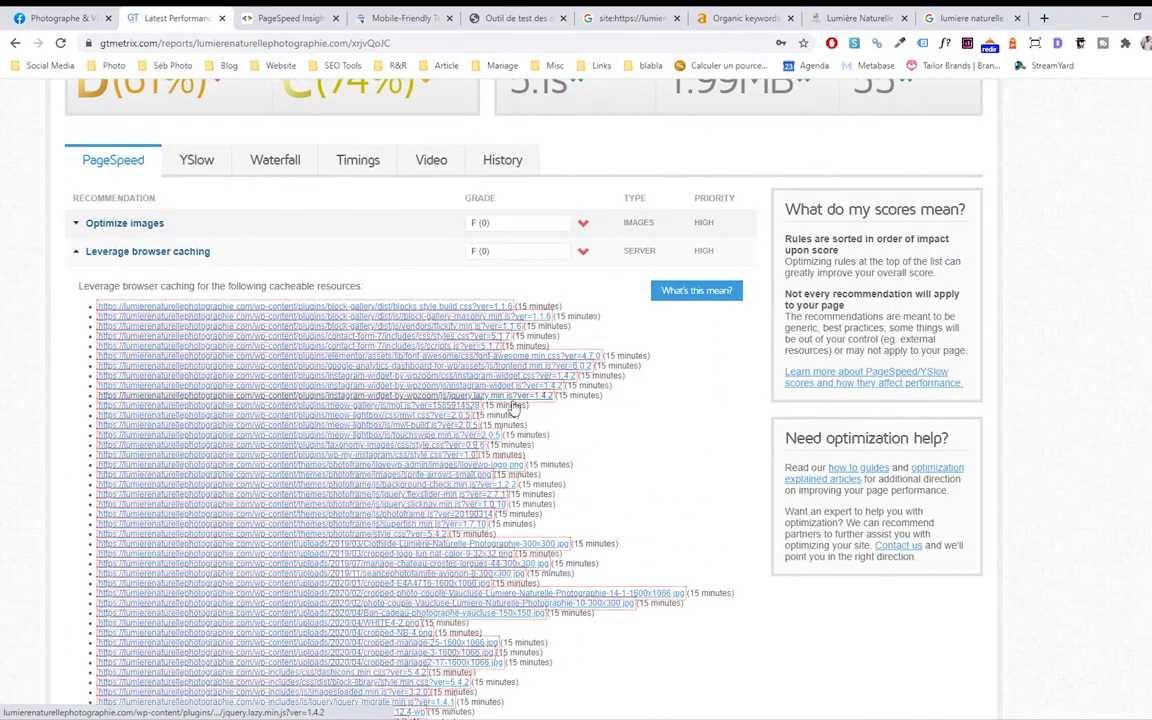
click(586, 256)
scroll(650, 275, up, 4)
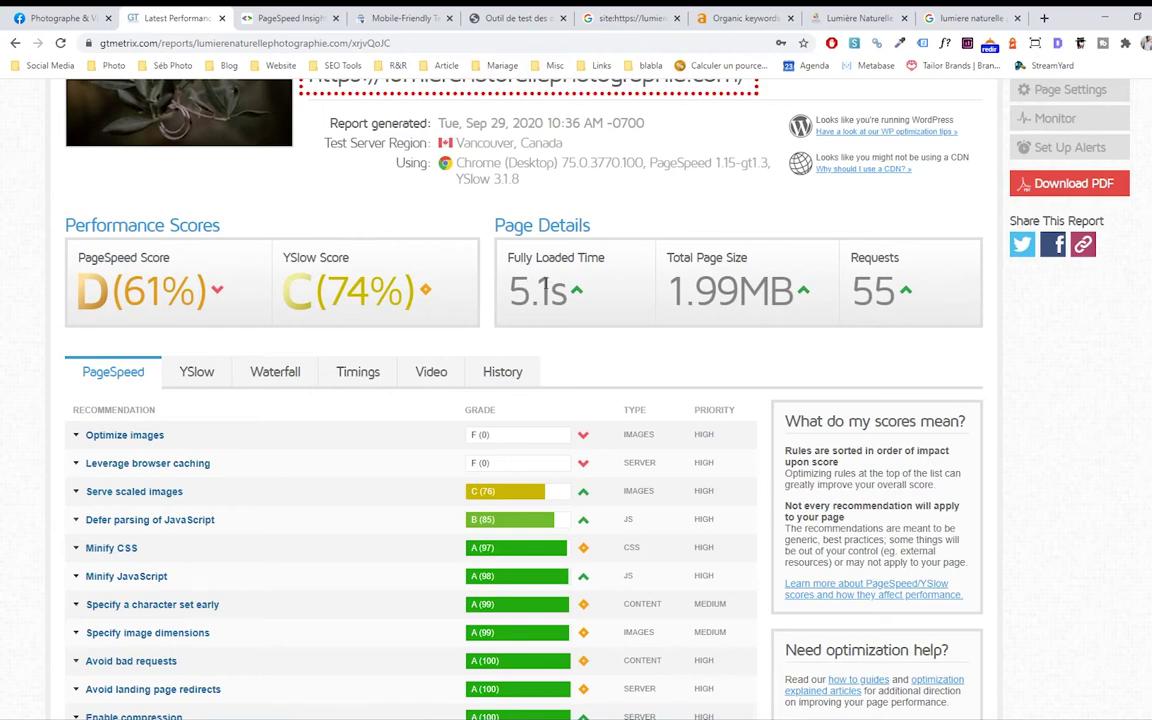
scroll(330, 297, up, 2)
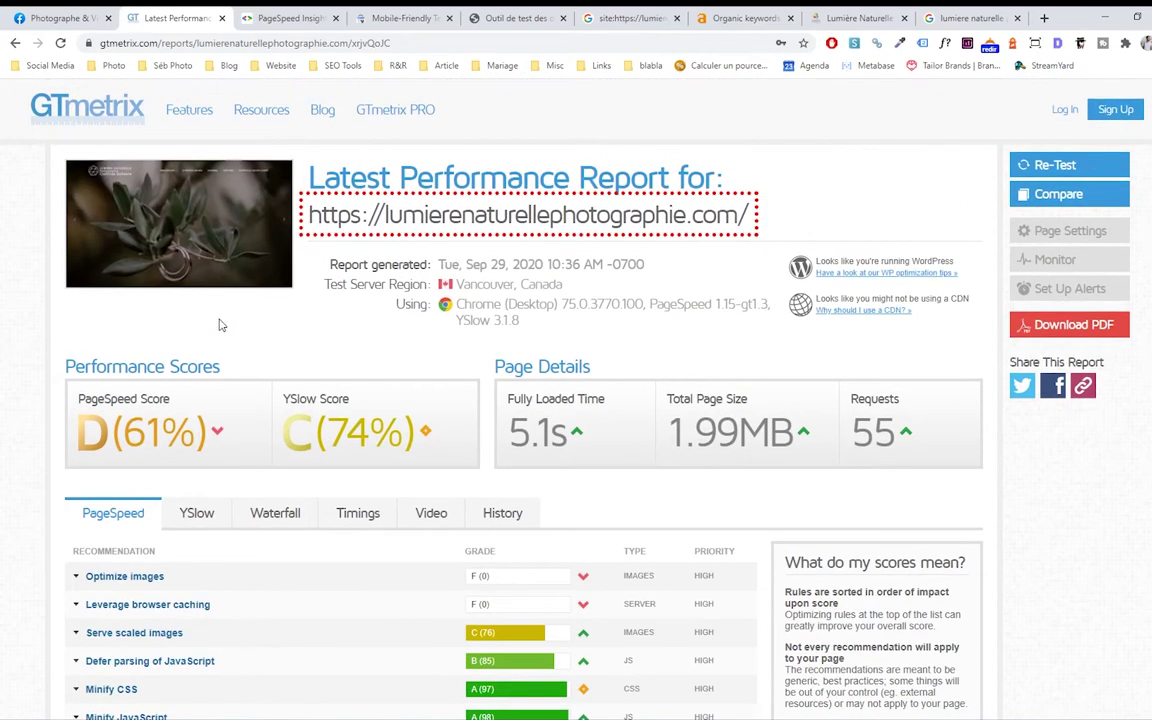
Open the site's PageSpeed Insights results and examine the mobile score and lab data, highlighting the Largest Contentful Paint value
click(268, 14)
scroll(272, 288, down, 3)
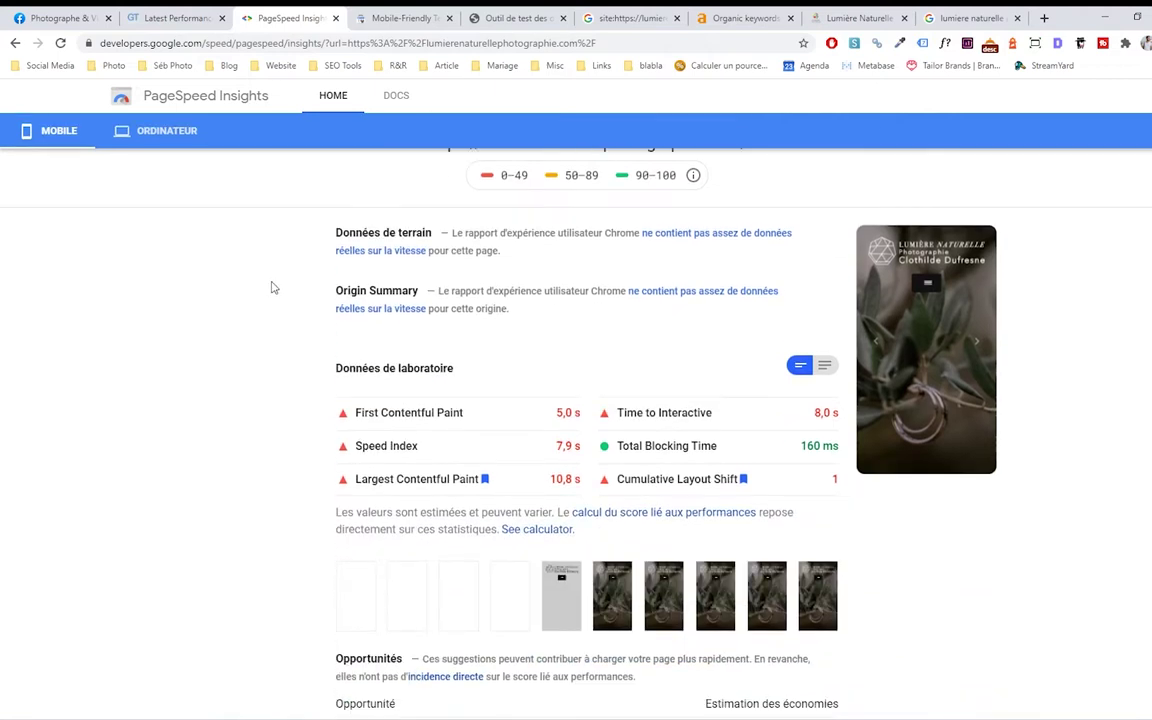
scroll(563, 337, up, 2)
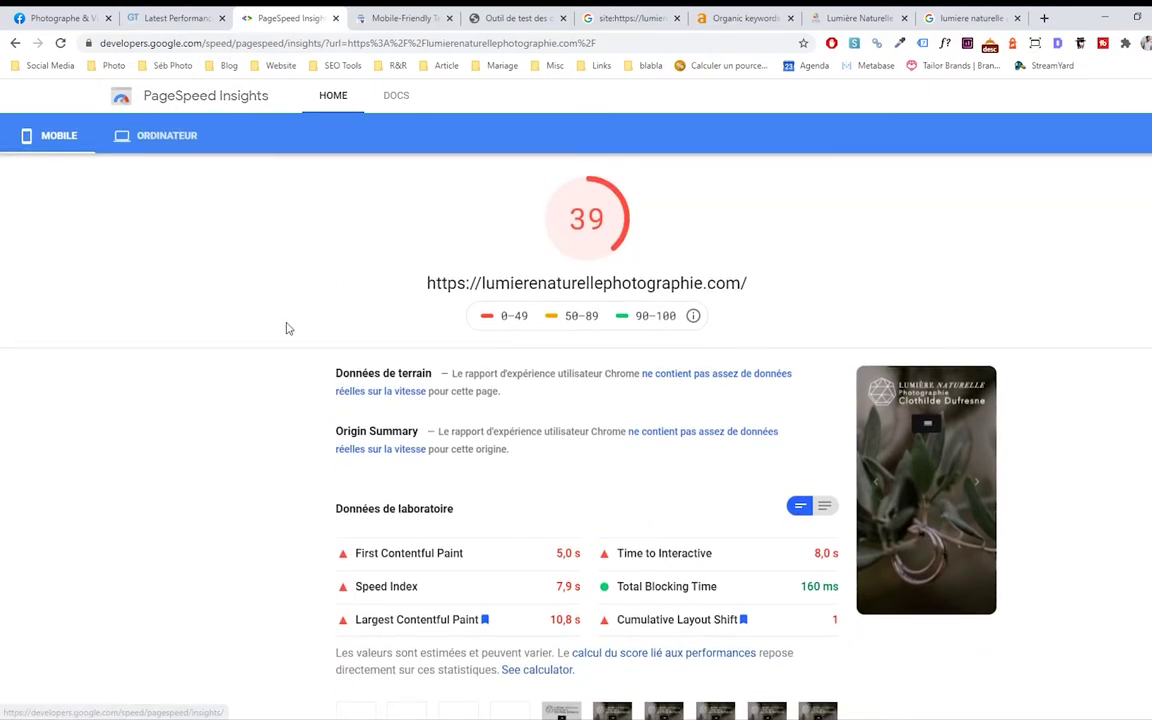
scroll(400, 400, down, 2)
double_click(555, 479)
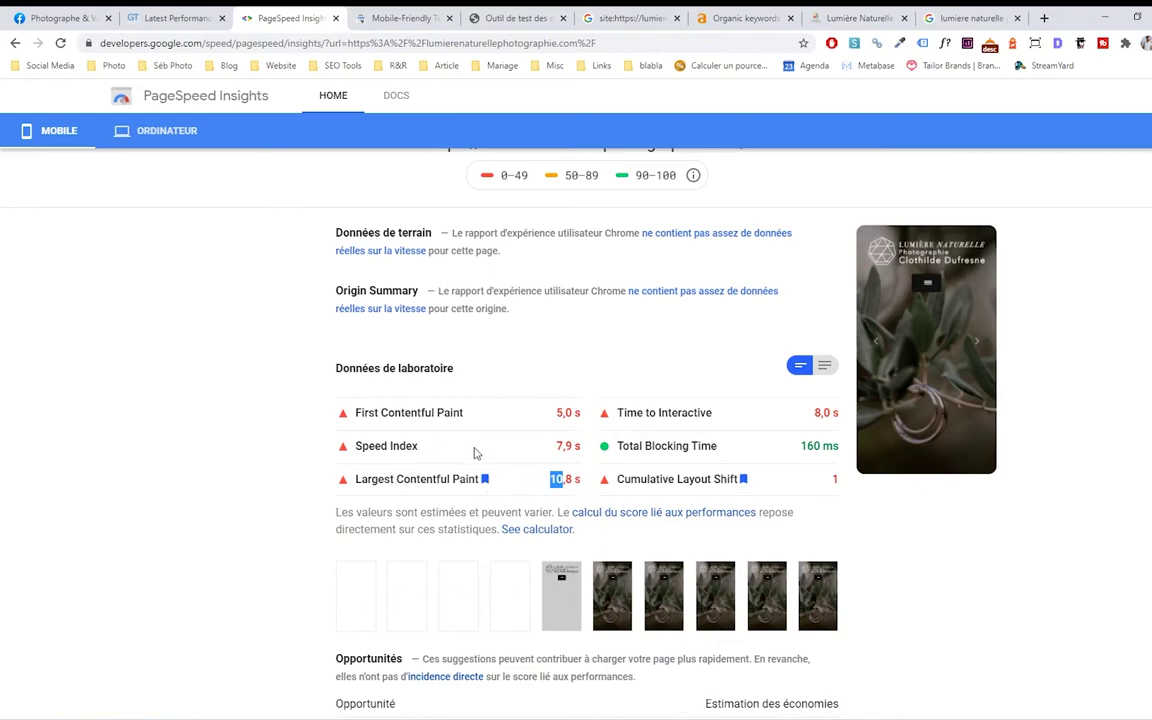
Inspect the render-blocking resources opportunity (Éliminez les ressources qui bloquent le rendu) and its affected files, then collapse it
scroll(650, 410, down, 5)
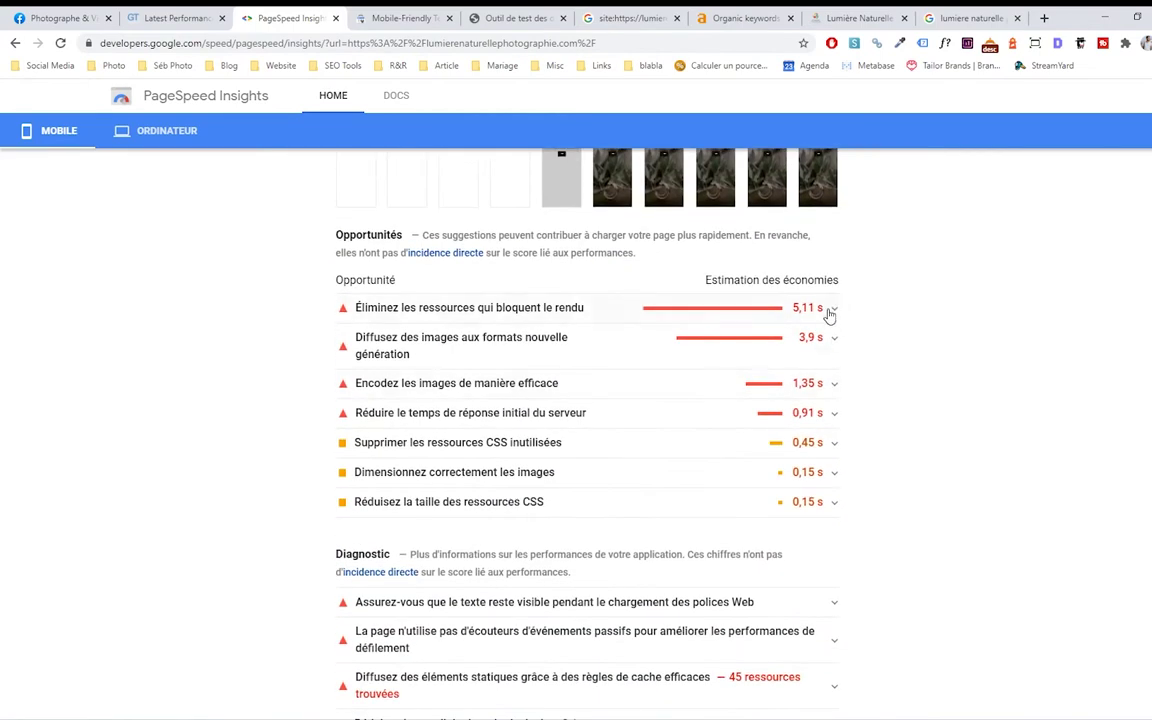
click(828, 309)
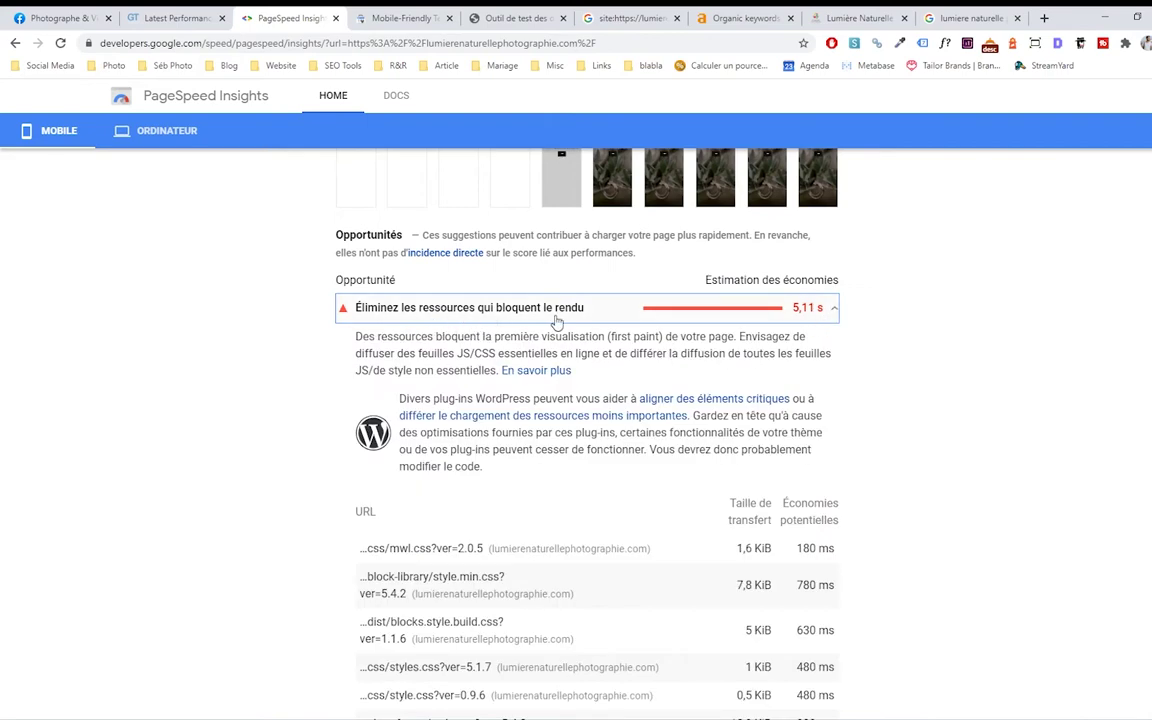
scroll(600, 470, down, 5)
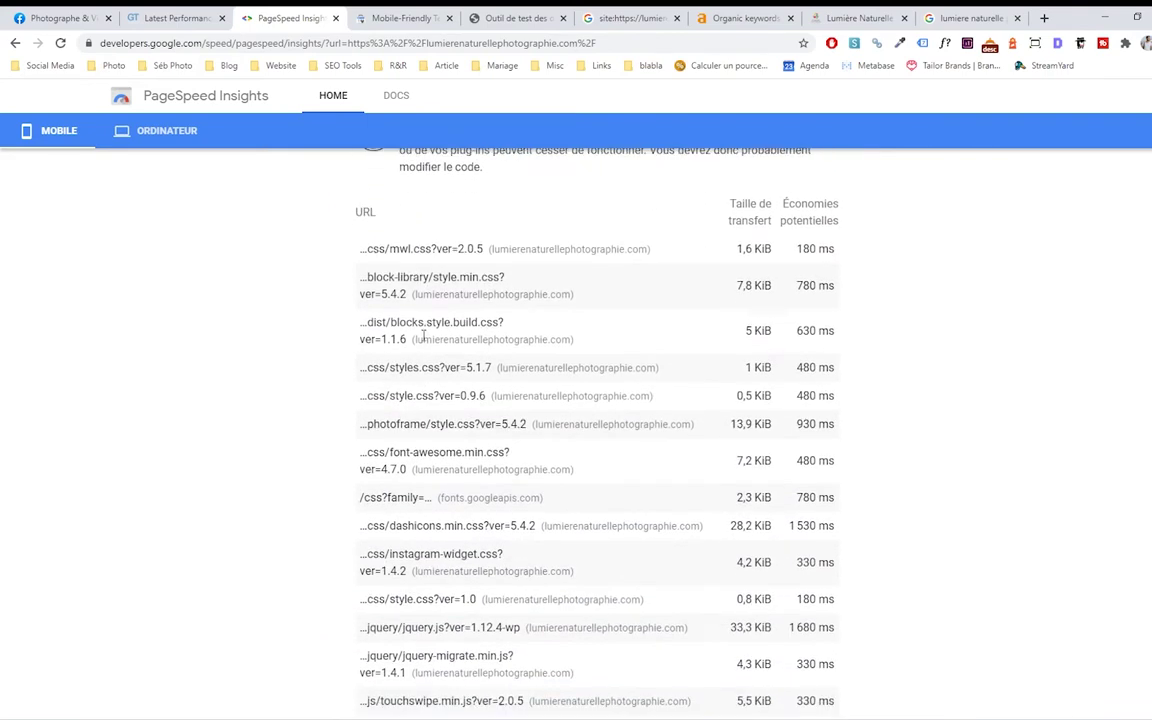
scroll(892, 453, up, 8)
scroll(849, 494, down, 2)
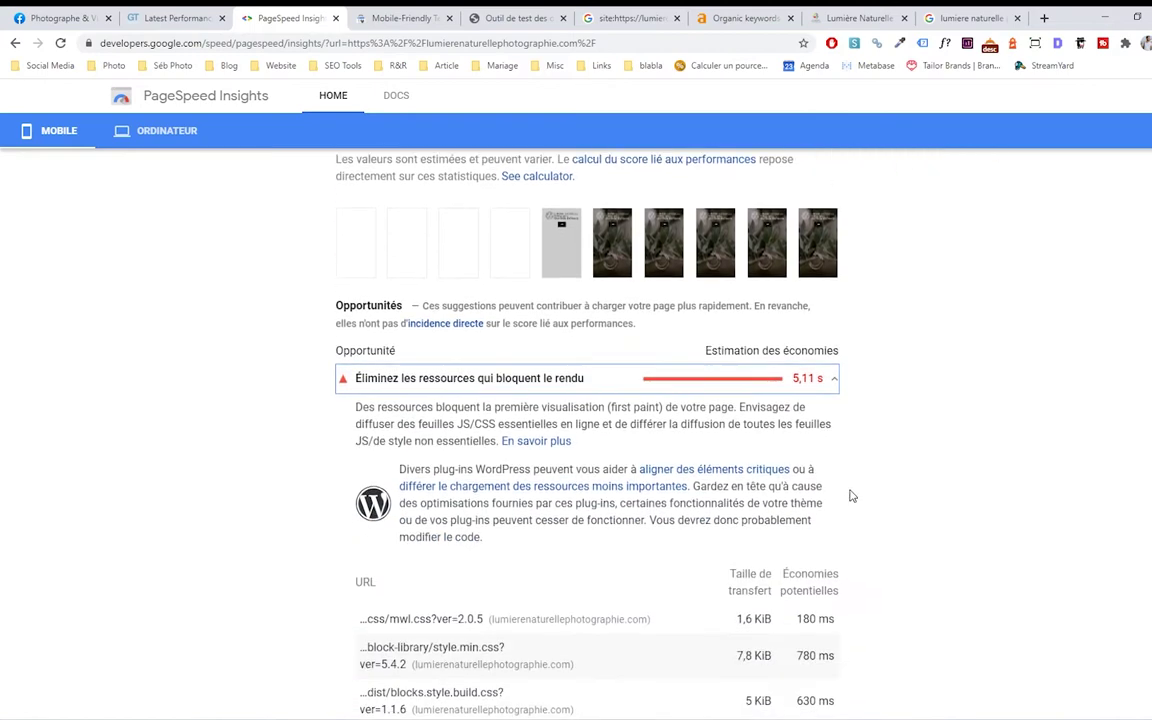
click(829, 383)
scroll(566, 424, up, 8)
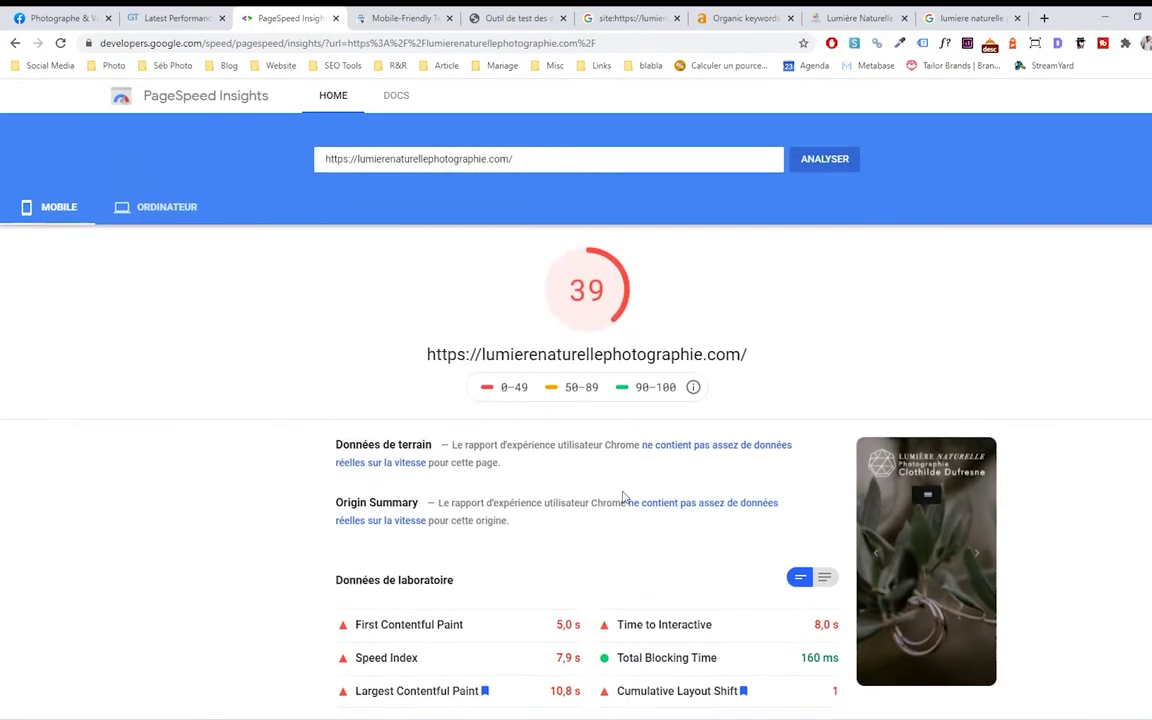
Compare the desktop (Ordinateur) PageSpeed results with the mobile ones, ending on the mobile lab data and opportunities
click(168, 210)
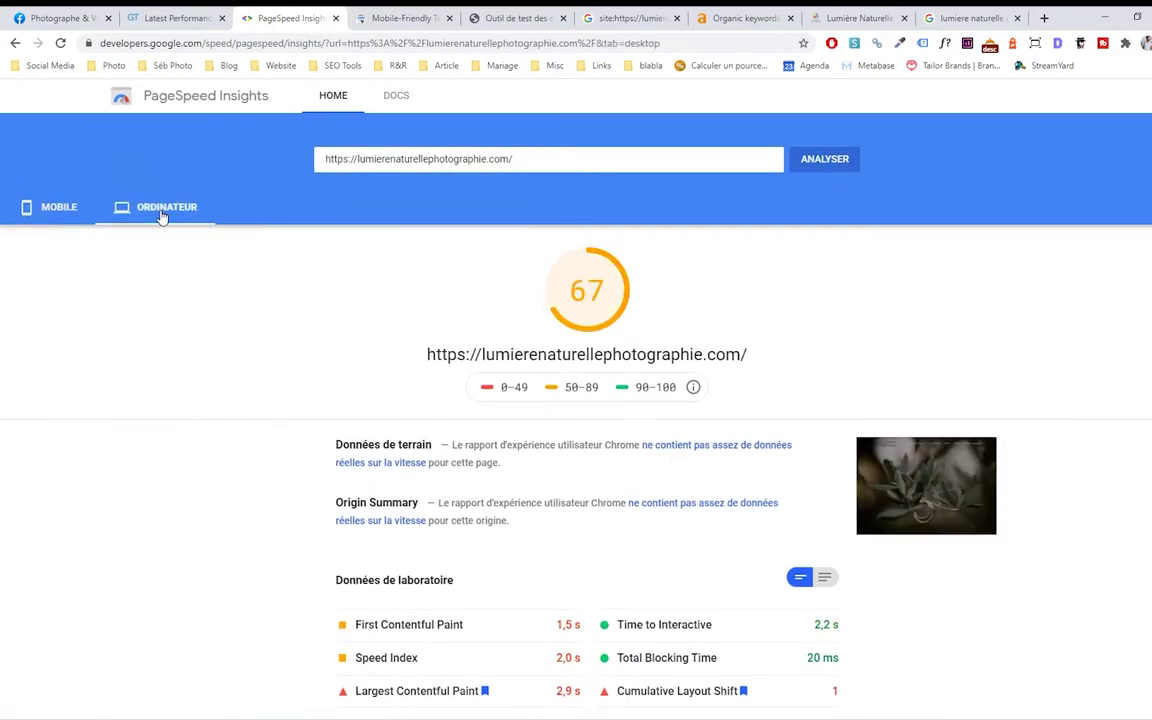
click(62, 212)
scroll(588, 526, down, 2)
scroll(588, 526, down, 2)
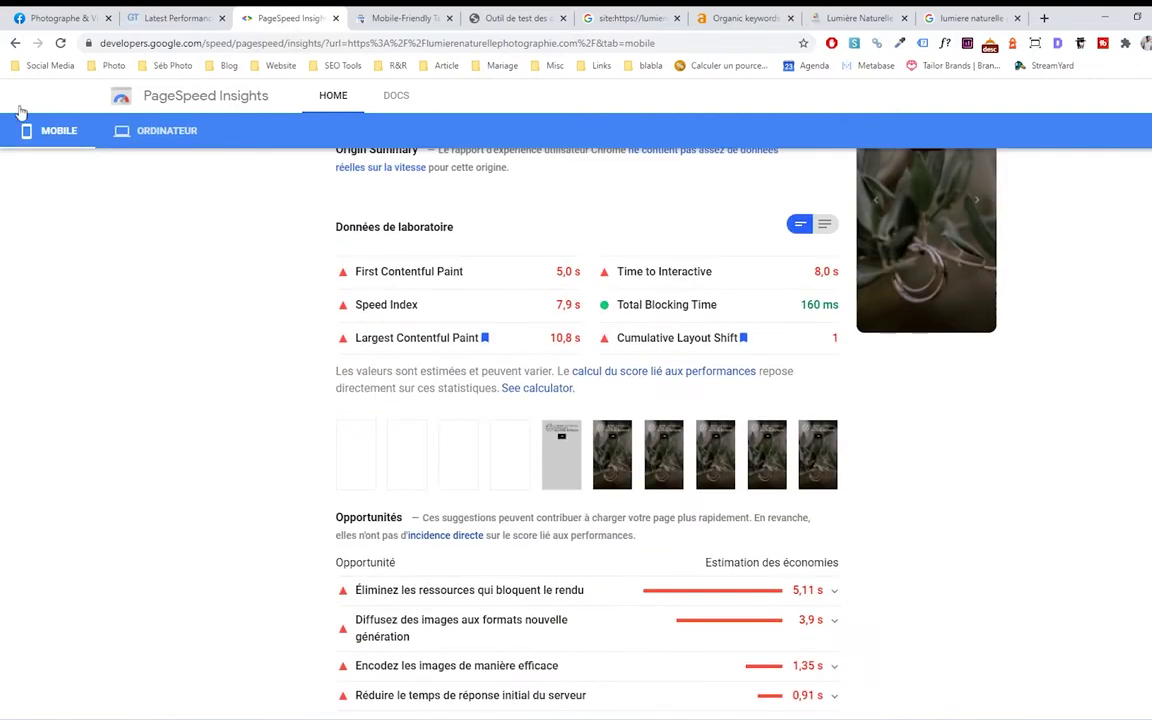
Check the Mobile-Friendly Test results and the rendered mobile page for the site
click(400, 18)
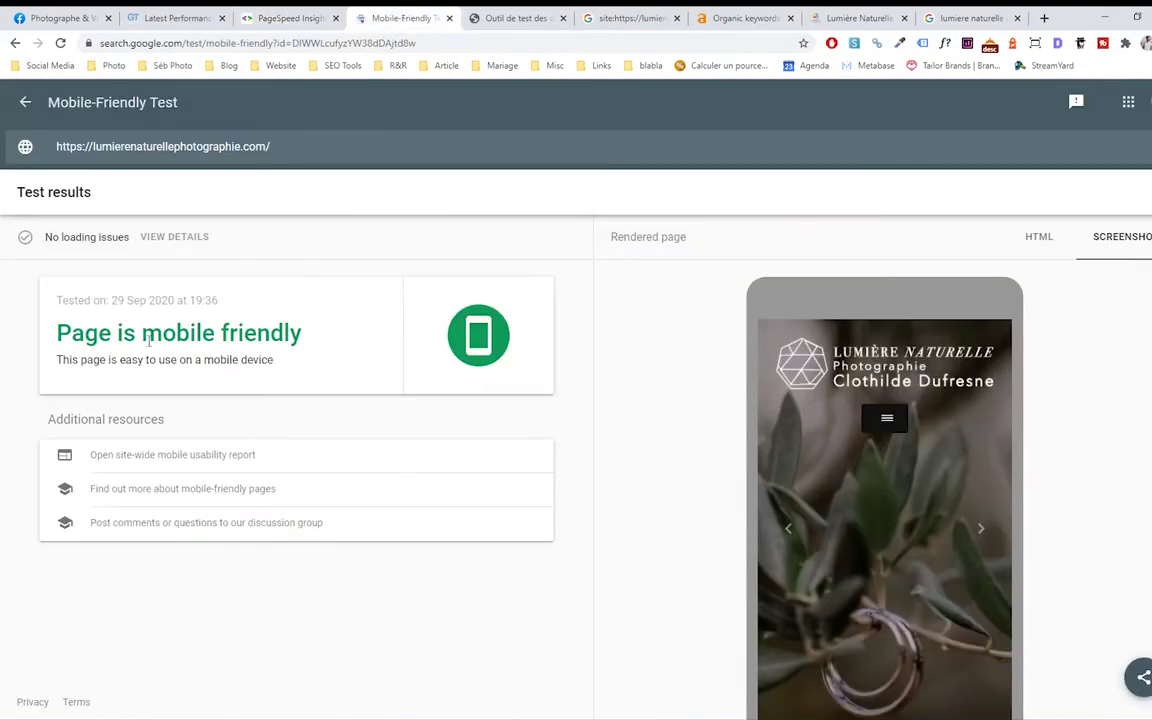
scroll(930, 428, down, 1)
scroll(948, 458, up, 1)
click(512, 16)
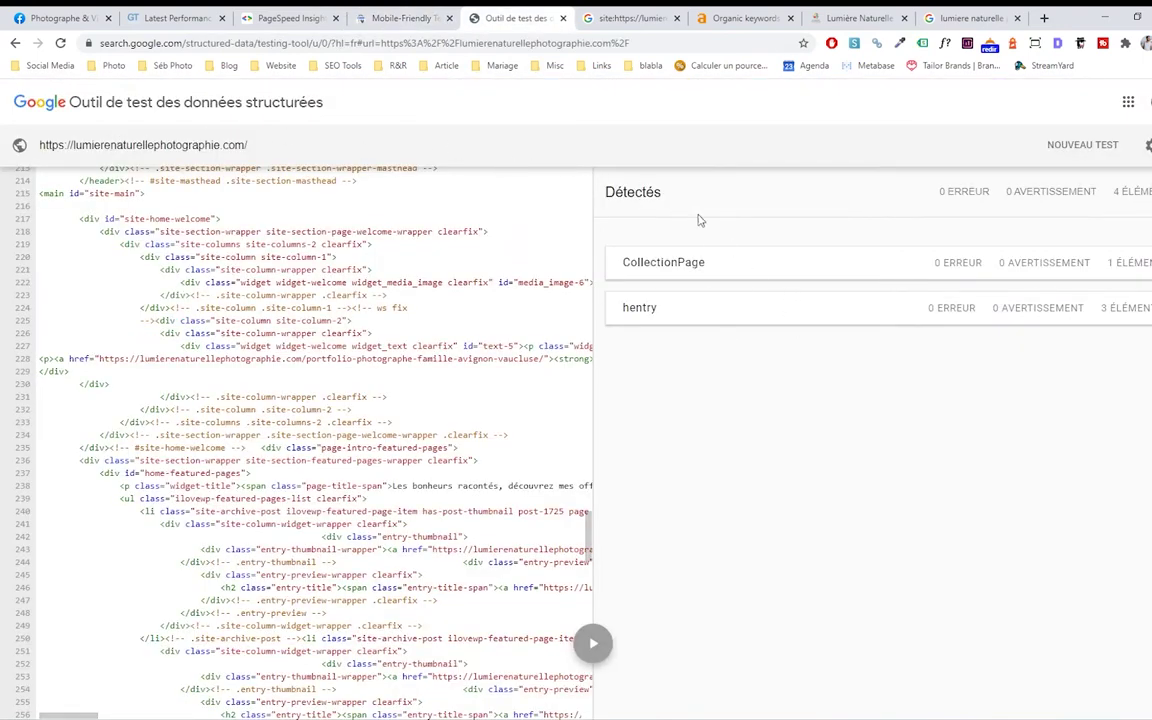
click(716, 262)
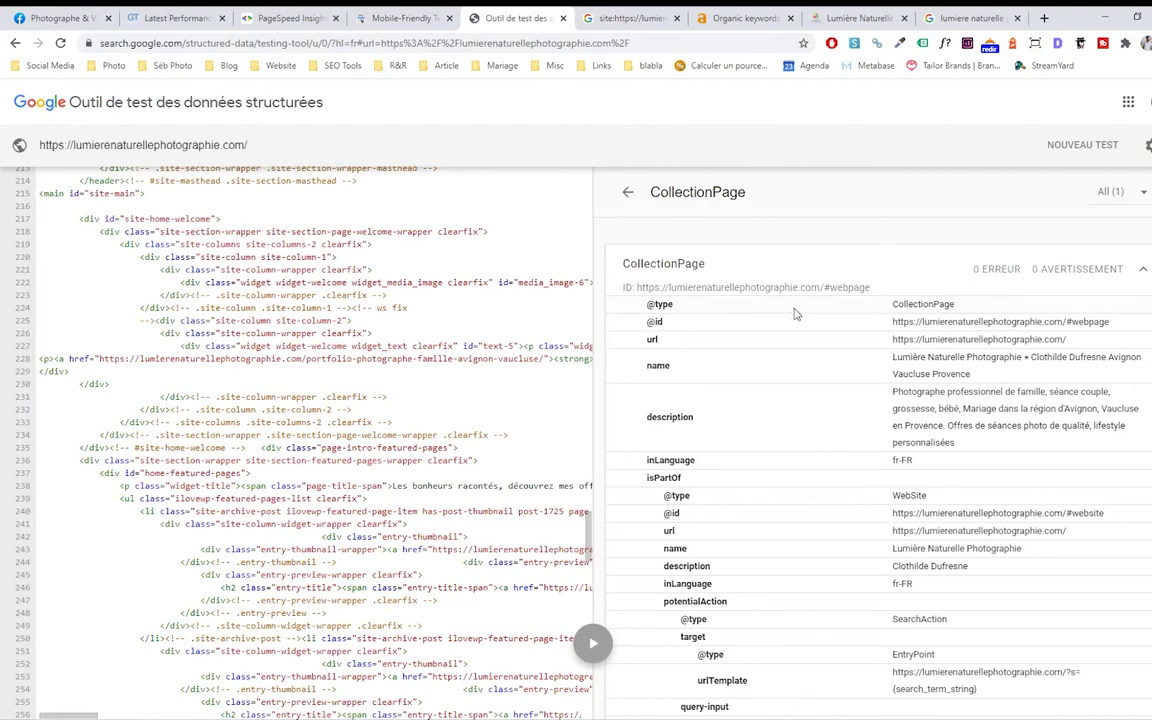
drag(892, 305, 977, 309)
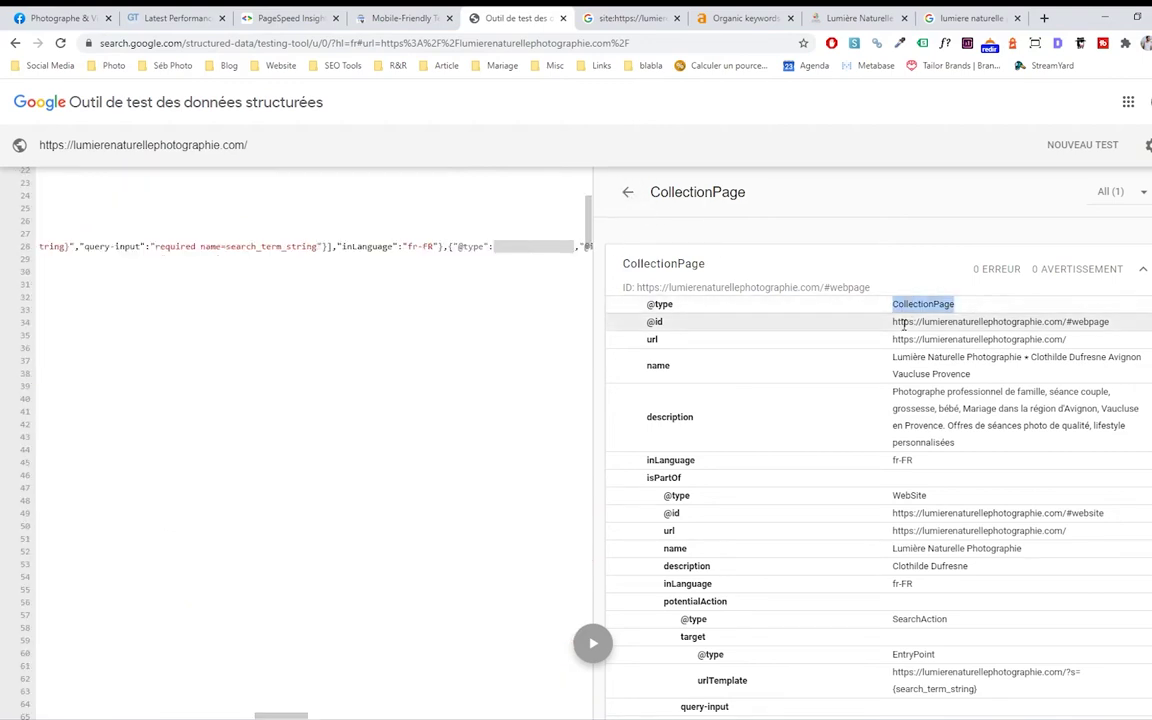
scroll(903, 325, down, 1)
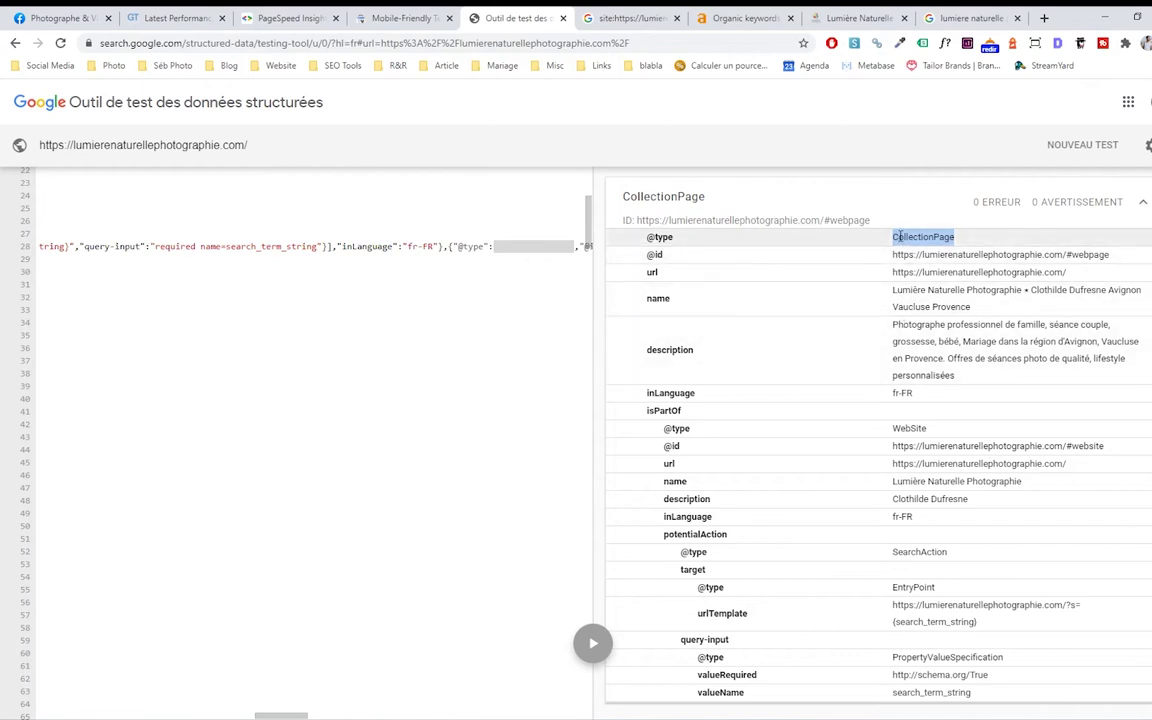
drag(893, 238, 967, 241)
click(950, 238)
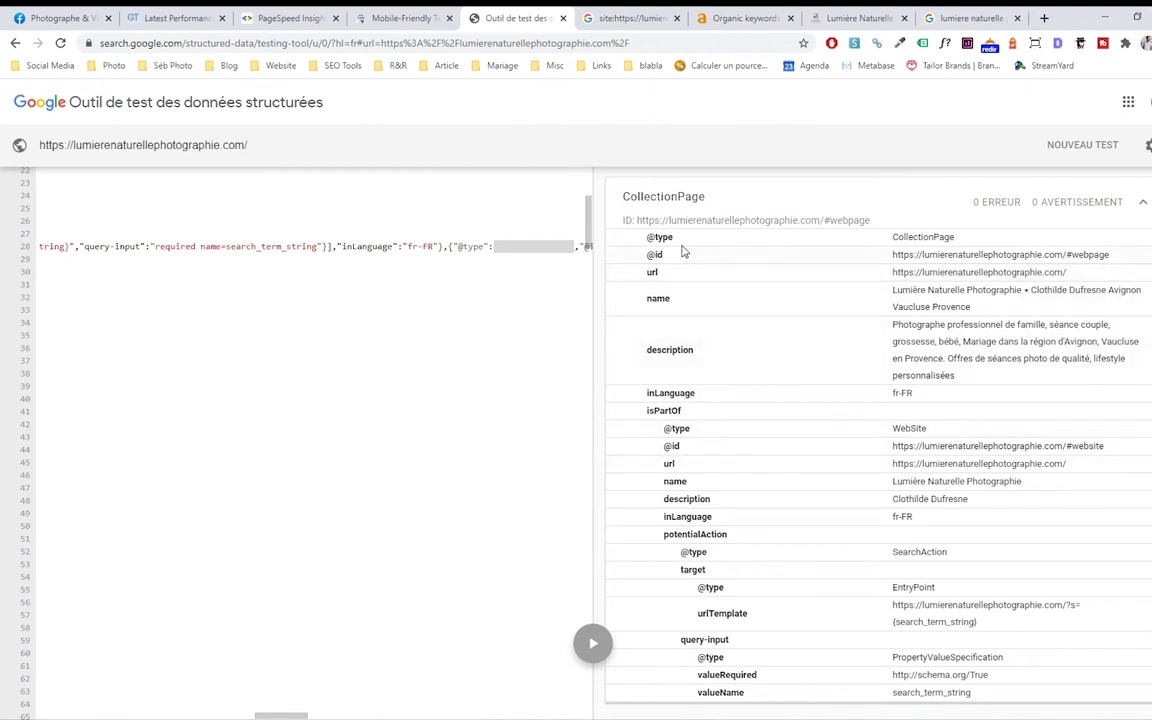
scroll(800, 215, up, 2)
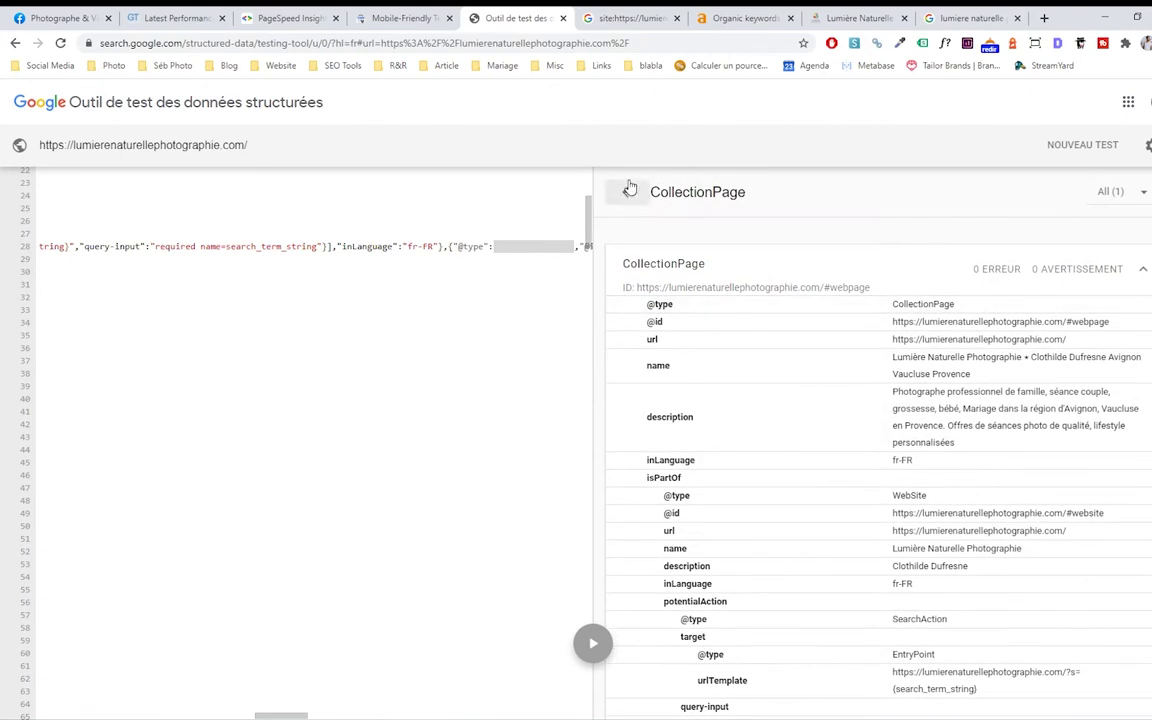
Expand all the hentry items in the structured data results to read their properties, then return to the detected items
click(625, 193)
click(768, 316)
click(766, 314)
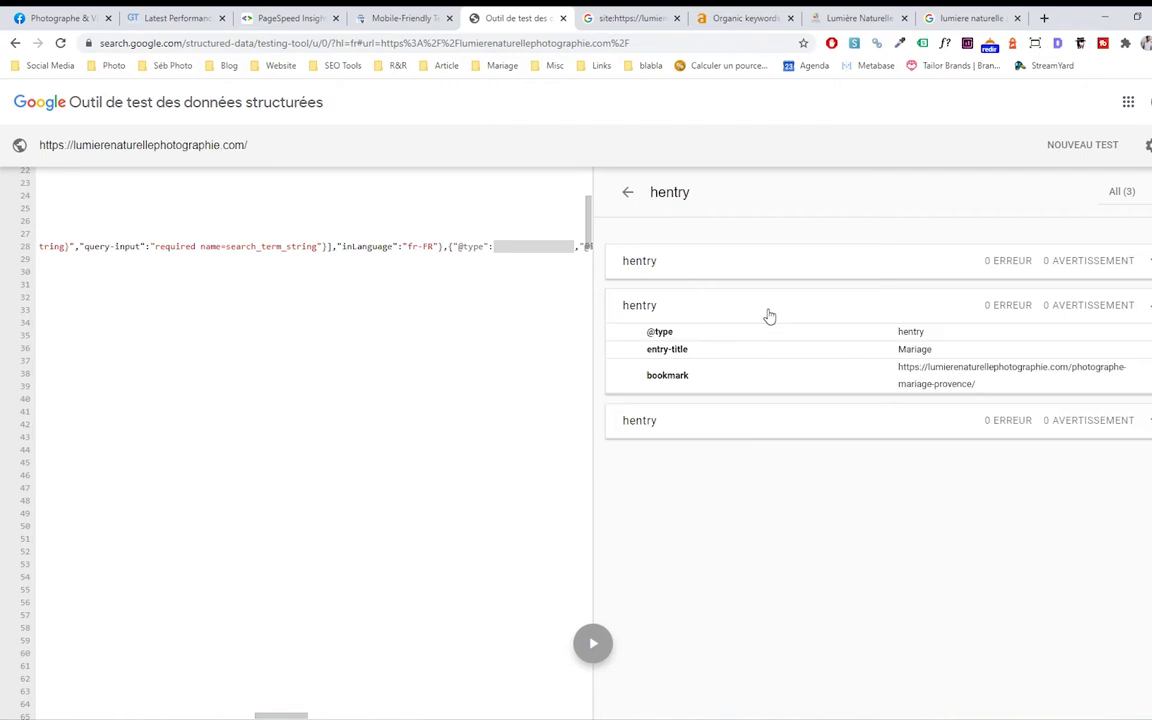
click(767, 268)
click(748, 490)
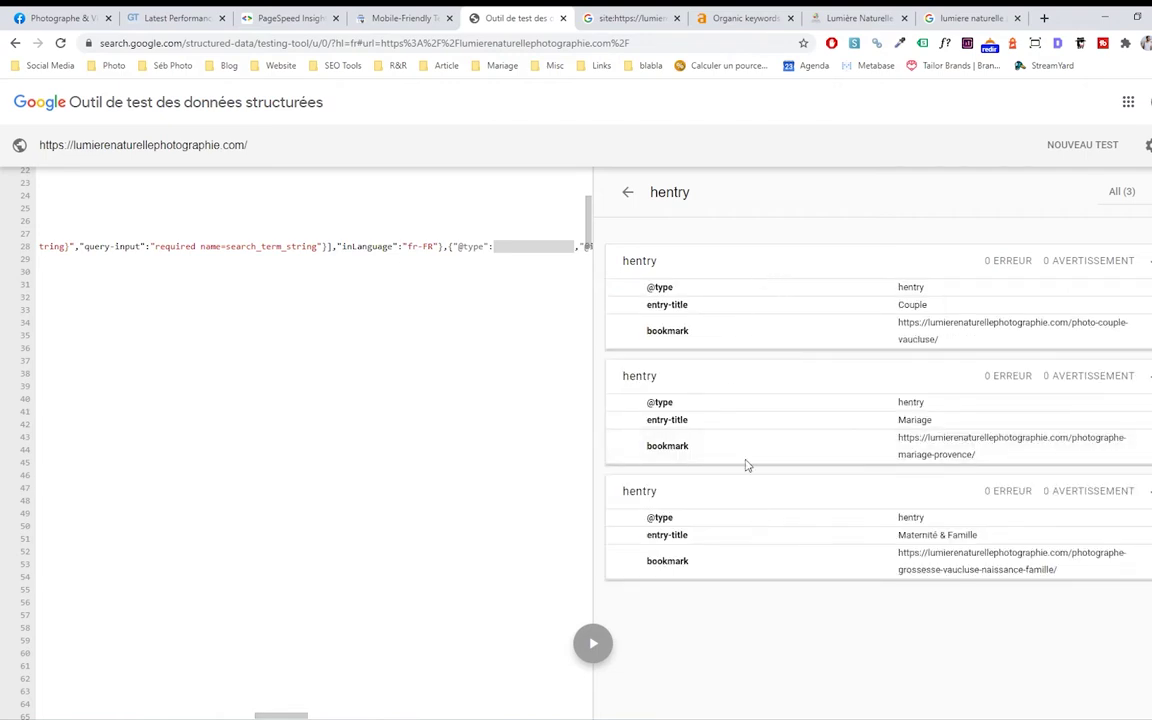
click(627, 191)
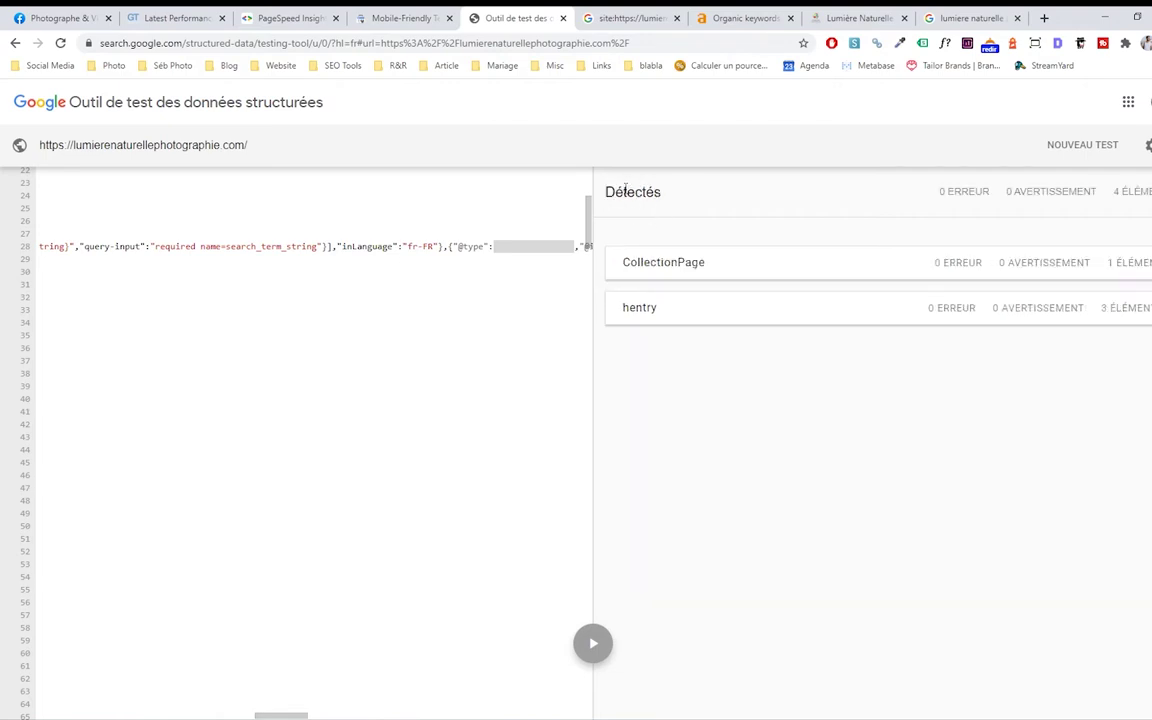
click(713, 269)
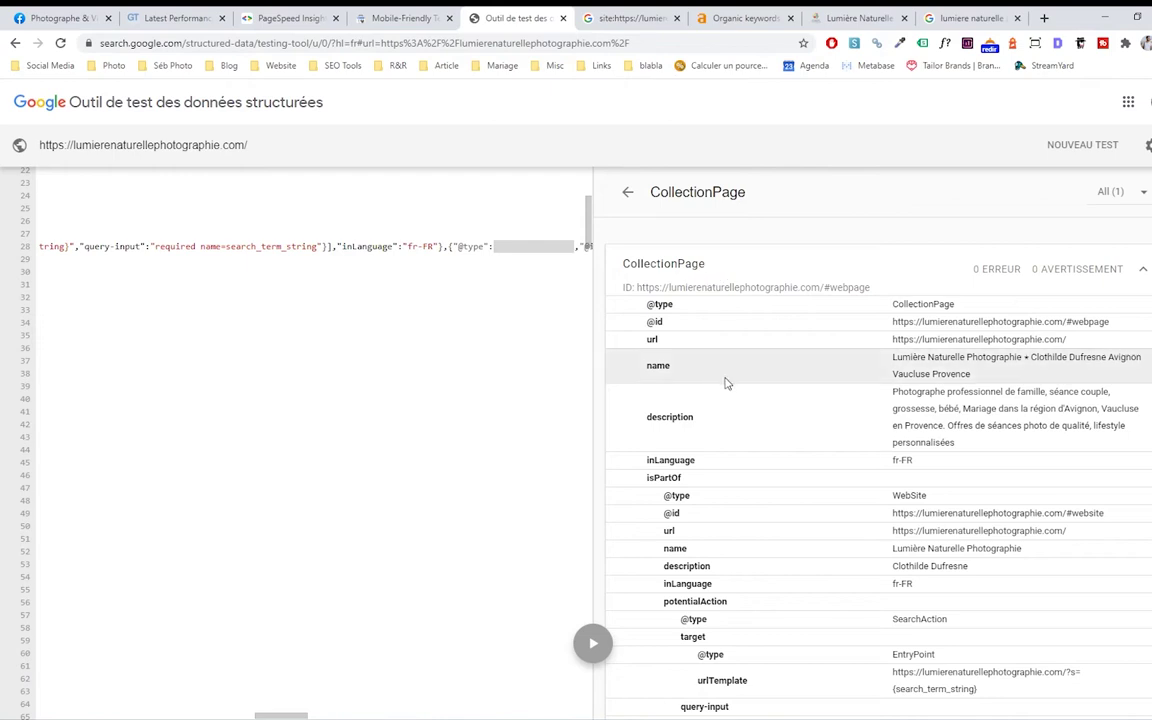
scroll(727, 383, down, 1)
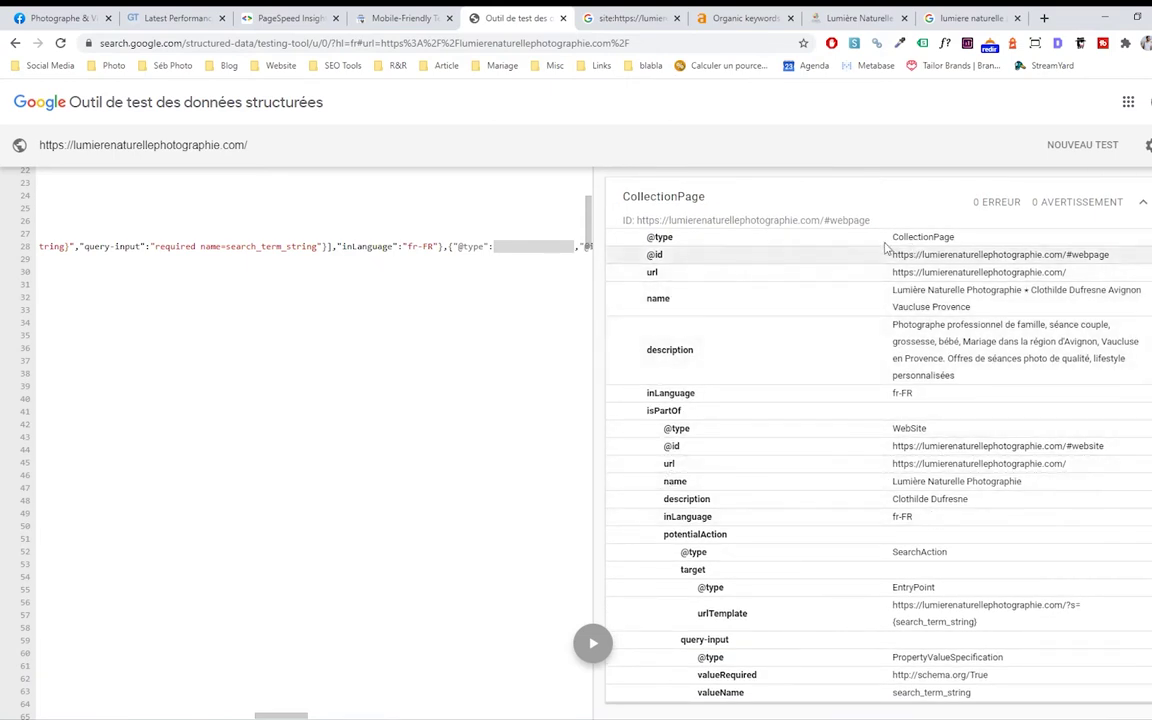
drag(868, 242, 957, 246)
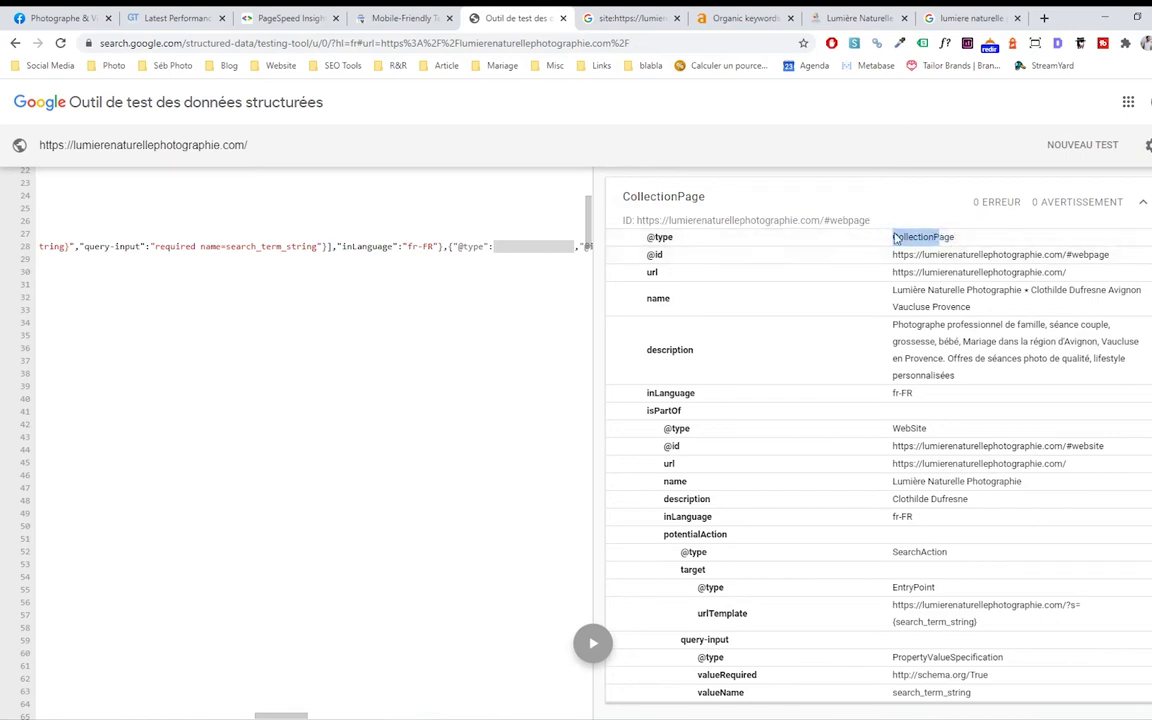
double_click(951, 237)
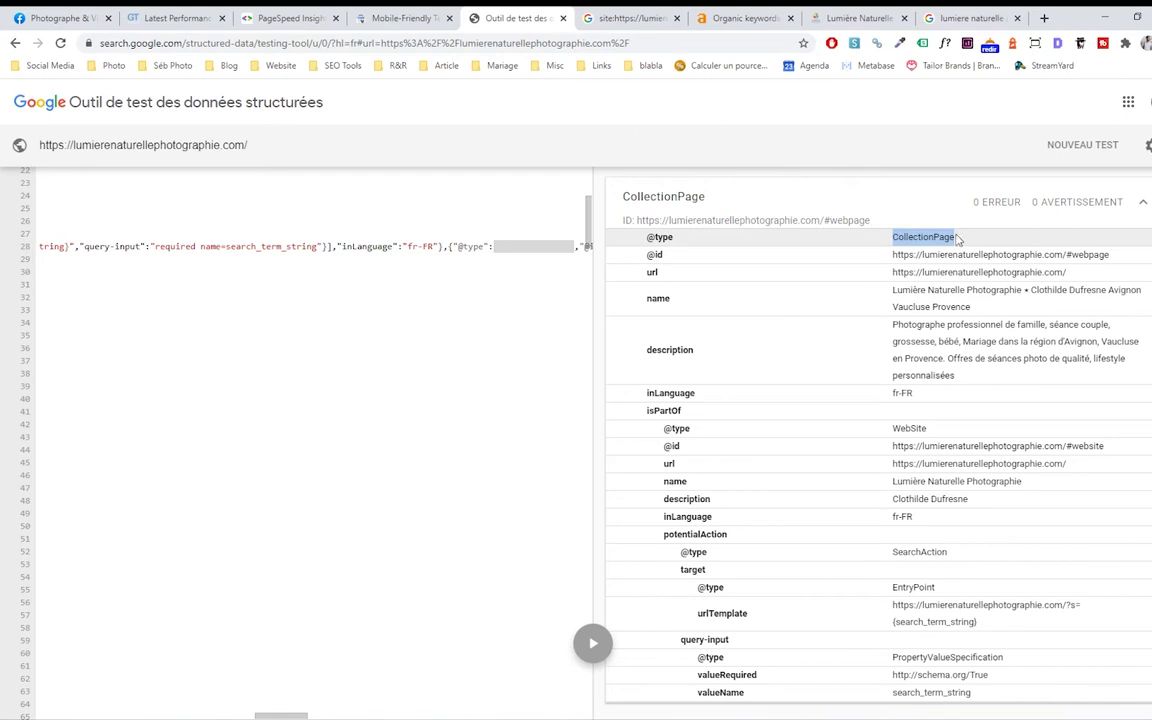
Open the Google site: search results for lumierenaturellephotographie.com, glance at the Facebook group comments, and return to examine the first result's title
click(619, 14)
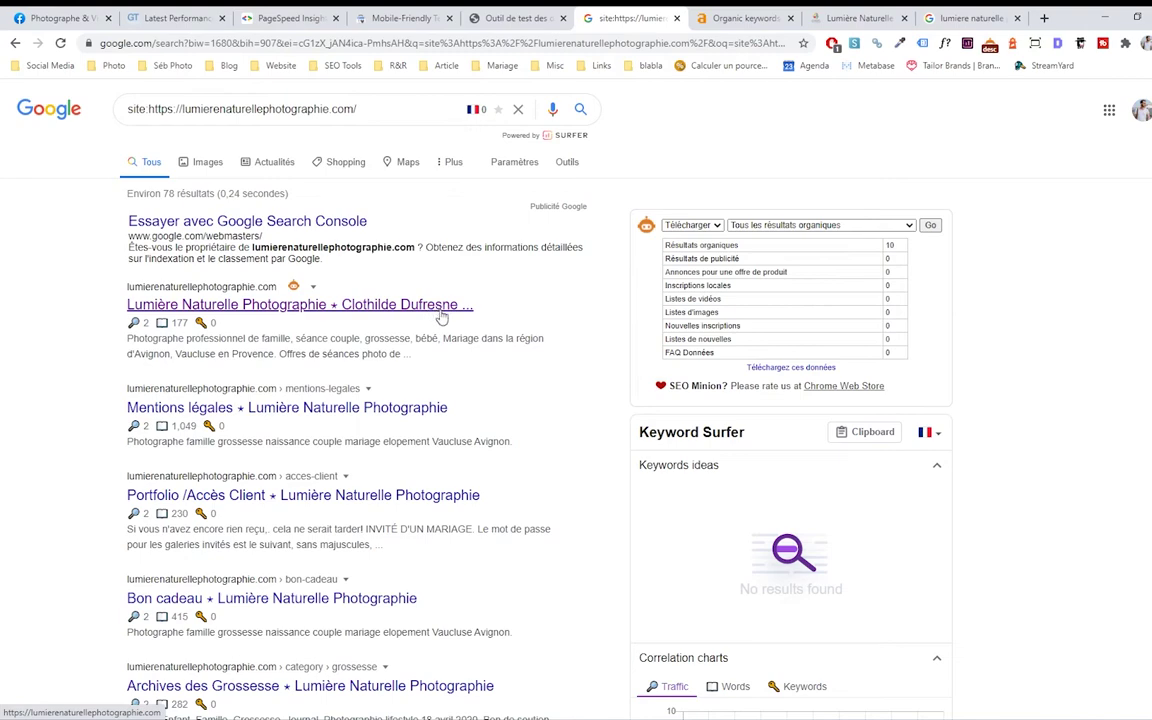
click(62, 18)
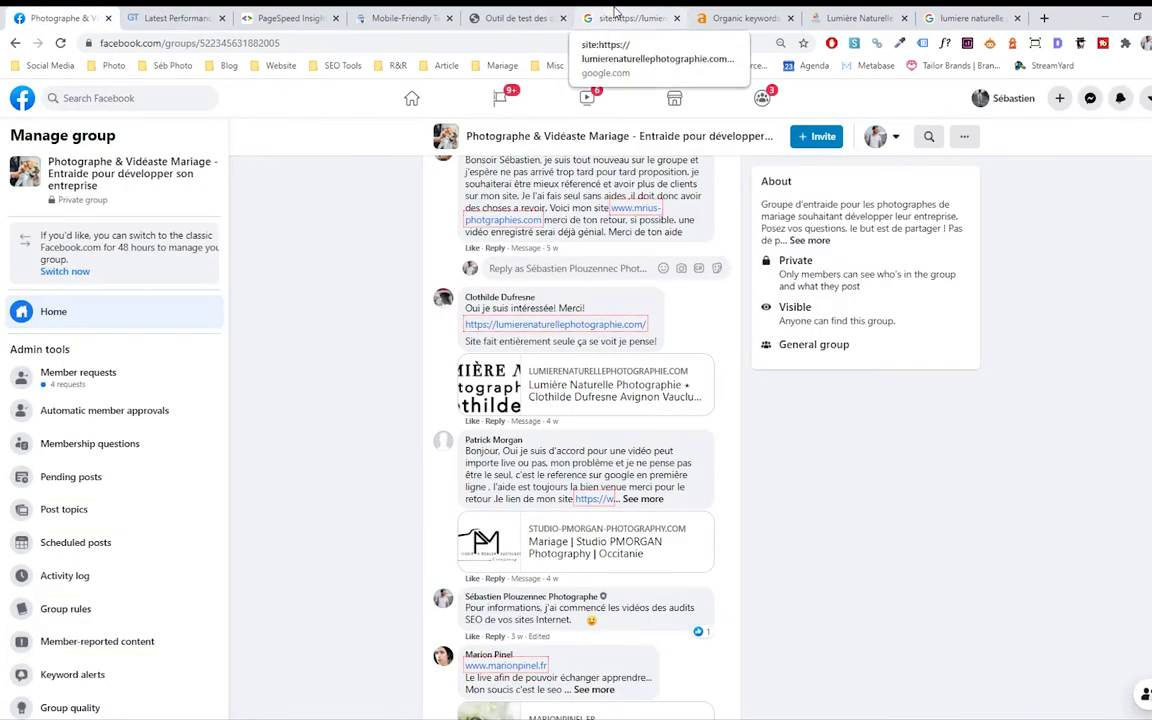
click(615, 16)
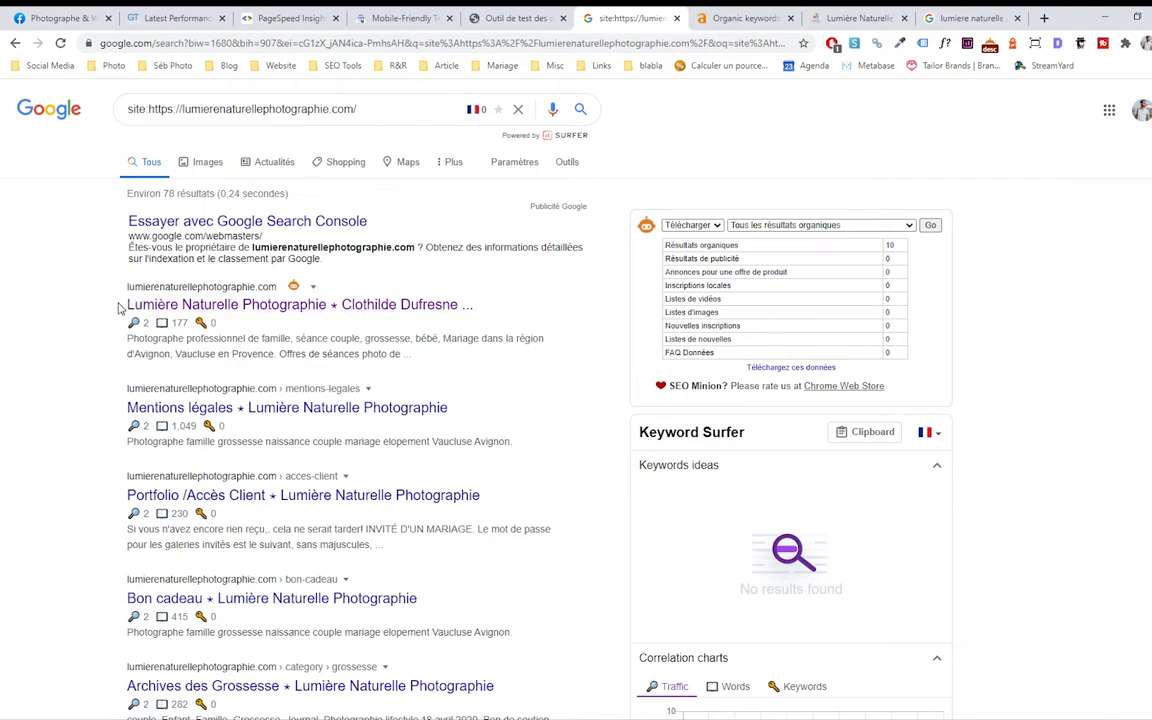
drag(118, 310, 51, 321)
click(51, 321)
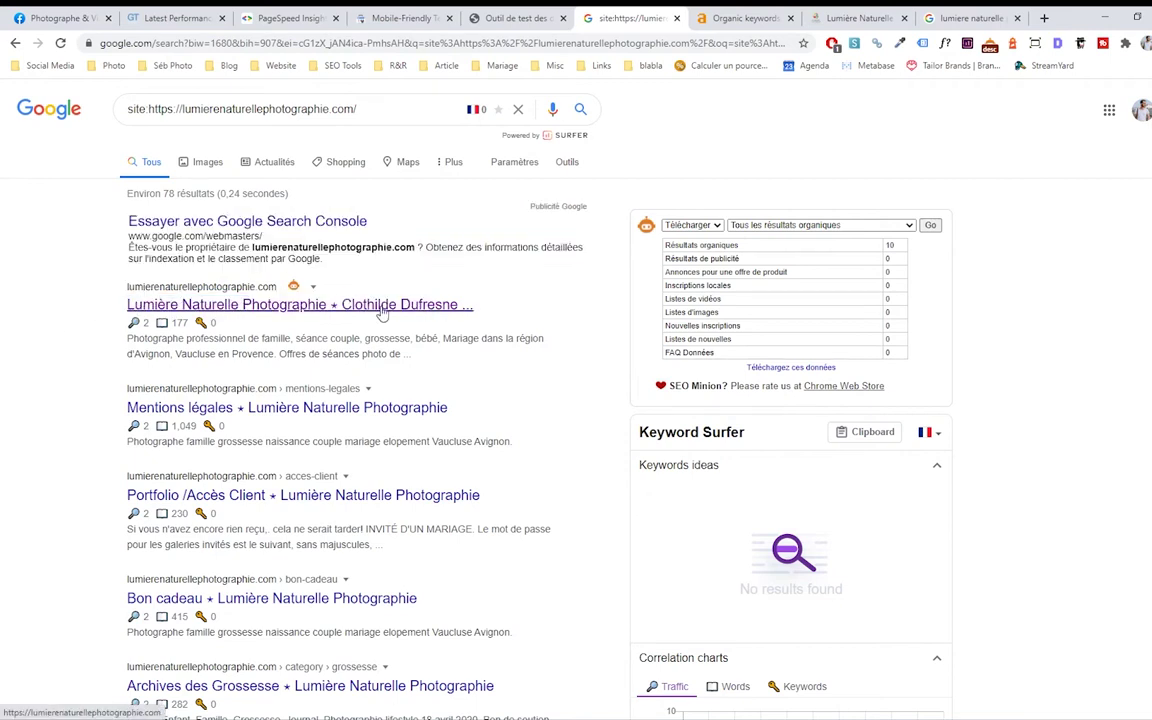
Inspect the first search result's title in the page code and remove "Lumière Naturelle Photographie ⋆" and the trailing ellipsis from its text
right_click(350, 304)
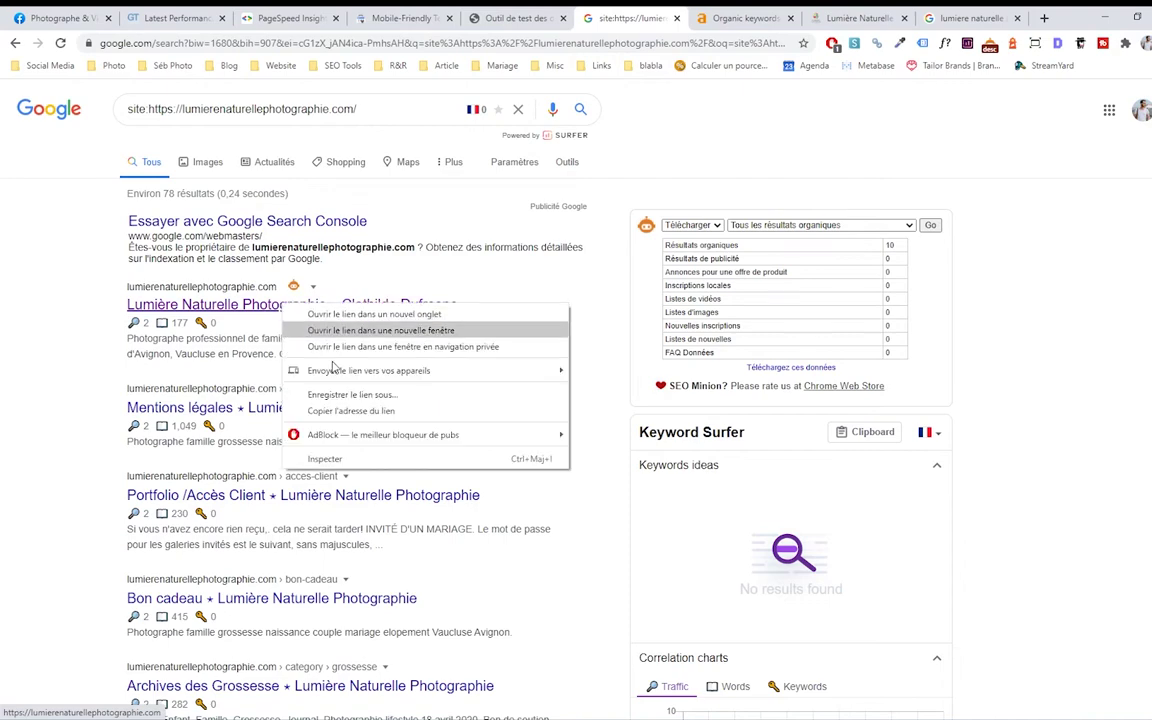
click(345, 459)
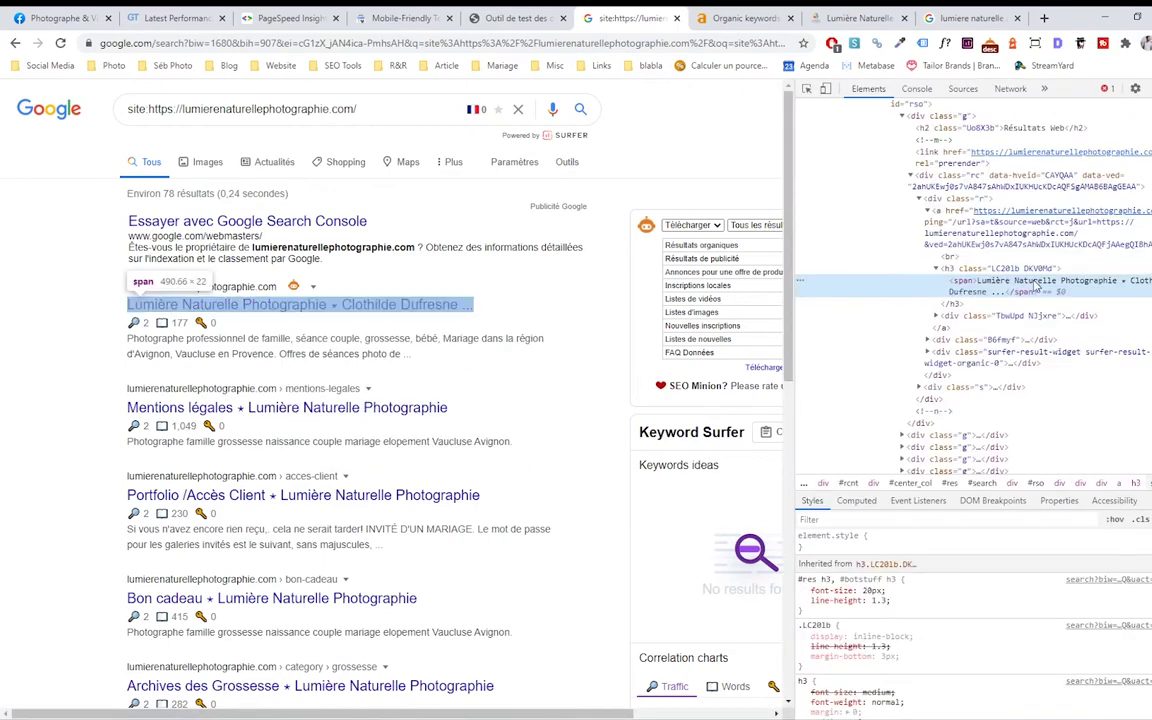
double_click(1034, 288)
click(1130, 284)
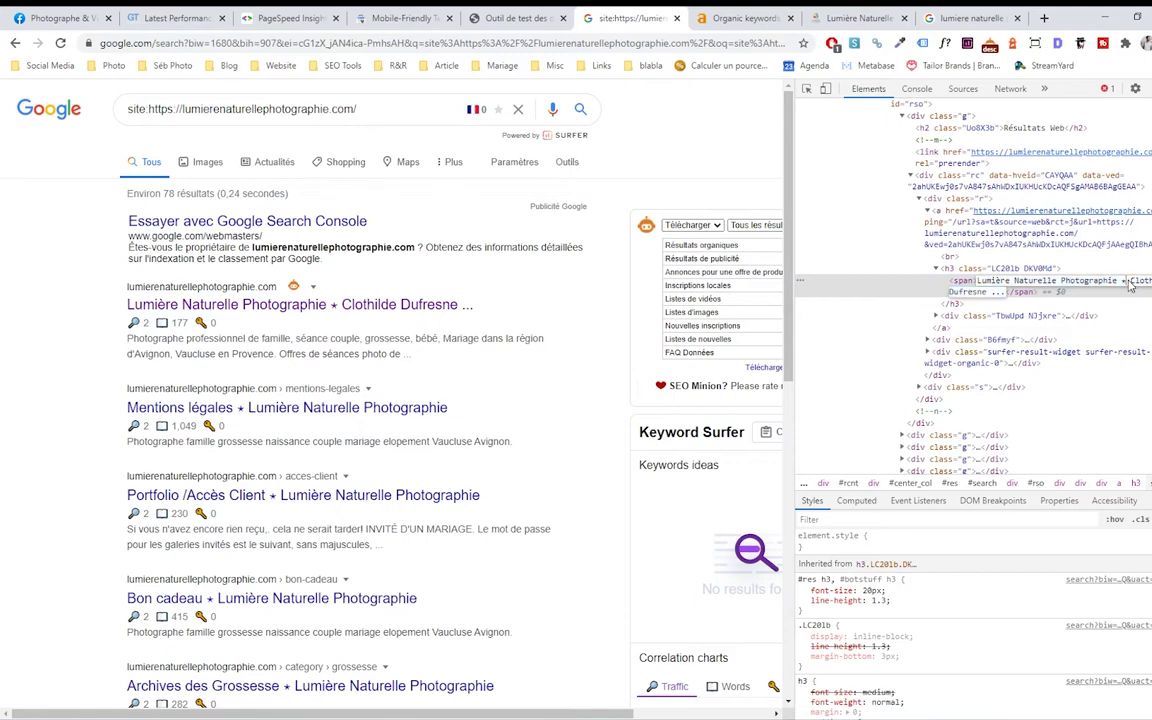
drag(1130, 284, 978, 287)
key(BackSpace)
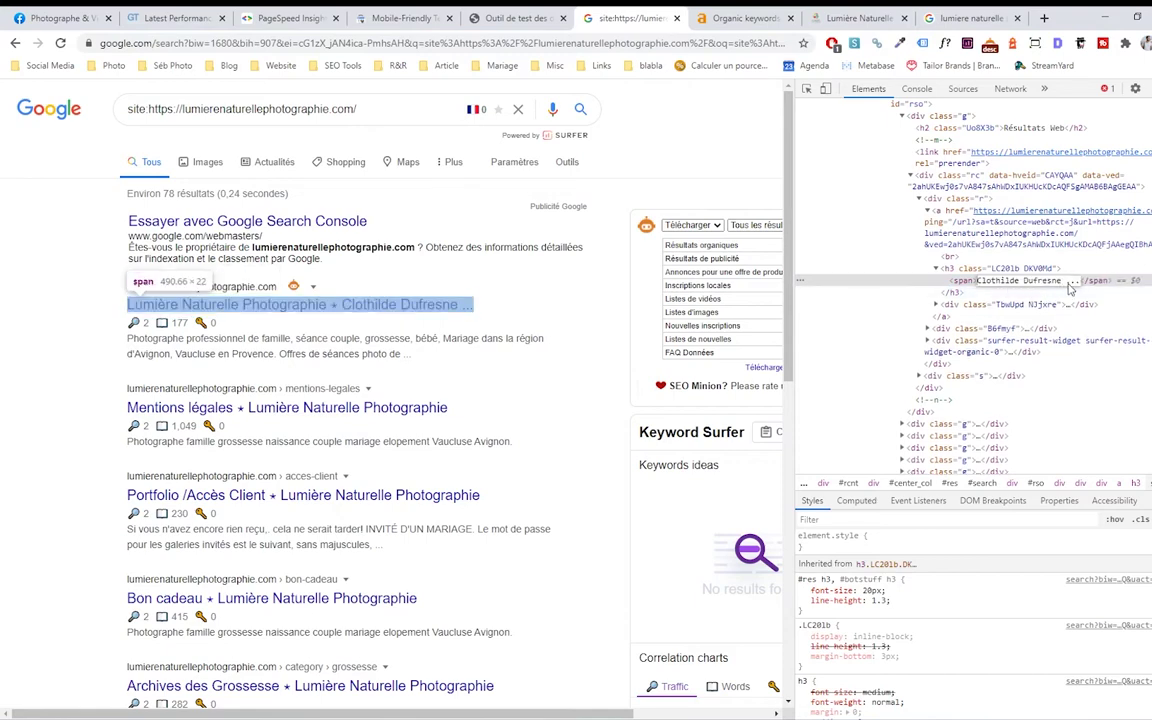
key(BackSpace)
key(BackSpace)
key(BackSpace)
Insert "Photographe Avignon -" before the photographer's name in the inspected title and apply the edit
text(Photographe )
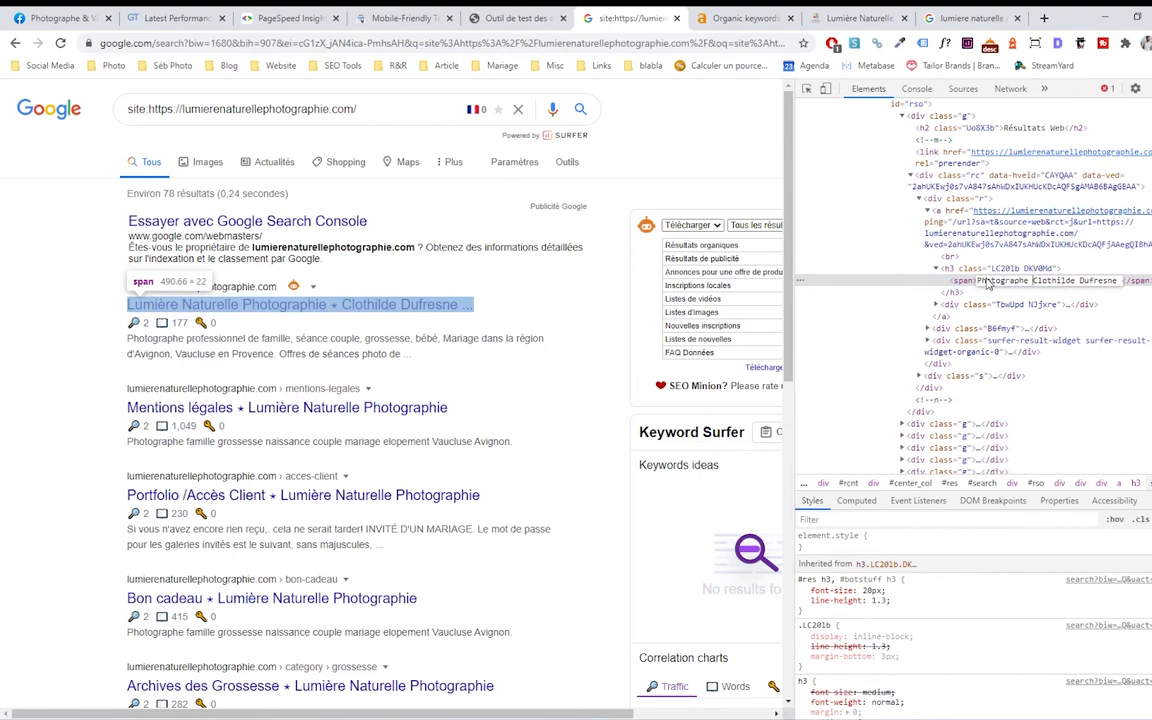
text(Avign)
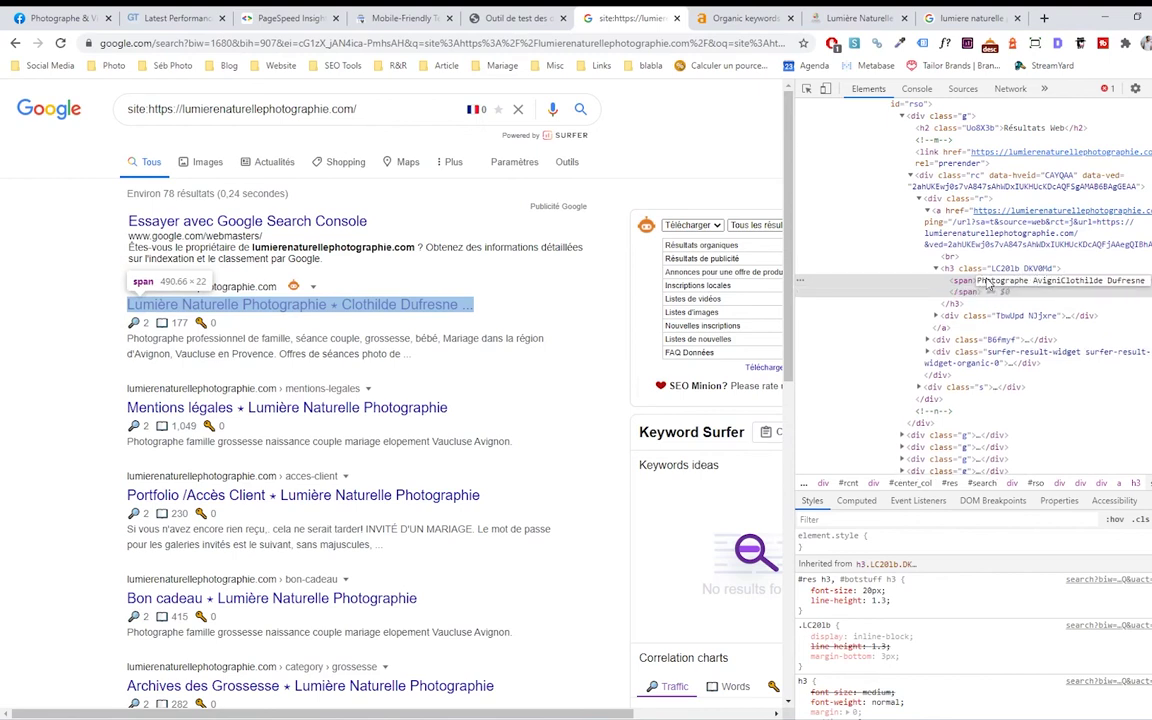
text(on)
text( -)
key(Return)
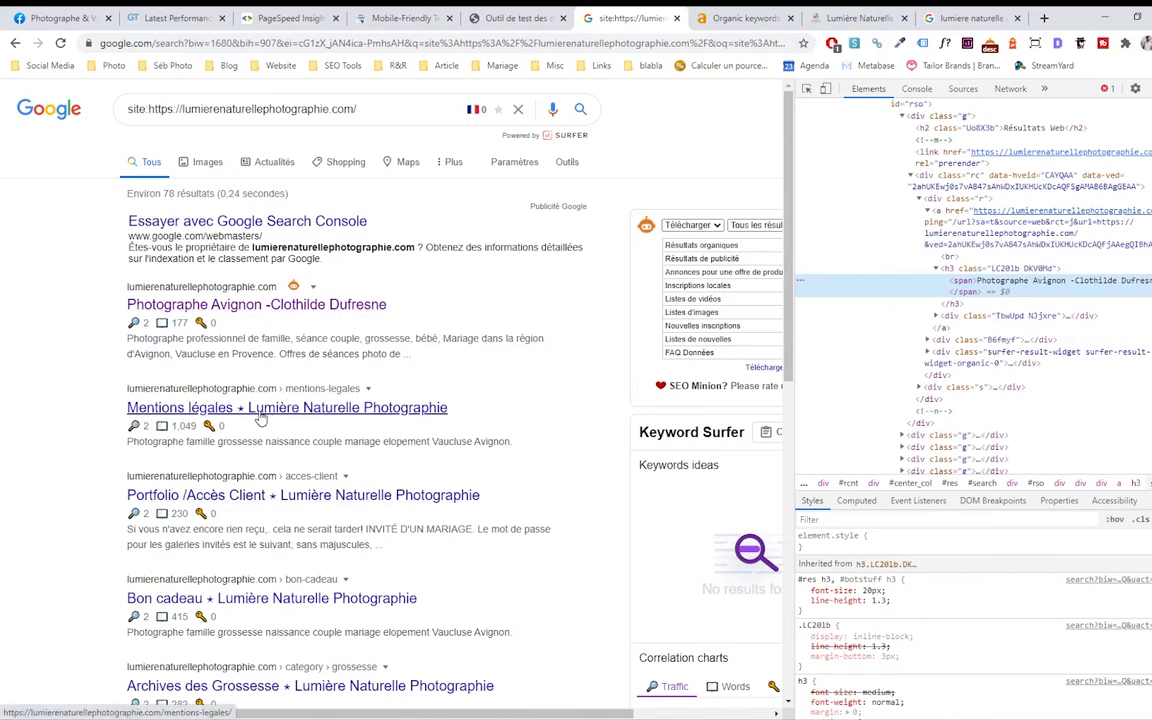
Highlight the site name in the Mentions légales result title and review the titles of the remaining indexed pages
drag(458, 410, 255, 410)
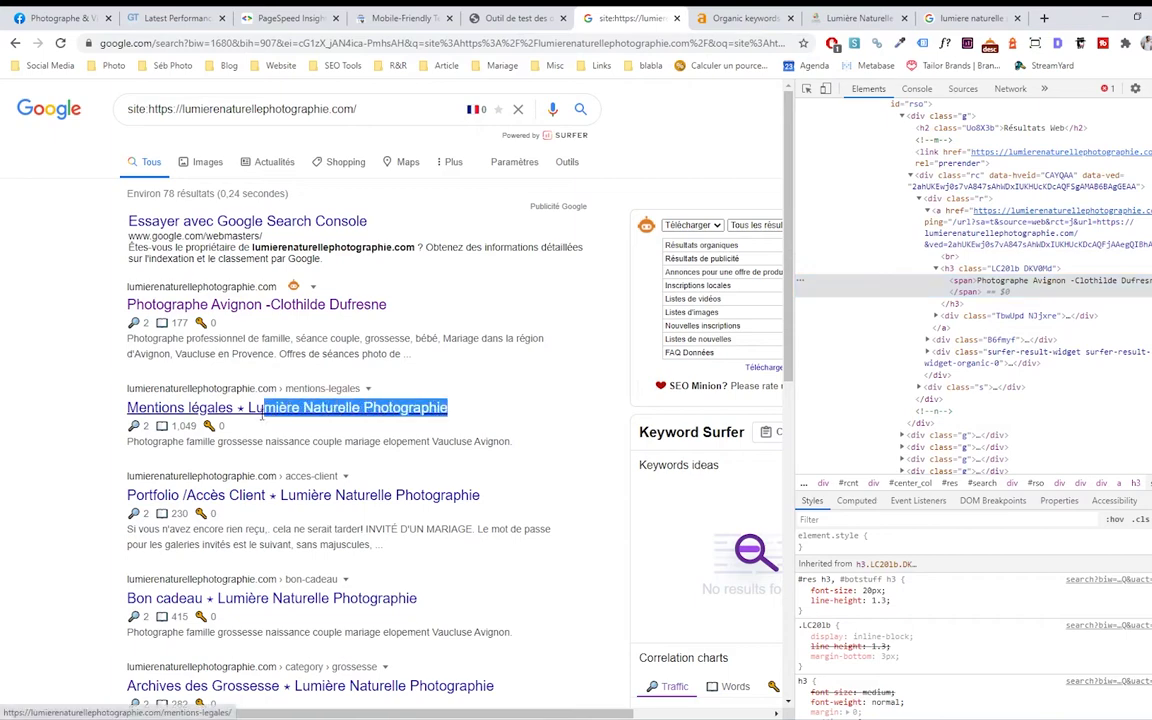
scroll(260, 497, down, 3)
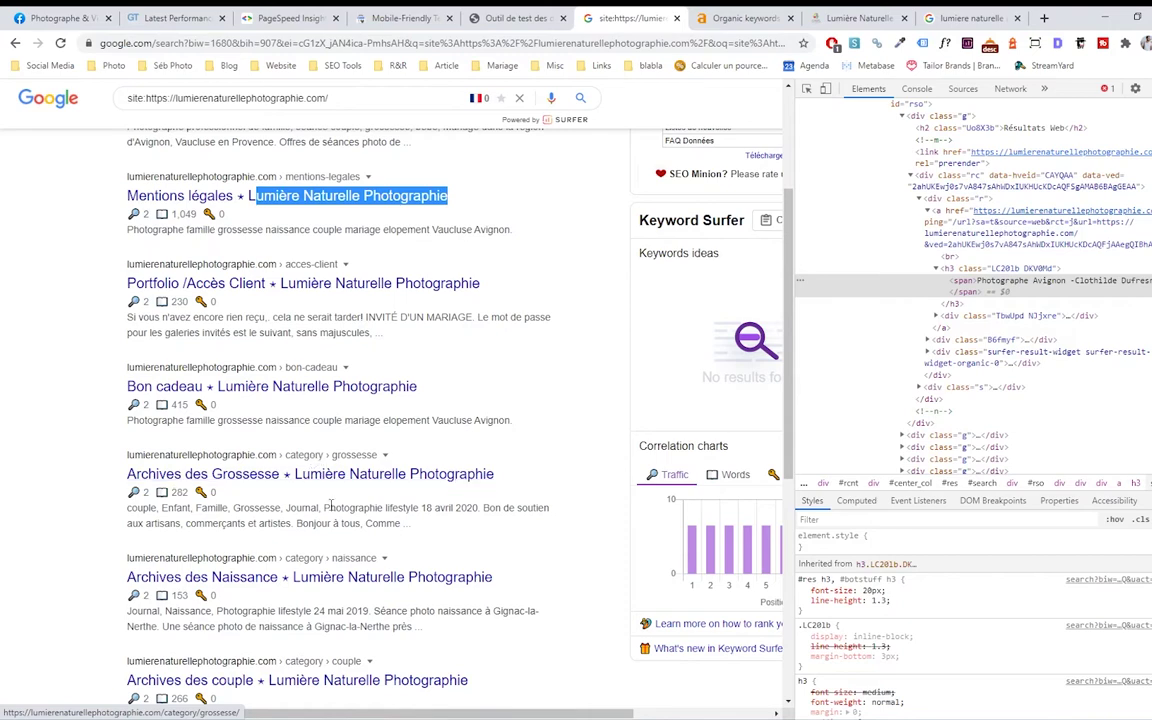
scroll(315, 550, down, 2)
scroll(323, 537, down, 2)
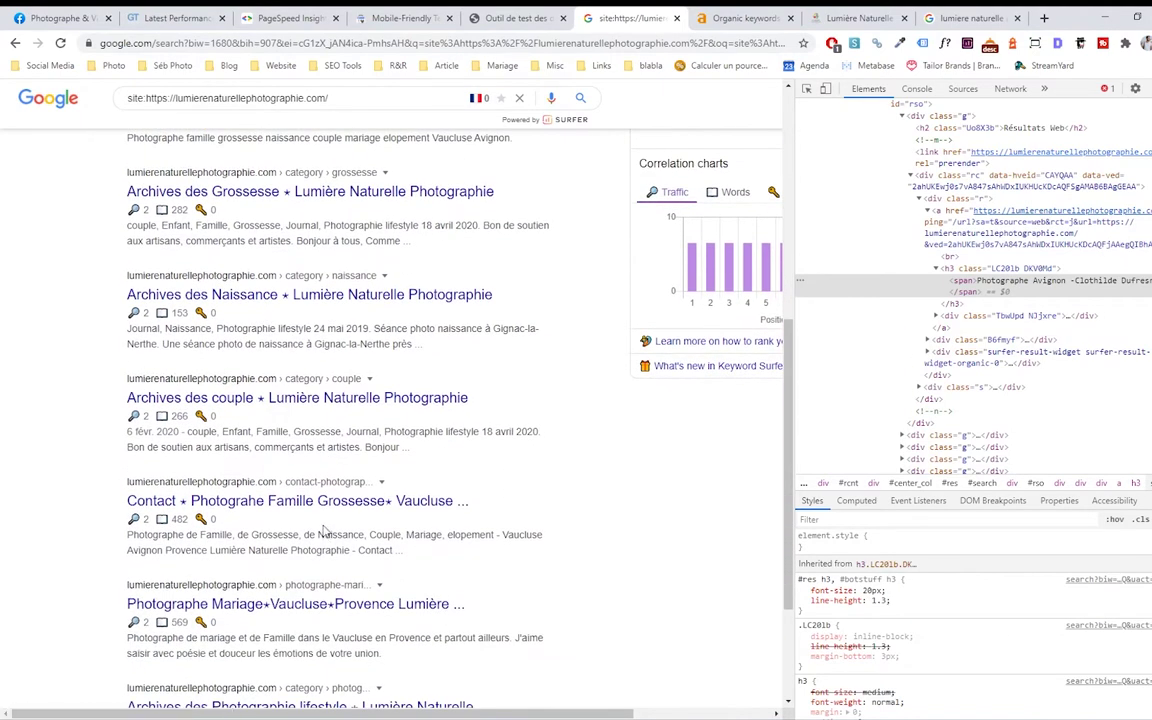
scroll(160, 594, down, 3)
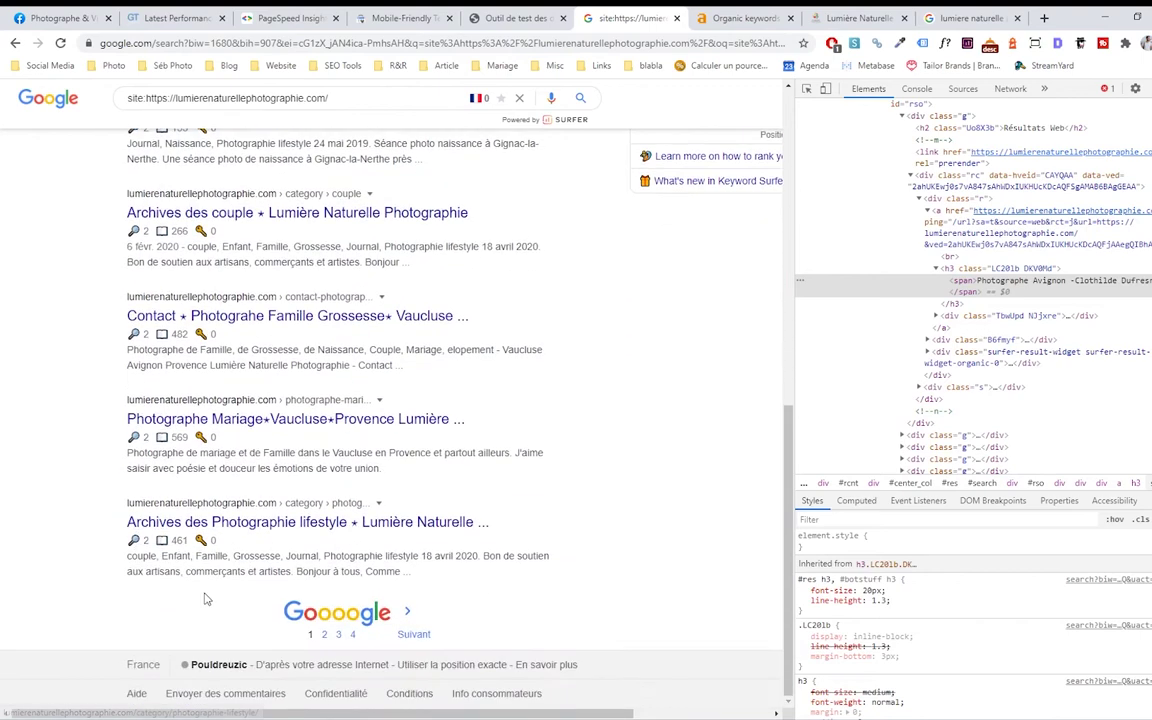
scroll(310, 585, up, 5)
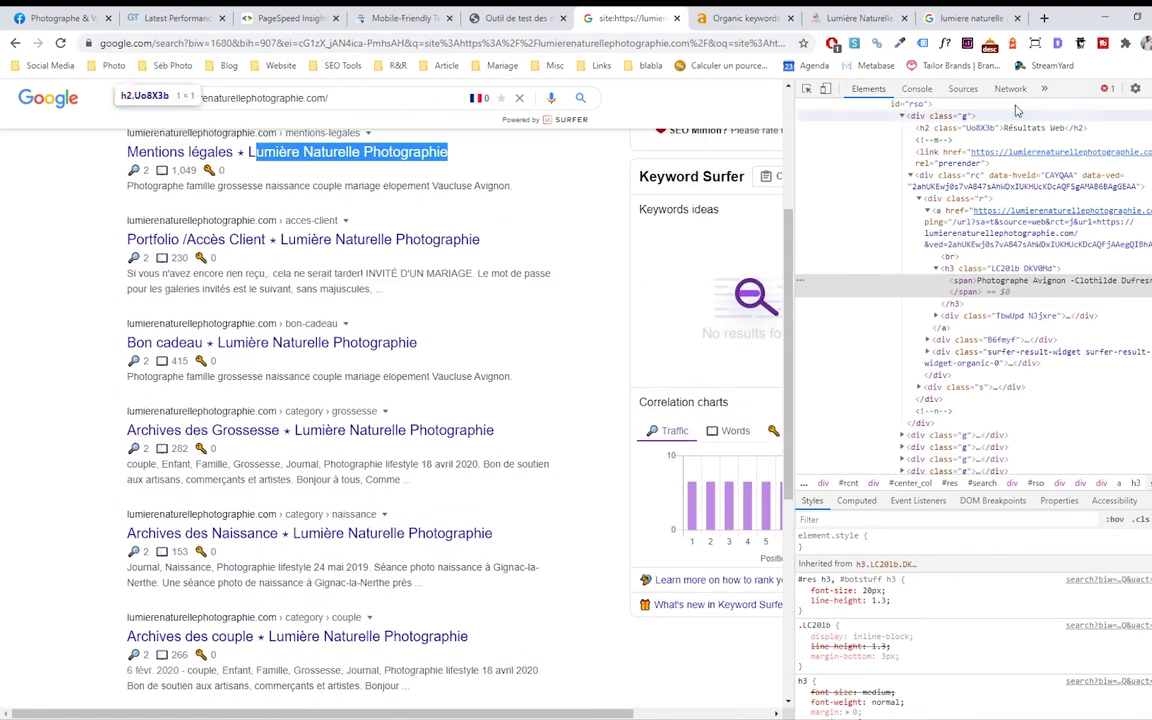
Close the developer tools and highlight the result count of the site: search
key(F12)
scroll(390, 273, up, 3)
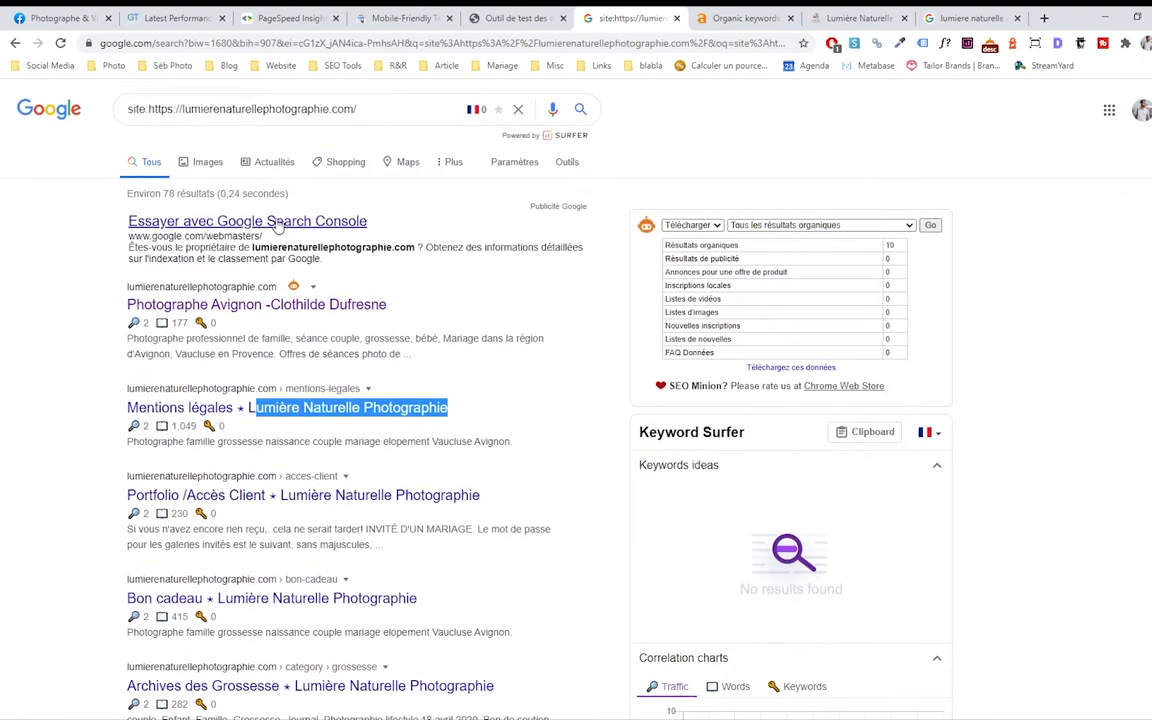
drag(138, 193, 204, 192)
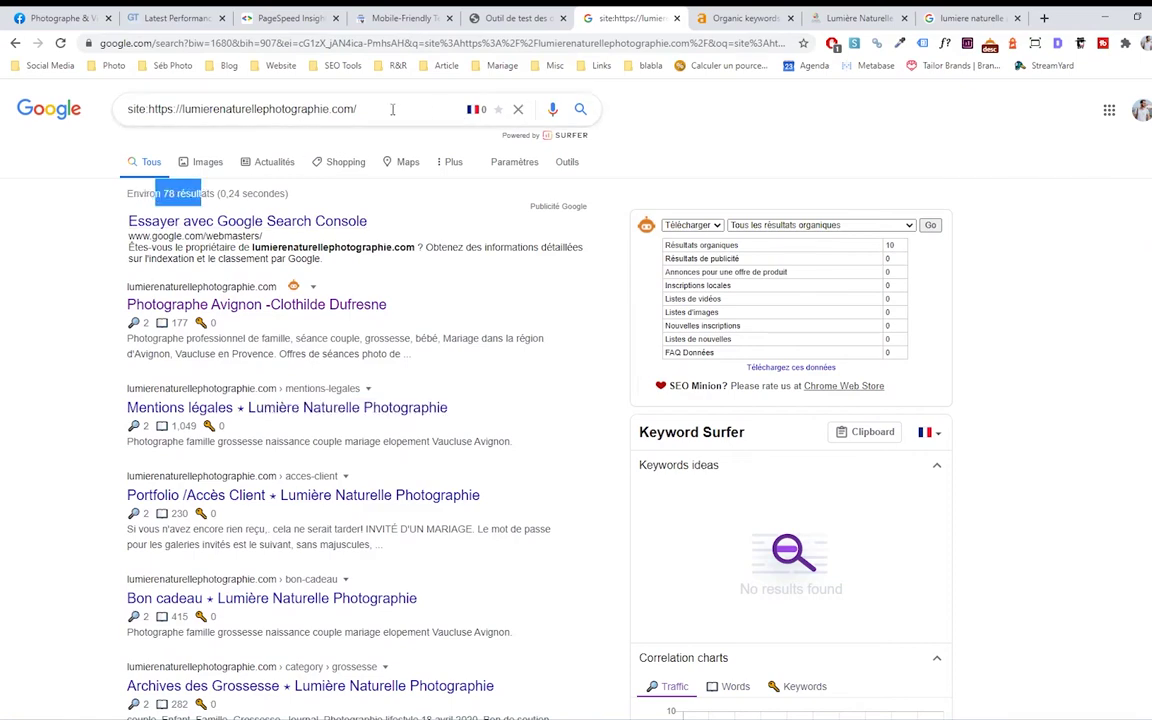
scroll(293, 148, down, 10)
Switch to Ahrefs, glance at the site's organic keywords, and open its Site Explorer overview to examine the metrics
key(ctrl+Tab)
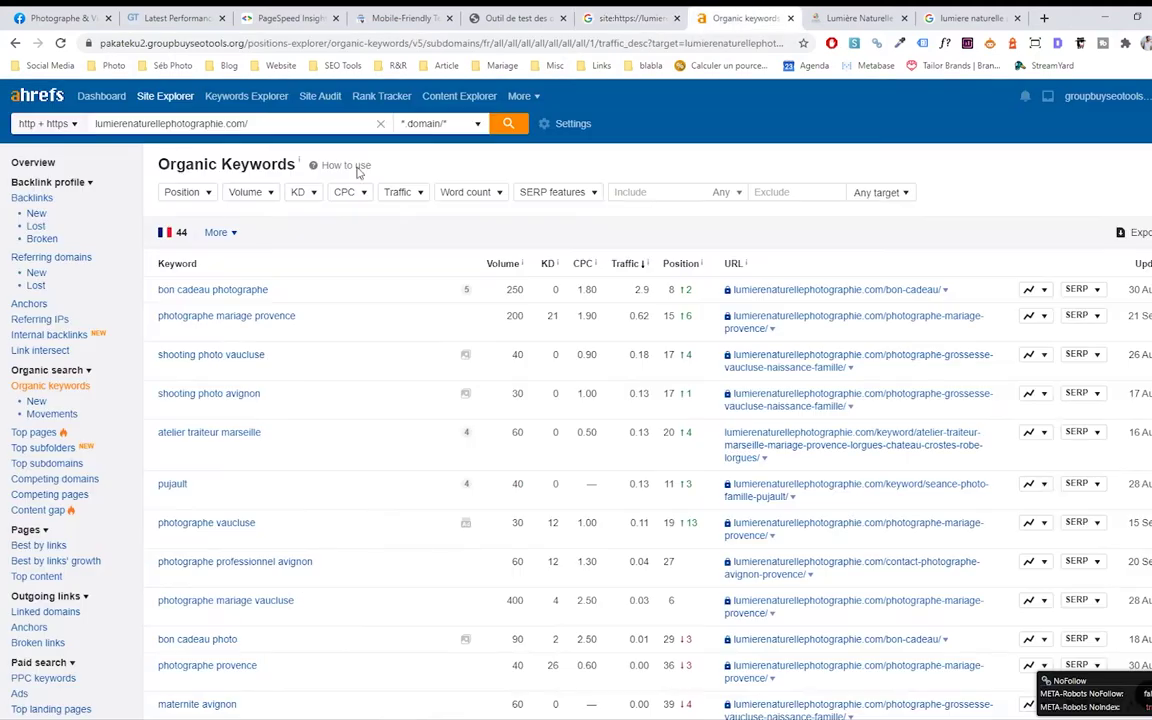
scroll(77, 170, down, 1)
scroll(77, 170, up, 1)
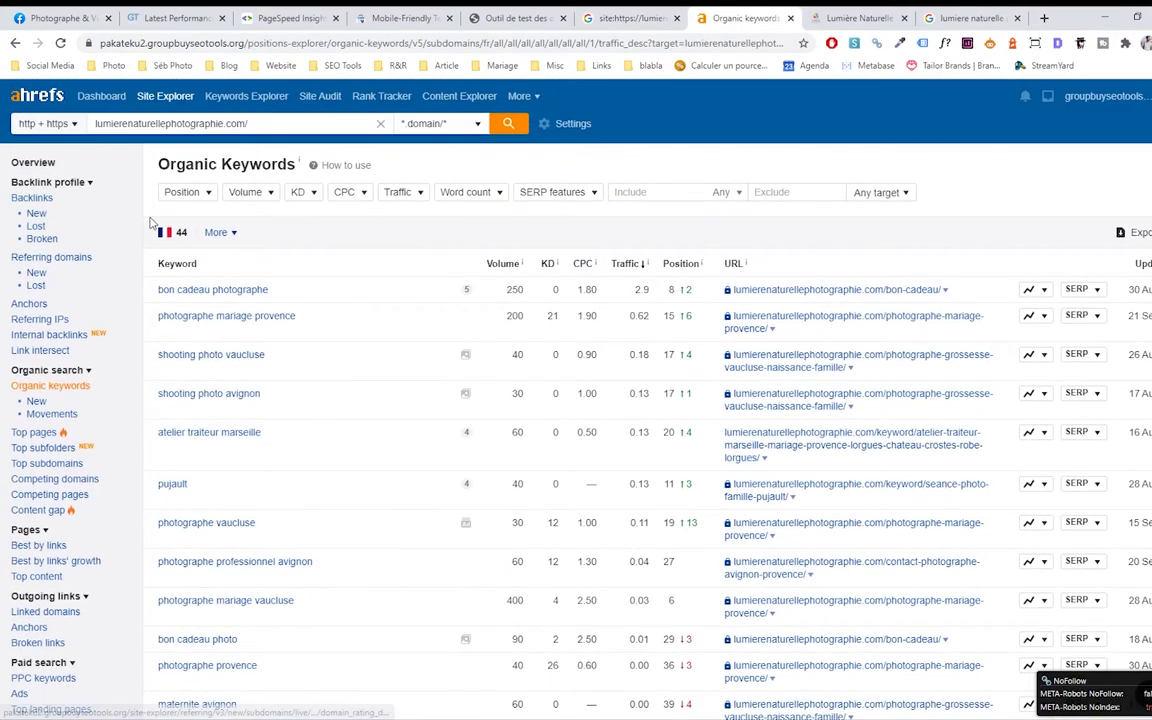
click(46, 168)
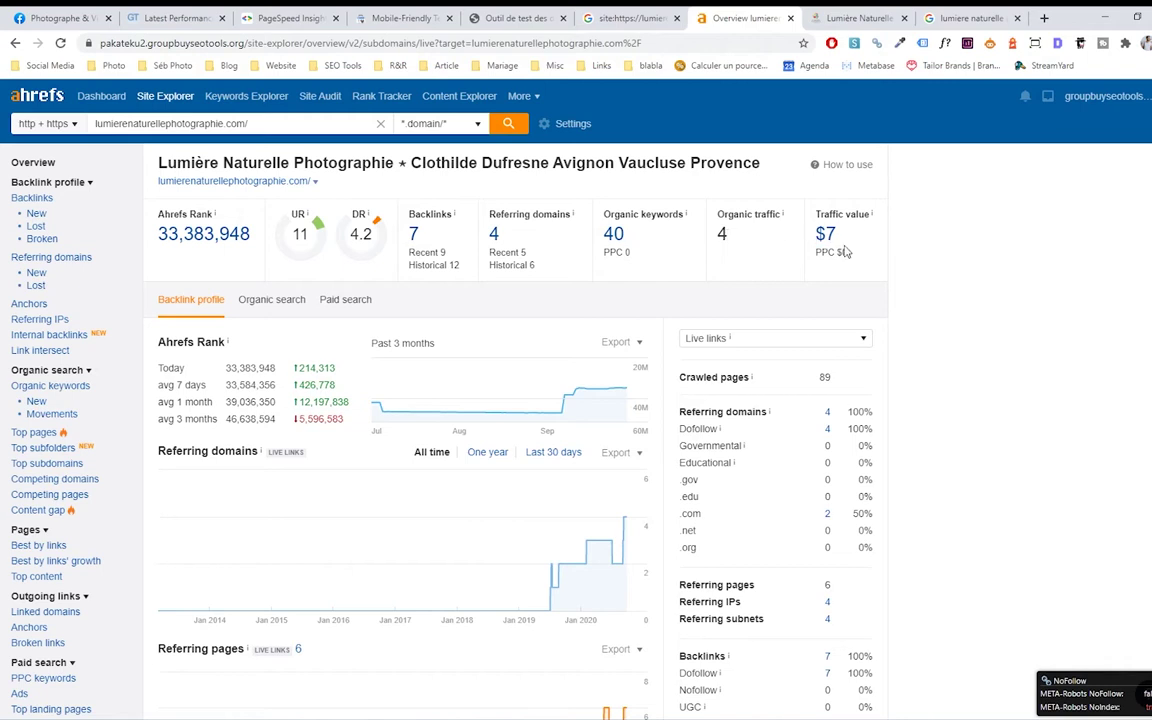
Open the site's referring domains, expand the links from atelierllartisanat.com to examine them, and collapse them again
click(494, 236)
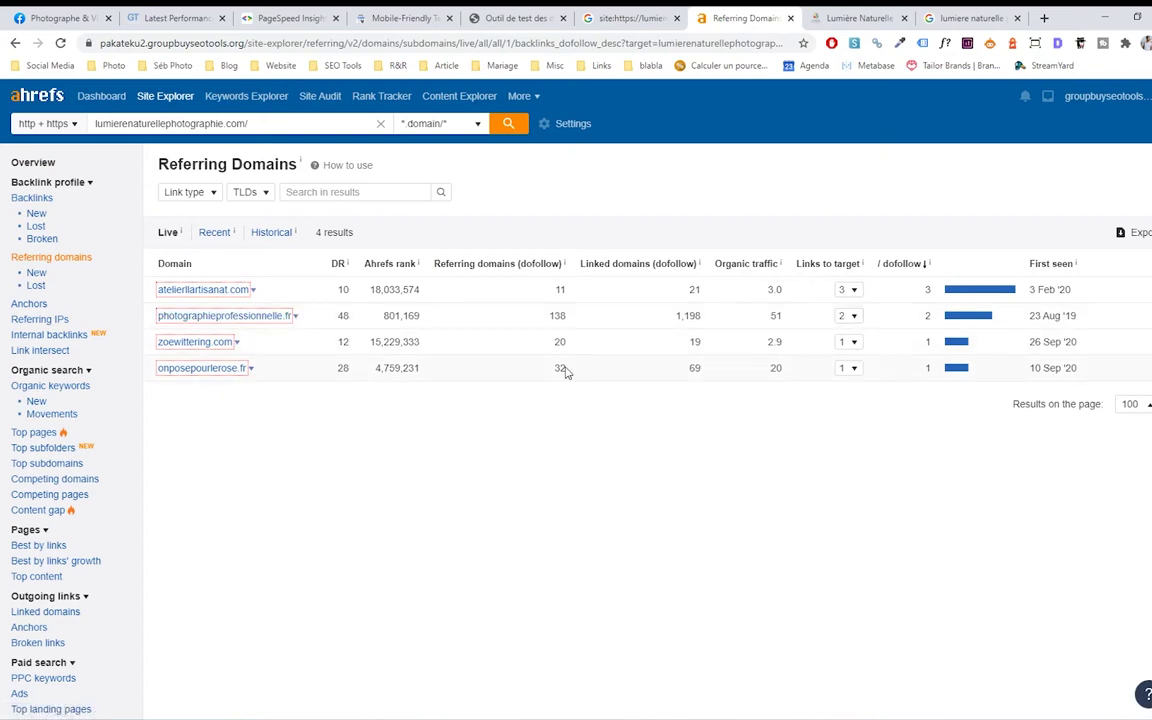
click(853, 290)
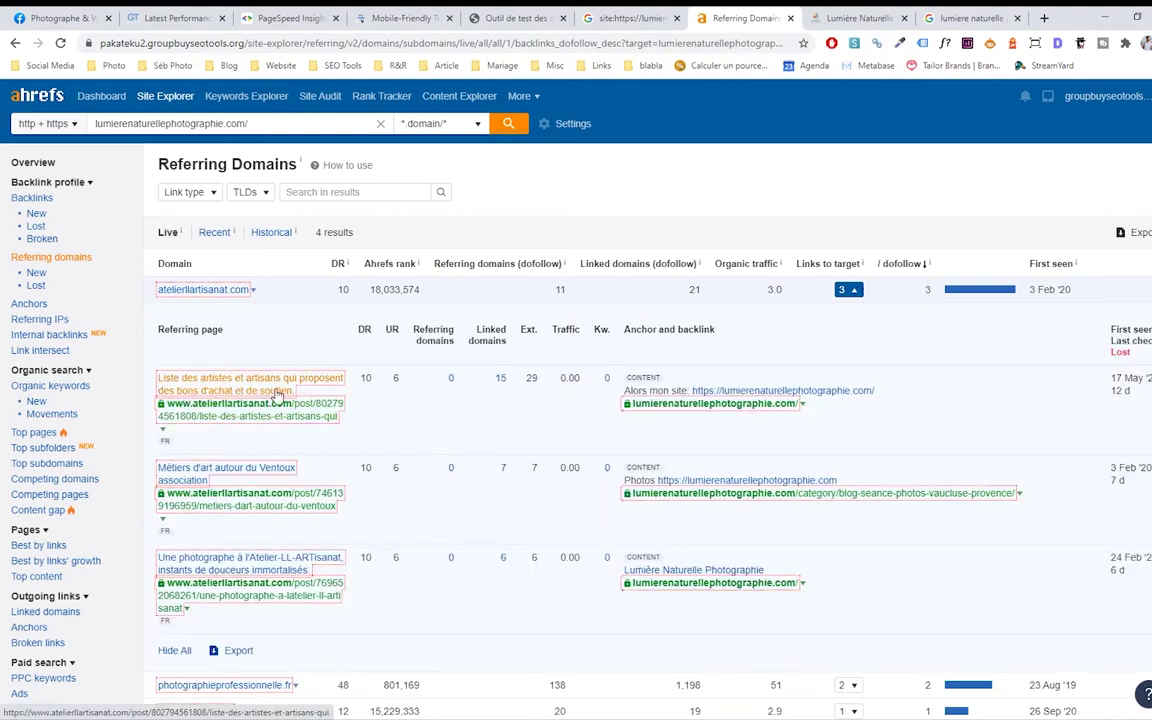
click(852, 289)
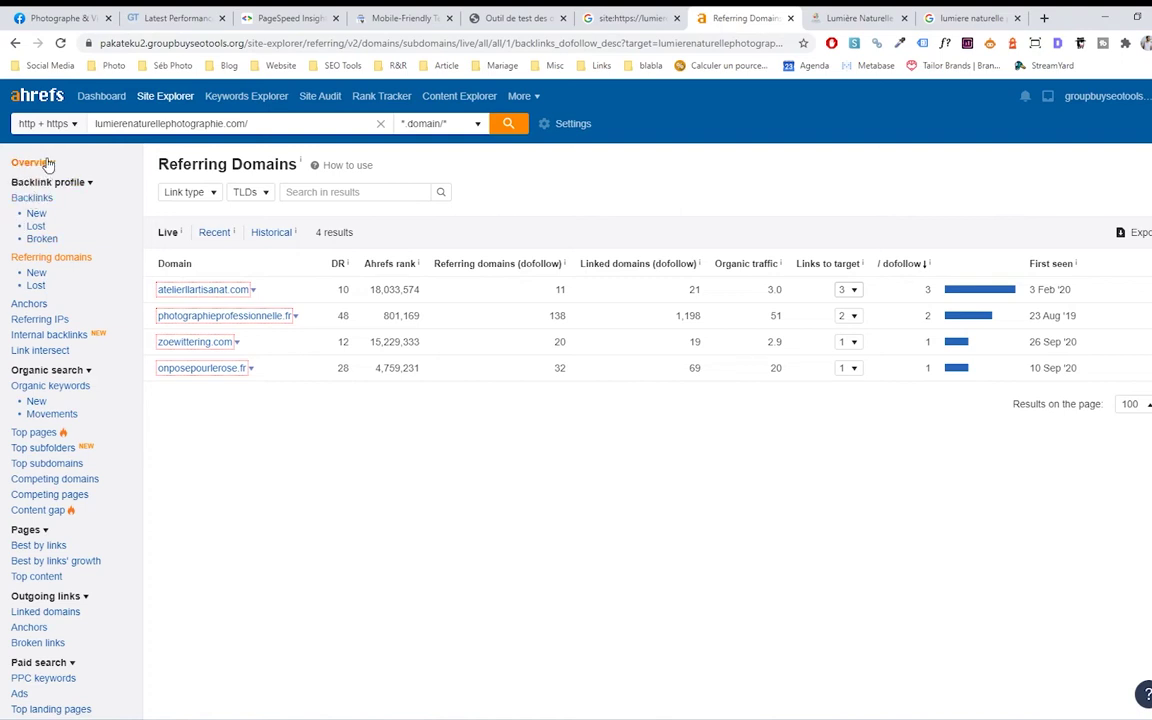
Open the site's organic keywords and highlight the search volume and position of "bon cadeau photographe"
click(58, 389)
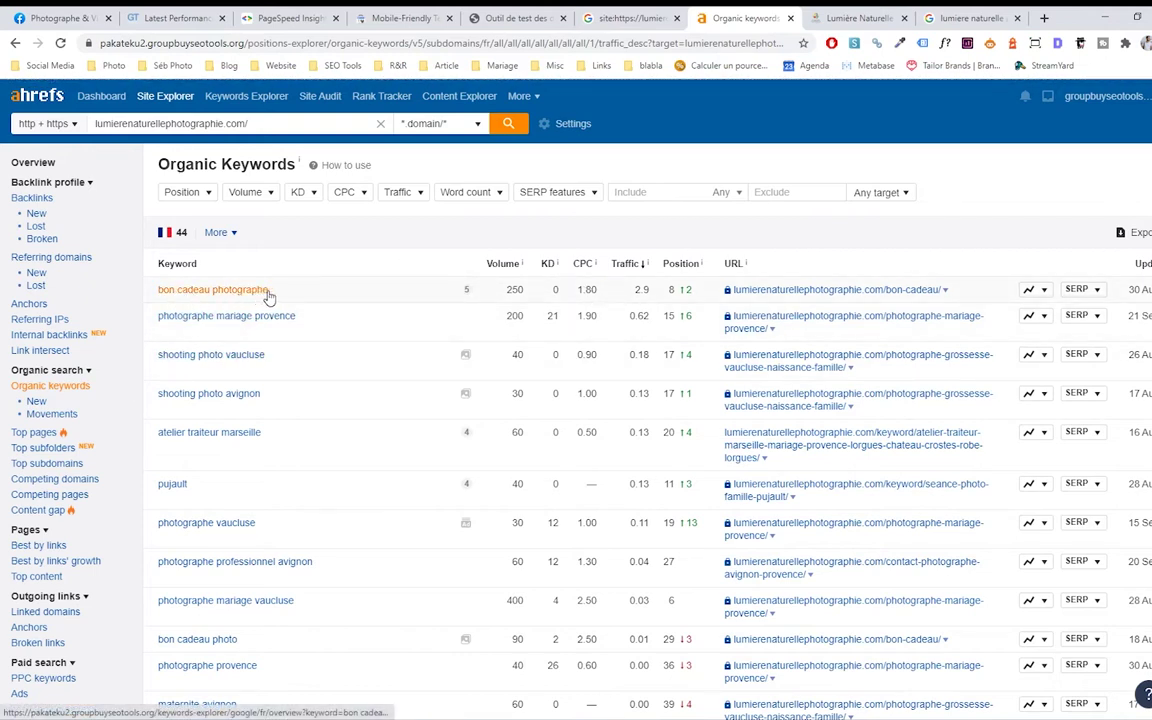
drag(505, 297, 528, 299)
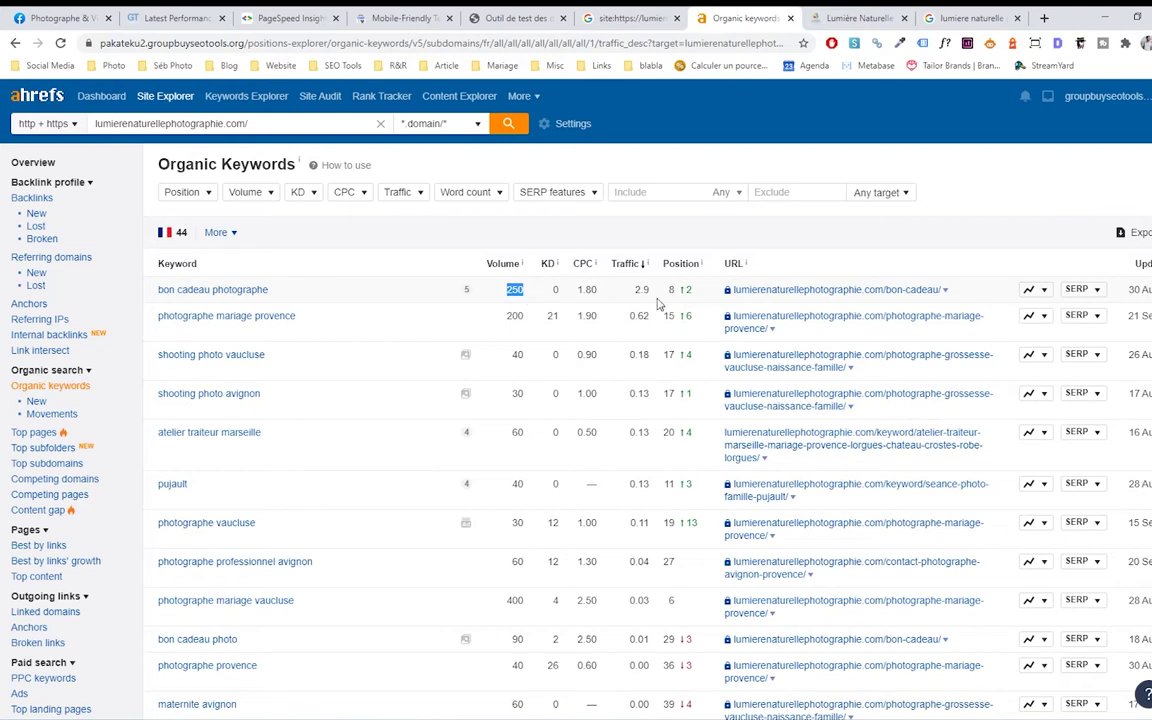
drag(693, 290, 665, 289)
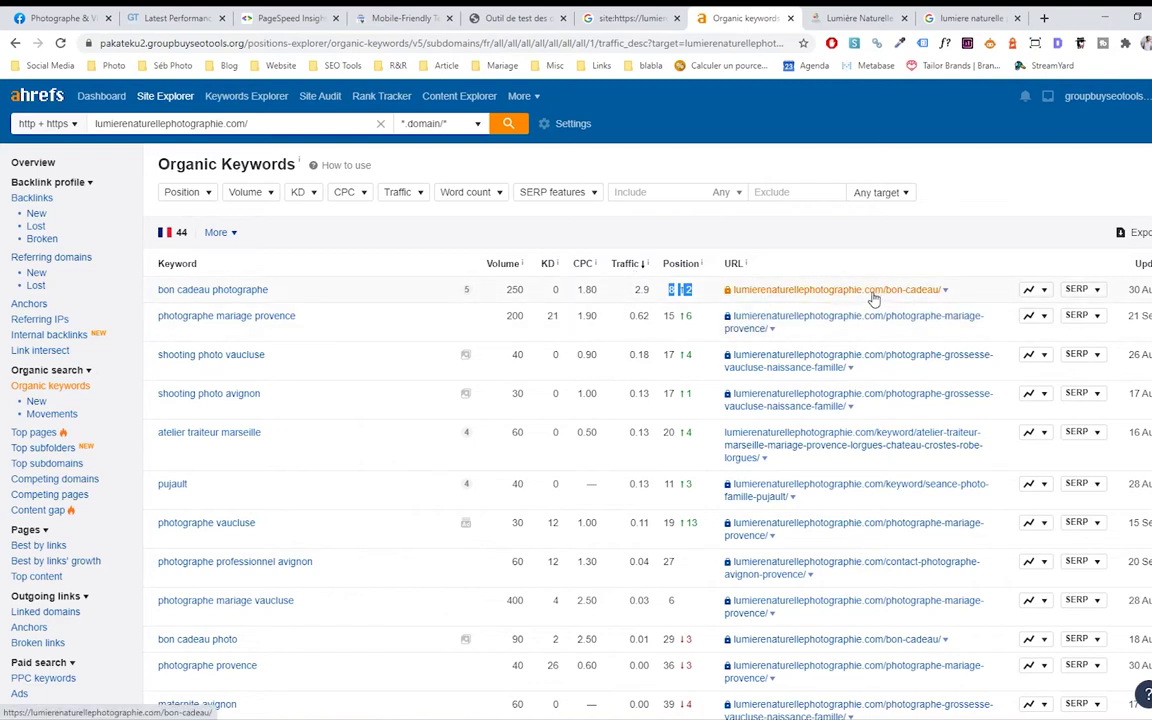
click(373, 312)
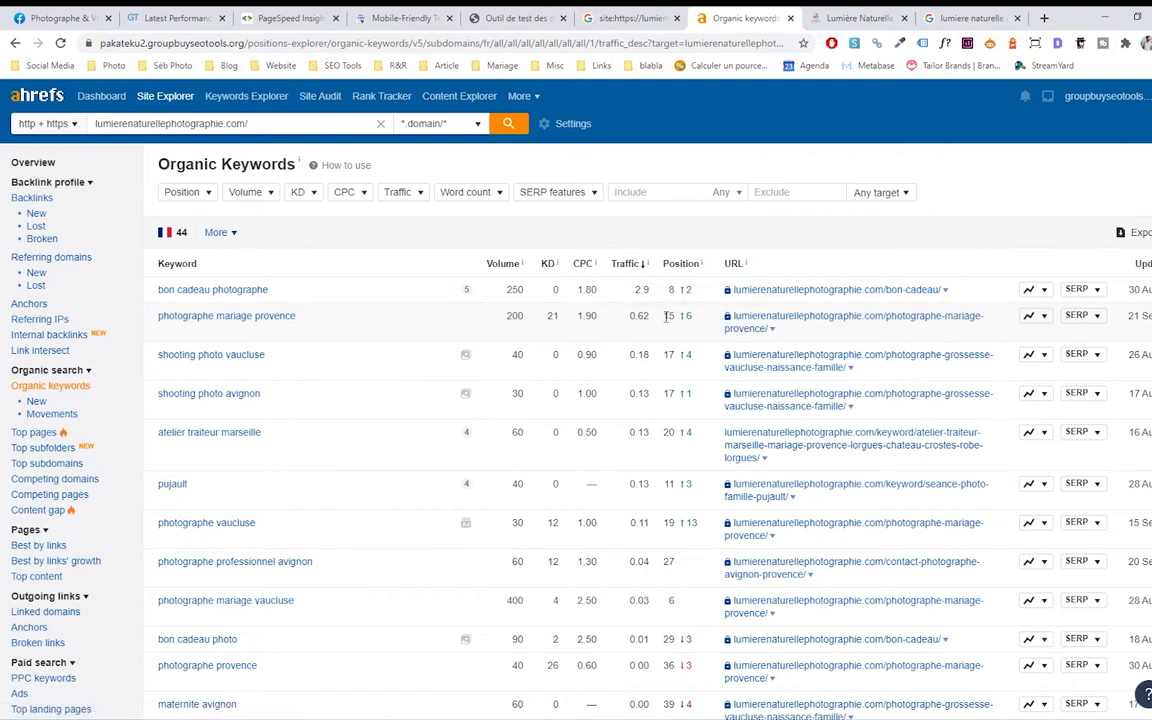
Highlight the keyword "photographe mariage provence", its search volume and its position
drag(497, 320, 523, 318)
drag(300, 317, 157, 318)
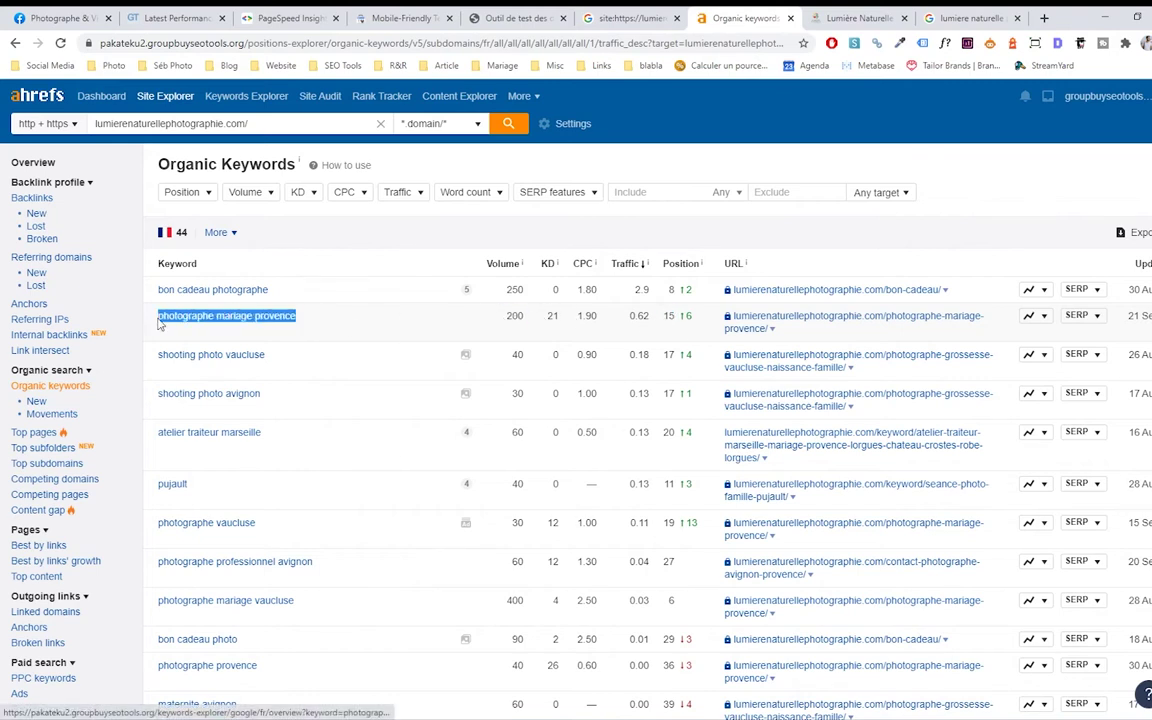
drag(502, 317, 520, 316)
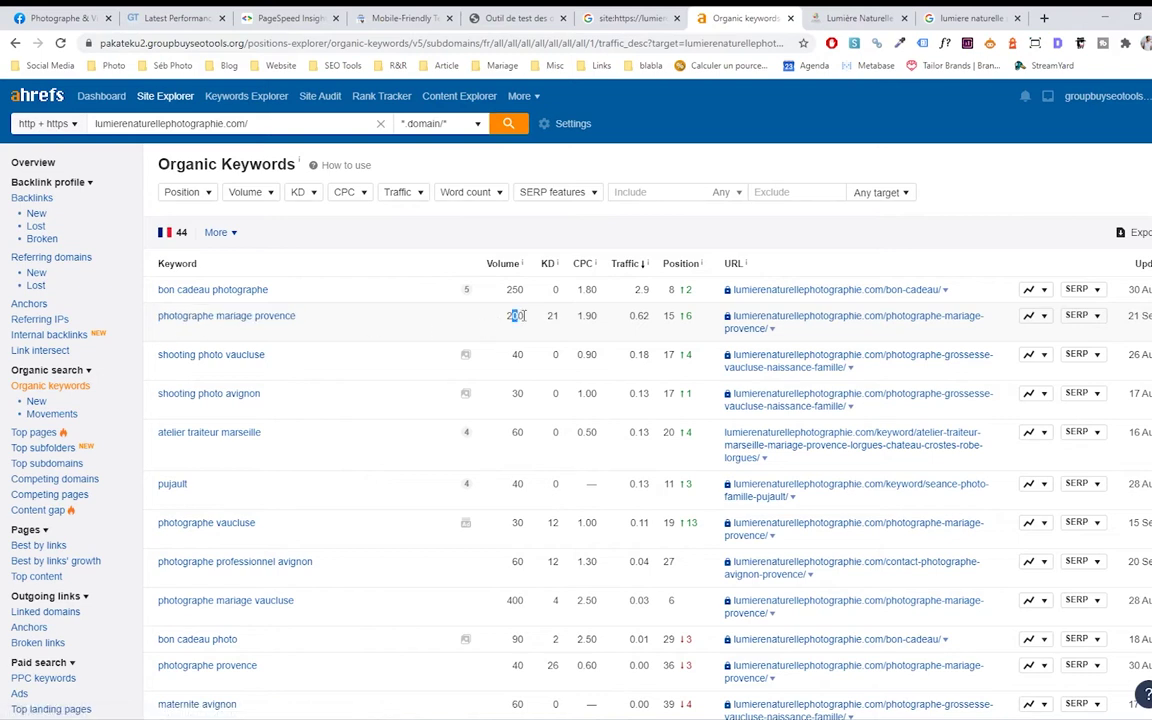
double_click(669, 317)
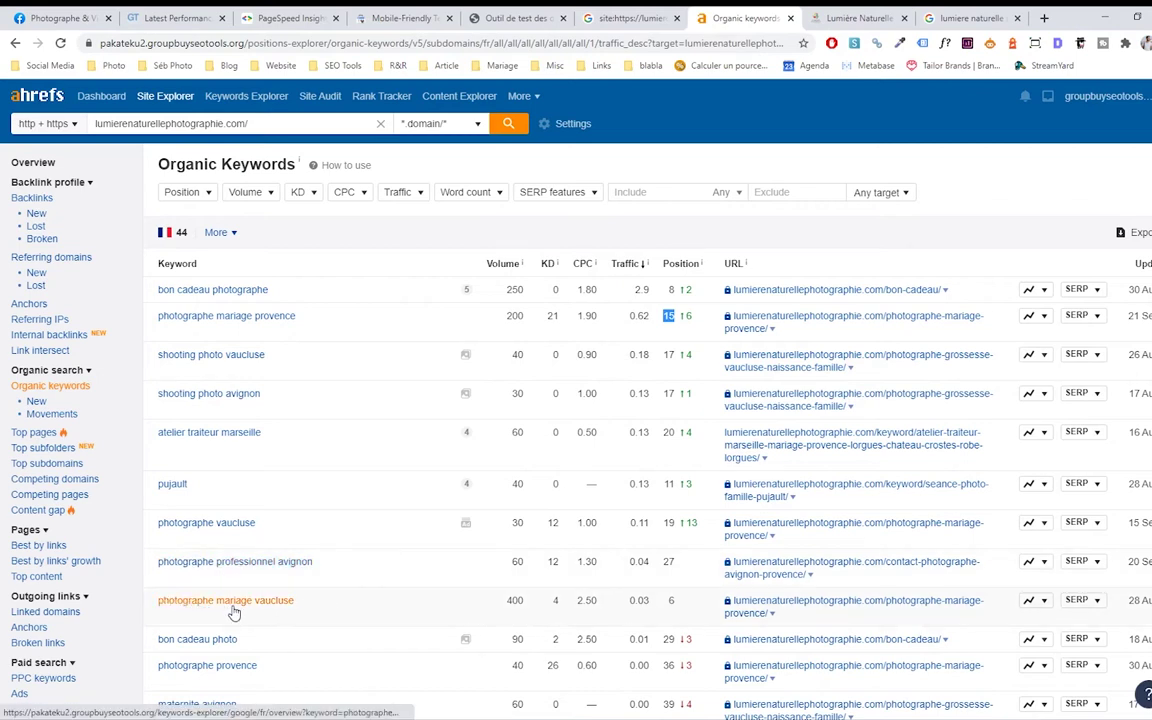
Highlight the position and search volume of "photographe mariage vaucluse" and look over the lower-ranked keywords
double_click(671, 600)
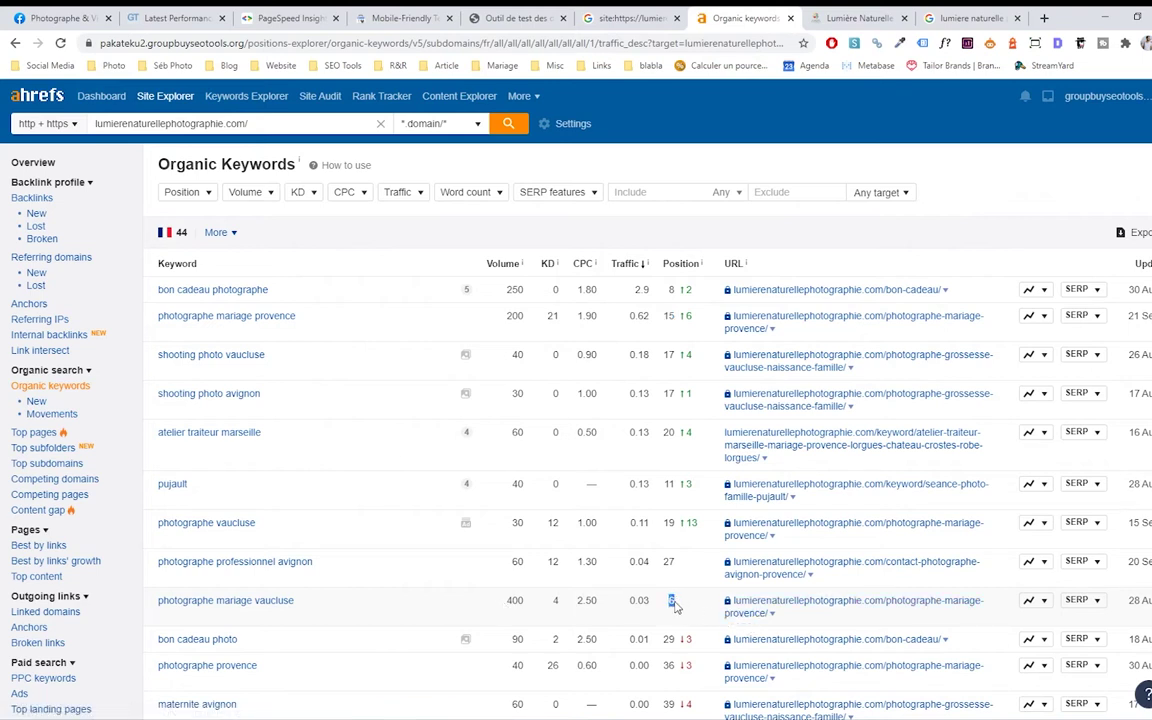
drag(507, 601, 514, 601)
scroll(690, 608, down, 1)
double_click(672, 531)
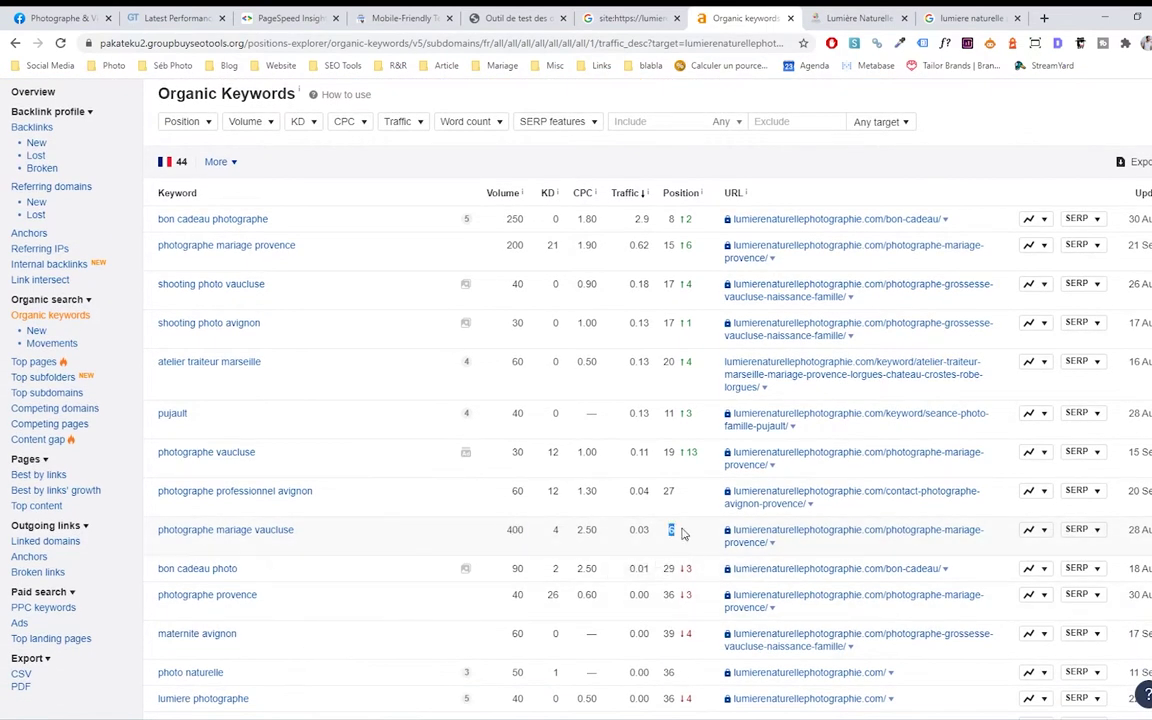
scroll(672, 531, down, 2)
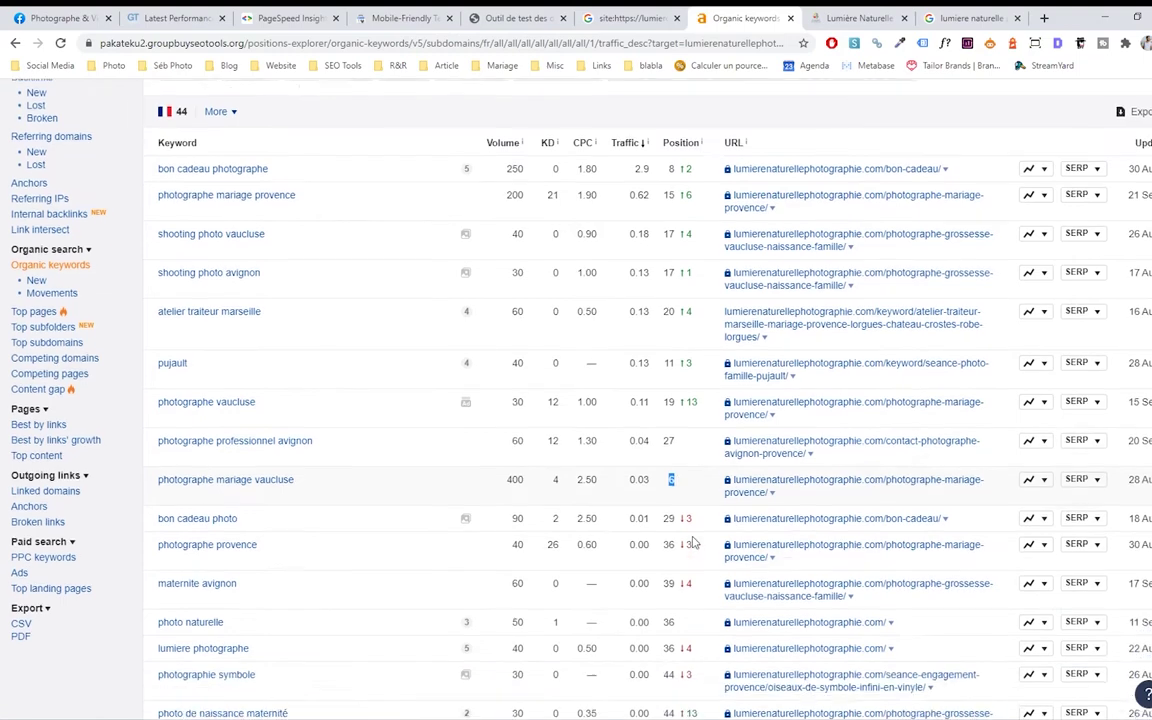
scroll(680, 525, up, 2)
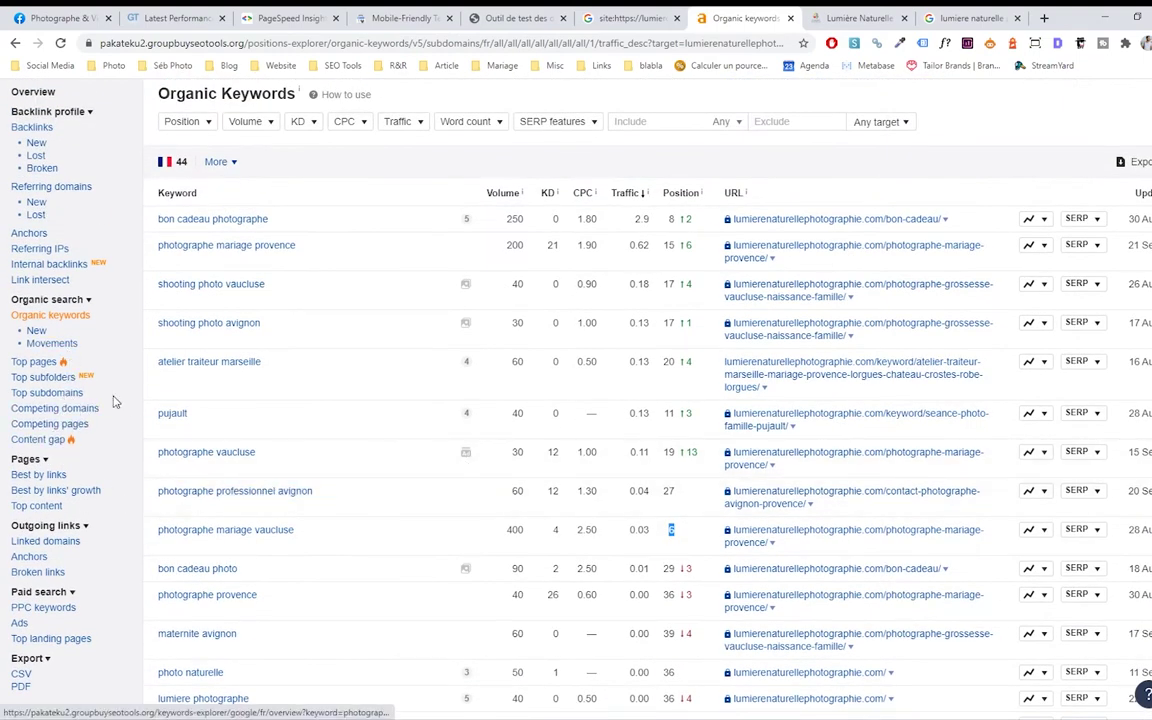
Open the site's top pages report to review it, and check the Prestations entries on the website's homepage
click(34, 361)
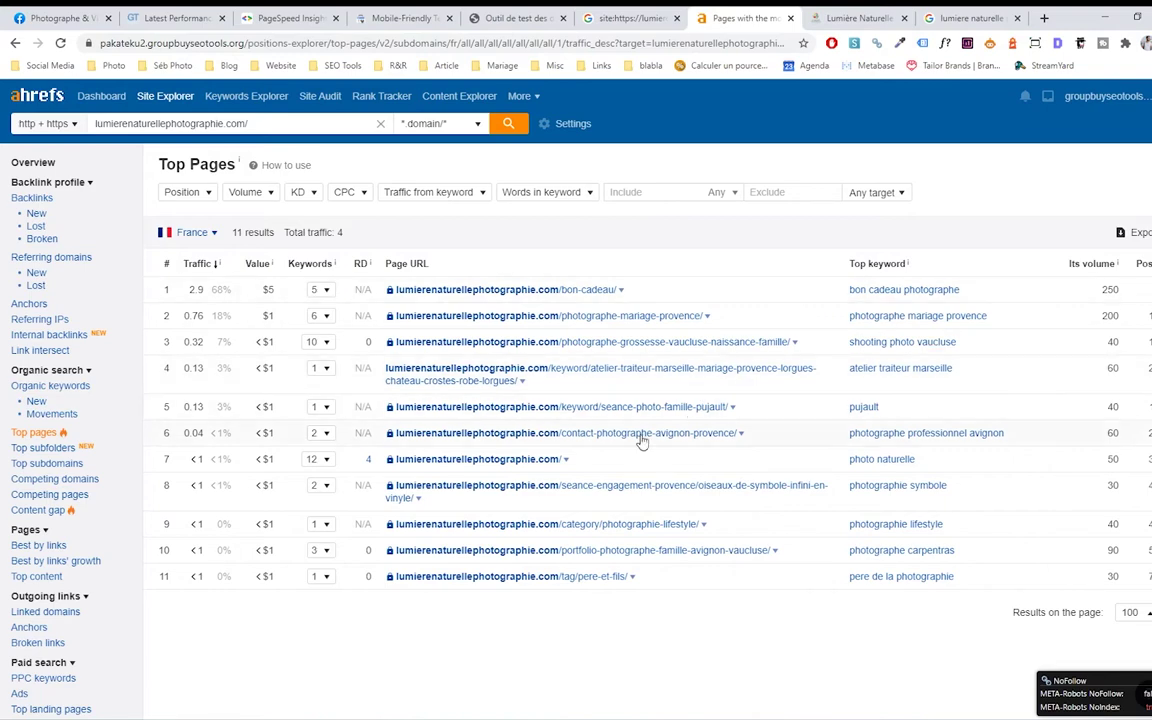
click(848, 17)
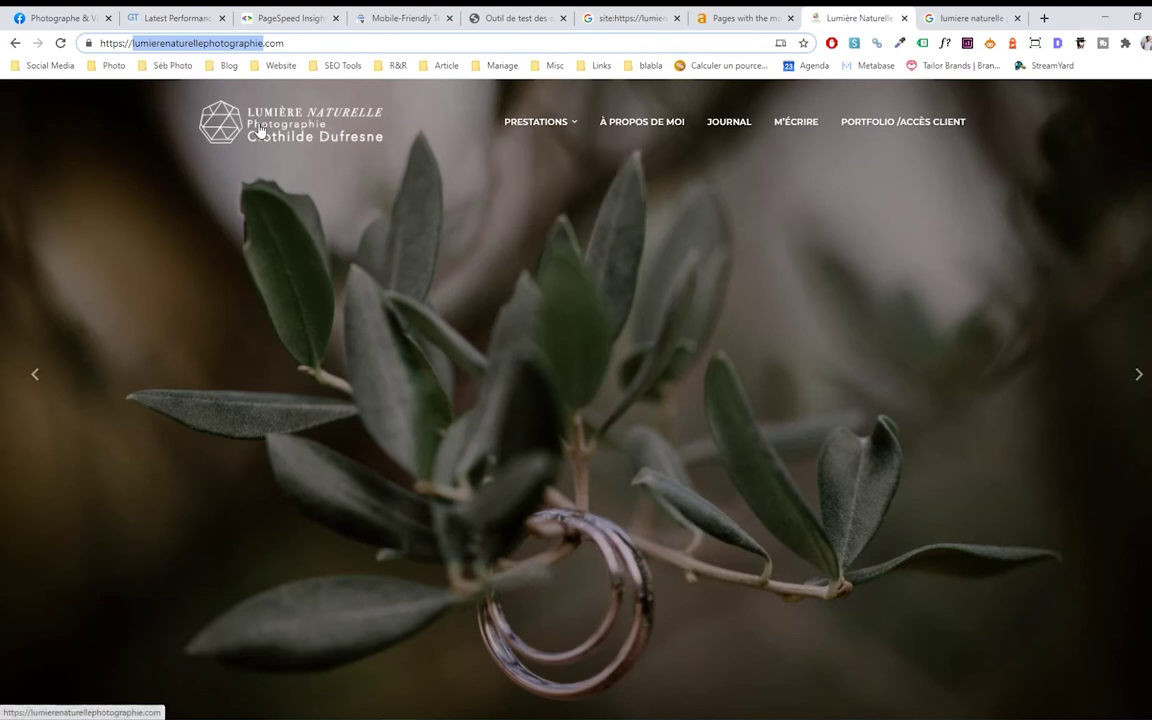
mouse_move(528, 124)
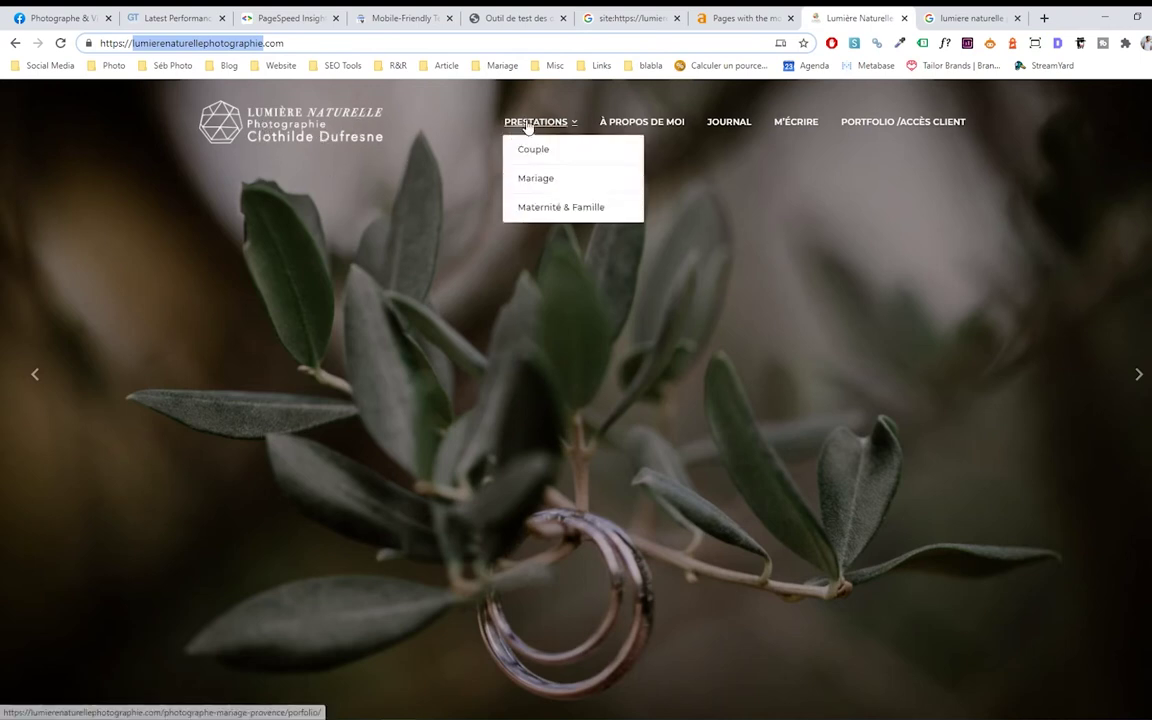
Open the Journal page in a separate tab, look through its blog posts down to the footer, and close it
middle_click(728, 124)
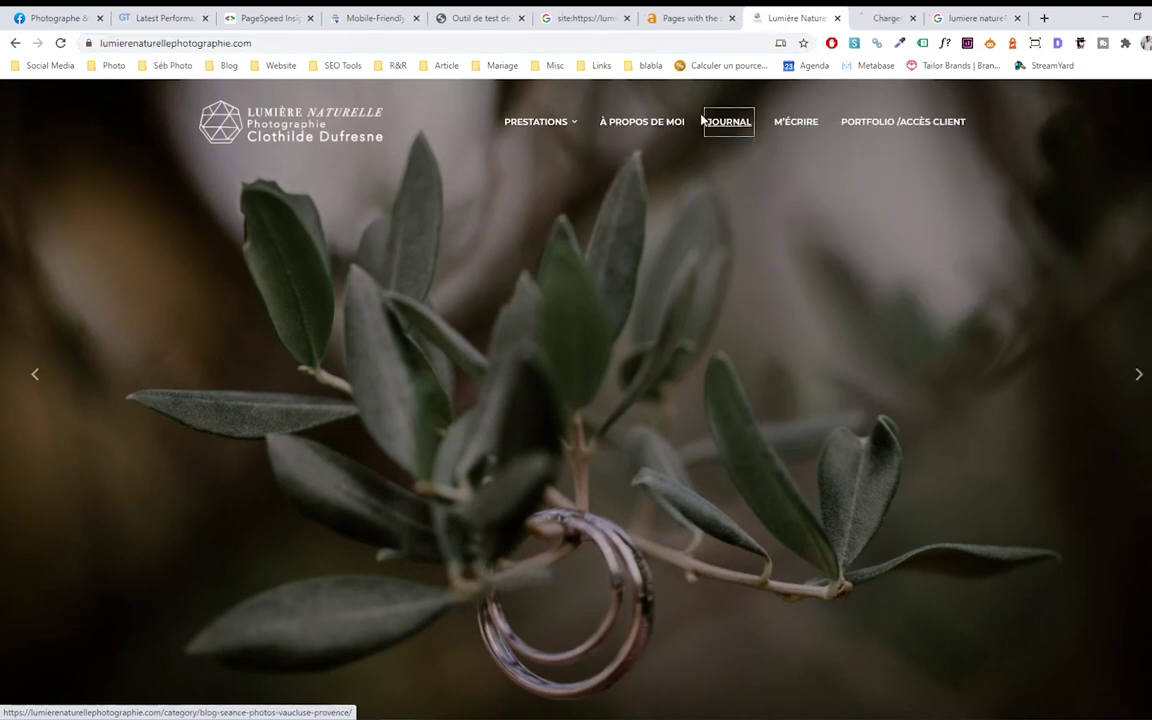
click(858, 15)
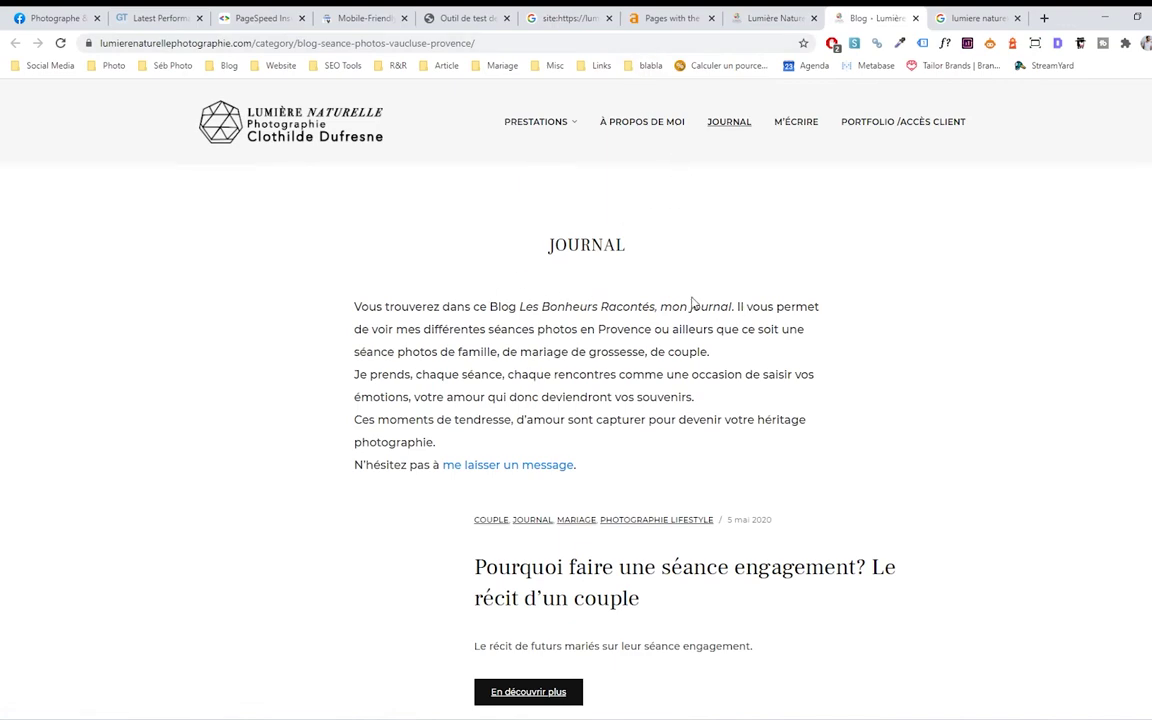
scroll(693, 302, down, 9)
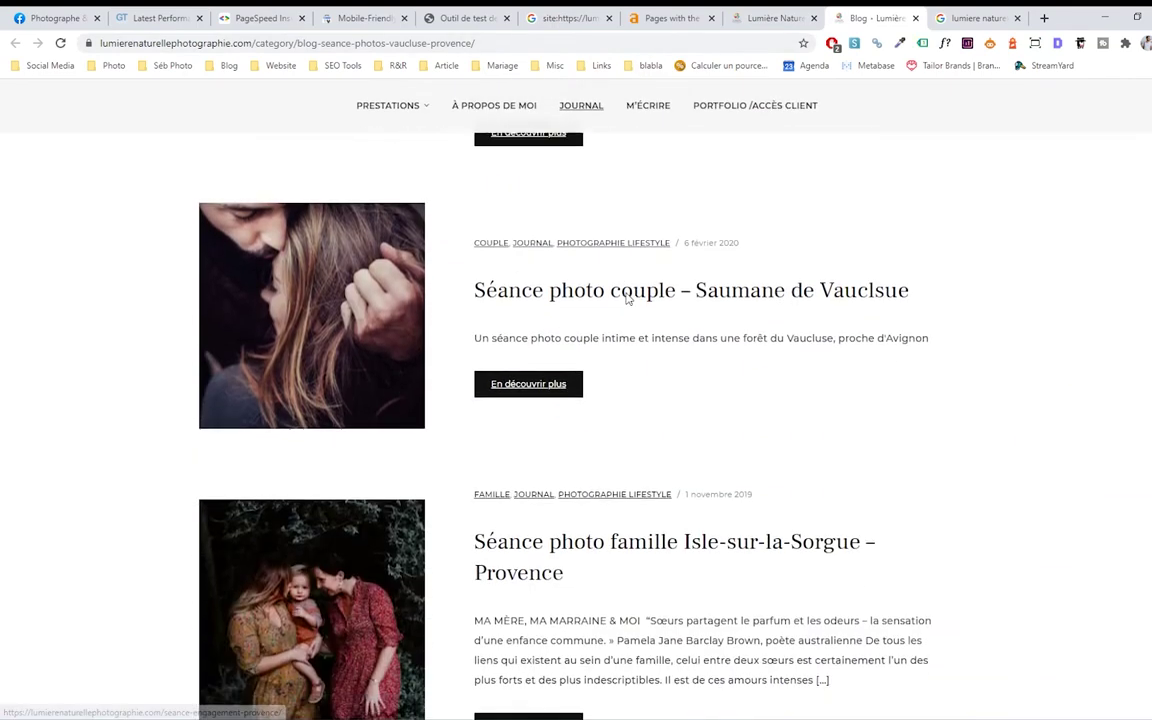
scroll(629, 298, down, 4)
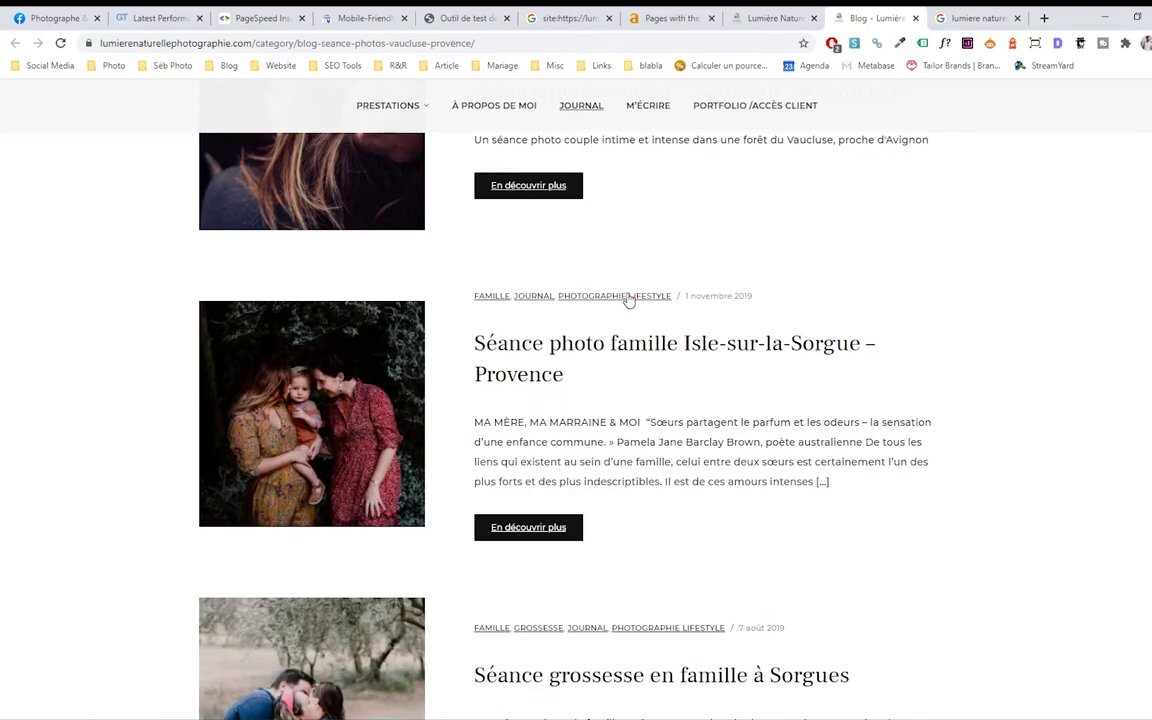
scroll(613, 298, down, 3)
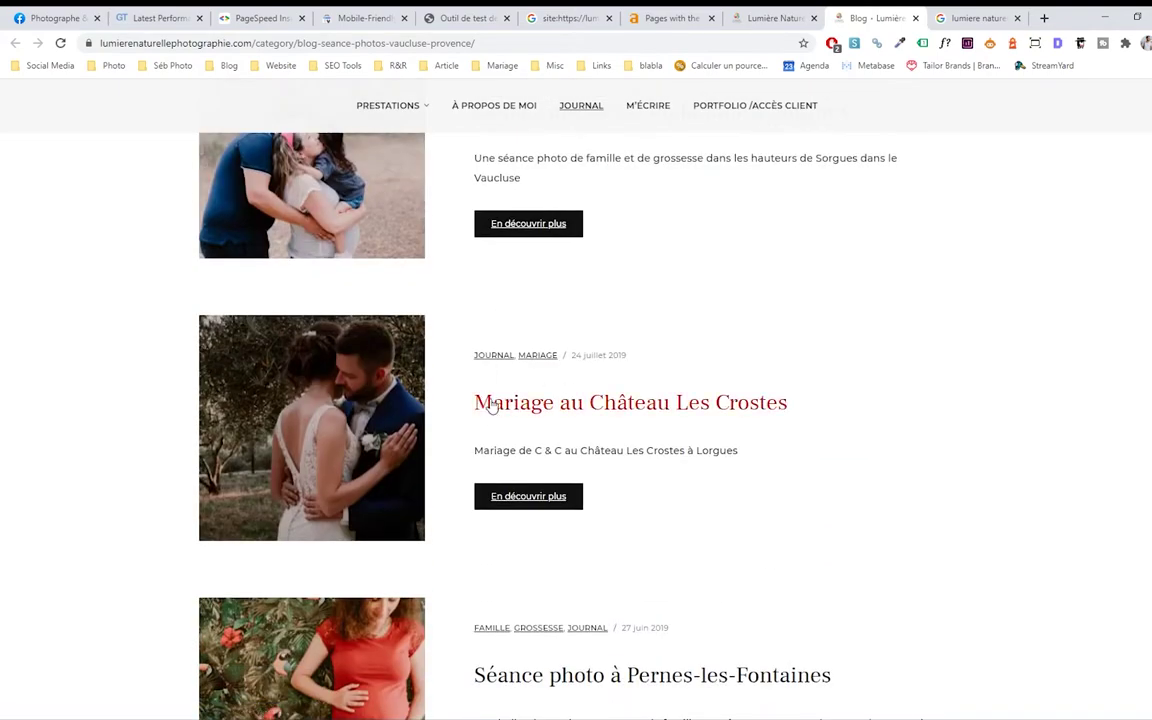
scroll(483, 406, down, 6)
scroll(508, 406, down, 6)
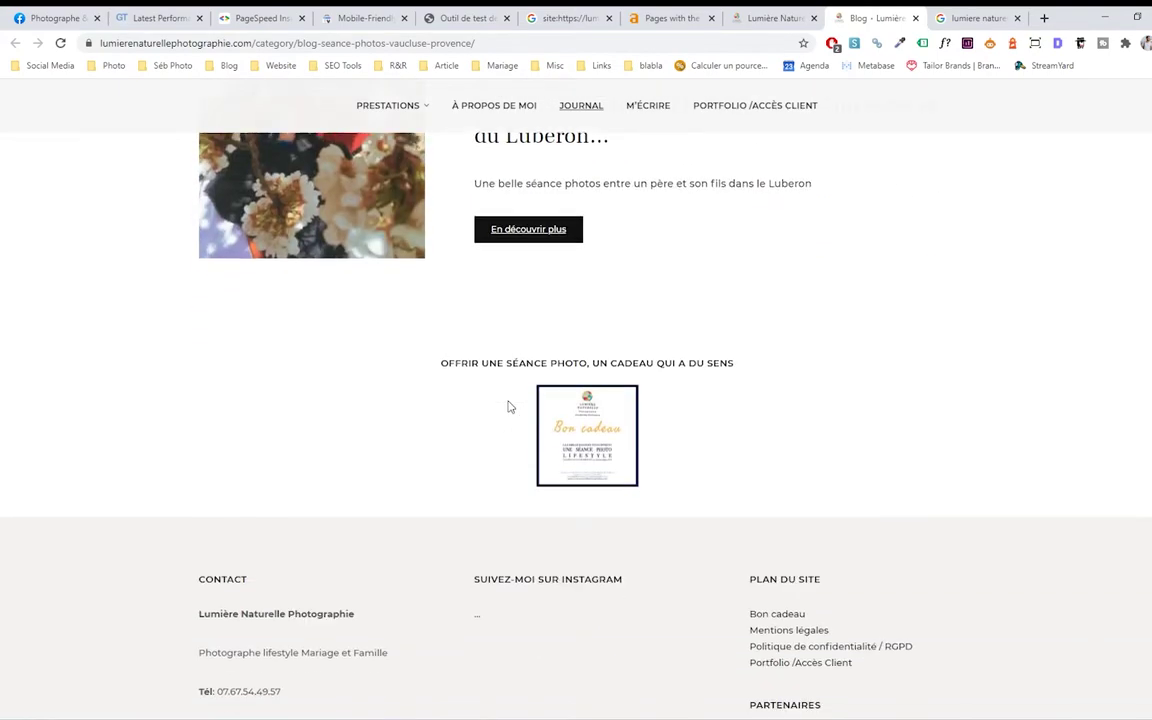
scroll(509, 406, up, 1)
scroll(509, 406, down, 3)
scroll(416, 378, up, 8)
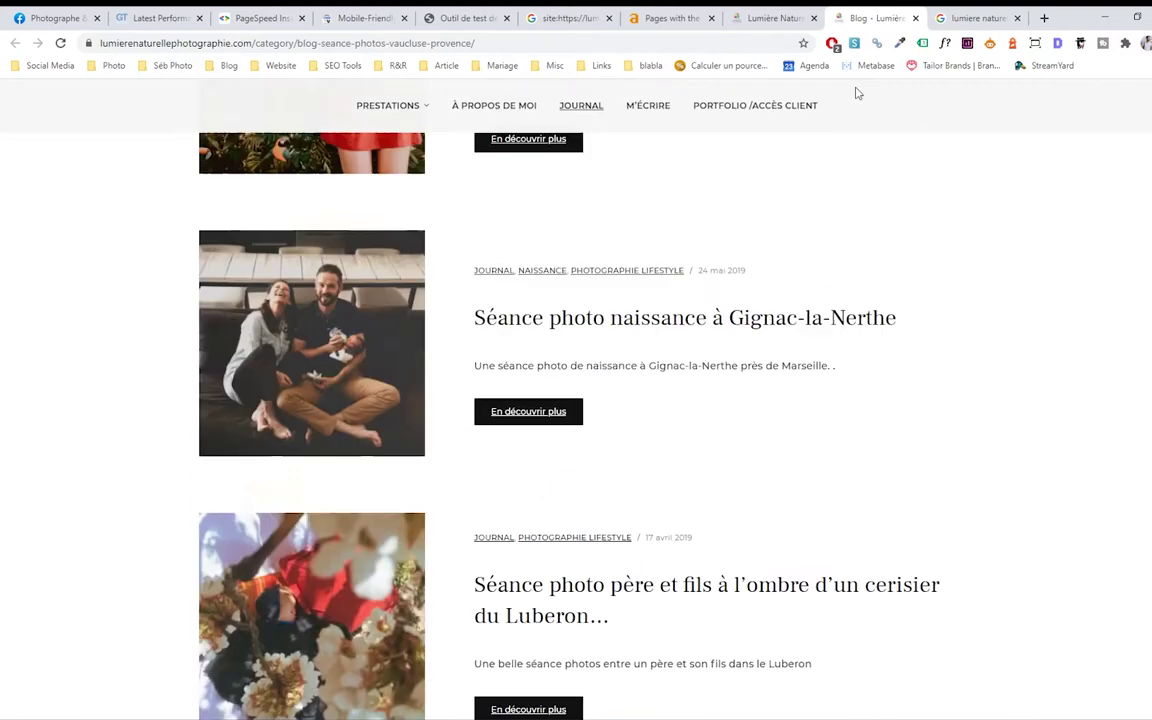
click(914, 18)
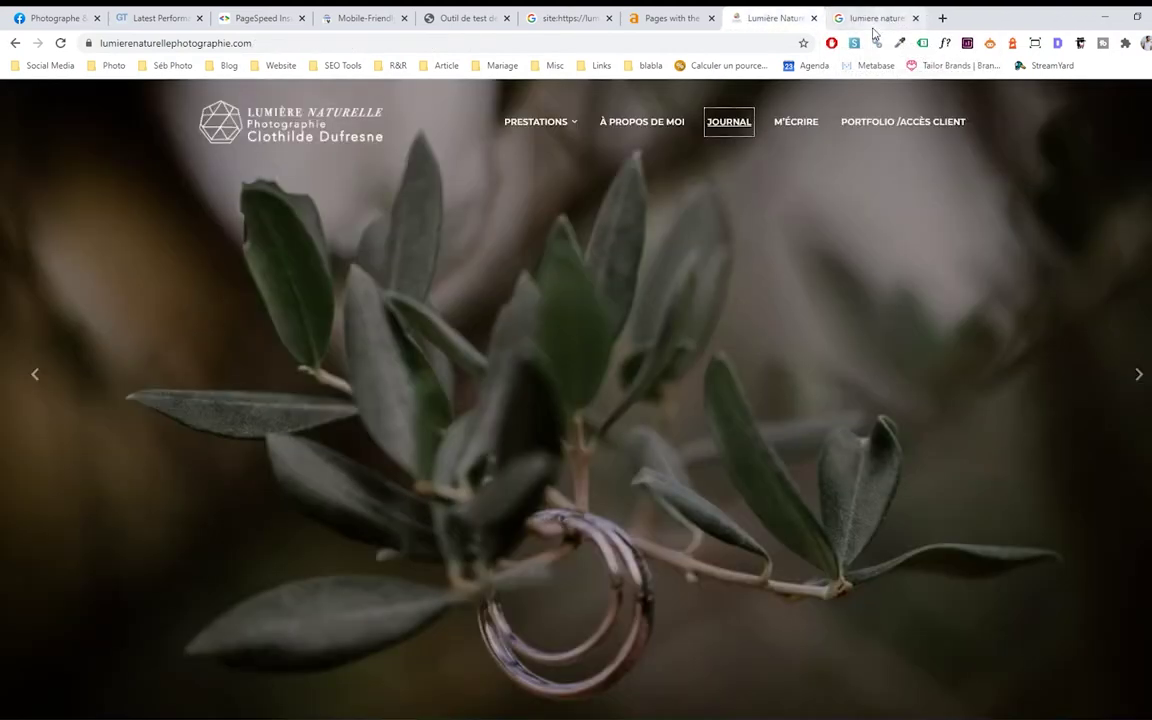
Open the M'écrire contact page in a separate tab, read its text and highlight the phone and e-mail line
middle_click(795, 124)
click(872, 17)
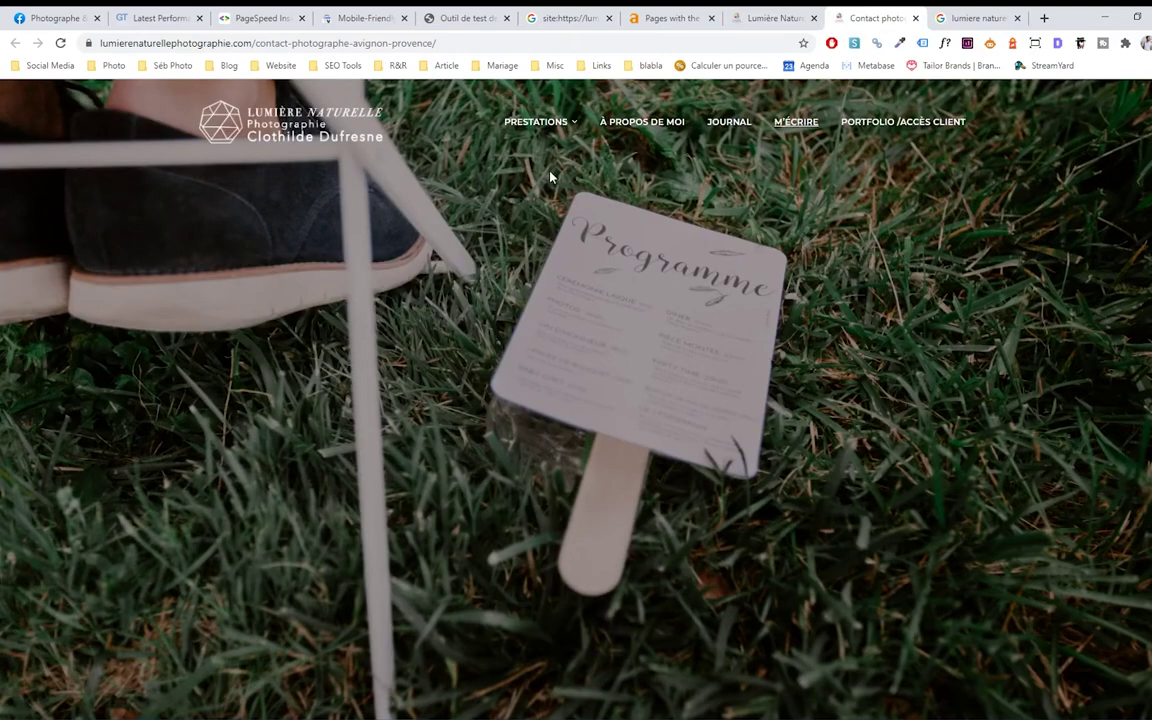
scroll(550, 177, down, 5)
scroll(552, 177, down, 3)
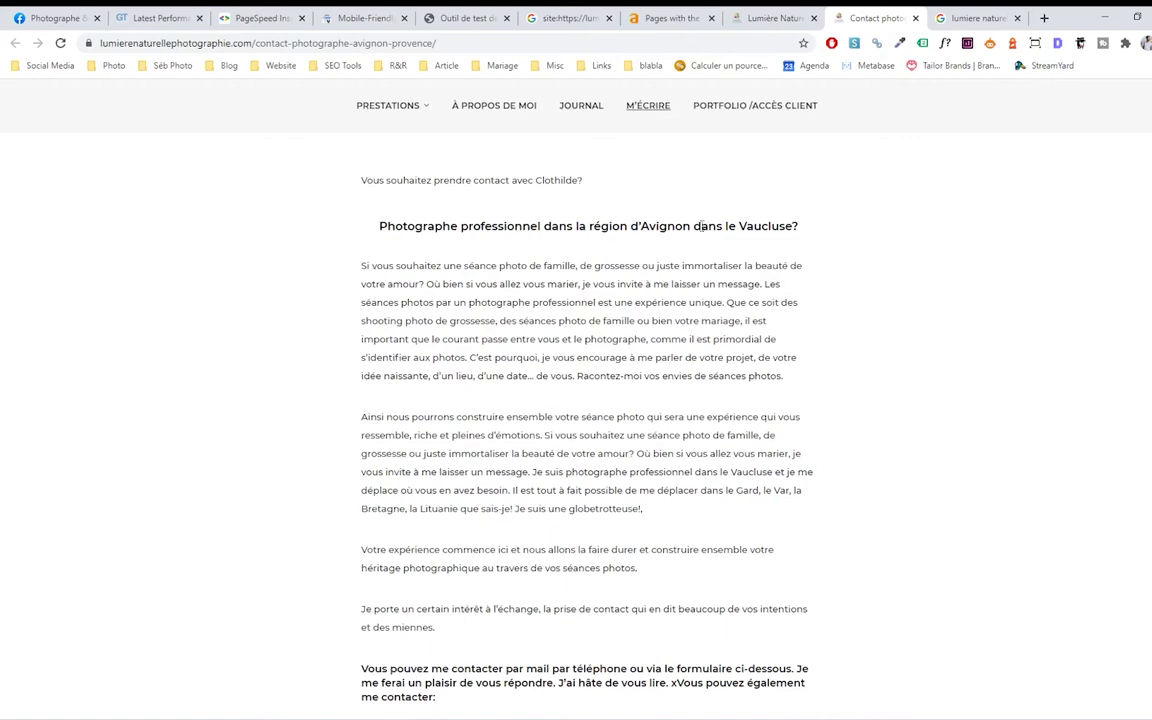
scroll(604, 299, down, 4)
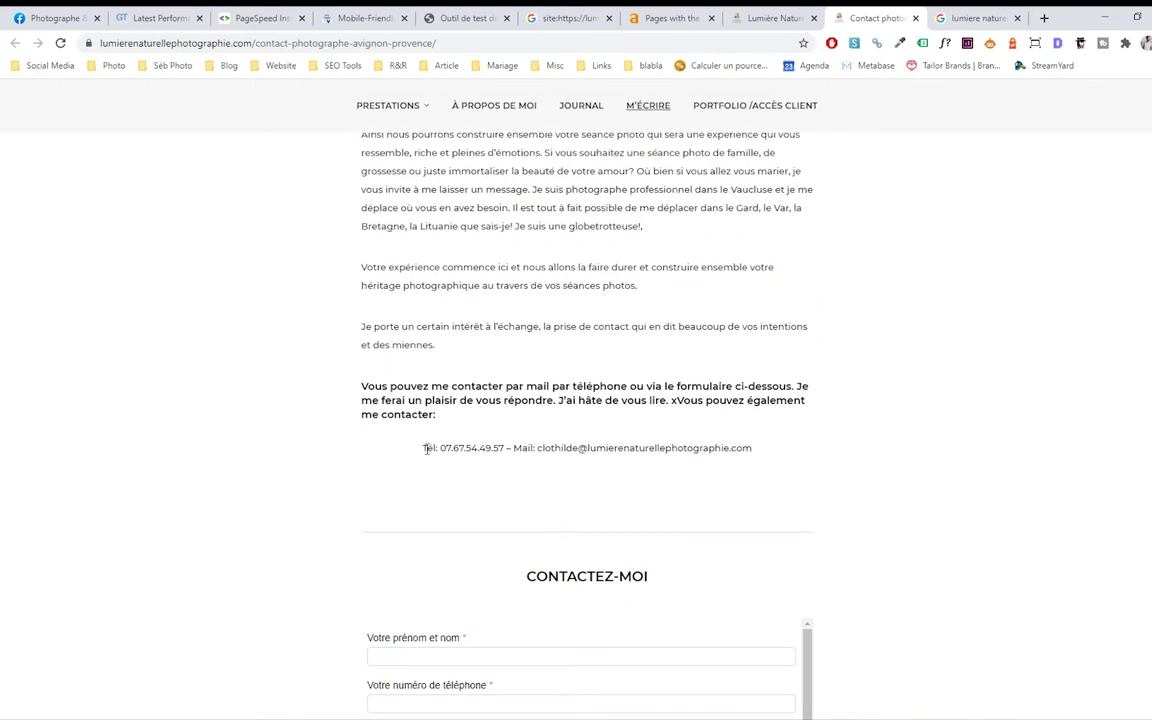
drag(424, 448, 724, 449)
click(808, 452)
scroll(882, 391, up, 10)
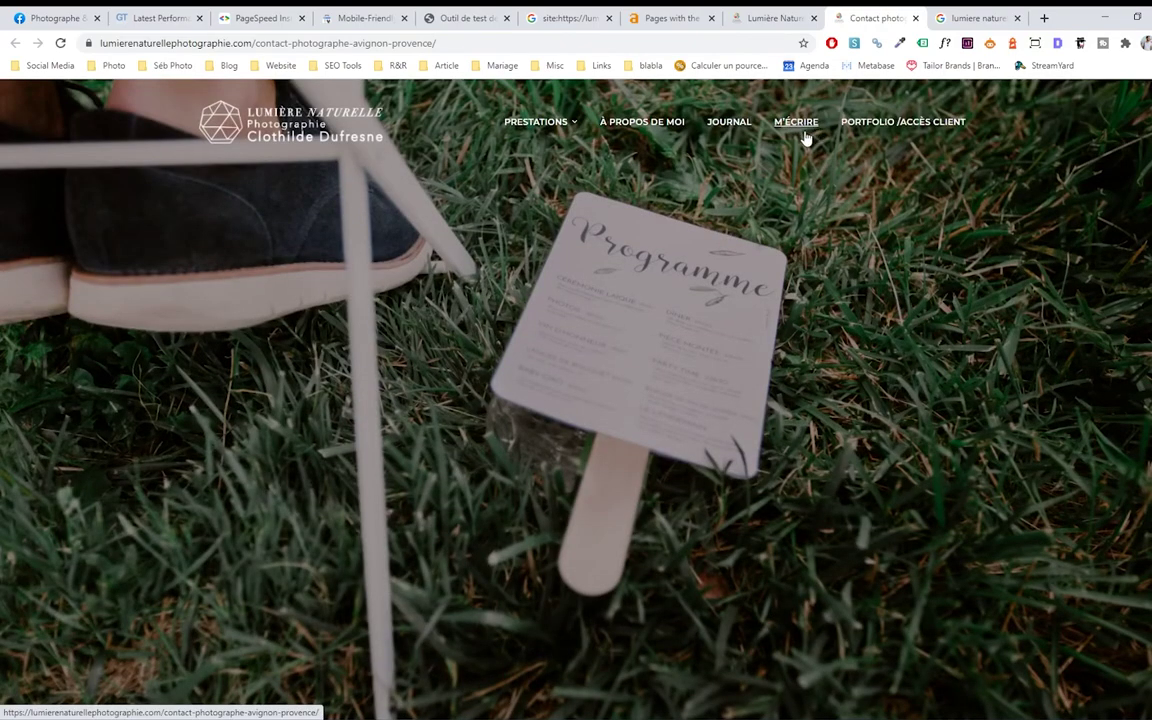
Highlight the contact details line again, highlight the phone number alone, and examine where it sits in the contact page
scroll(828, 257, down, 10)
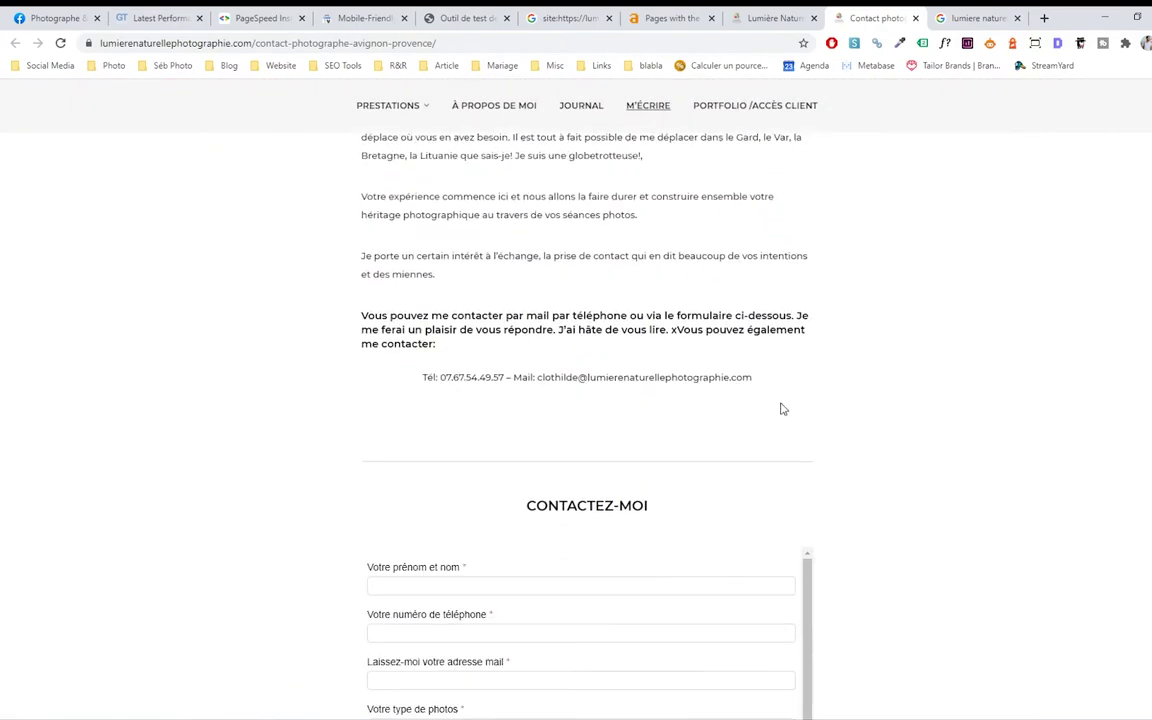
drag(424, 377, 553, 394)
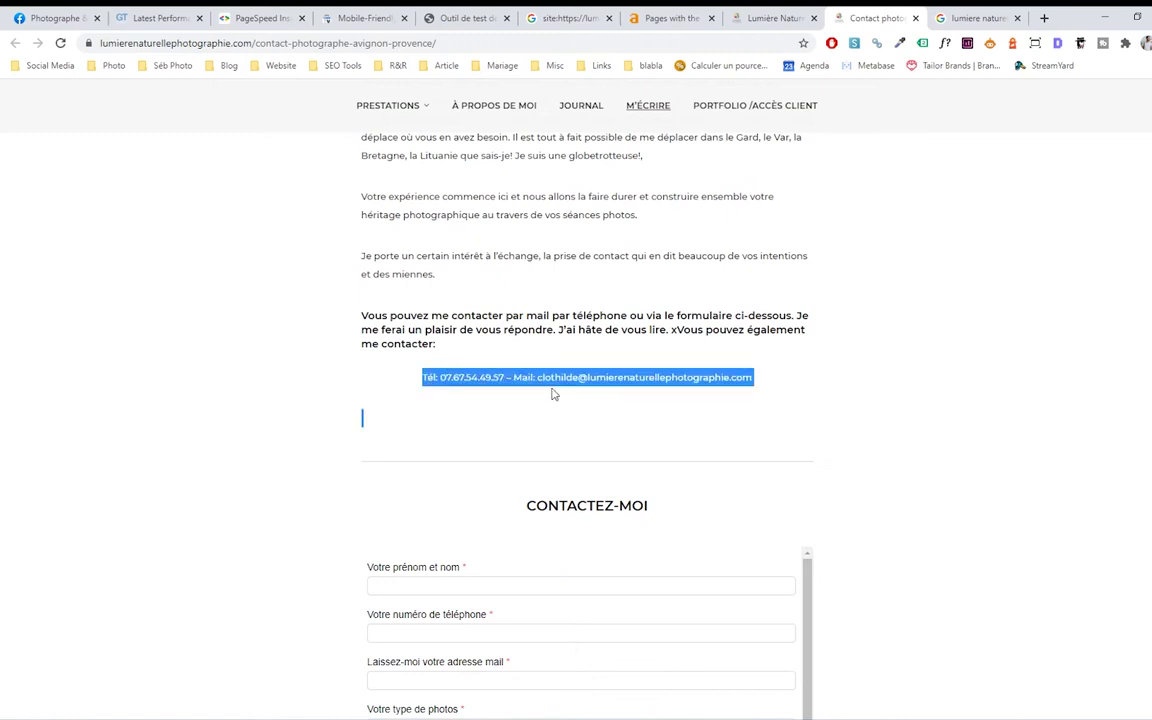
click(934, 353)
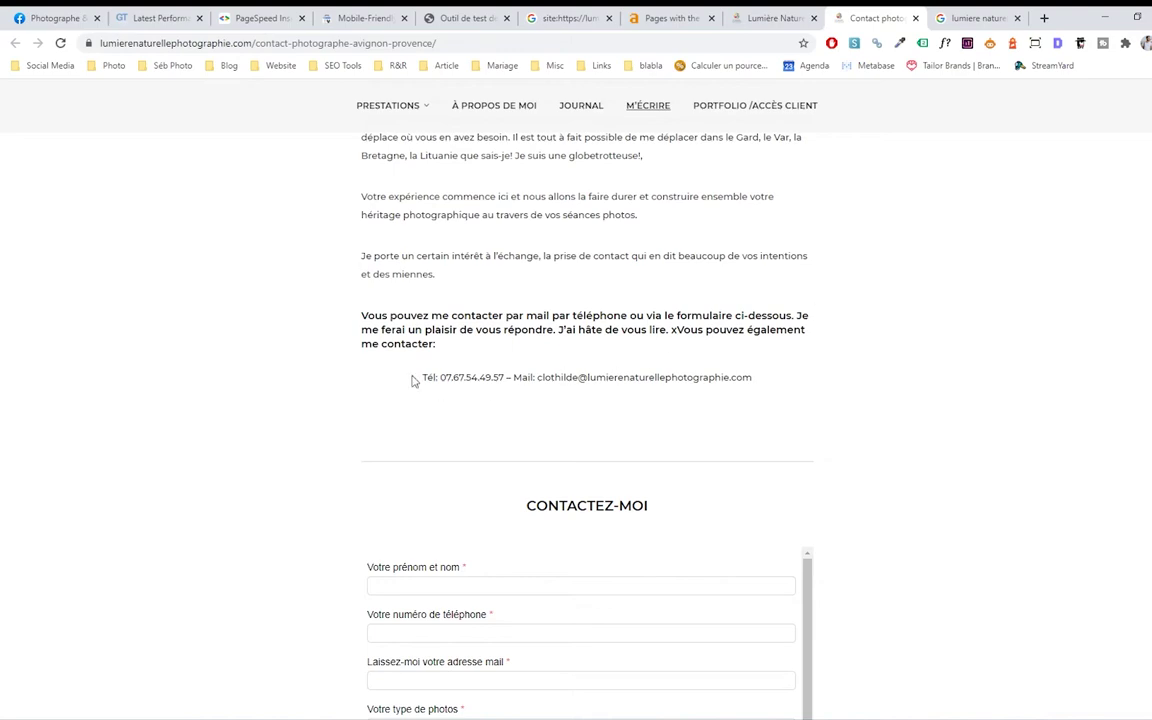
drag(420, 377, 506, 376)
scroll(738, 377, up, 10)
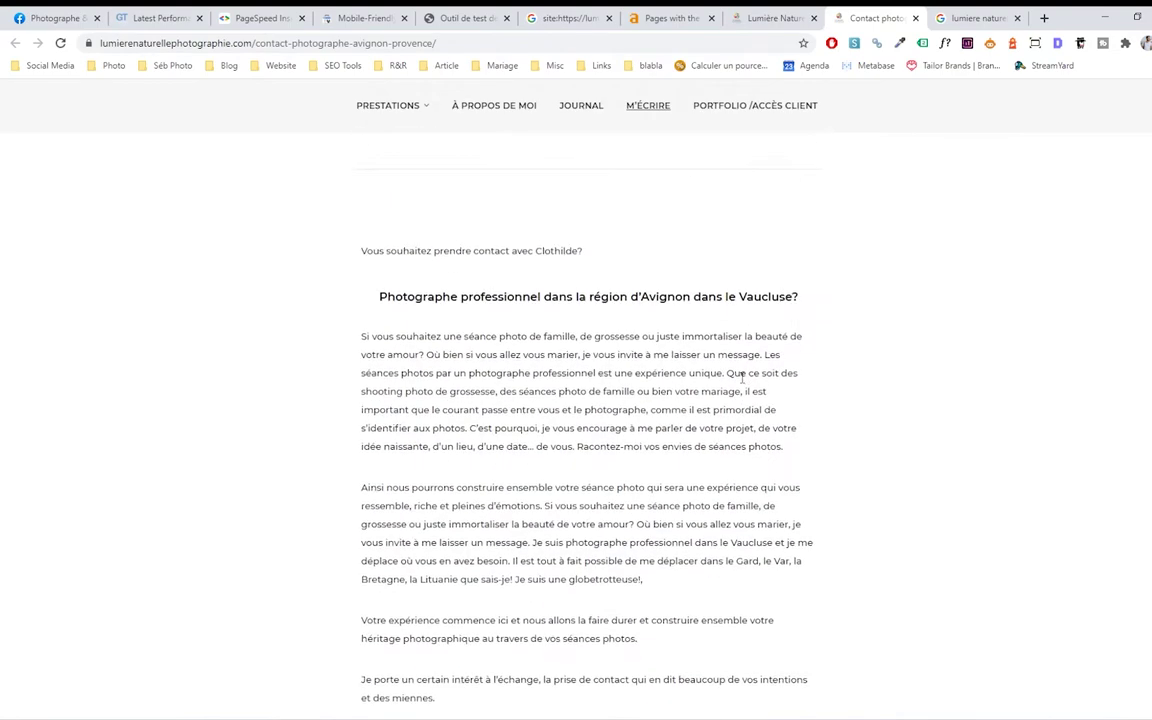
scroll(584, 324, down, 15)
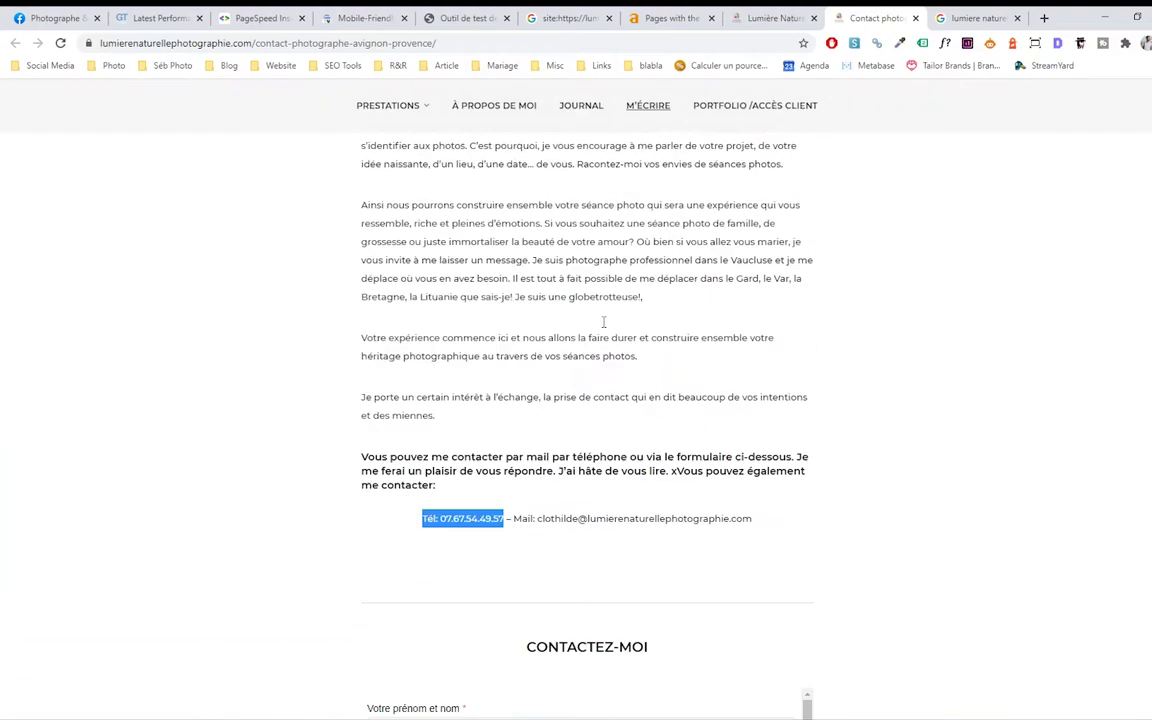
Open the Bon cadeau page from the contact page's voucher image in a separate tab and examine its text and form
scroll(658, 455, down, 2)
scroll(658, 455, down, 6)
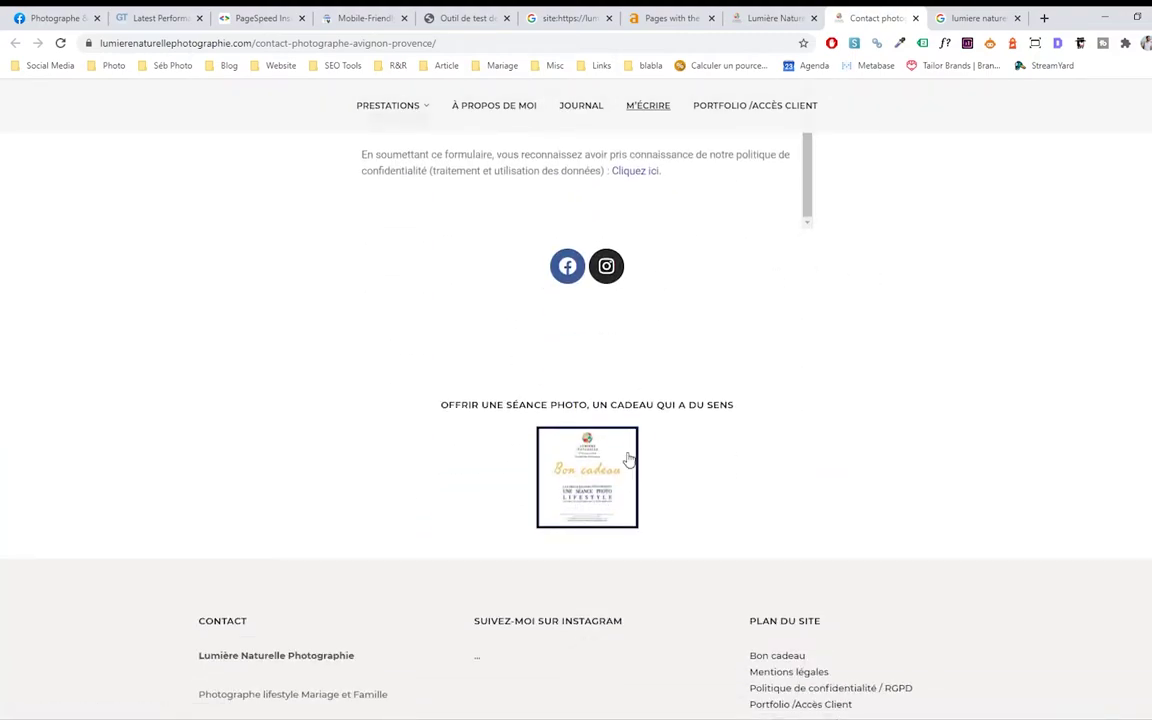
right_click(583, 476)
click(673, 233)
click(876, 14)
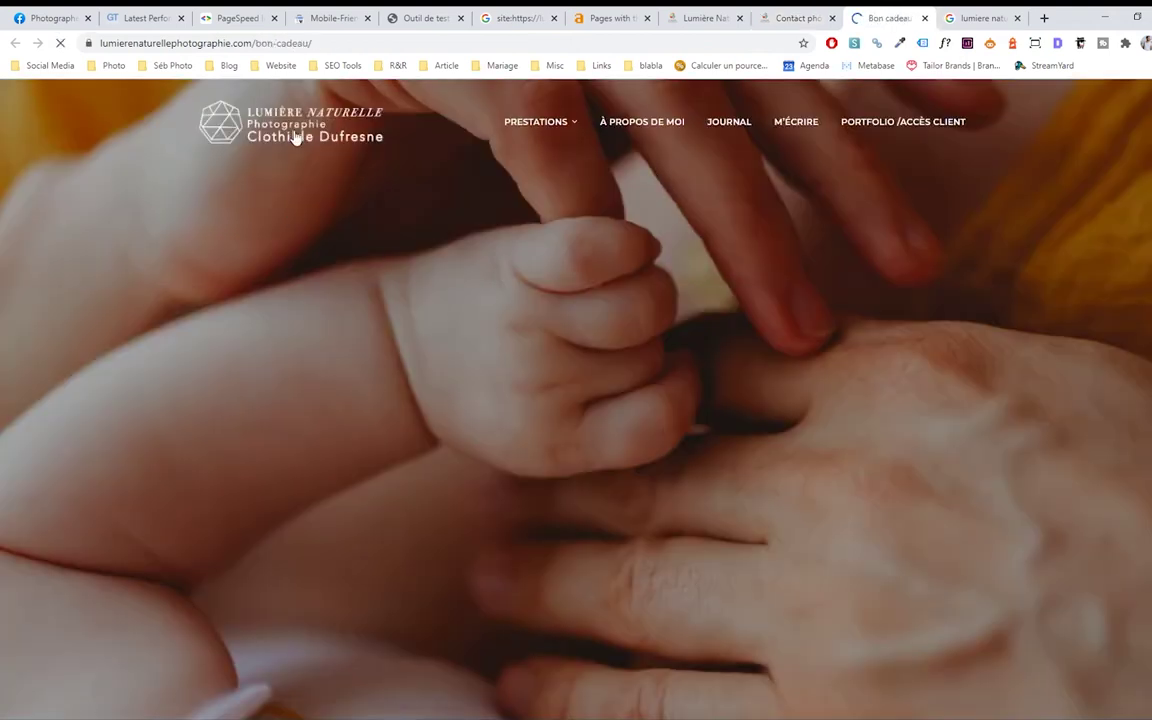
scroll(753, 180, down, 5)
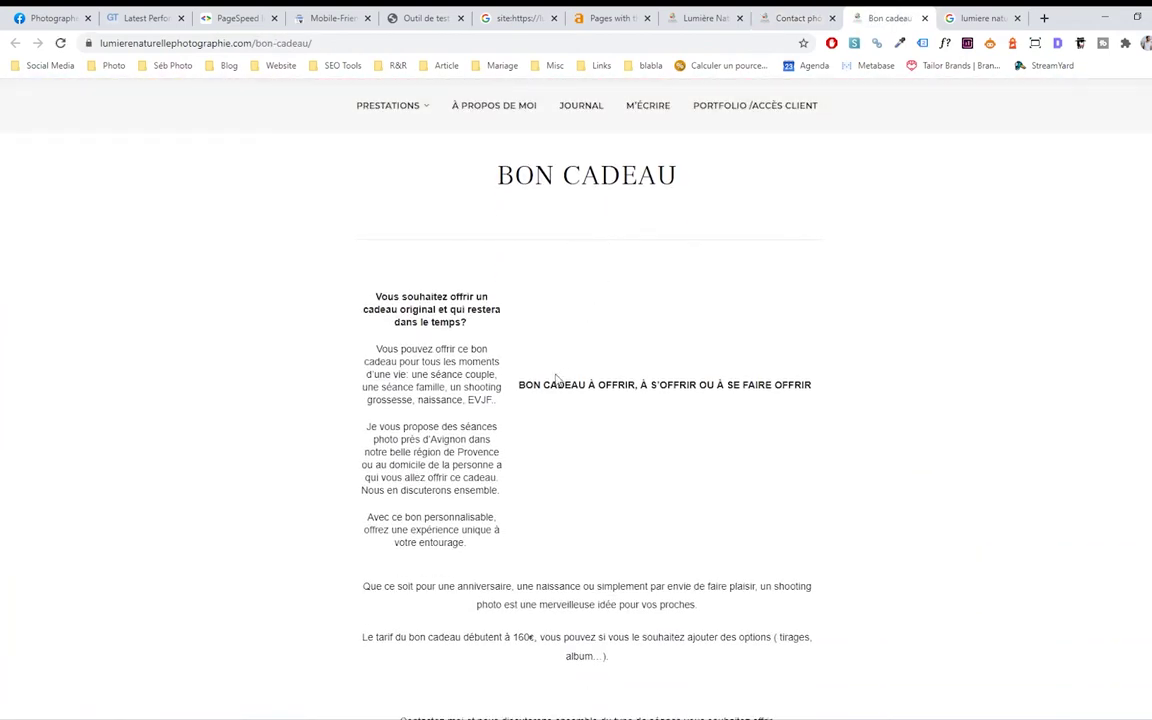
scroll(490, 342, down, 8)
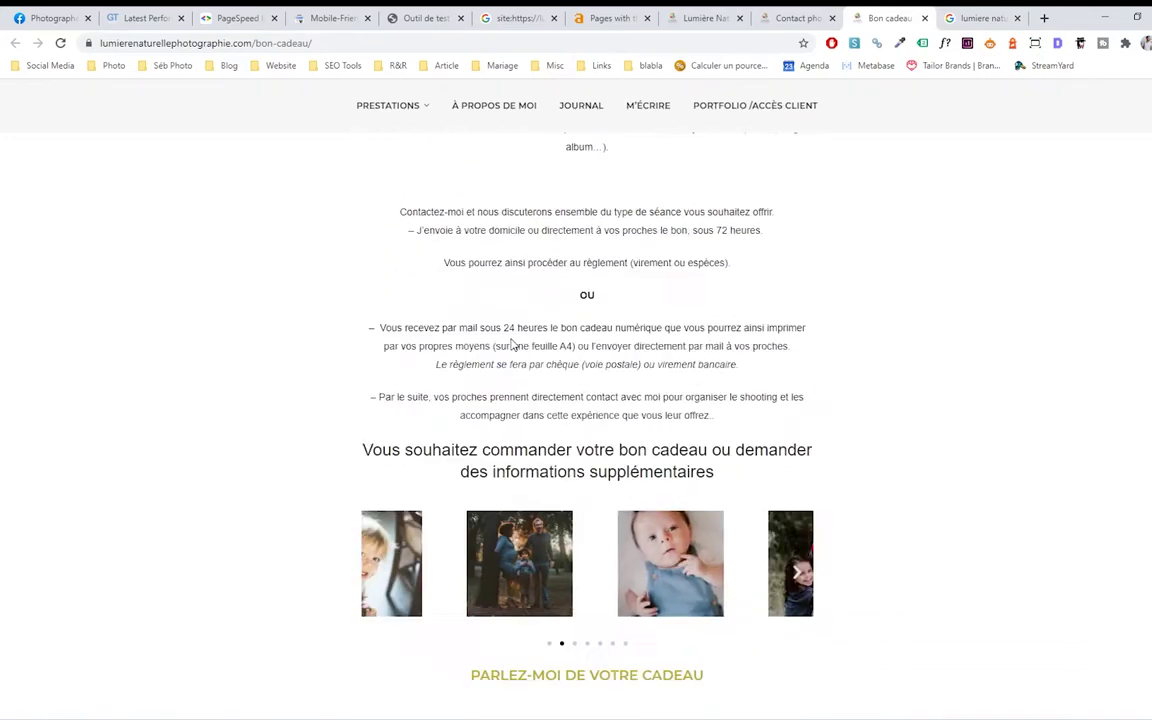
scroll(855, 388, down, 10)
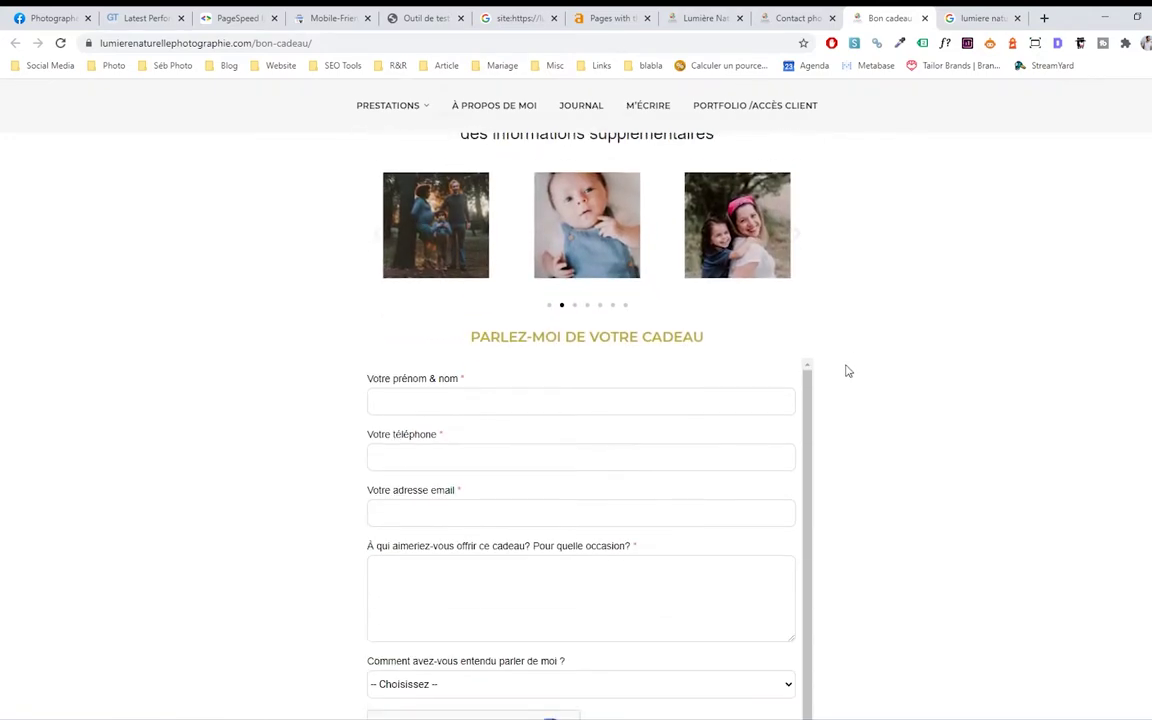
scroll(840, 369, up, 15)
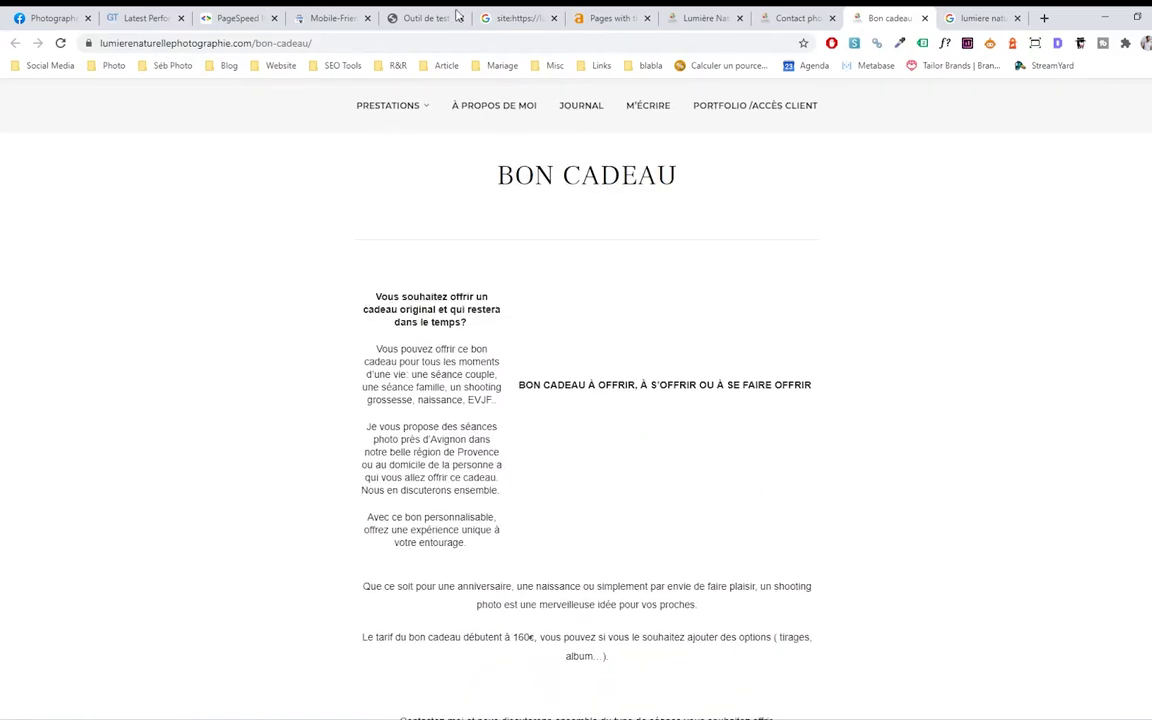
Return to the homepage tab, open the Portfolio /Accès client page and look over its gallery categories and thumbnails
click(773, 15)
click(691, 14)
click(786, 14)
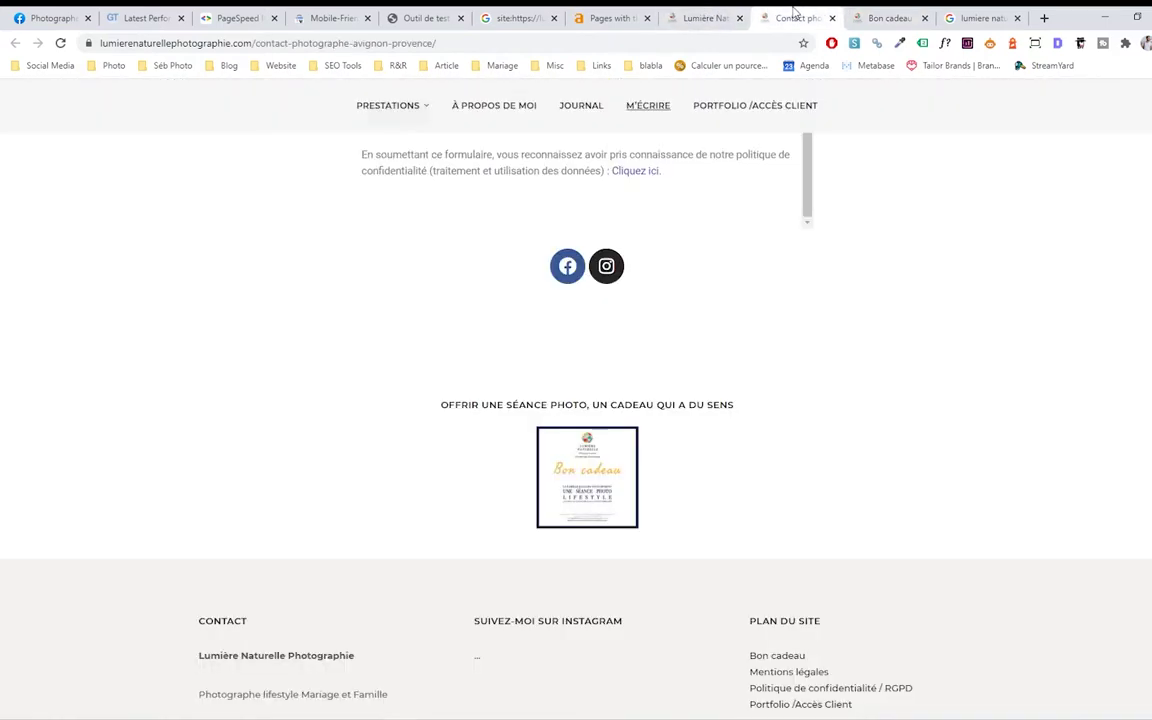
click(700, 17)
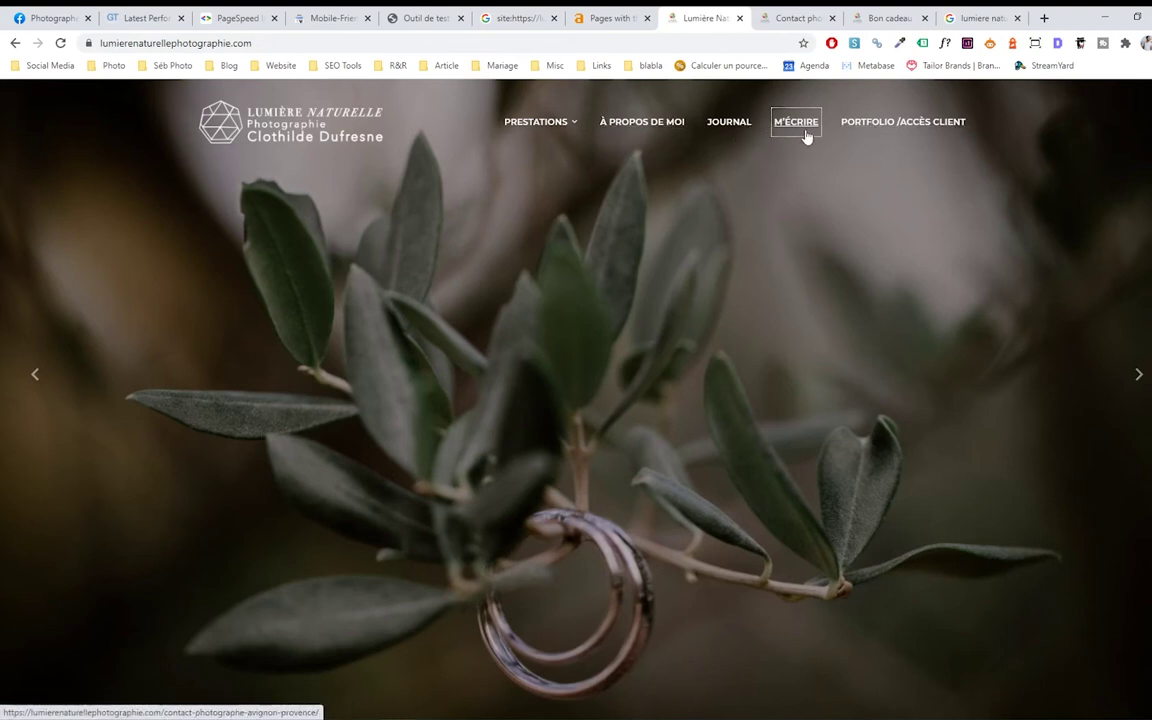
click(886, 130)
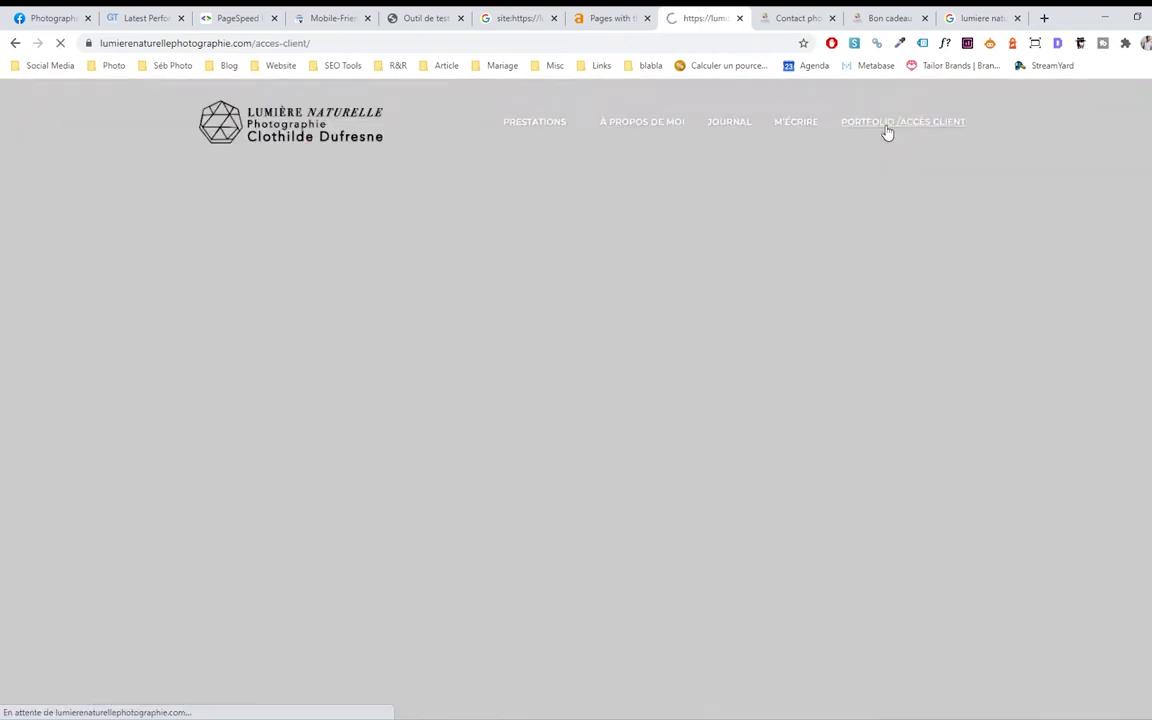
scroll(465, 355, down, 8)
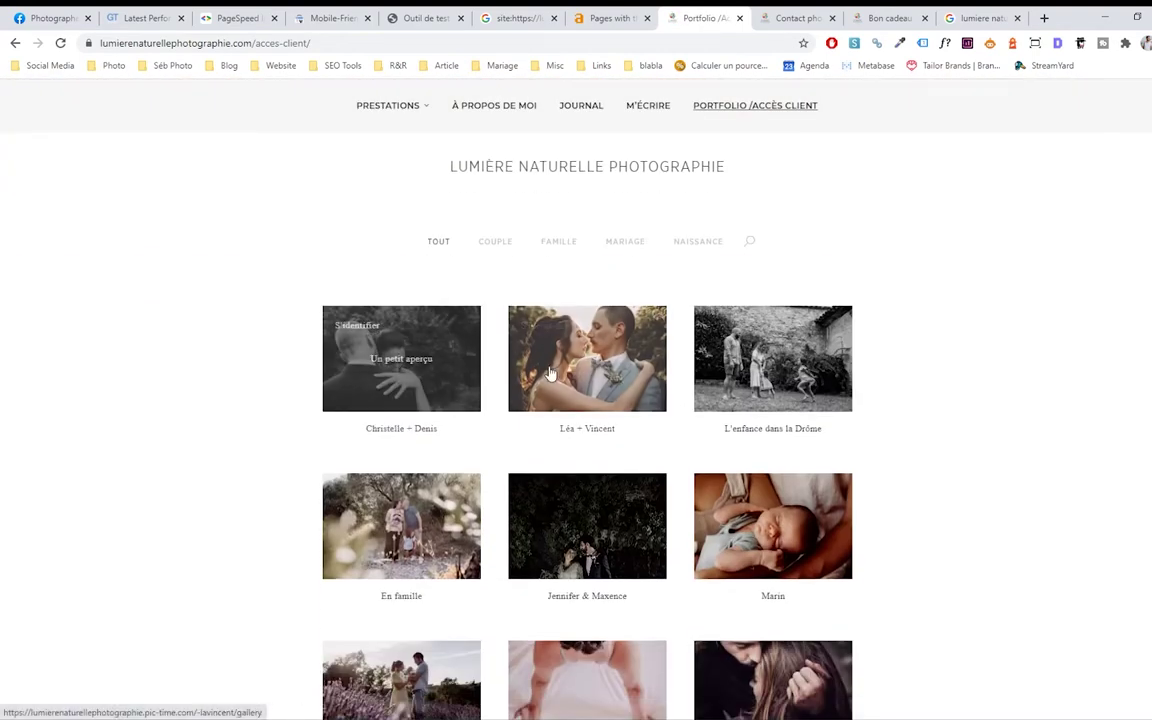
scroll(587, 369, down, 3)
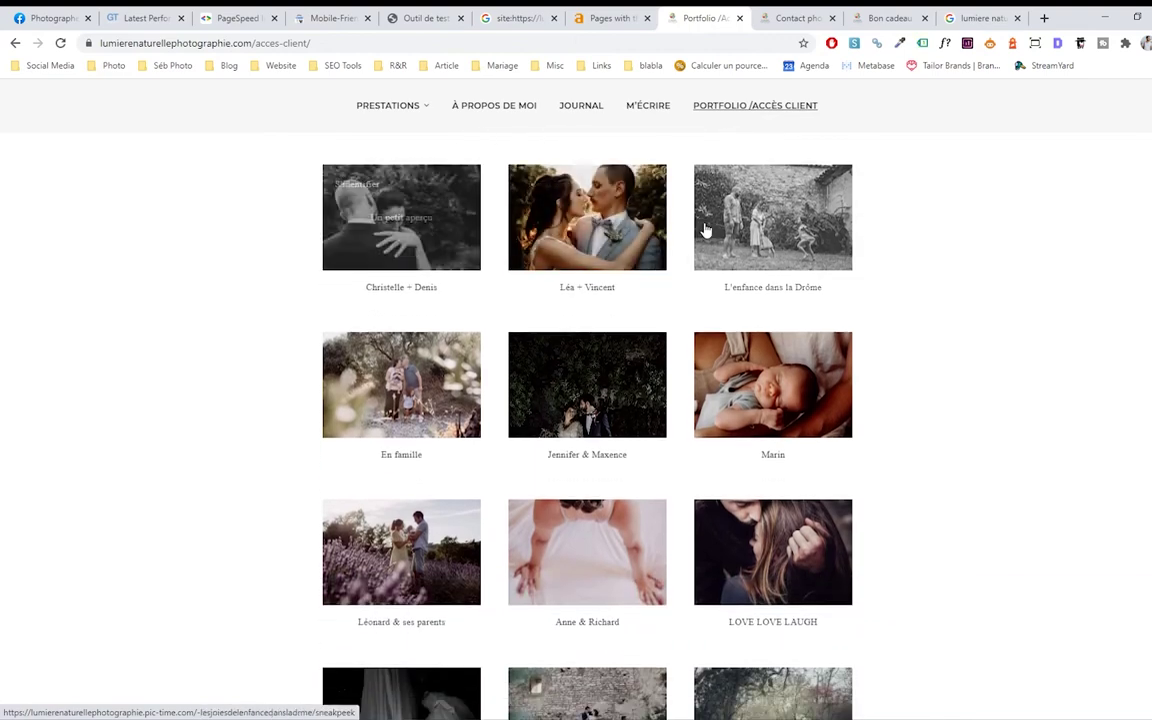
scroll(750, 225, up, 3)
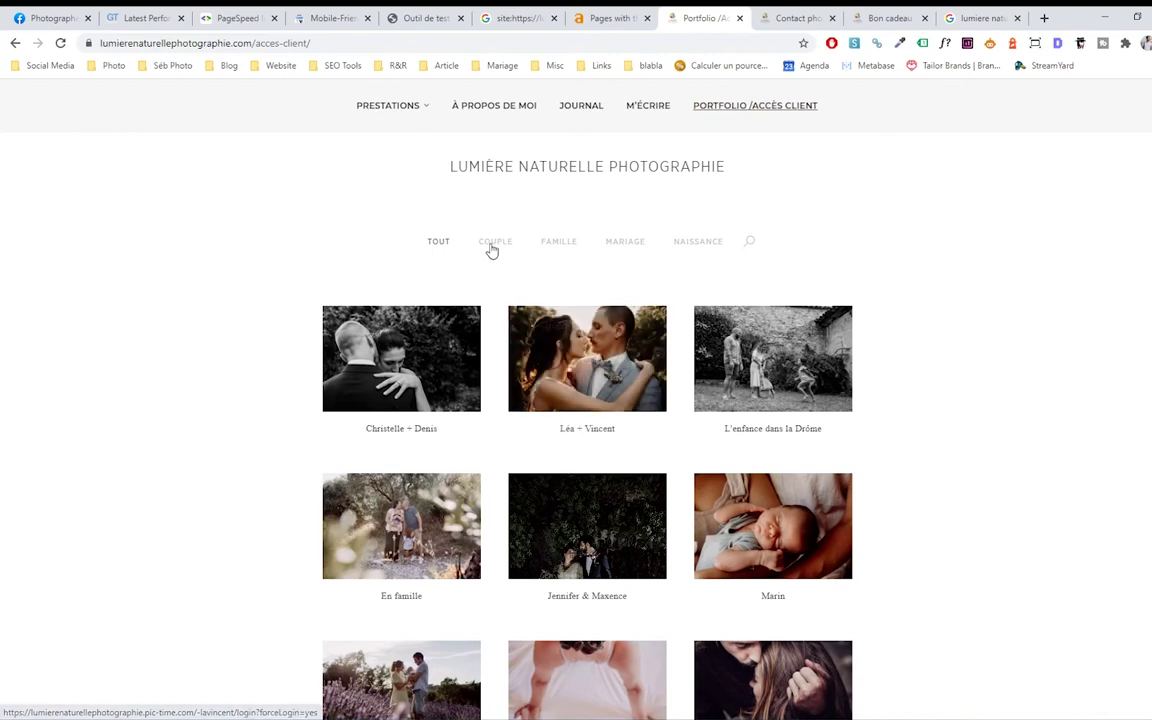
Open the second portfolio gallery and close its access-code page, and open the first gallery to look at its photos
click(612, 390)
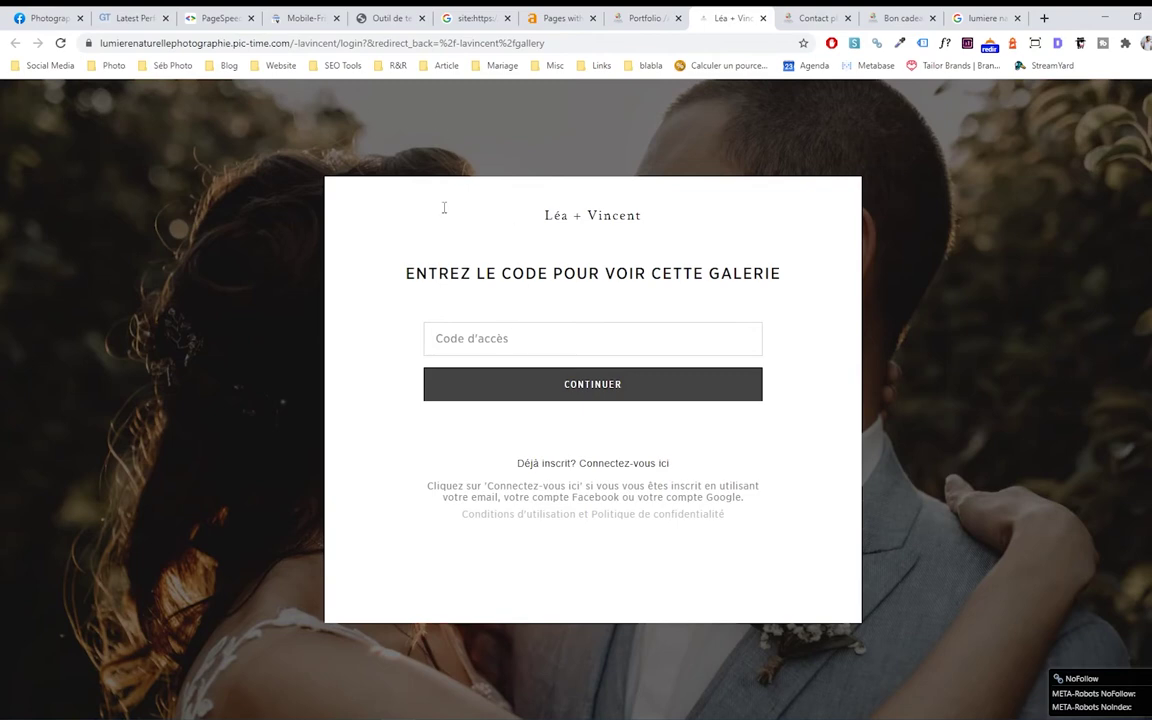
click(762, 18)
click(432, 377)
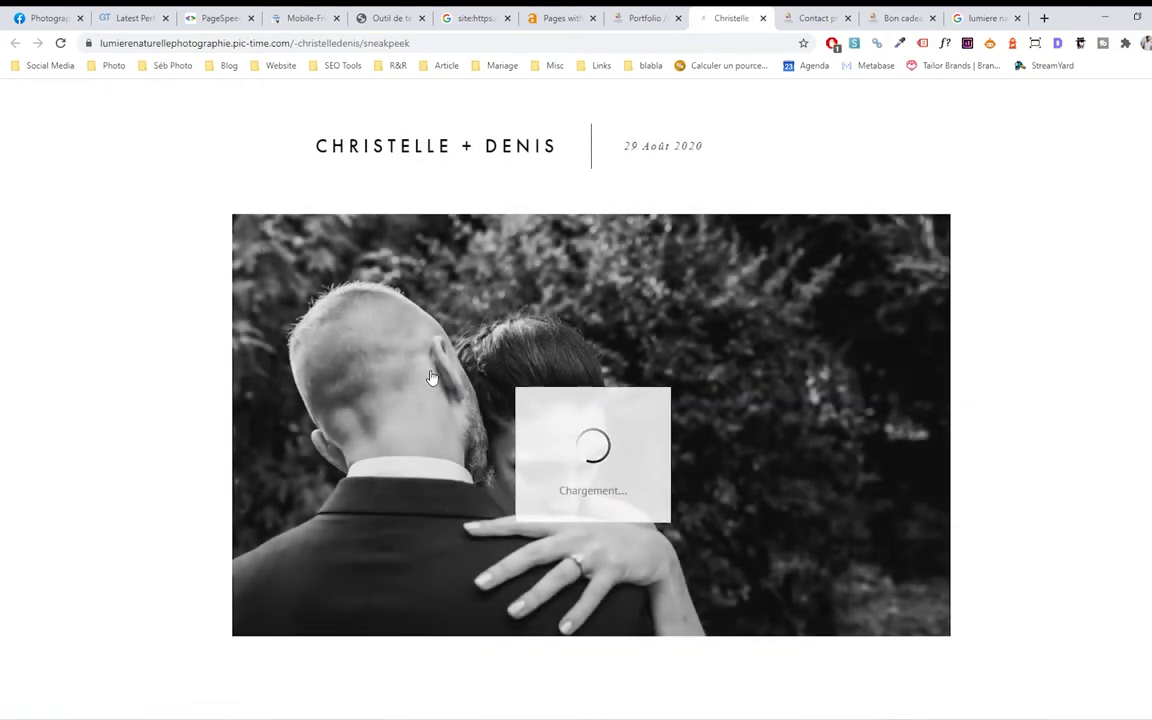
scroll(679, 347, down, 7)
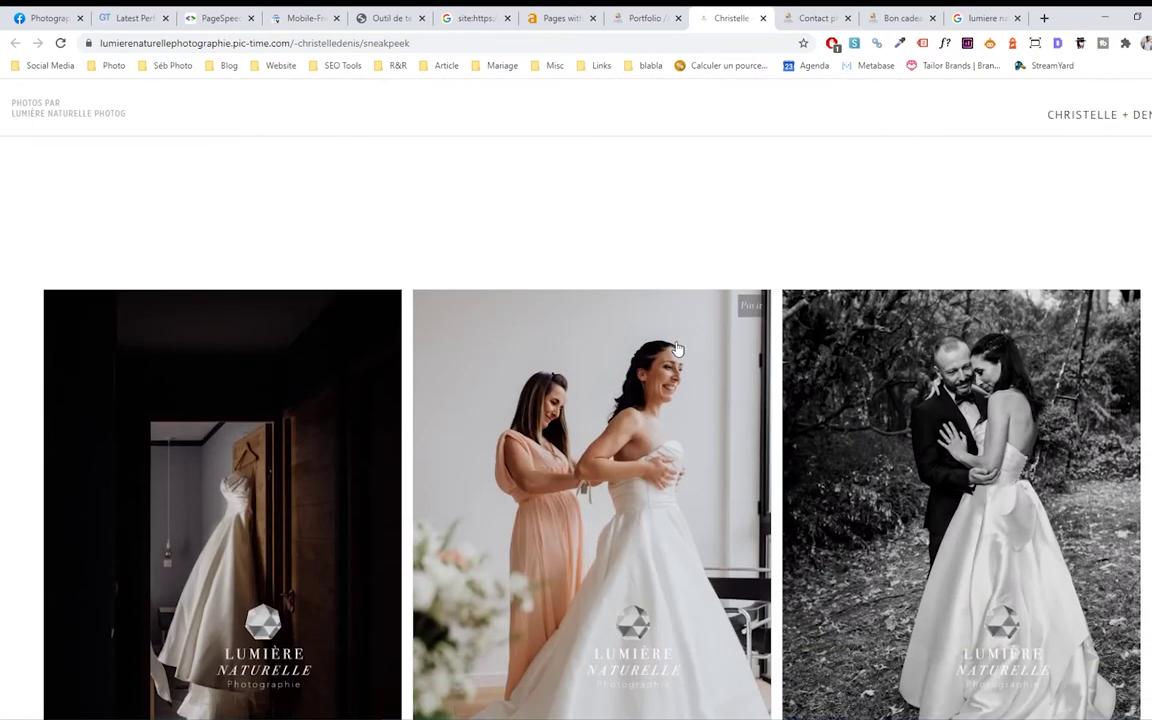
Look through the first portfolio gallery's wedding photos down to the end of the page, and close the gallery
scroll(676, 347, down, 4)
scroll(640, 340, up, 2)
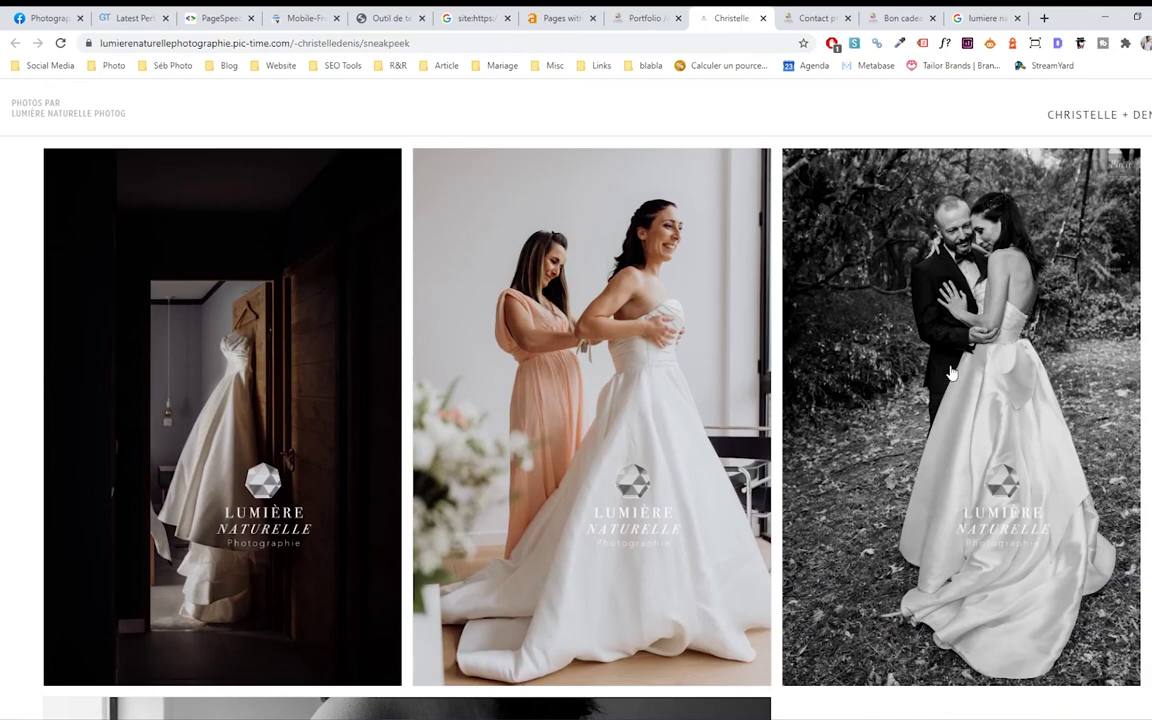
scroll(933, 458, down, 10)
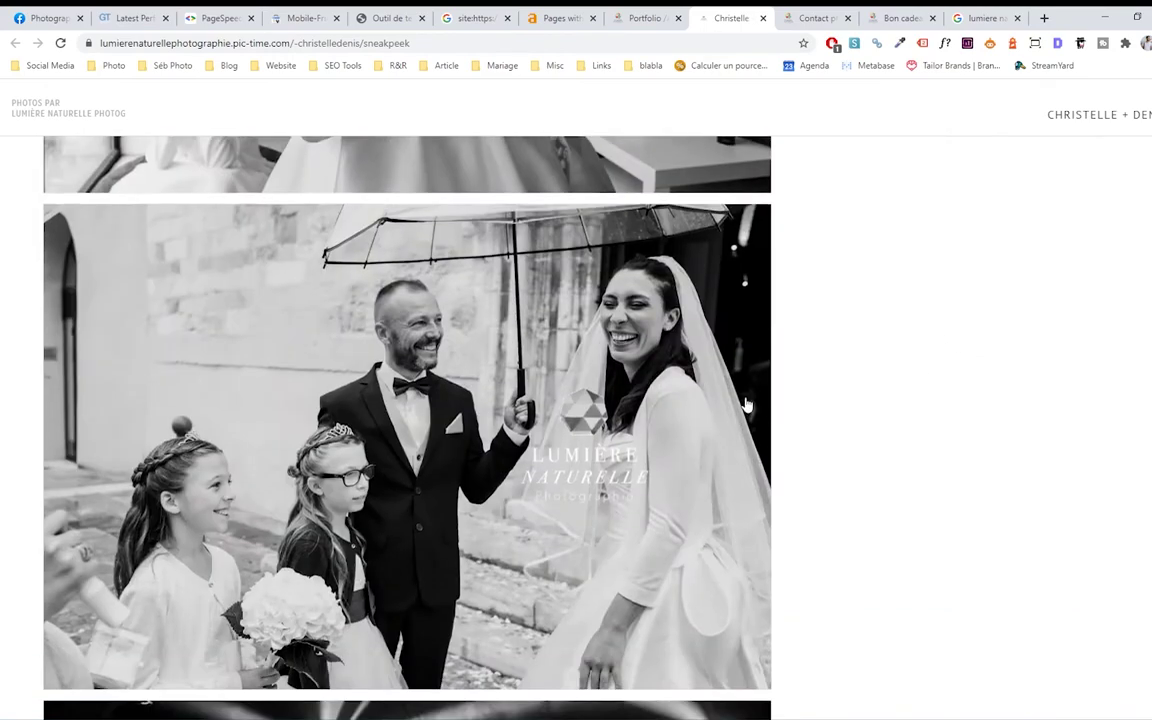
scroll(745, 405, down, 15)
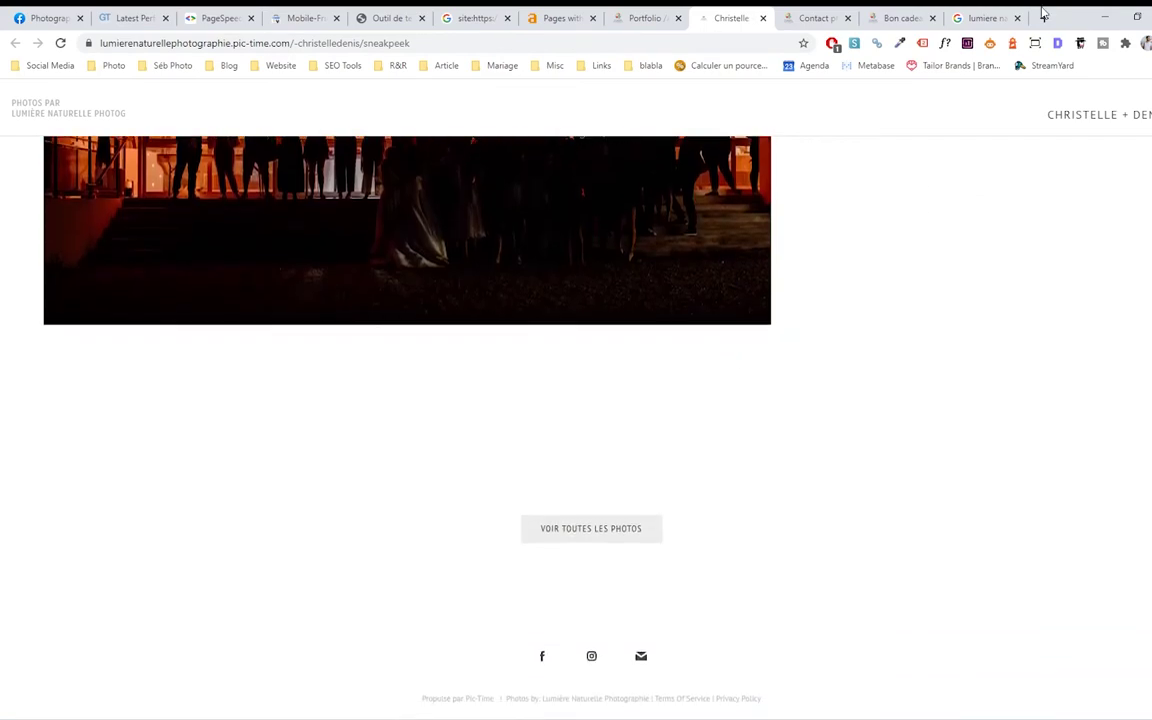
click(762, 18)
Open the newborn gallery in the third column of the portfolio, look through its photos, and close it
scroll(546, 311, down, 3)
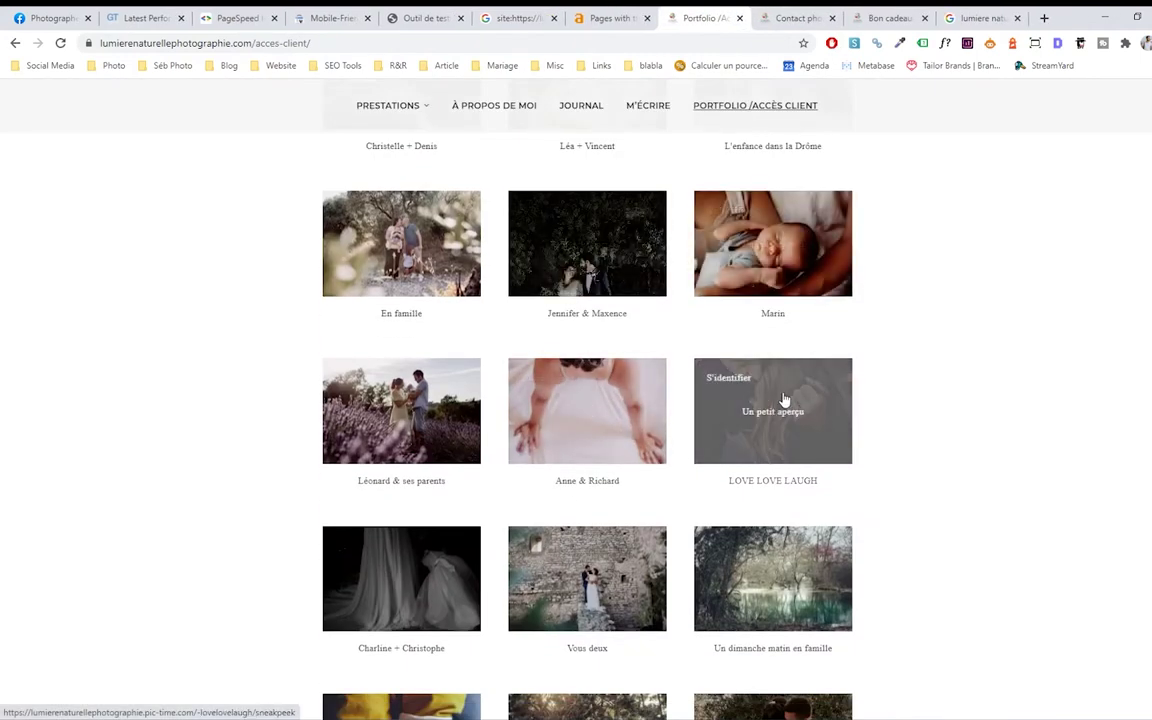
click(774, 262)
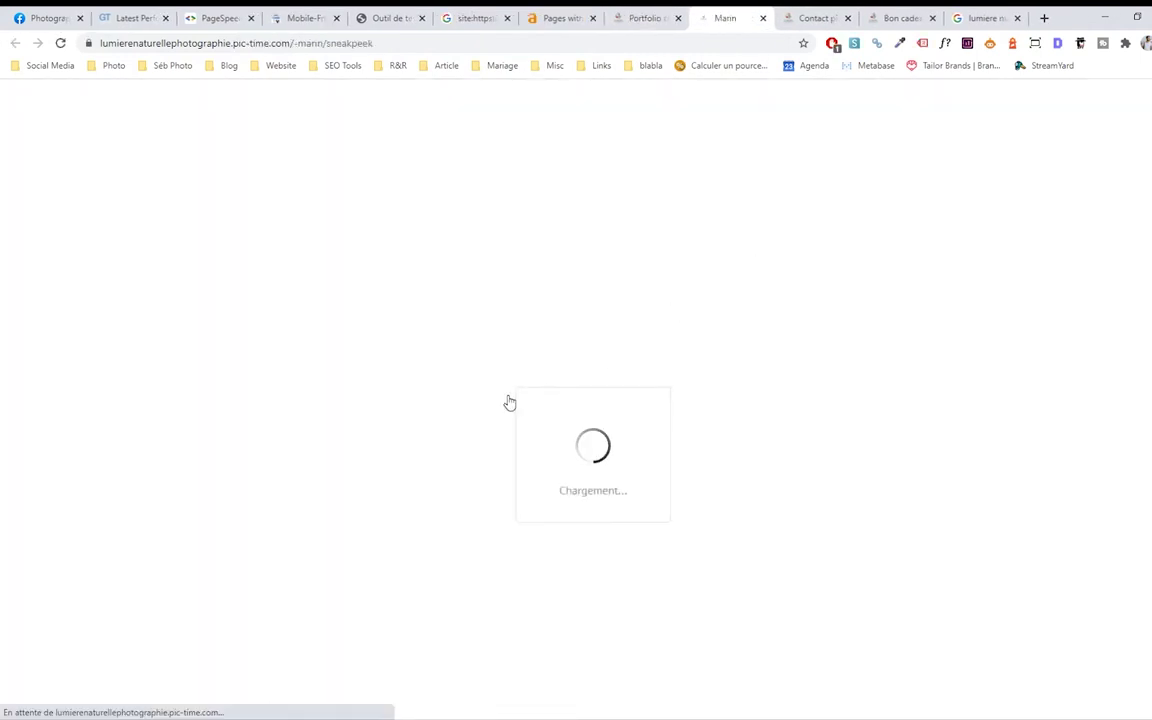
scroll(509, 400, down, 3)
scroll(508, 400, down, 3)
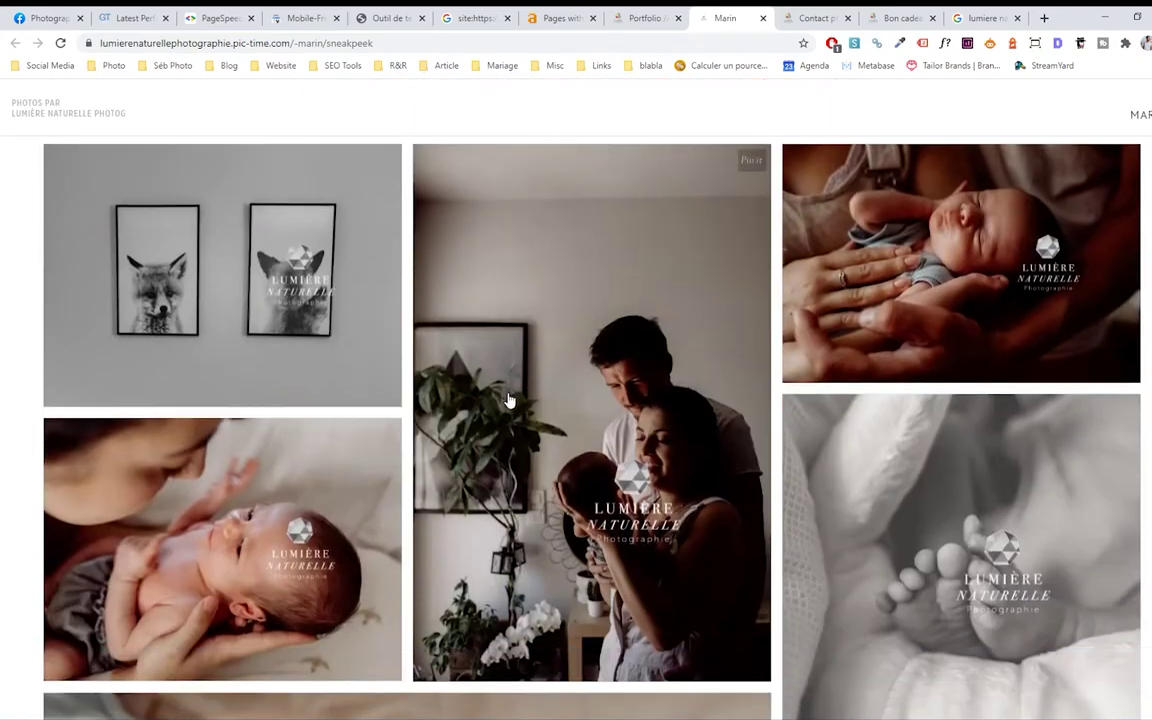
scroll(508, 400, down, 10)
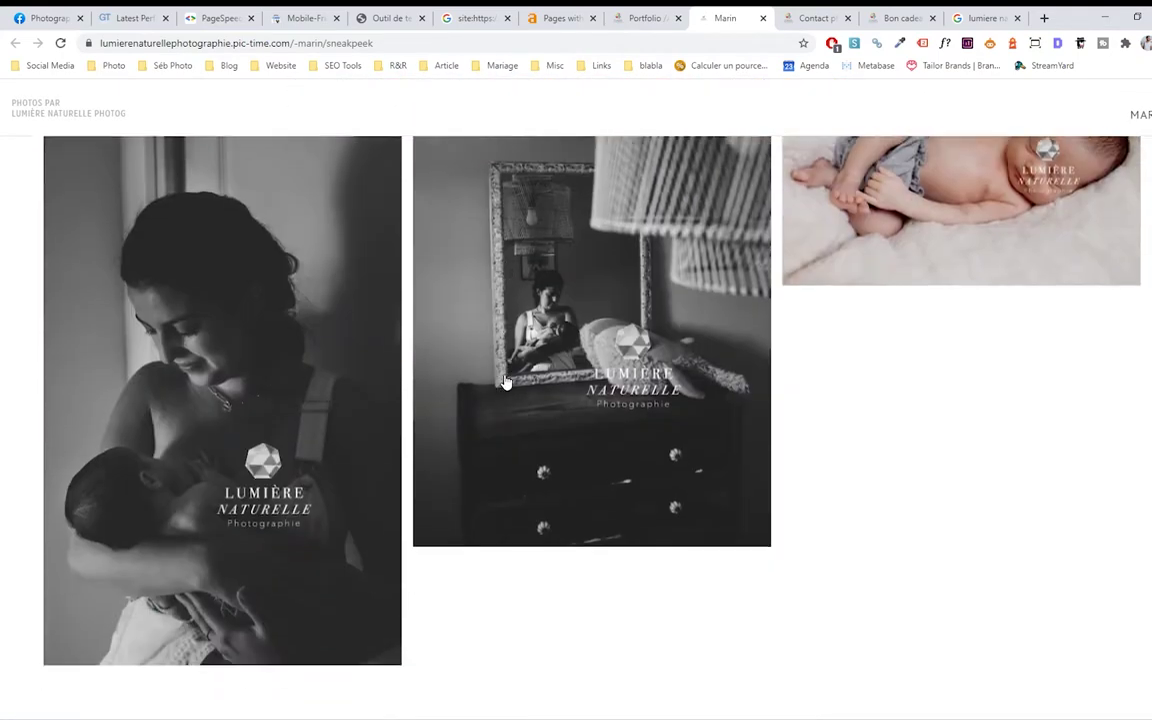
scroll(502, 377, down, 4)
scroll(497, 374, up, 7)
click(763, 19)
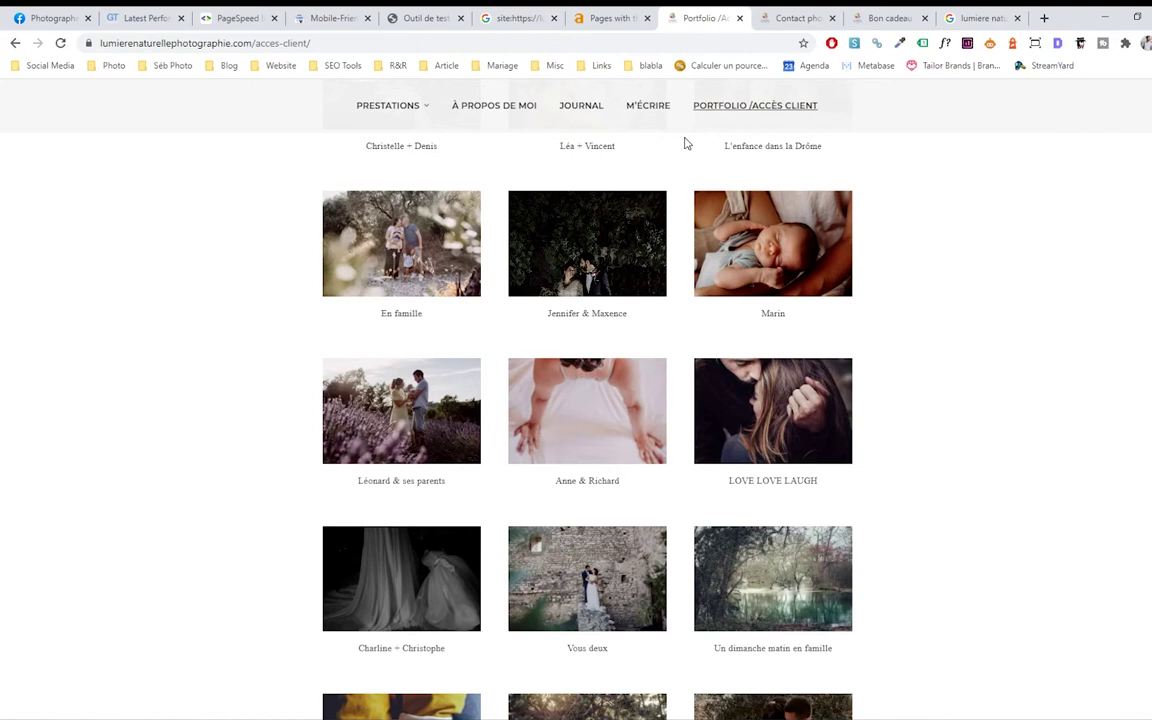
Look over the portfolio thumbnails again, open the En famille gallery, highlight the message on its page, and close it
scroll(686, 143, up, 1)
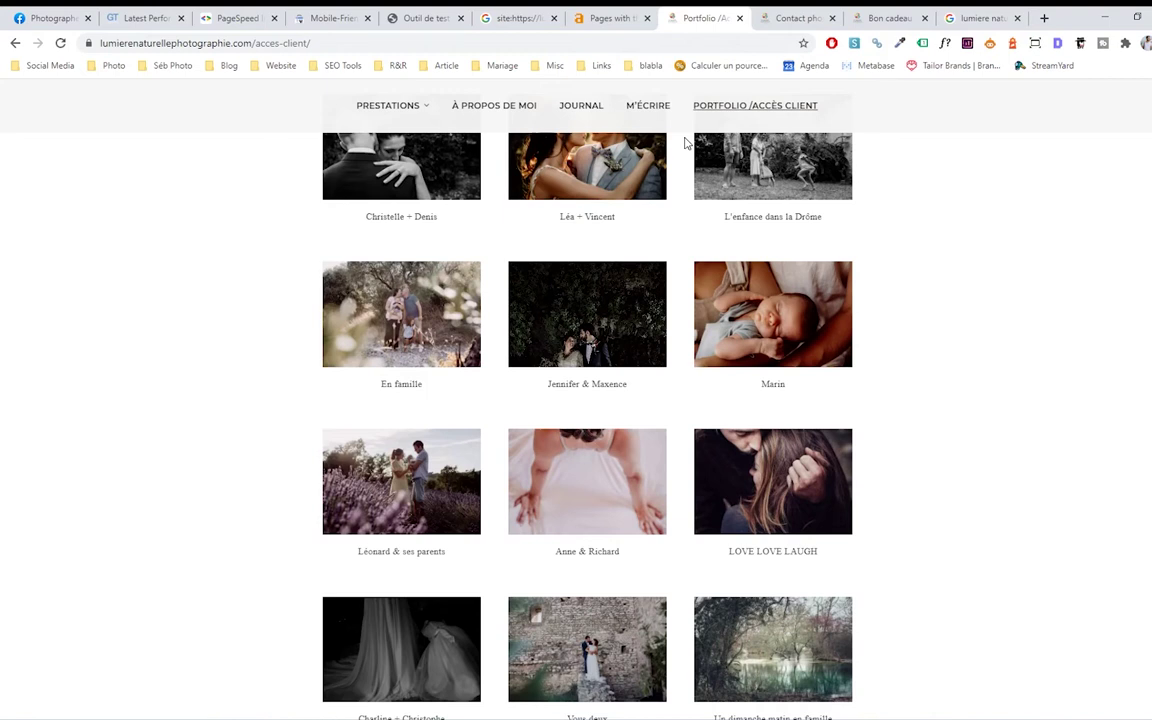
scroll(859, 275, up, 3)
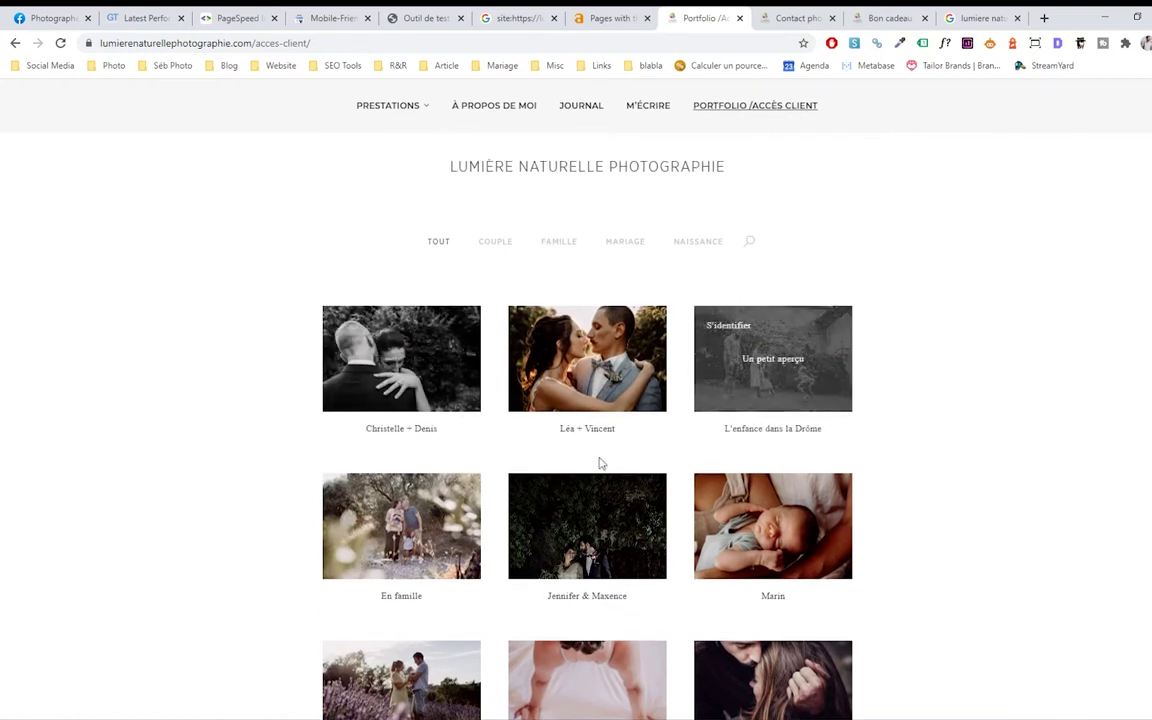
click(427, 528)
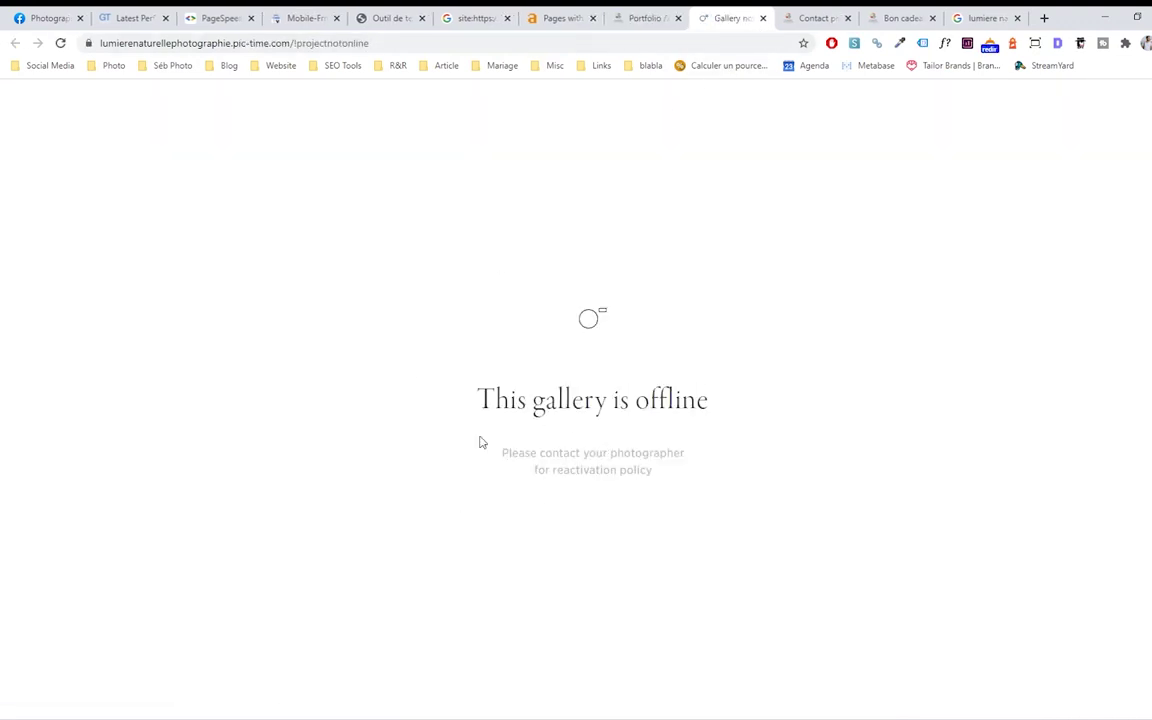
drag(481, 402, 737, 394)
click(726, 410)
click(763, 17)
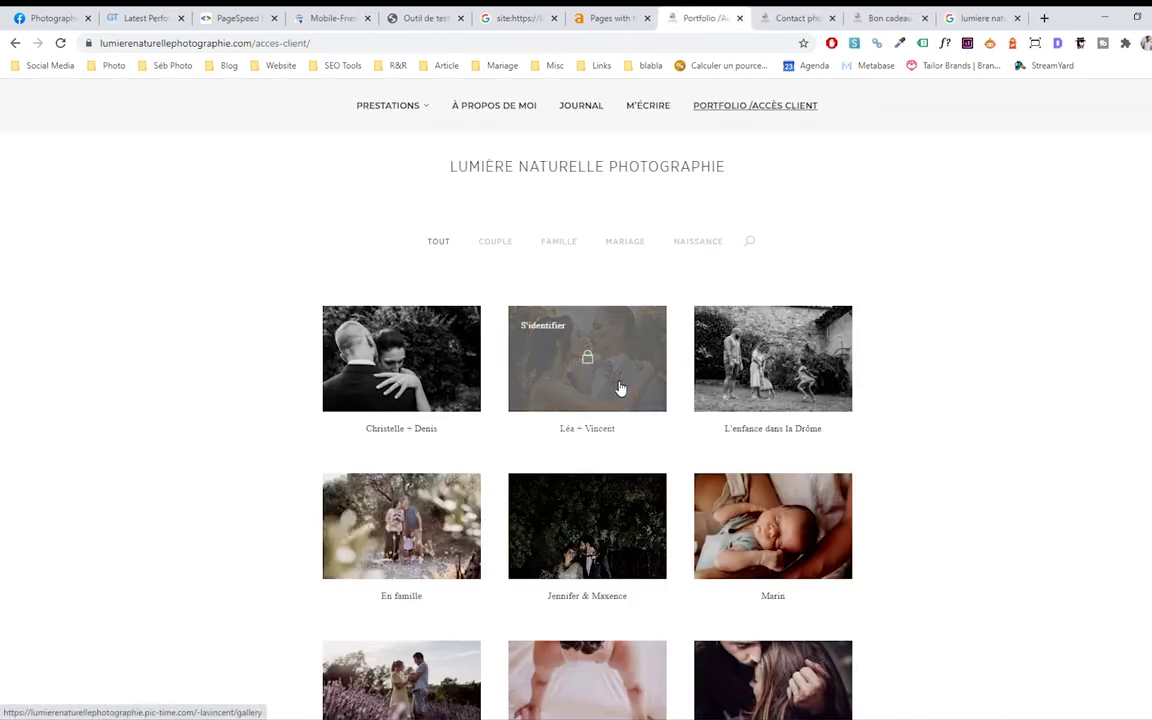
Open the À propos de moi page in a separate tab and the Journal page in the portfolio's tab
scroll(673, 106, up, 3)
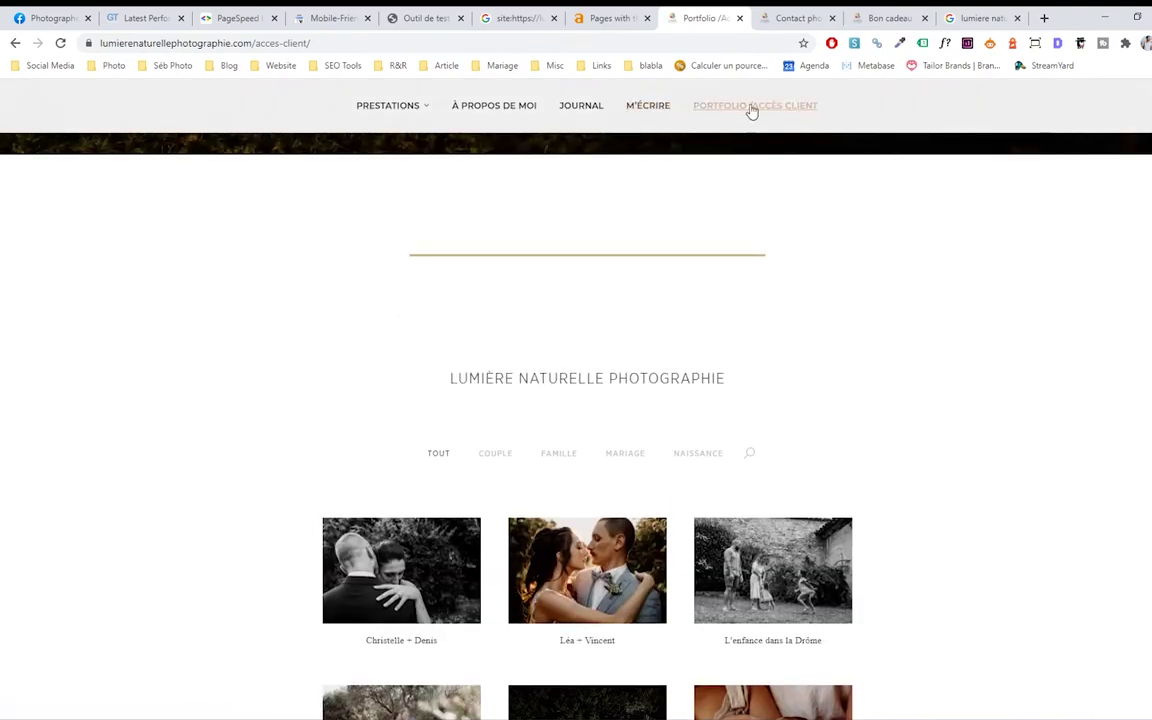
scroll(684, 289, up, 8)
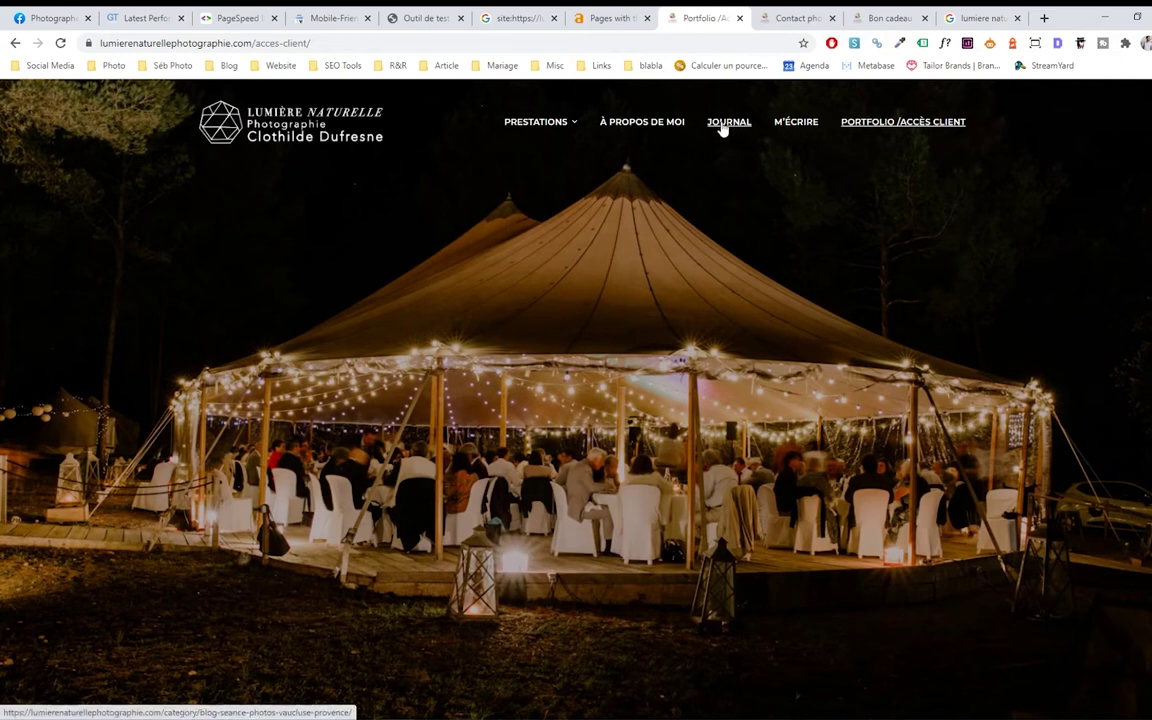
click(655, 121)
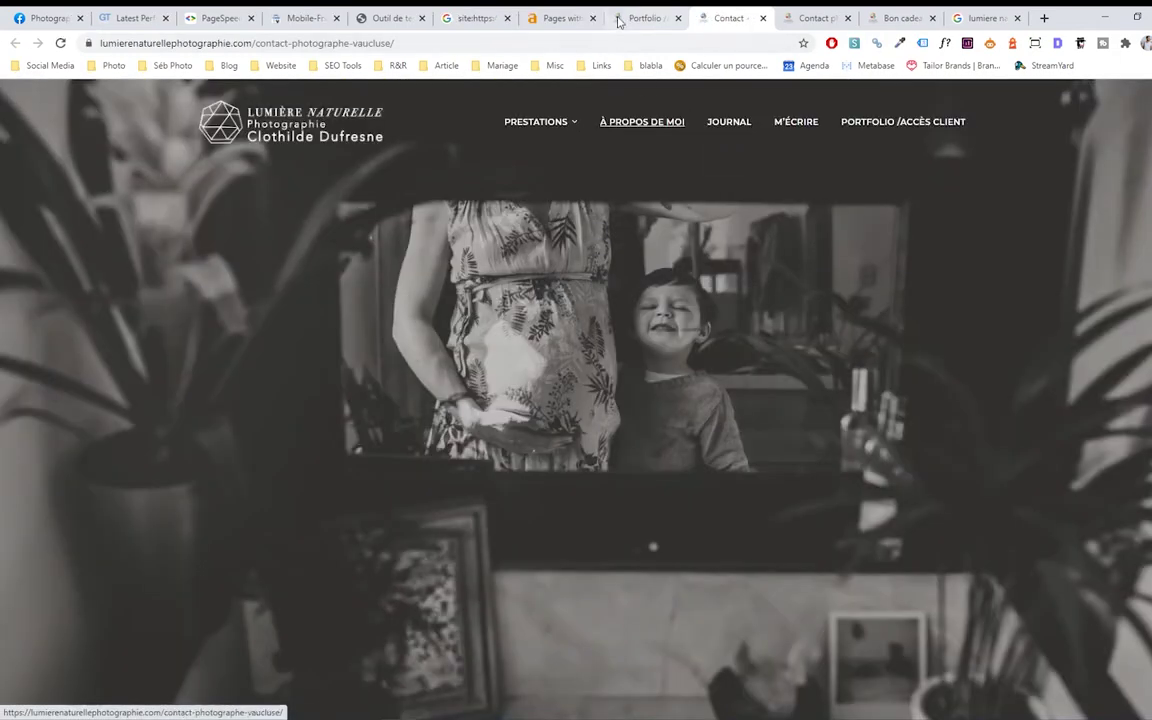
click(645, 18)
click(729, 124)
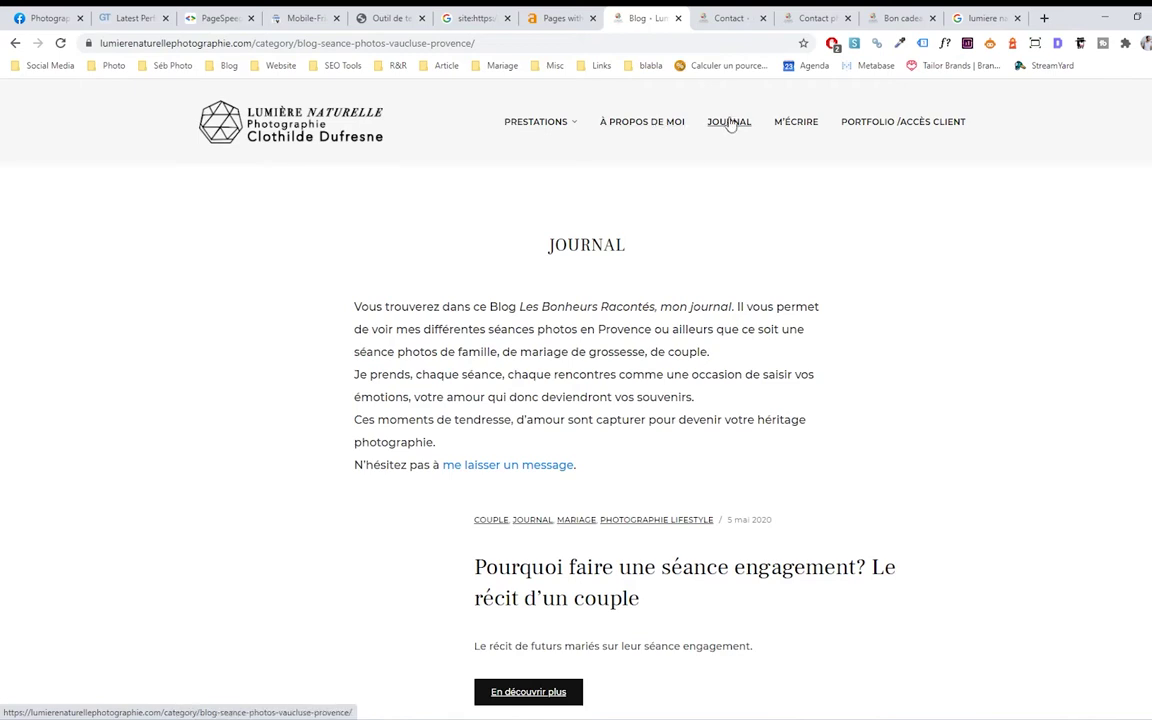
Open À propos de moi from the Journal page in another tab and examine its portrait, text, form and footer
click(655, 122)
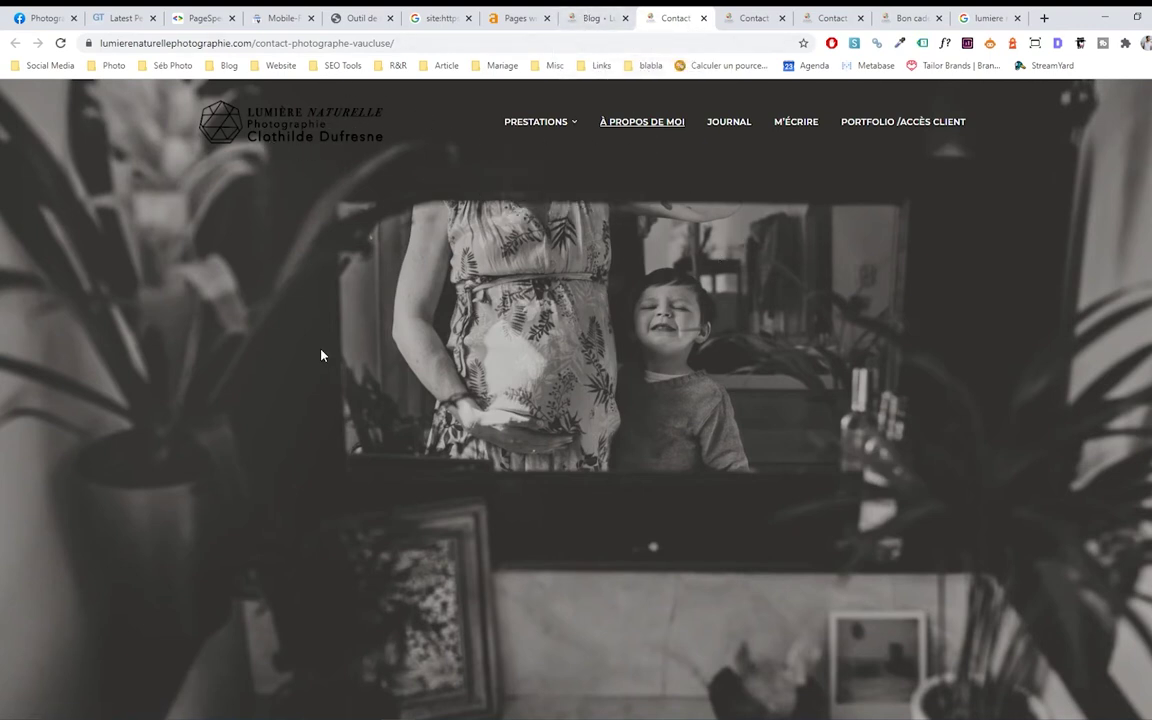
scroll(575, 270, down, 5)
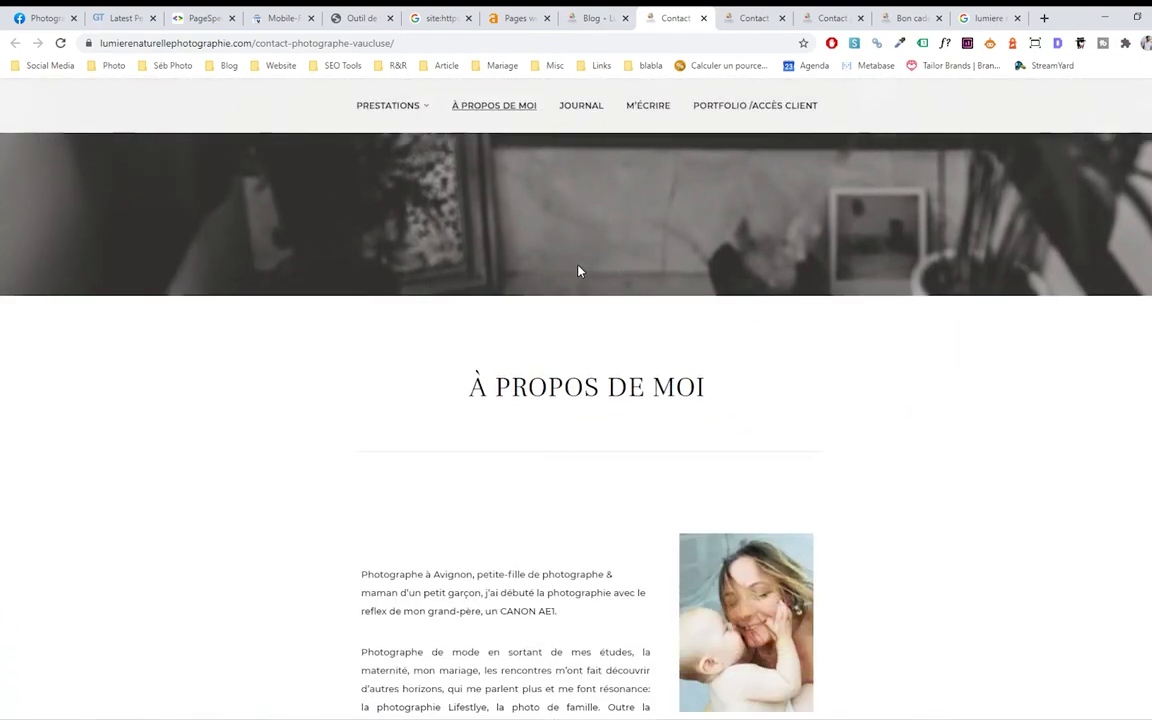
scroll(578, 271, down, 3)
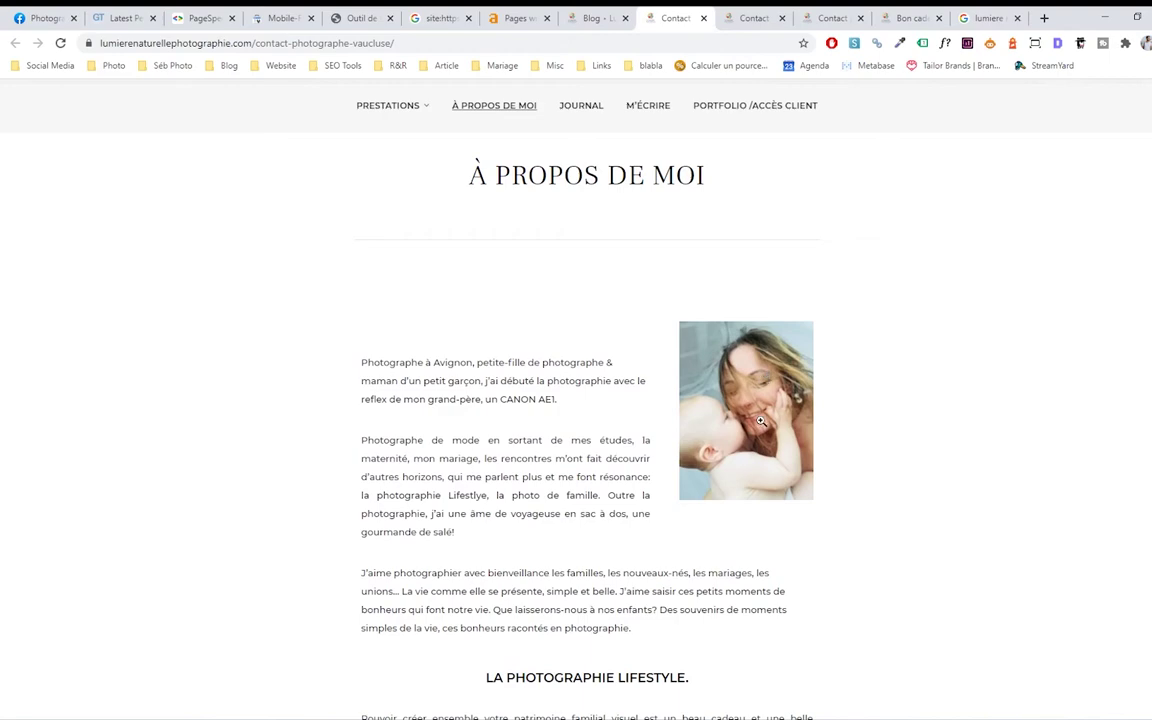
scroll(786, 451, down, 5)
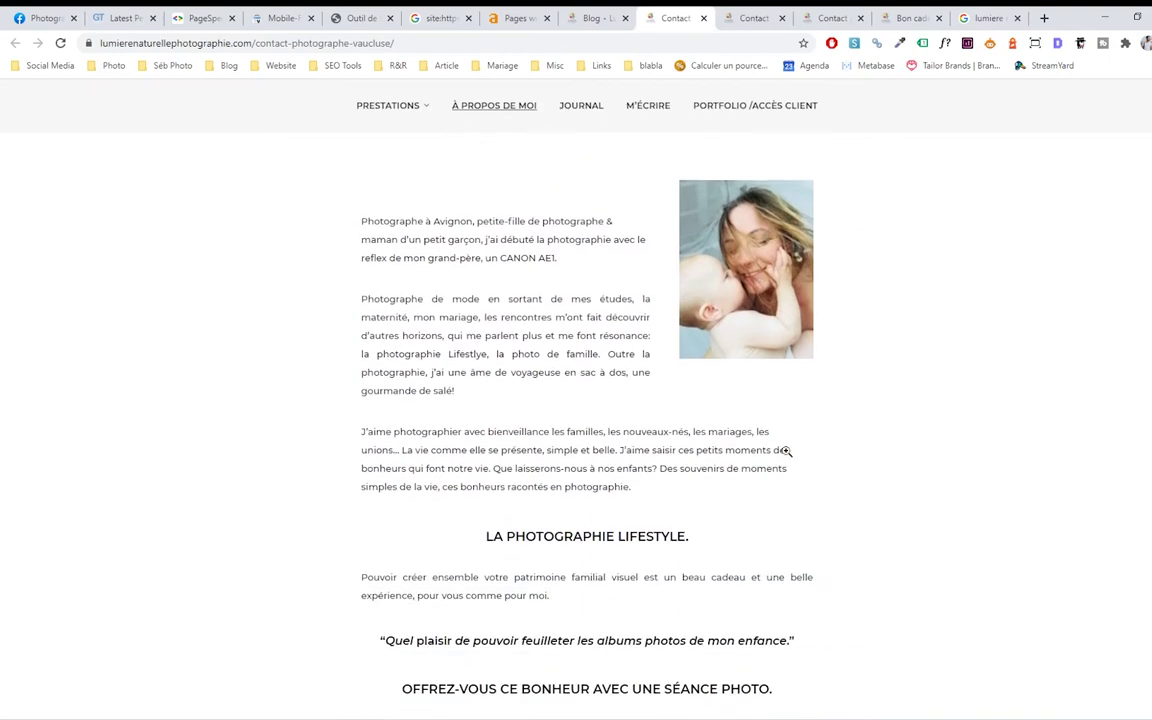
scroll(334, 427, down, 6)
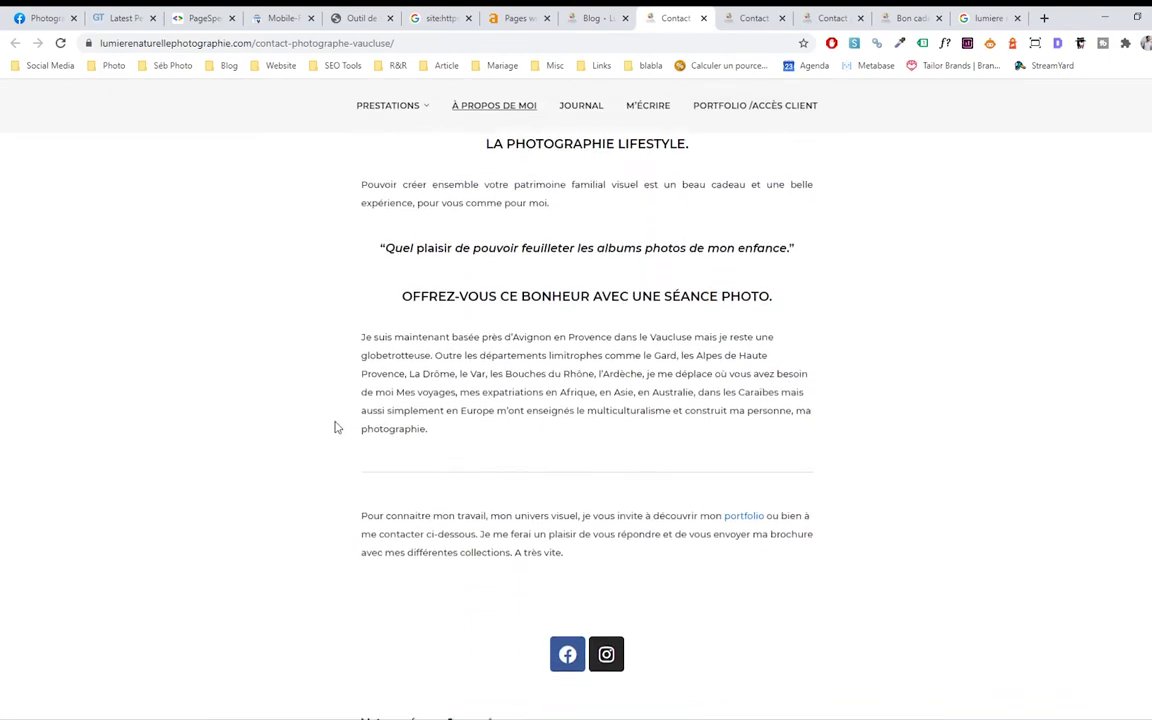
scroll(829, 540, down, 3)
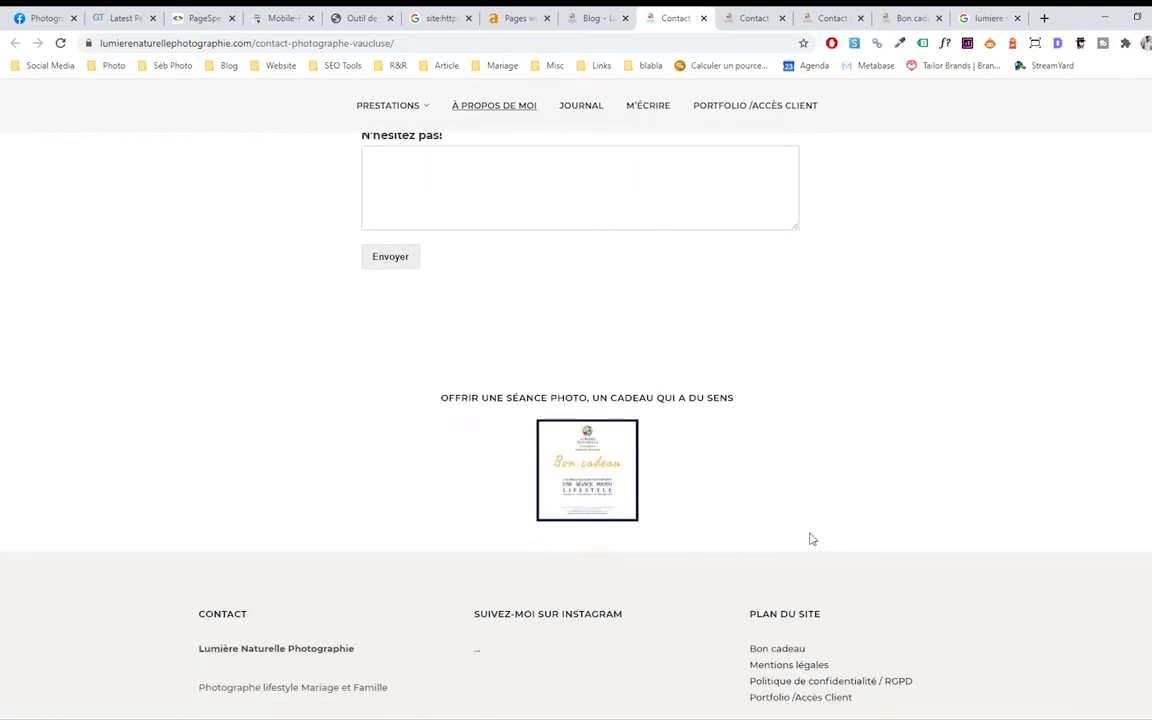
scroll(805, 525, up, 15)
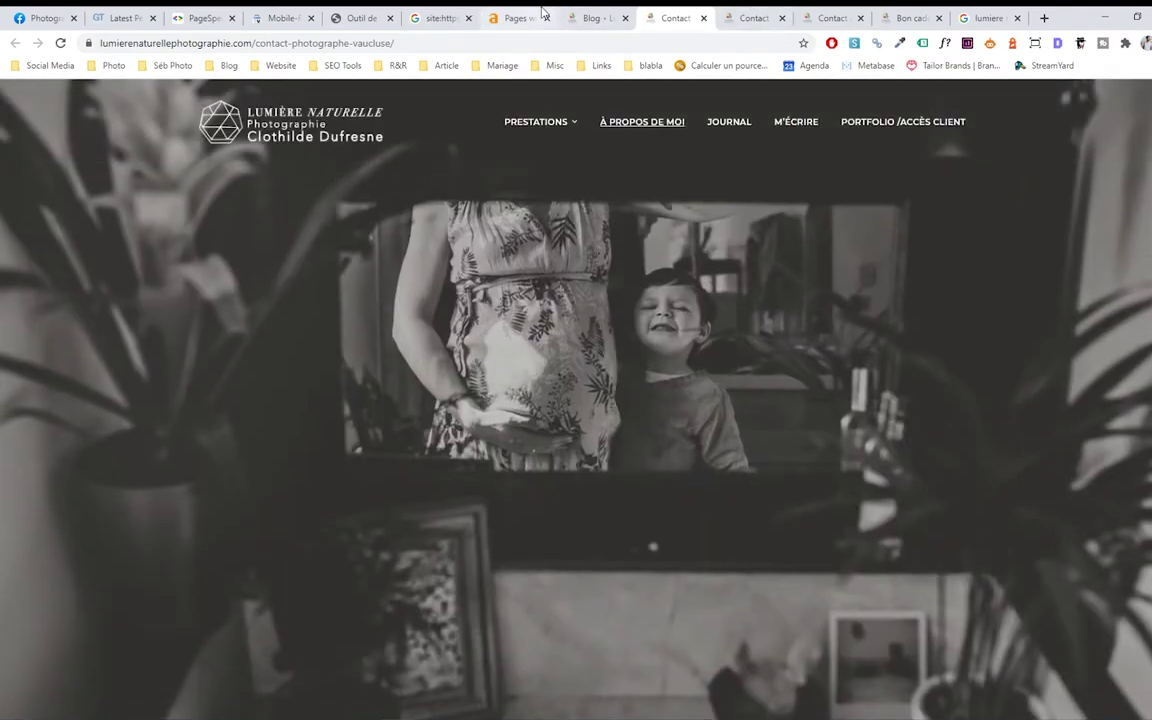
Return to the Journal tab, open the Mariage page under Prestations, and examine its text, photo grid and offers
click(598, 18)
mouse_move(545, 122)
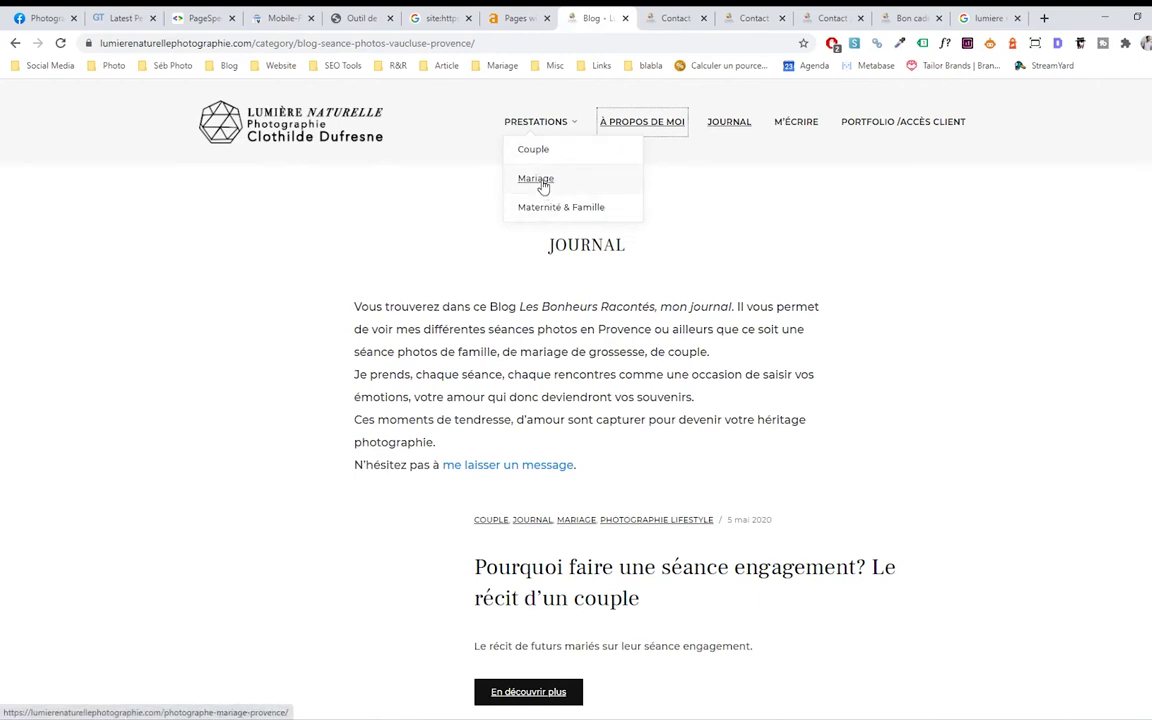
click(542, 183)
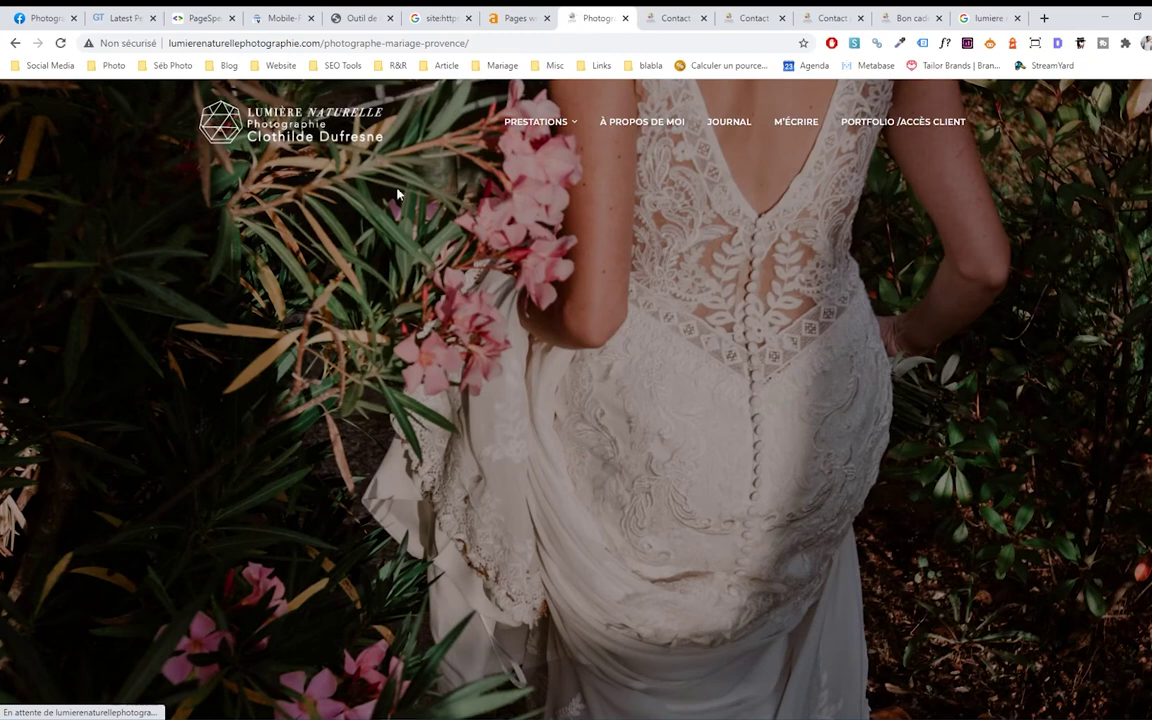
scroll(751, 311, down, 5)
scroll(675, 297, down, 1)
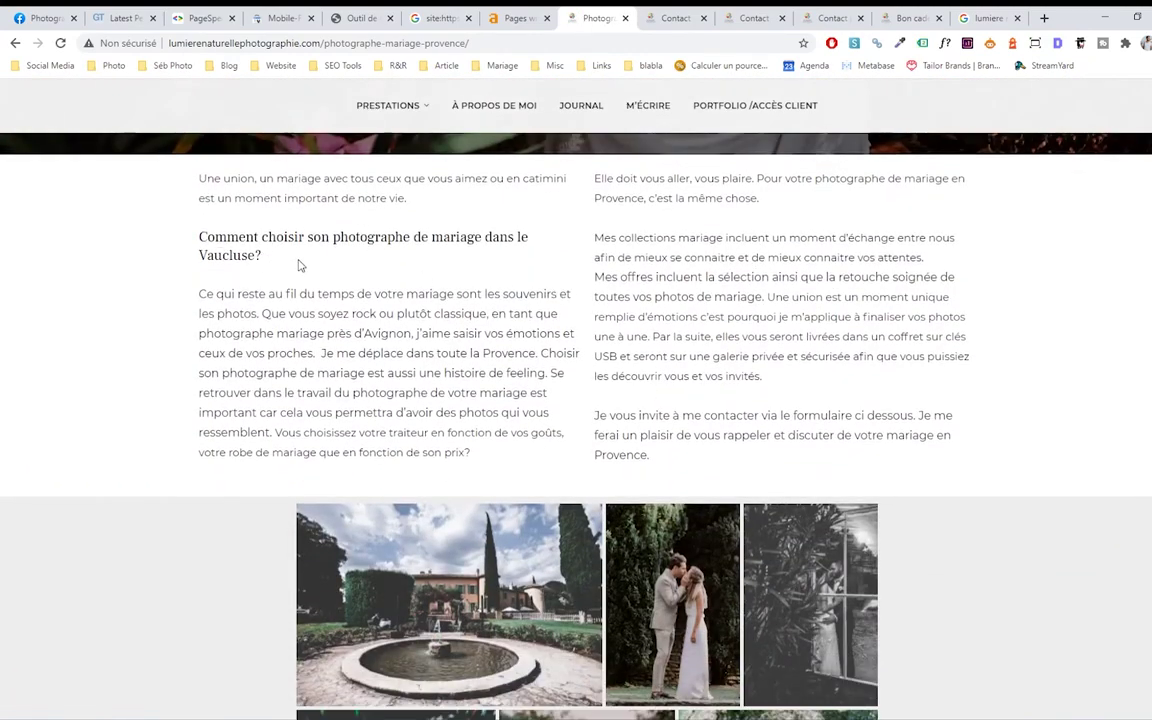
scroll(576, 420, down, 15)
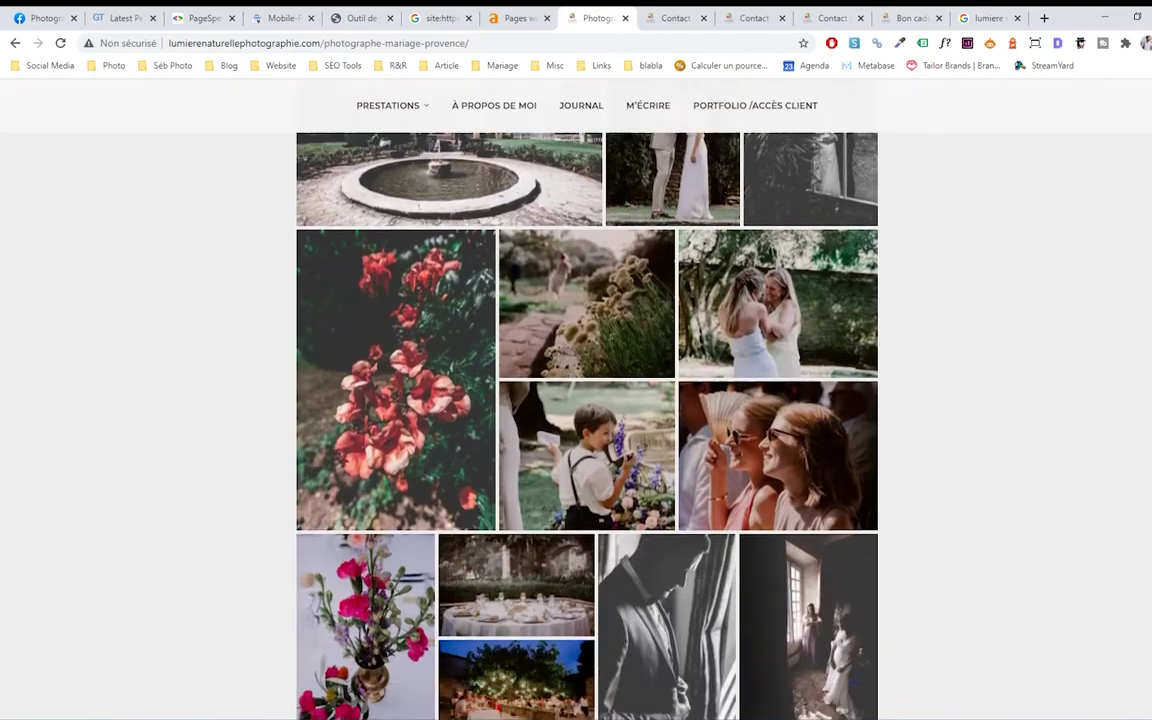
scroll(1142, 553, down, 5)
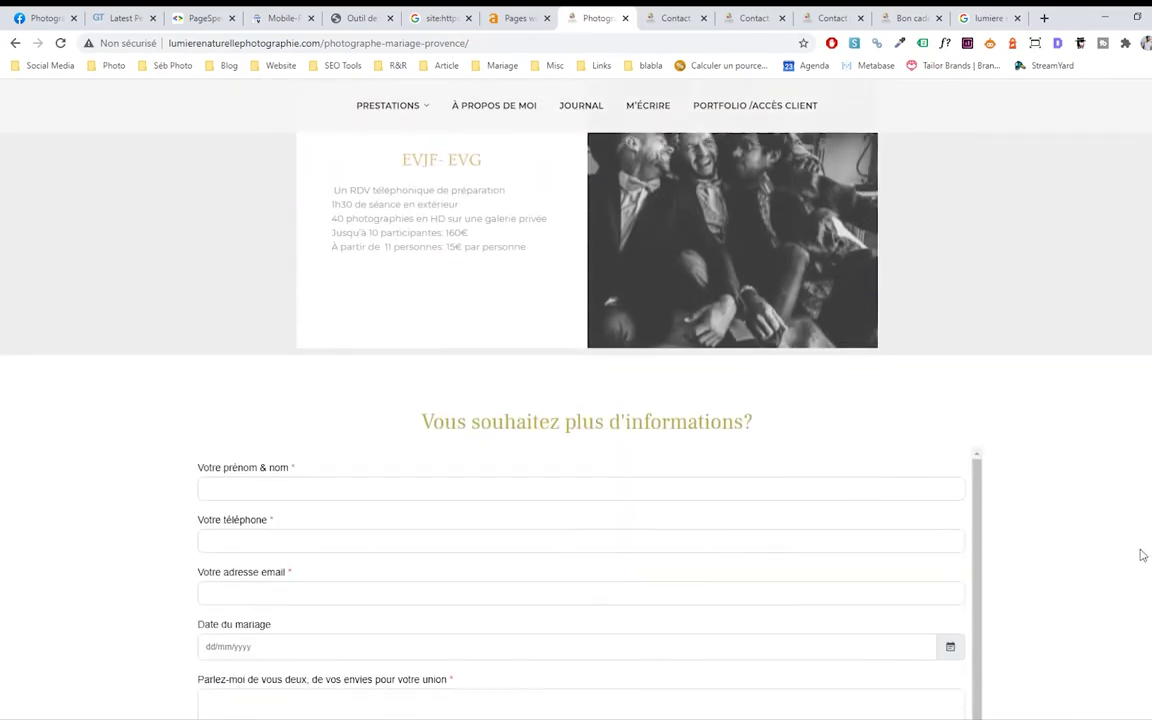
Highlight the photo count and participant price lines of the EVJF- EVG offer and look over the rest of the wedding page
drag(331, 213, 443, 227)
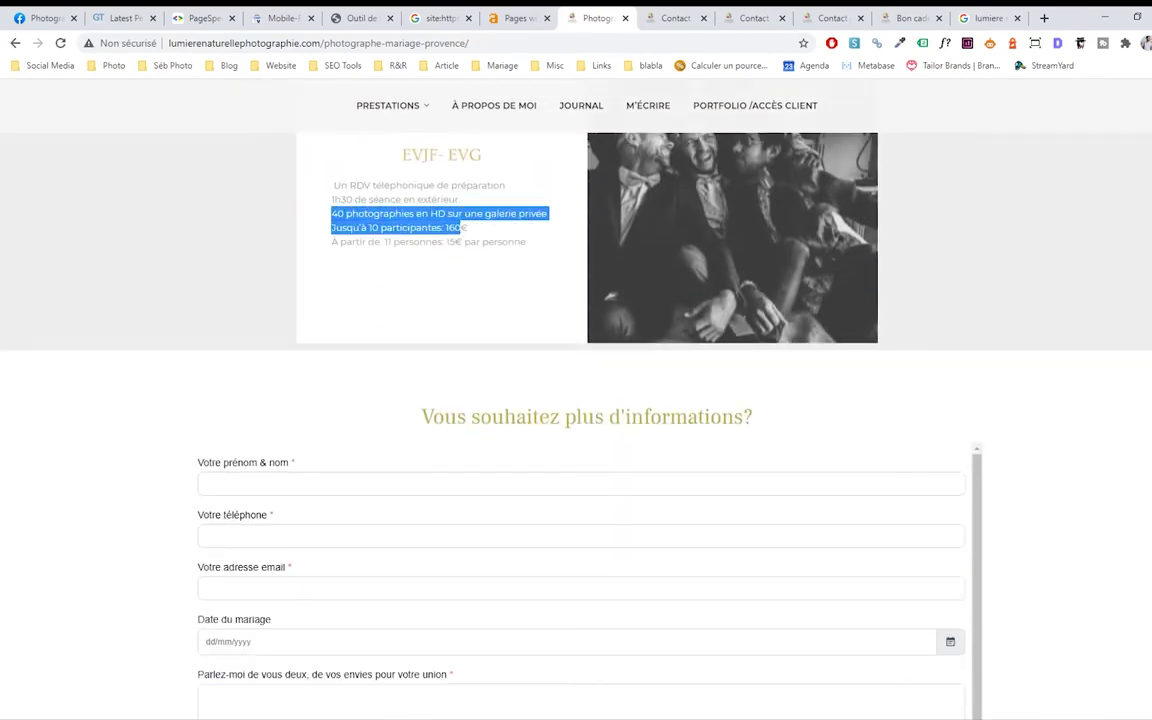
scroll(576, 420, down, 10)
scroll(576, 420, up, 20)
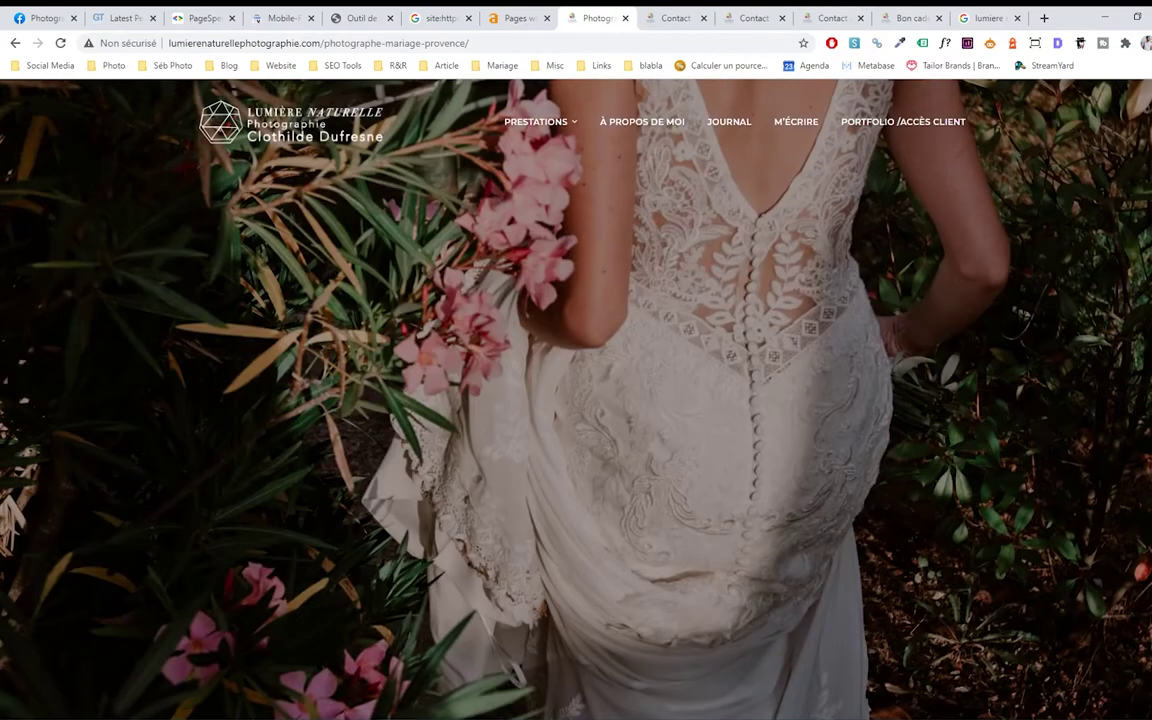
Inspect the HTML heading level of "Comment choisir son photographe de mariage dans le Vaucluse?" and close the developer tools
scroll(263, 351, down, 8)
scroll(263, 351, up, 3)
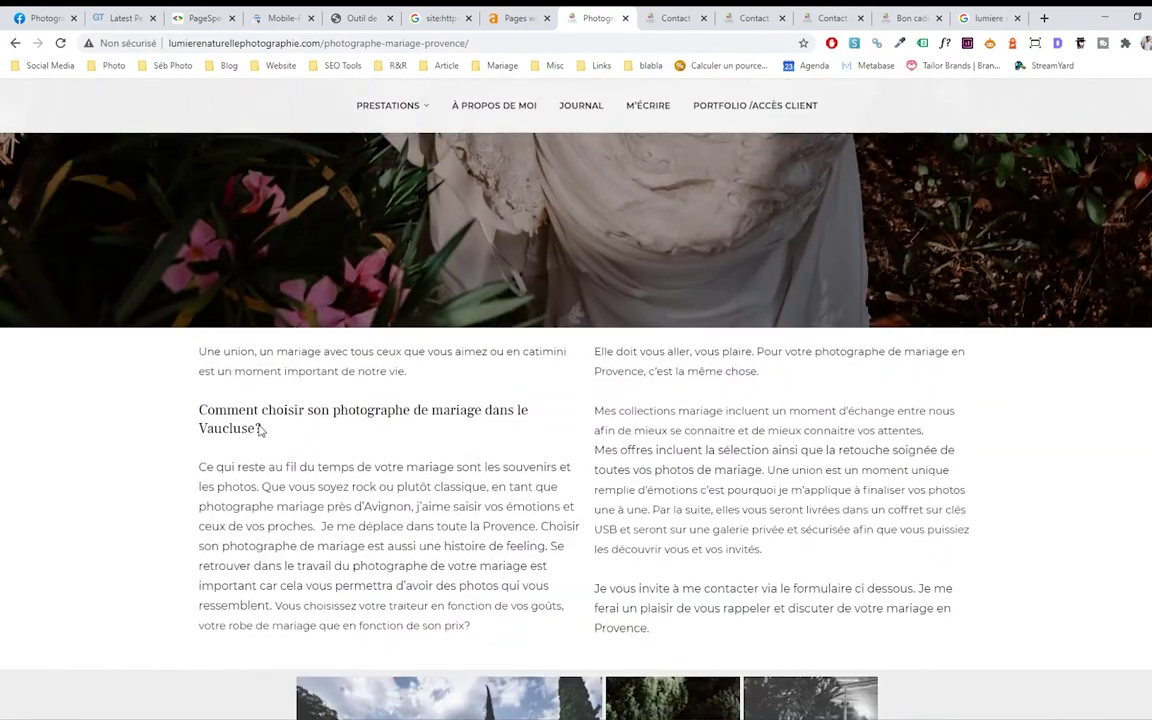
drag(259, 428, 203, 411)
right_click(202, 419)
click(334, 519)
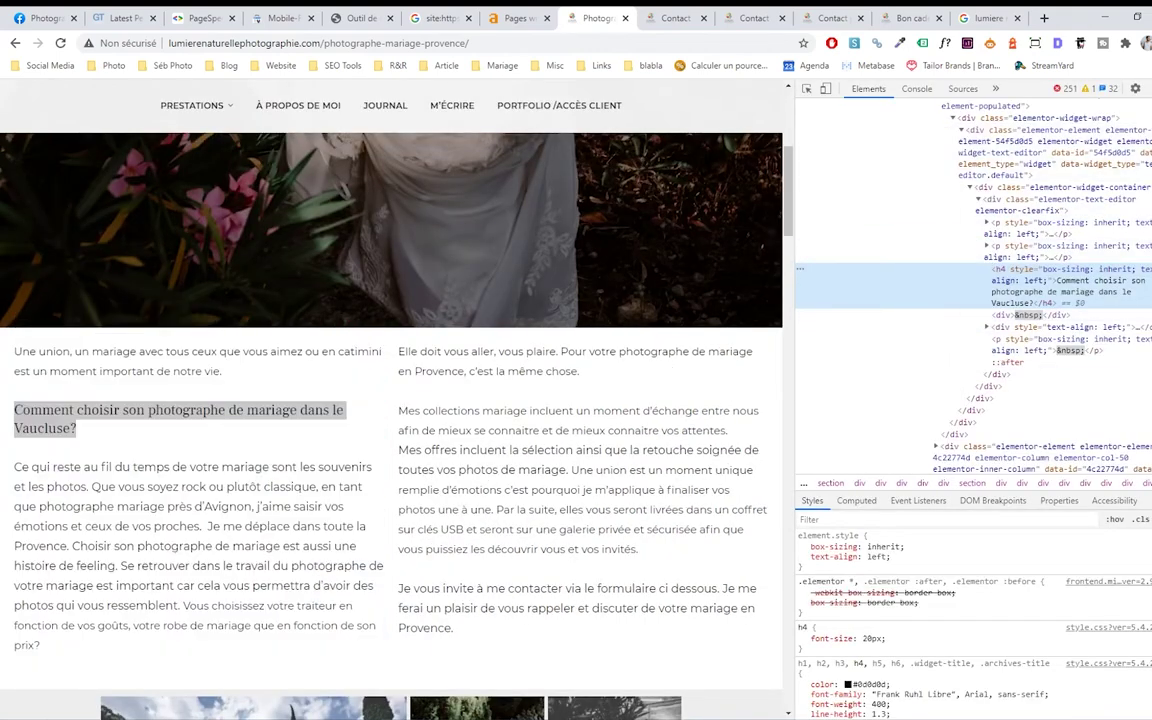
key(F12)
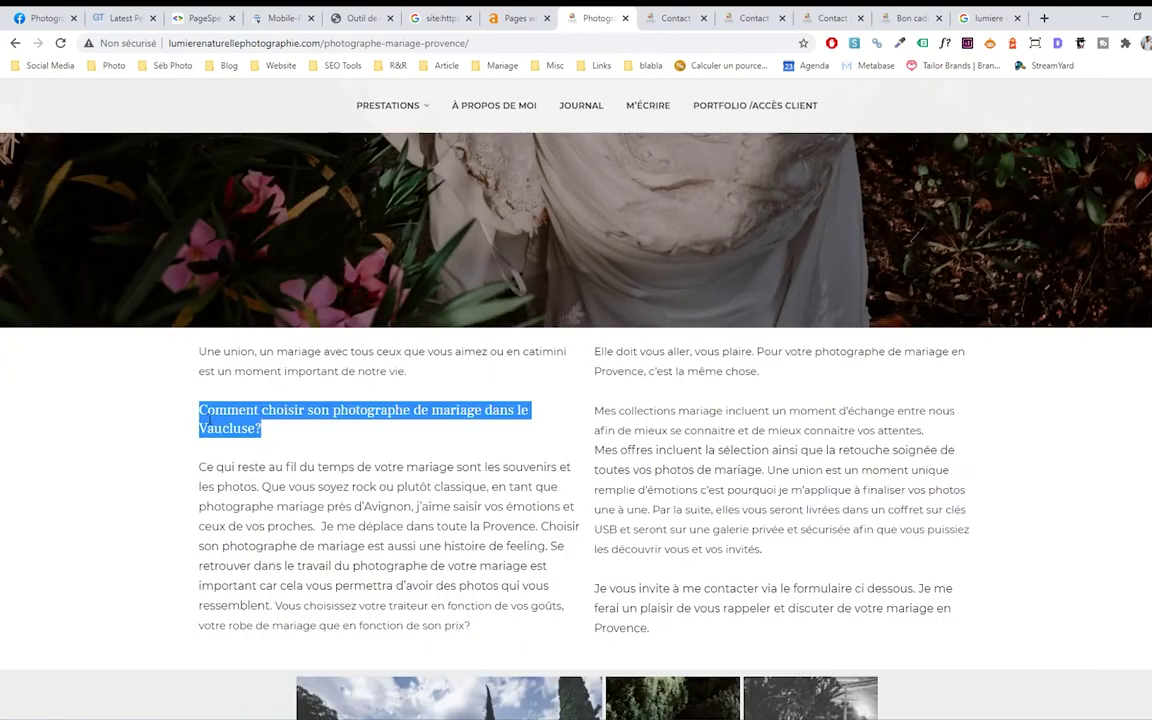
Highlight the "Comment choisir son photographe de mariage dans le Vaucluse?" heading again, check what precedes it on the page, and clear the selection
click(278, 437)
drag(278, 437, 203, 410)
drag(265, 421, 199, 411)
scroll(233, 372, up, 7)
scroll(486, 339, down, 7)
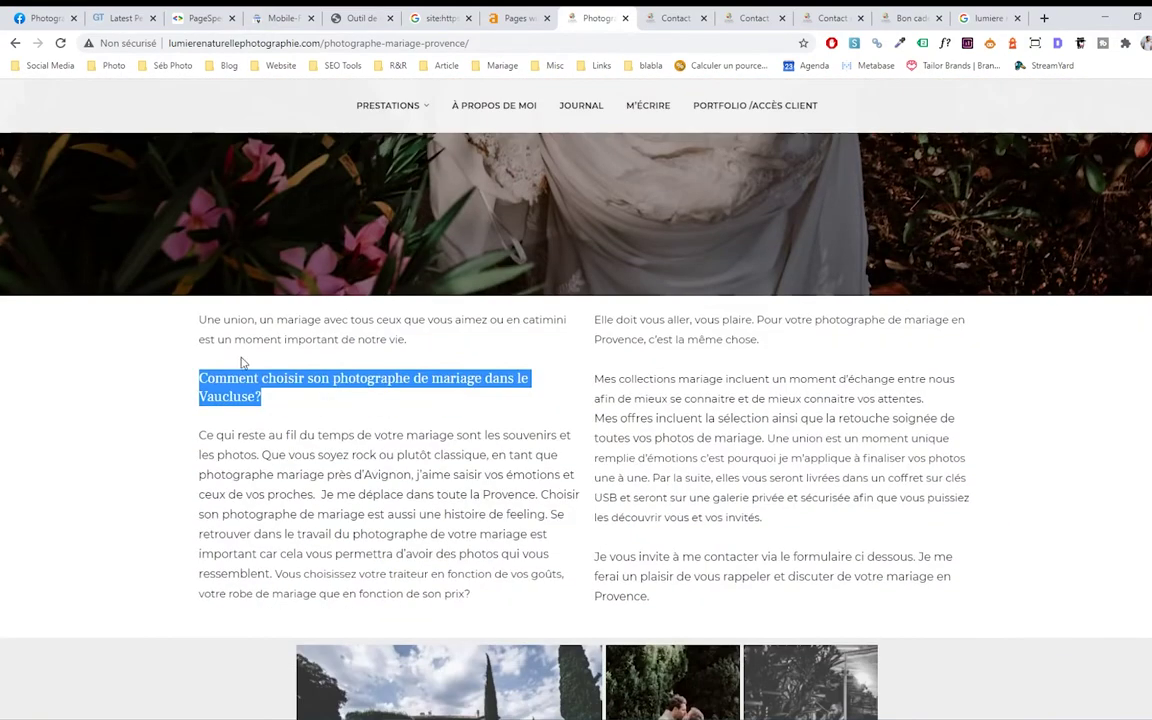
click(204, 332)
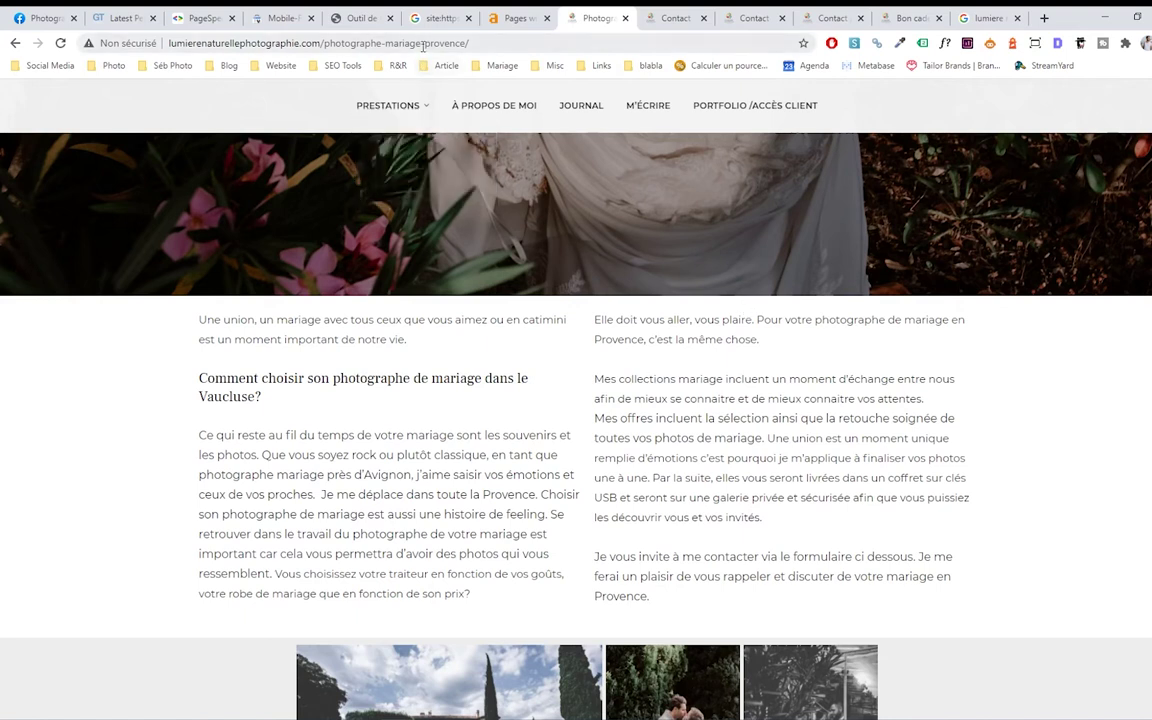
Highlight "provence" in the page address, switch to Notepad and erase all its existing notes
drag(425, 43, 465, 47)
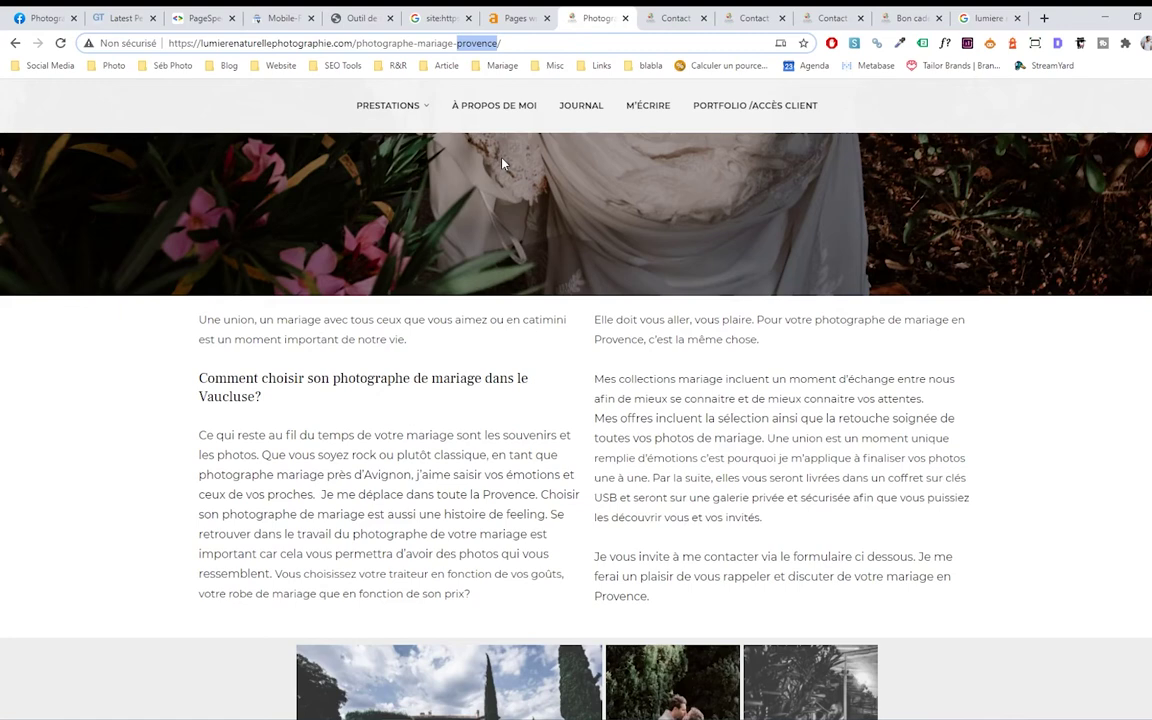
key(alt+Tab)
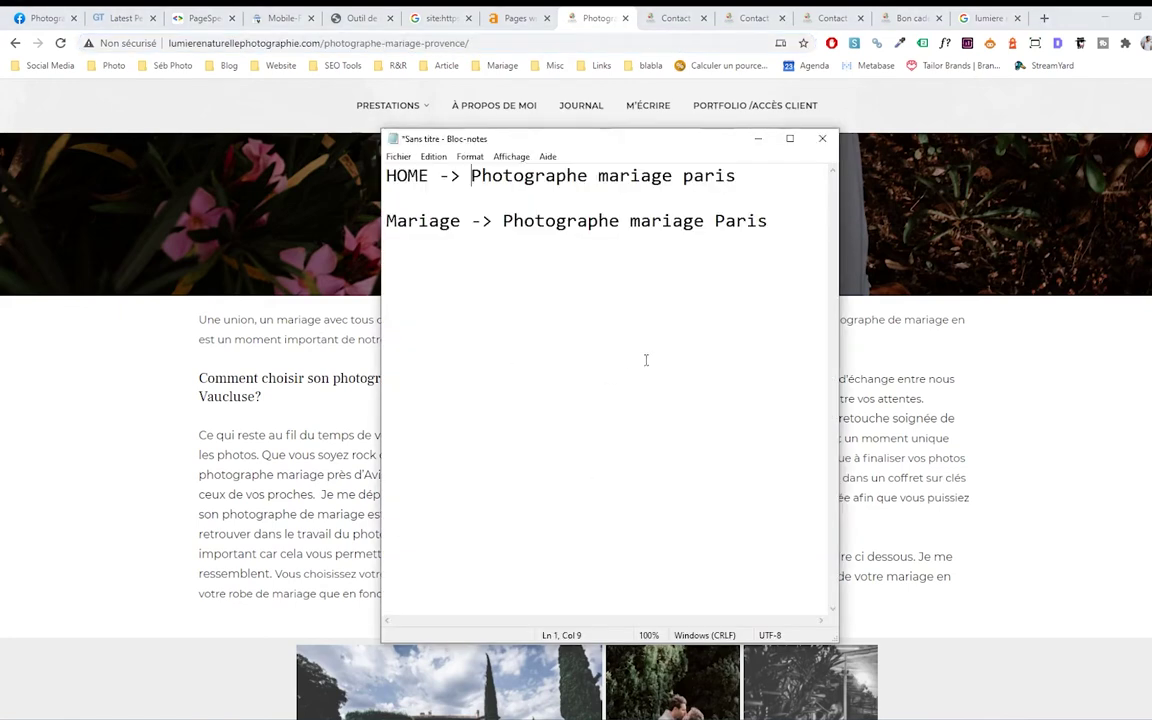
drag(694, 222, 319, 163)
key(BackSpace)
drag(476, 184, 382, 177)
key(BackSpace)
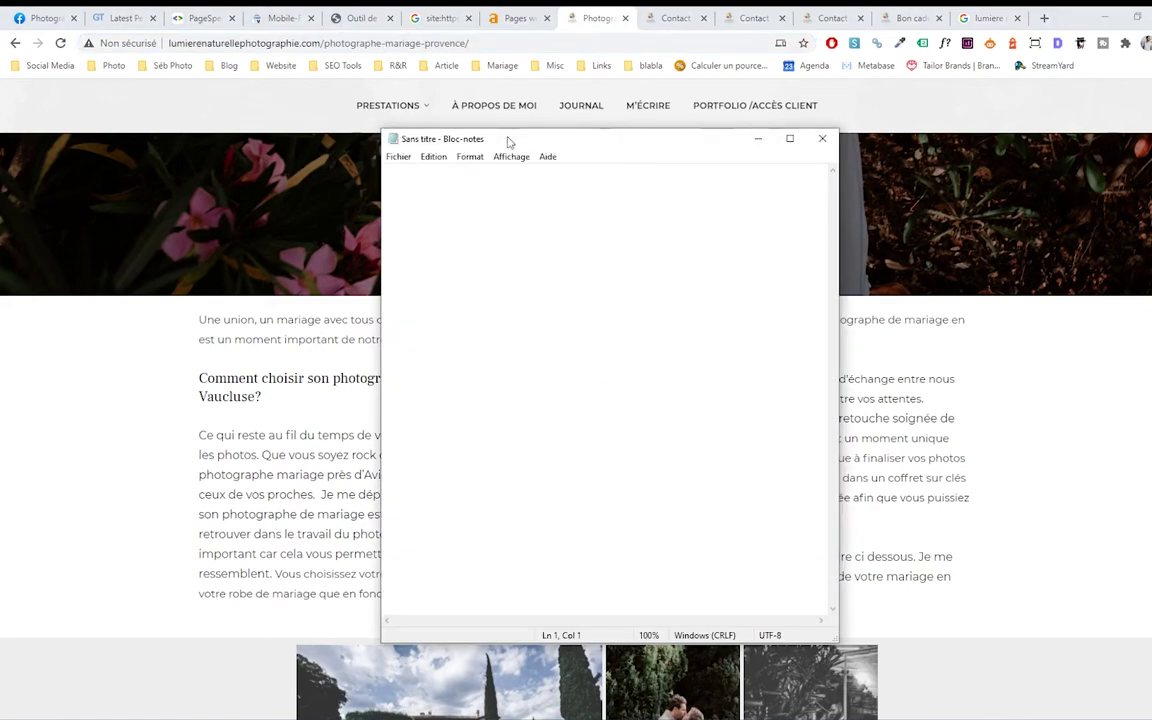
drag(508, 142, 659, 142)
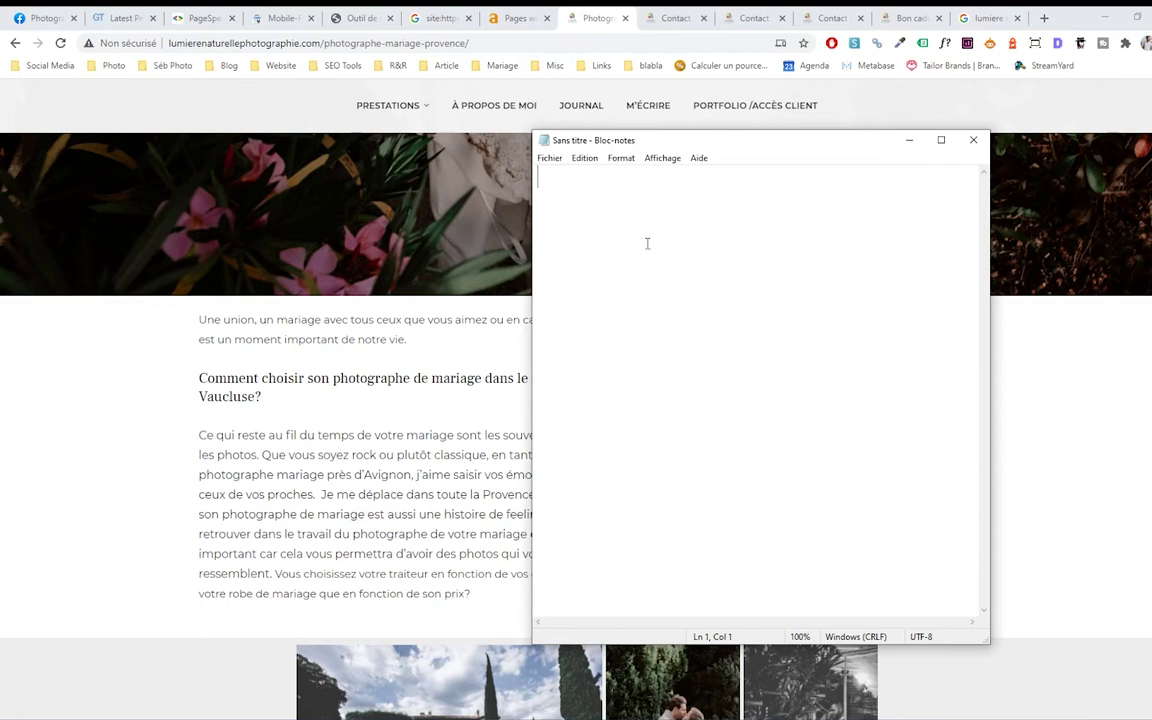
Write "photographe mariage vaucluse" as the first line of the note
text(m)
text(photogra)
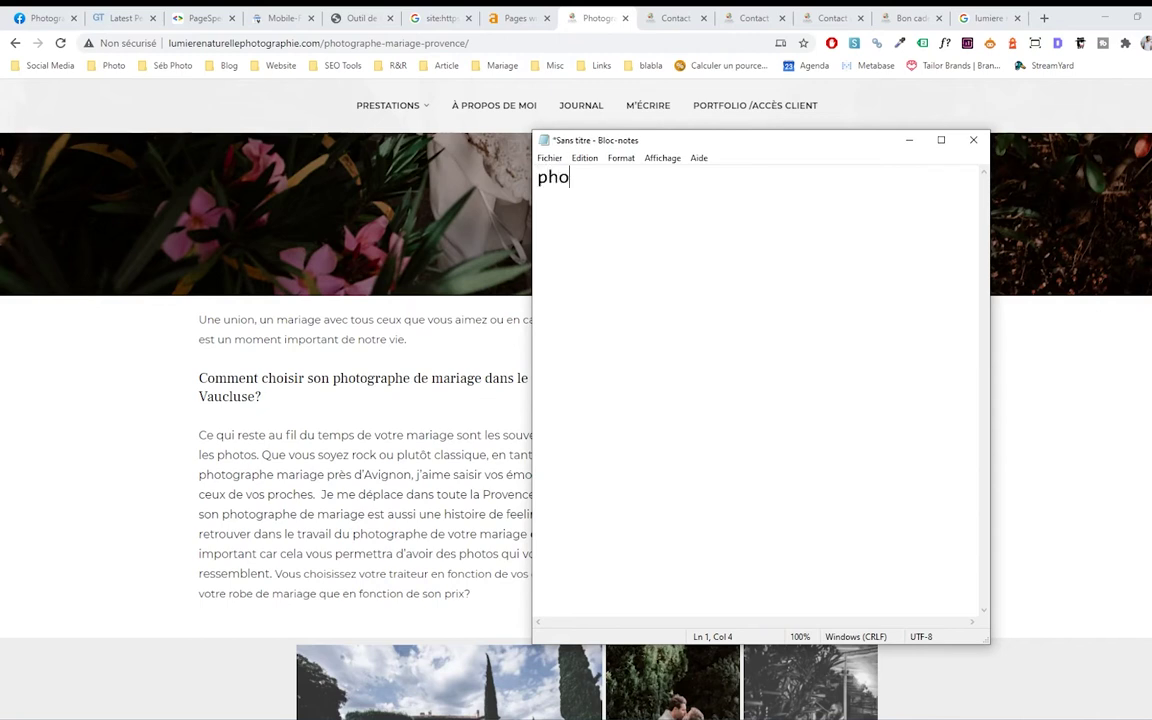
key(BackSpace)
key(BackSpace)
key(BackSpace)
key(BackSpace)
key(BackSpace)
key(BackSpace)
text(ra)
key(BackSpace)
key(BackSpace)
key(BackSpace)
text(photographe mariage vaucluse)
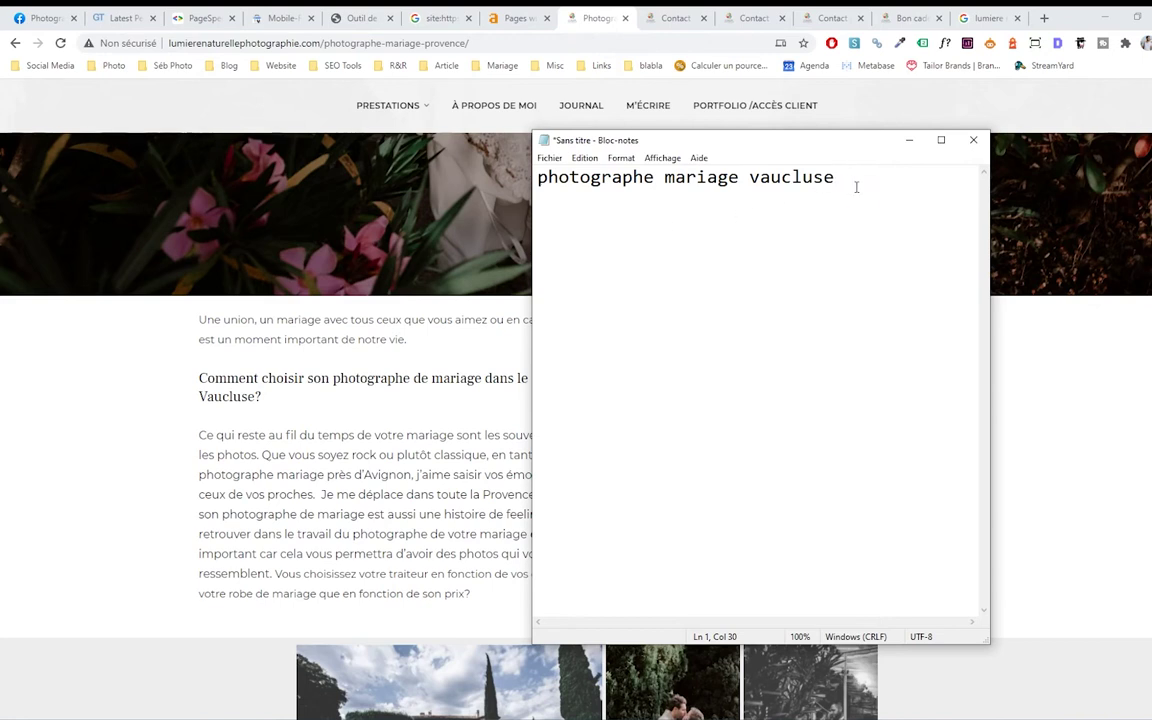
Duplicate the "photographe mariage vaucluse" phrase on a second line of the note
drag(850, 180, 537, 178)
key(ctrl+c)
click(895, 190)
key(Return)
key(ctrl+v)
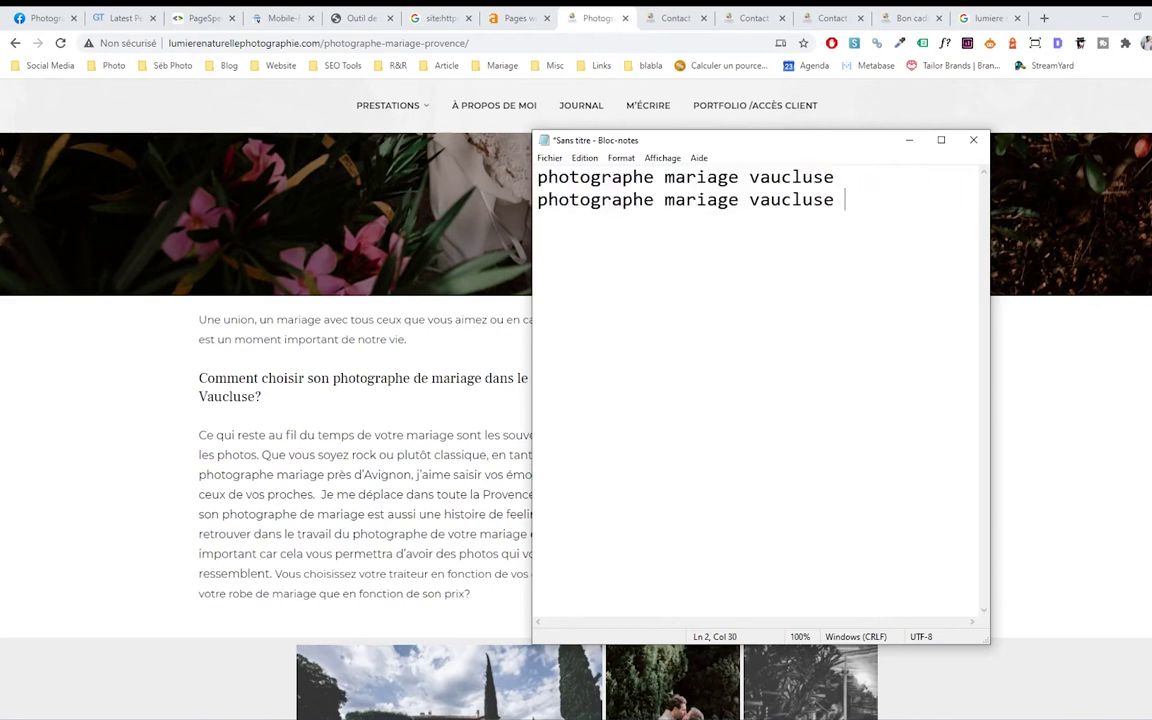
Change the place name in the note's second line to "provence"
double_click(770, 198)
click(879, 213)
key(BackSpace)
key(BackSpace)
key(BackSpace)
key(BackSpace)
key(BackSpace)
key(BackSpace)
key(BackSpace)
key(BackSpace)
key(BackSpace)
key(BackSpace)
text(provence)
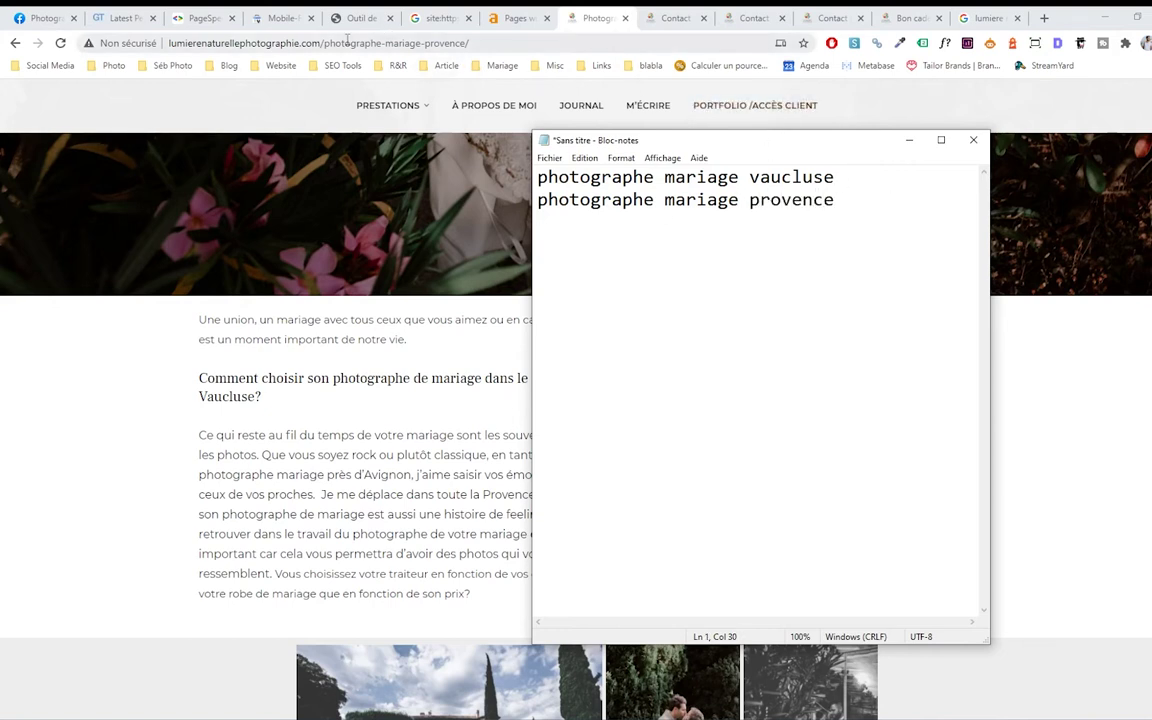
Highlight "provence" and "vaucluse" in the note, shifting the note window clear of the web page's first text column
double_click(834, 203)
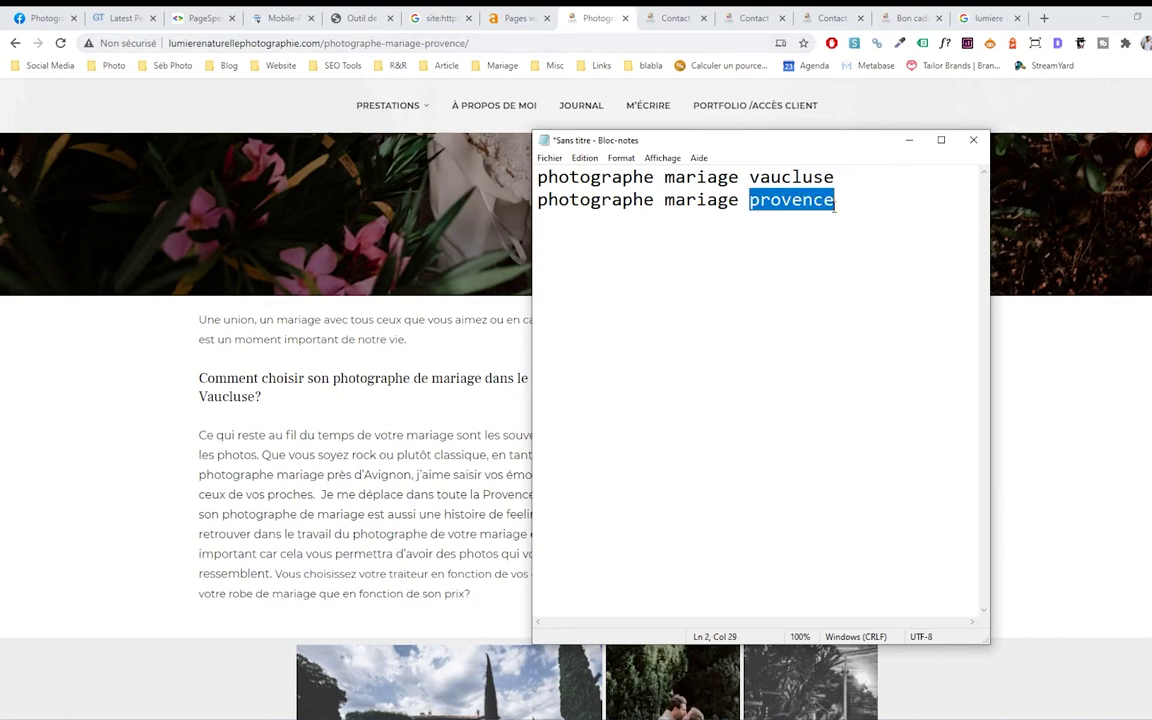
drag(627, 140, 736, 143)
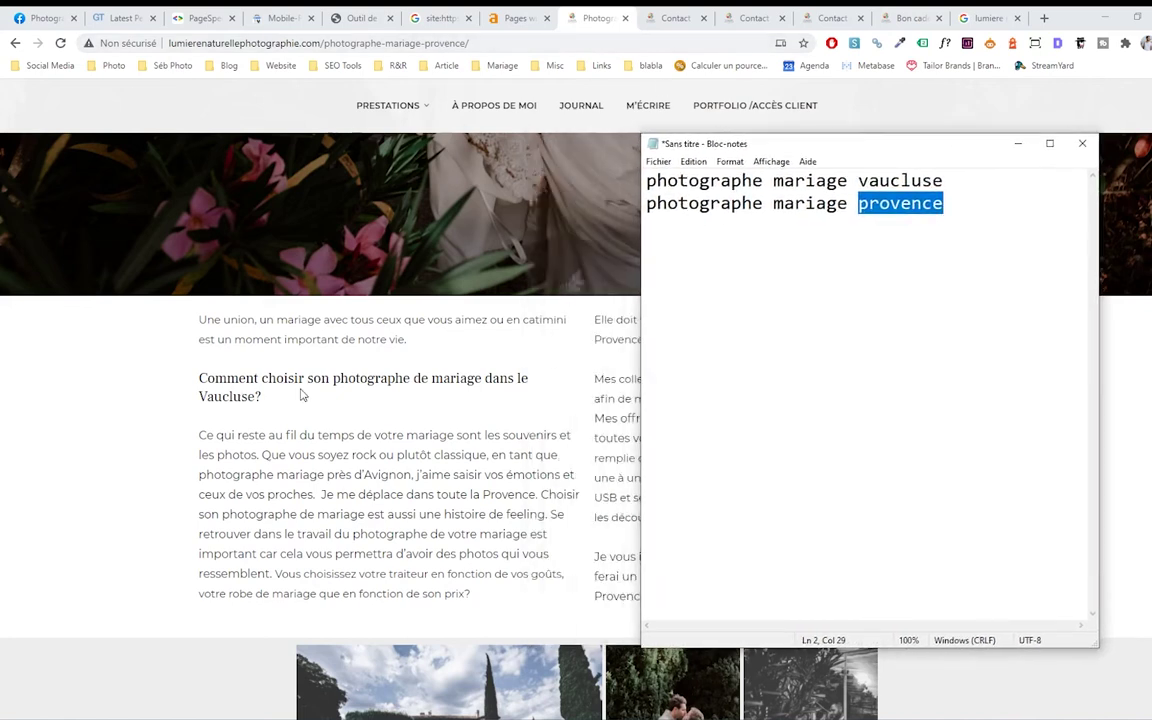
drag(867, 180, 944, 181)
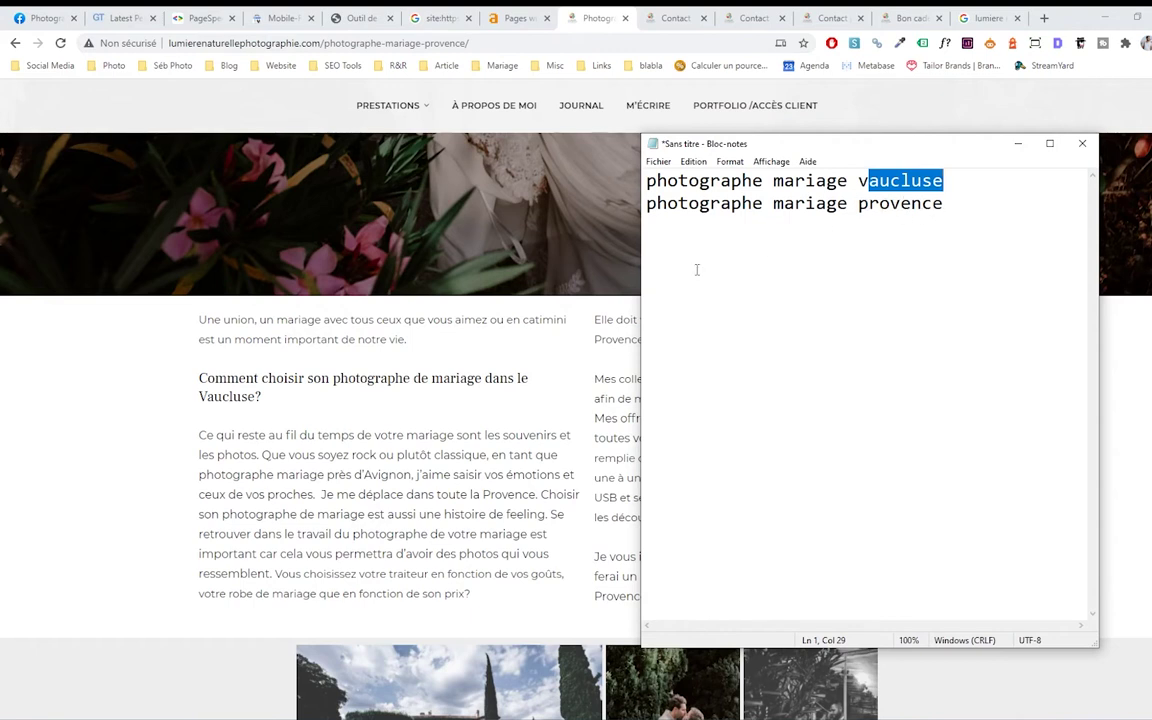
Separate the two keyword phrases with two blank lines and return to the wedding page in the browser
click(838, 278)
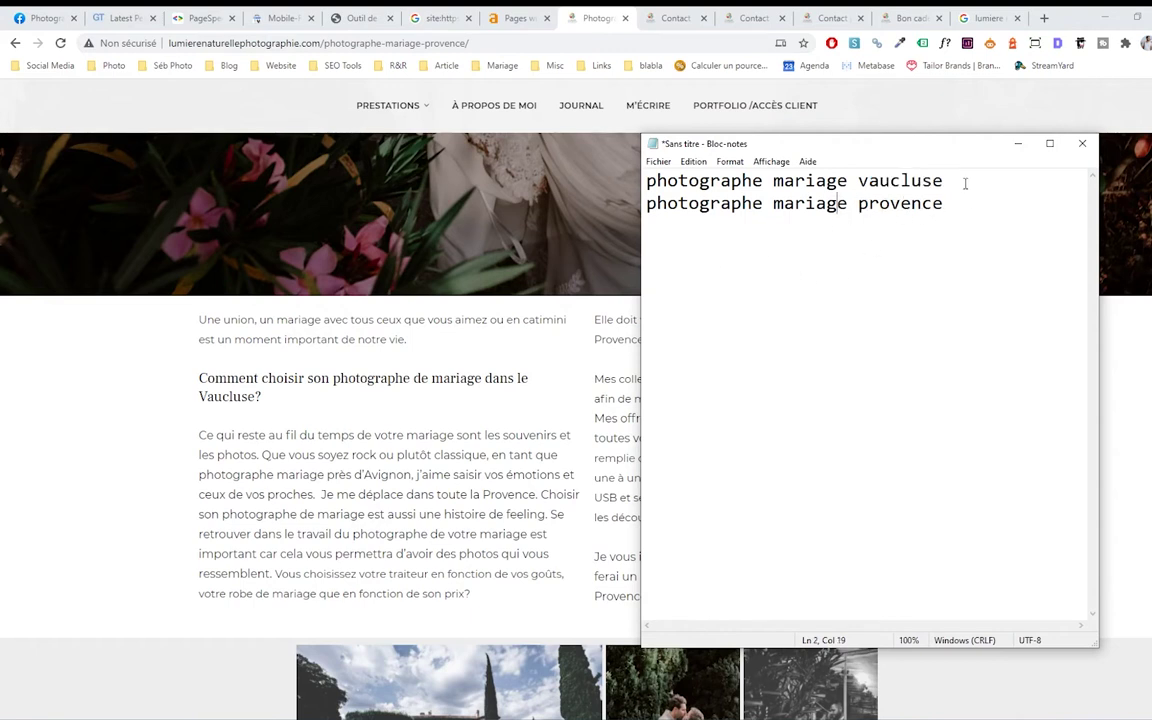
key(Return)
key(Return)
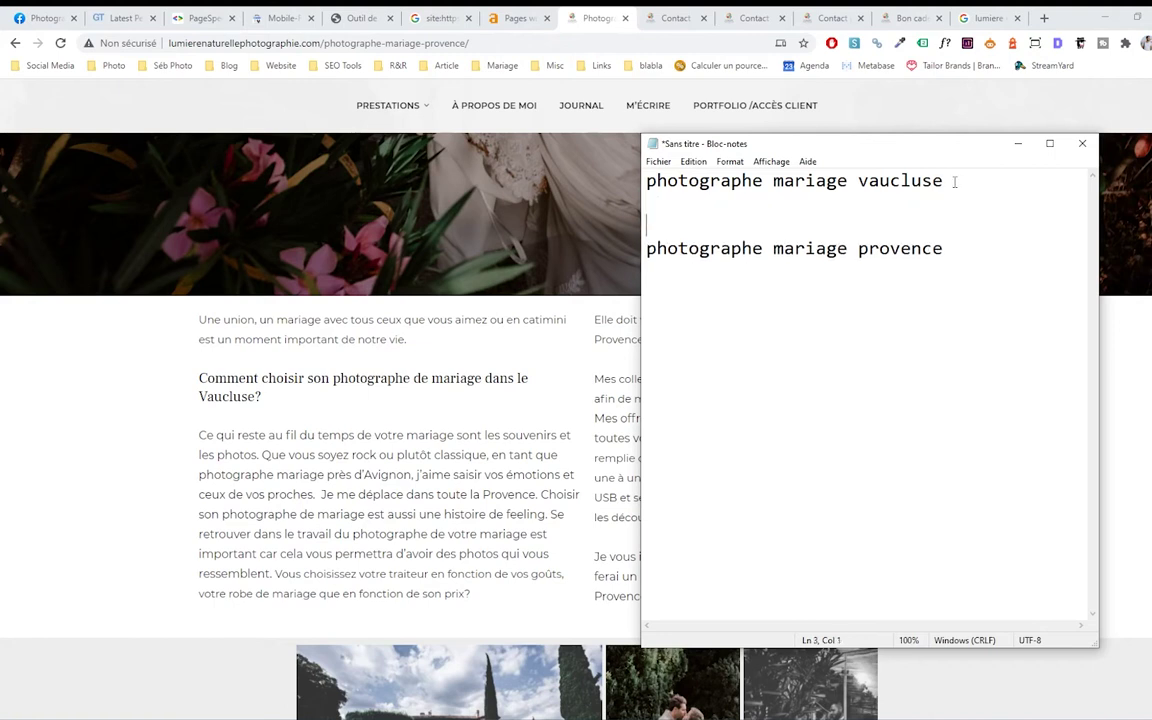
click(956, 260)
click(530, 313)
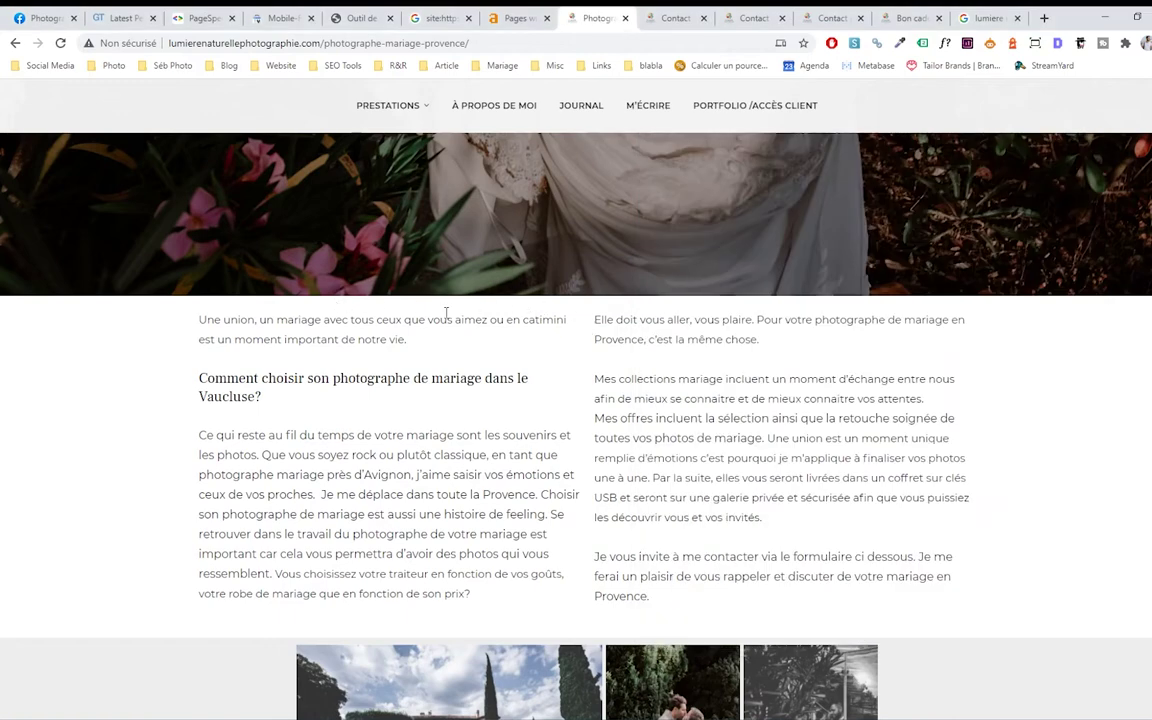
Check the Prestations submenu and shorten the page address in the browser so it ends in "photographe-mariage/"
scroll(393, 129, up, 5)
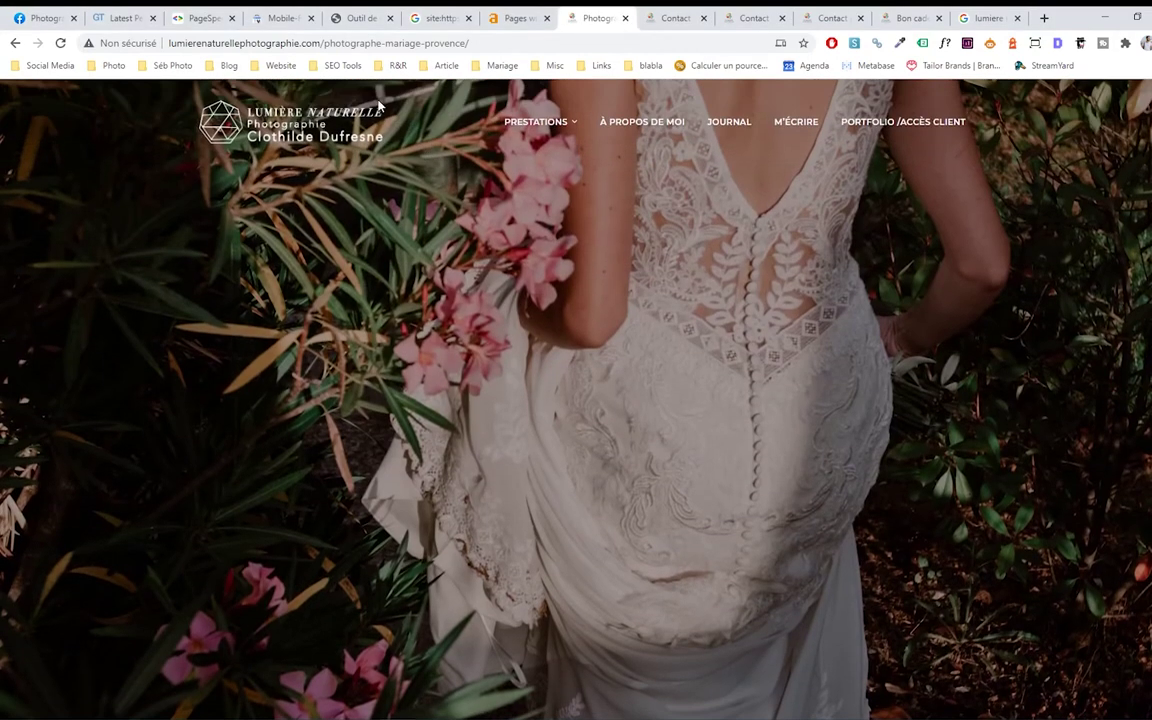
mouse_move(553, 127)
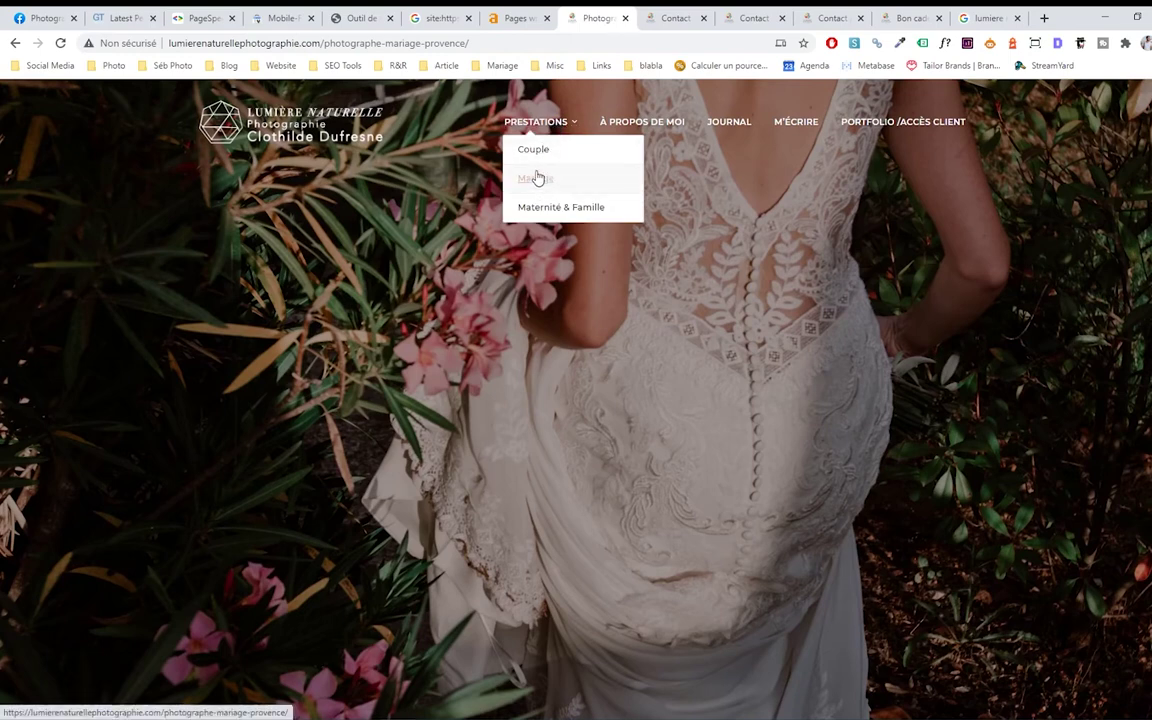
click(618, 43)
key(BackSpace)
key(BackSpace)
key(BackSpace)
key(BackSpace)
key(BackSpace)
key(BackSpace)
key(BackSpace)
key(BackSpace)
key(BackSpace)
key(BackSpace)
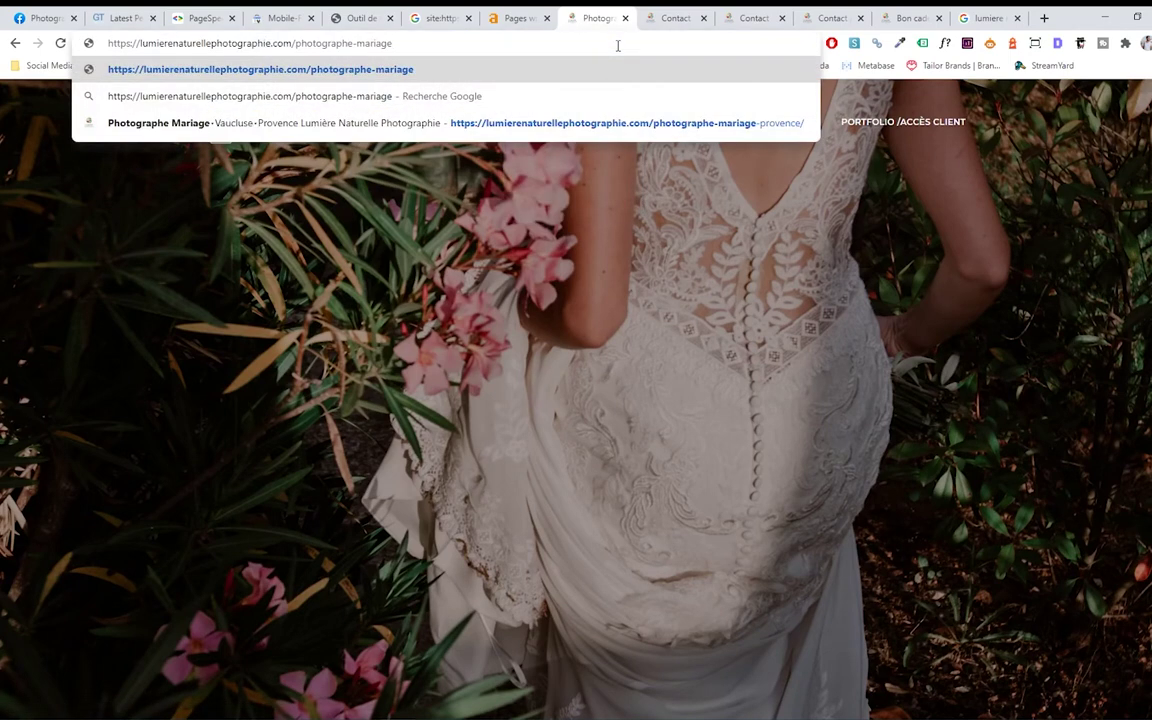
text(/)
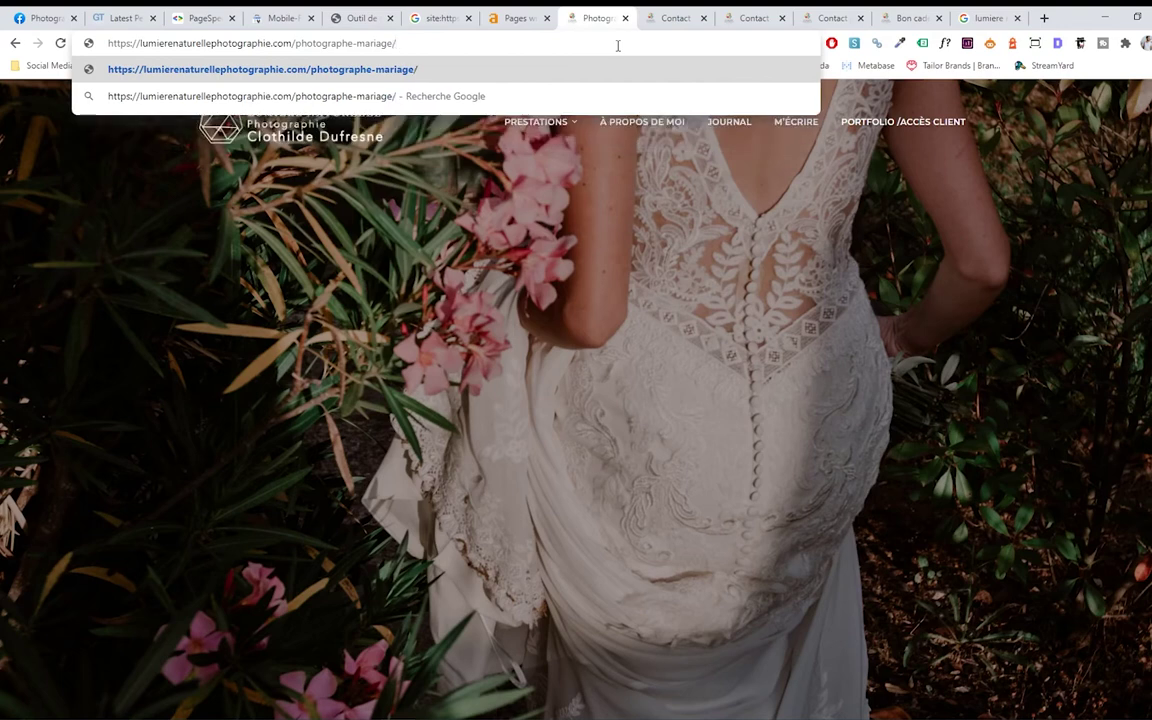
Try "prov" as the sub-page in the address and replace it with "vaucluse", without loading the address
text(prov)
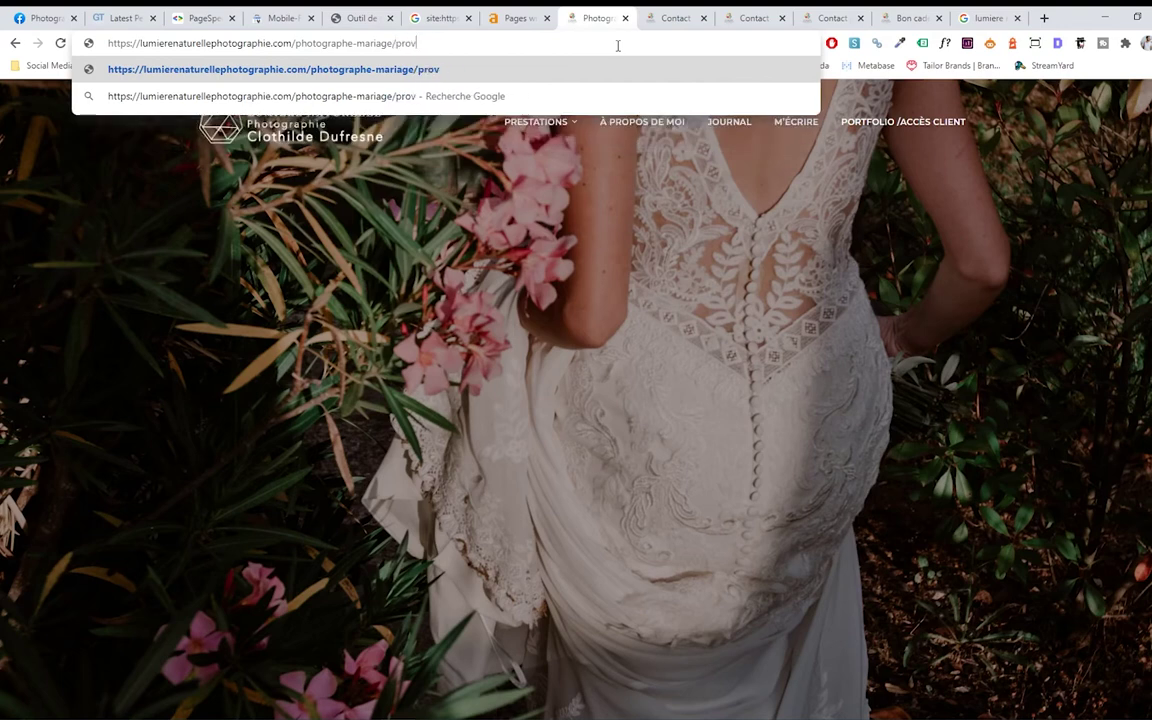
key(BackSpace)
key(BackSpace)
key(BackSpace)
key(BackSpace)
text(vaucluse)
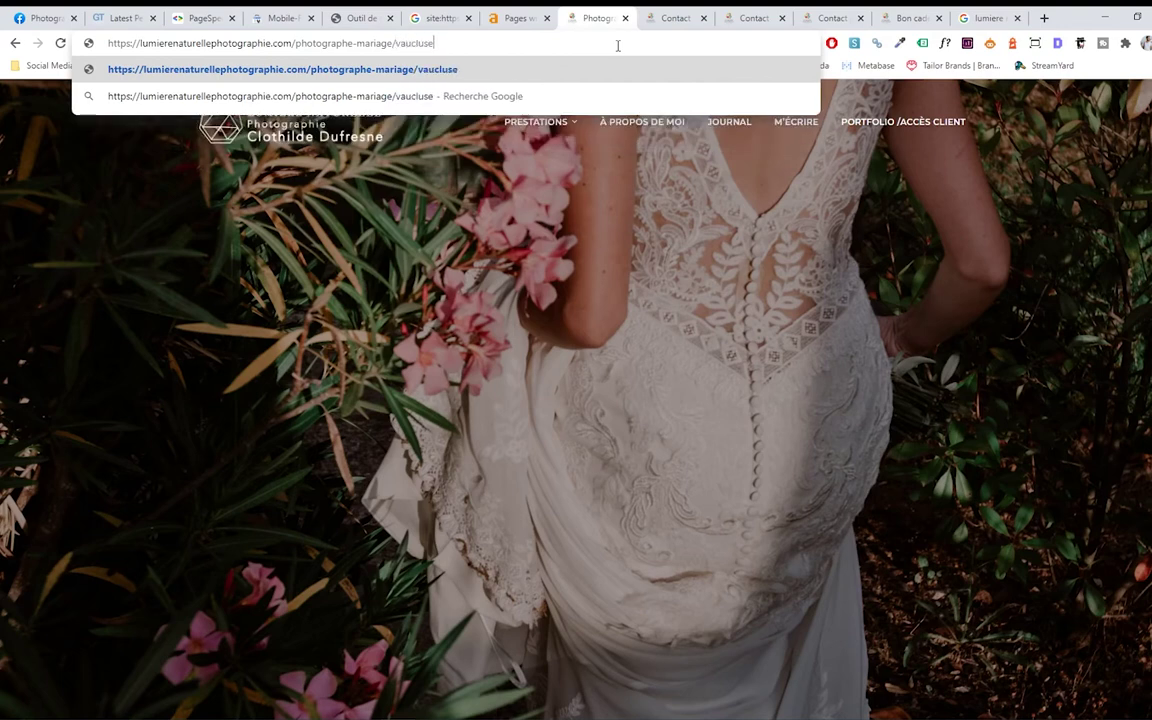
Look through the wedding page's photo grid, viewing the fountain photo enlarged and closing it again
scroll(640, 330, down, 5)
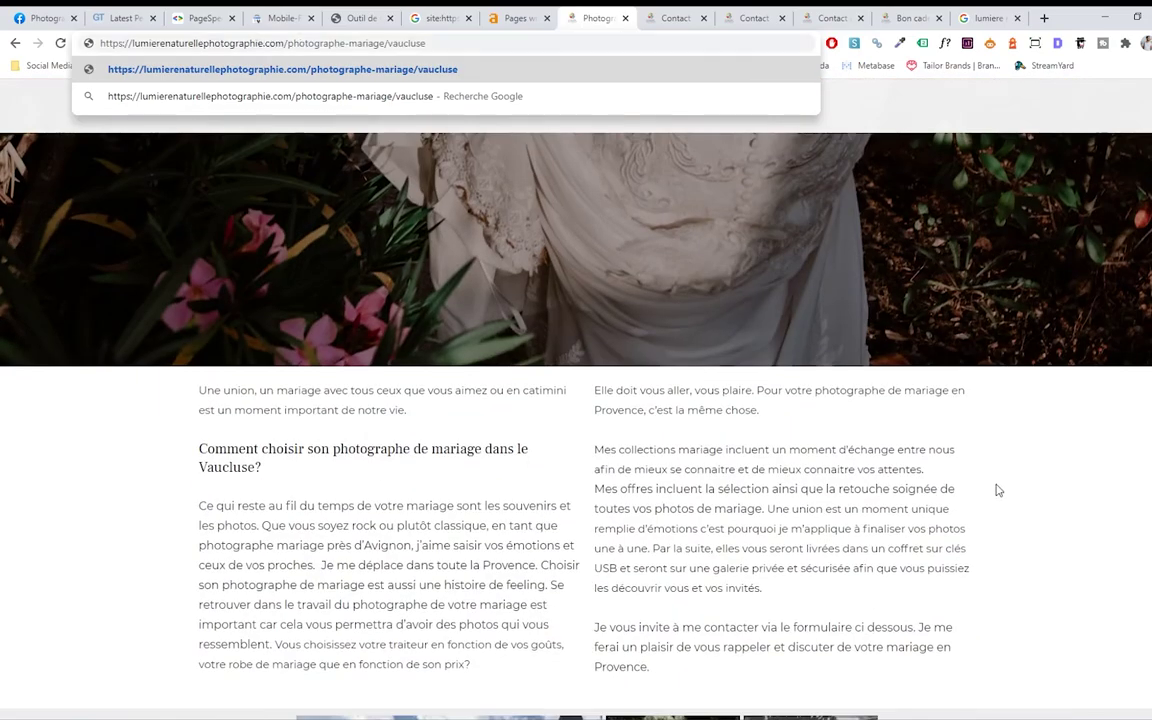
scroll(957, 465, down, 1)
scroll(957, 465, down, 6)
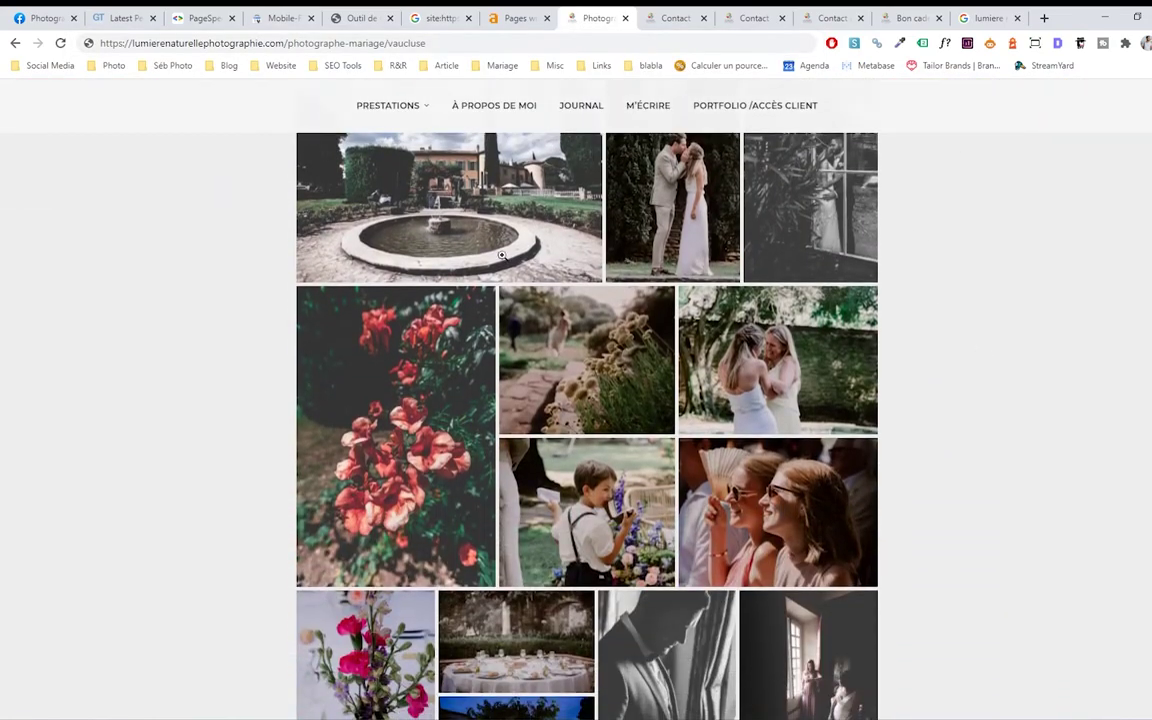
scroll(578, 307, up, 3)
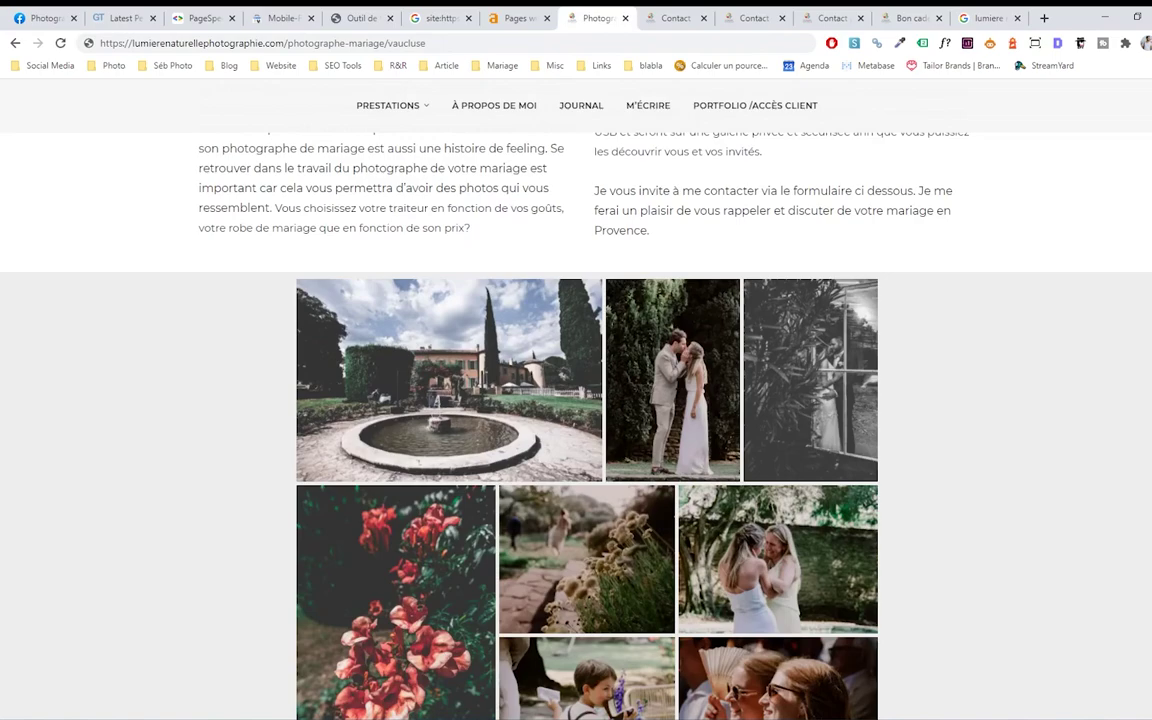
click(430, 397)
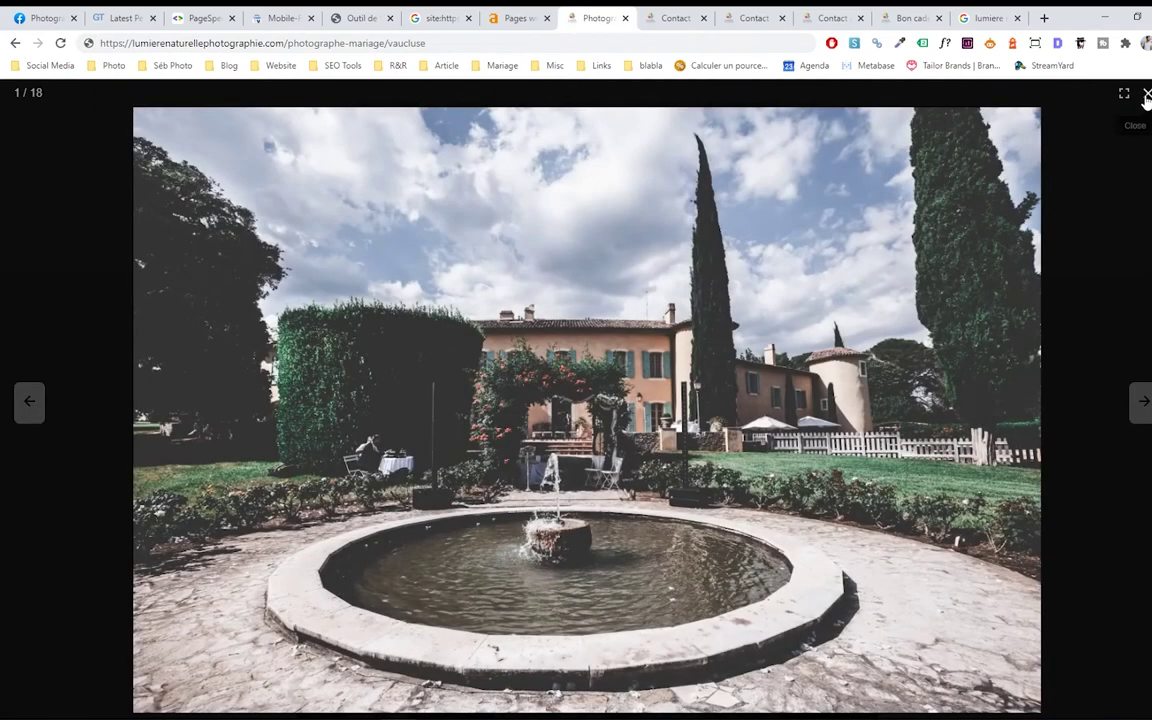
click(1143, 97)
scroll(507, 362, down, 6)
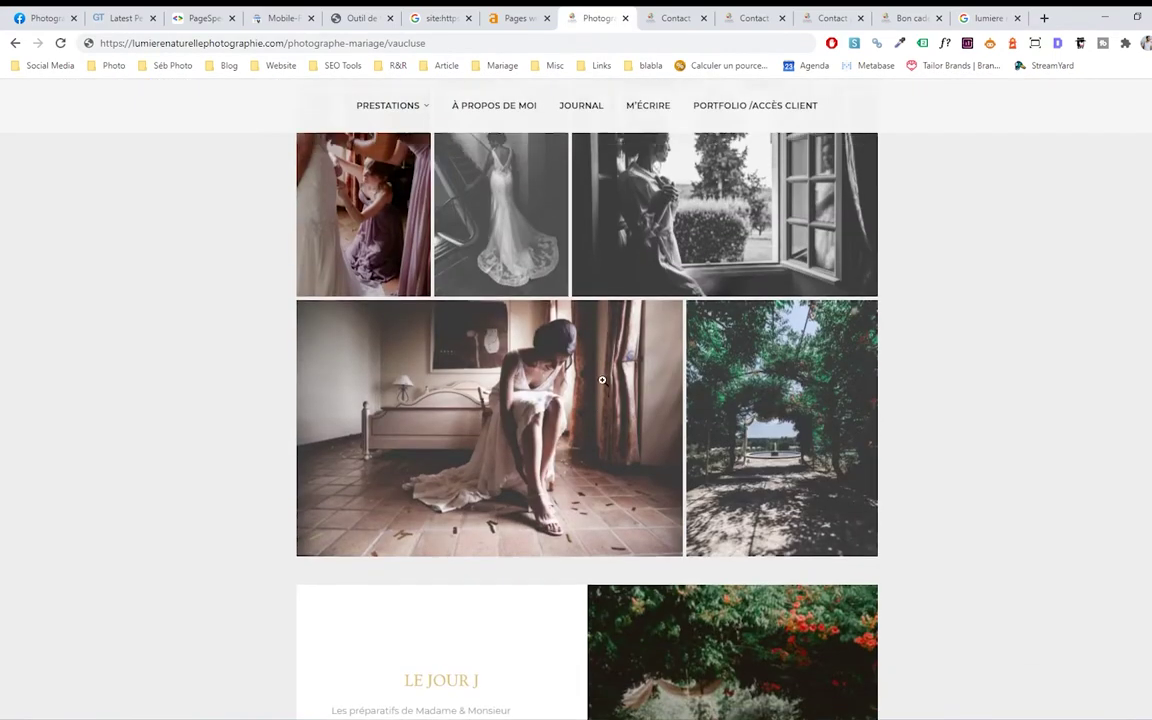
Examine how the wedding page arranges its introductory text, photo grid and the Le Jour J and Les Options offers
scroll(743, 300, up, 3)
scroll(578, 400, up, 3)
scroll(578, 400, down, 8)
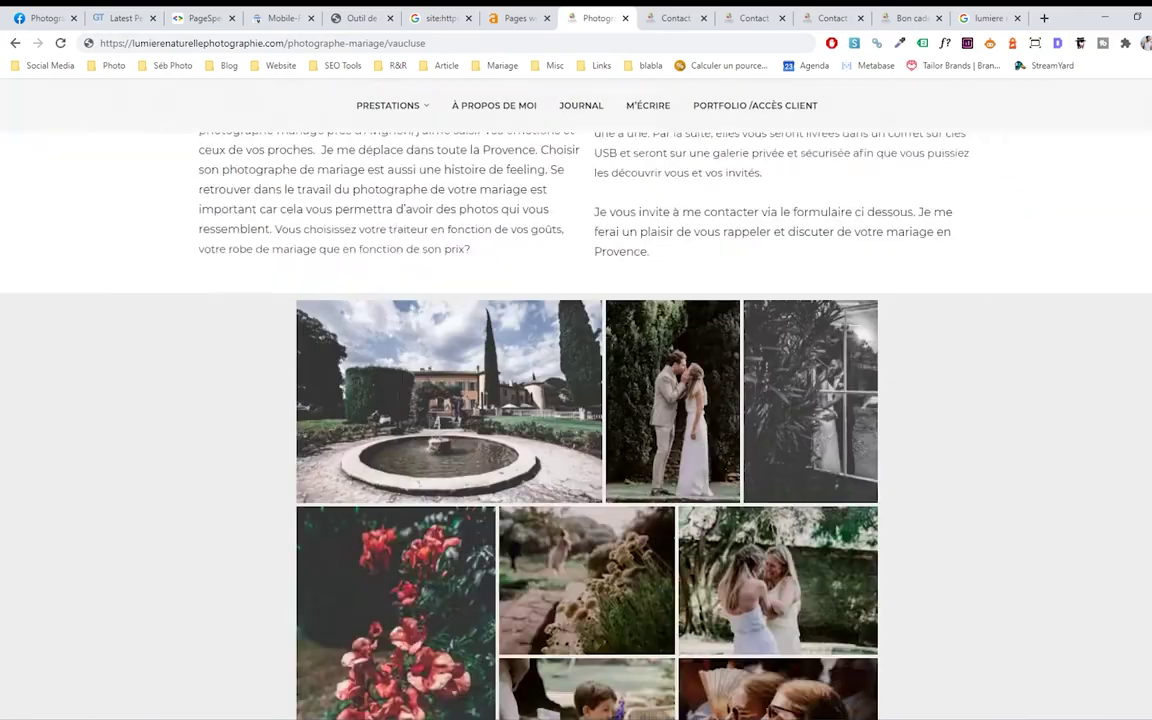
scroll(587, 400, up, 6)
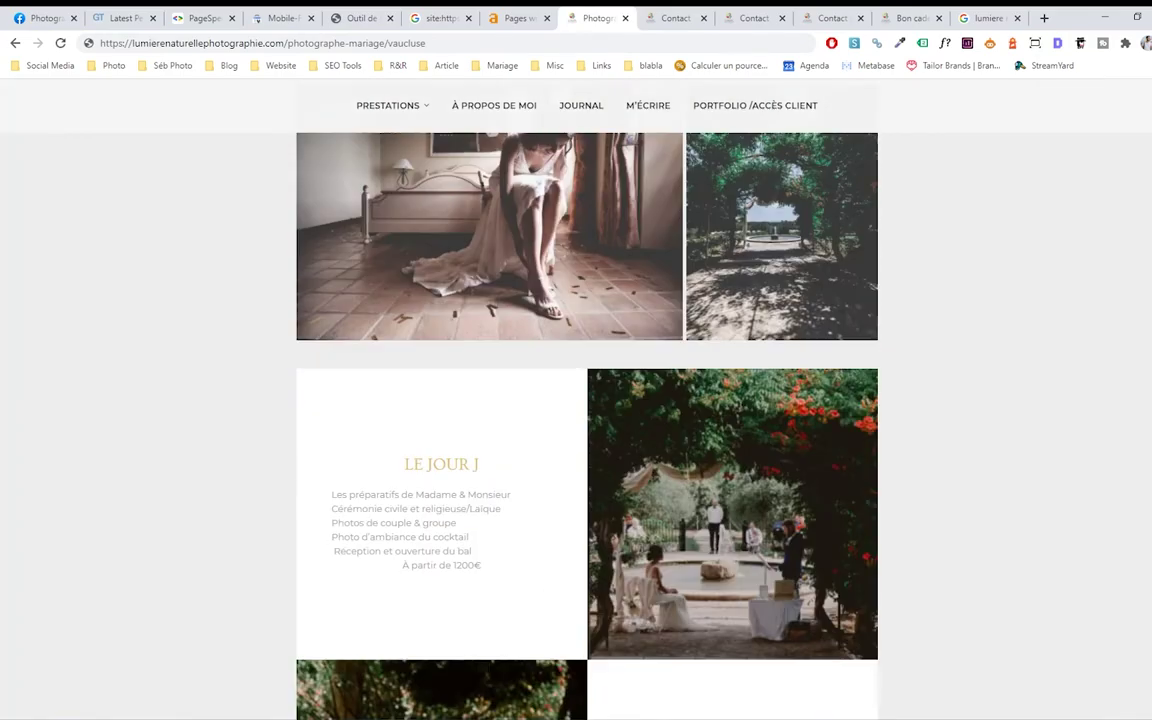
scroll(1040, 355, up, 5)
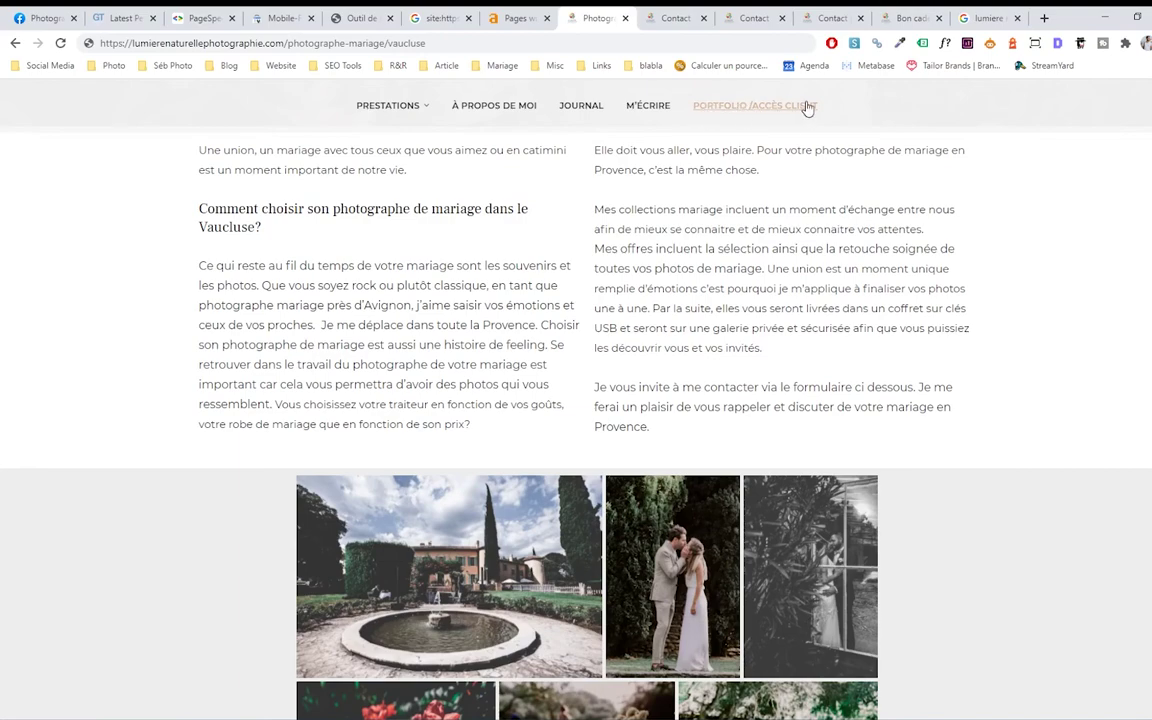
scroll(716, 110, up, 1)
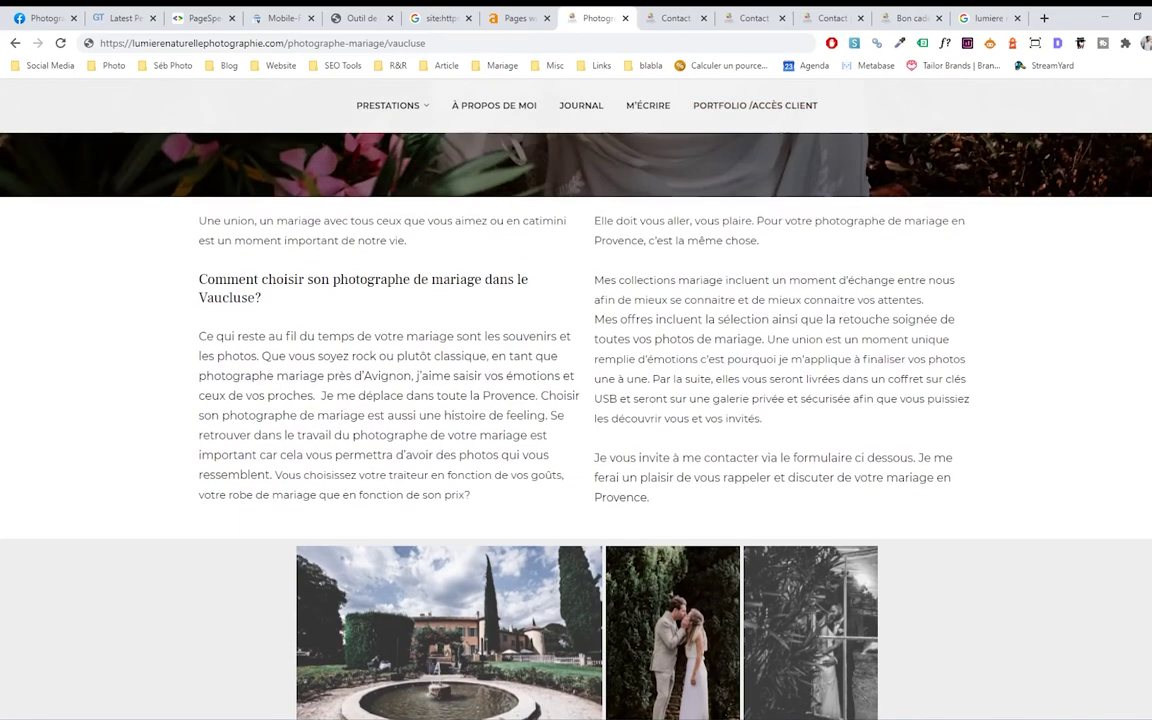
scroll(576, 420, down, 10)
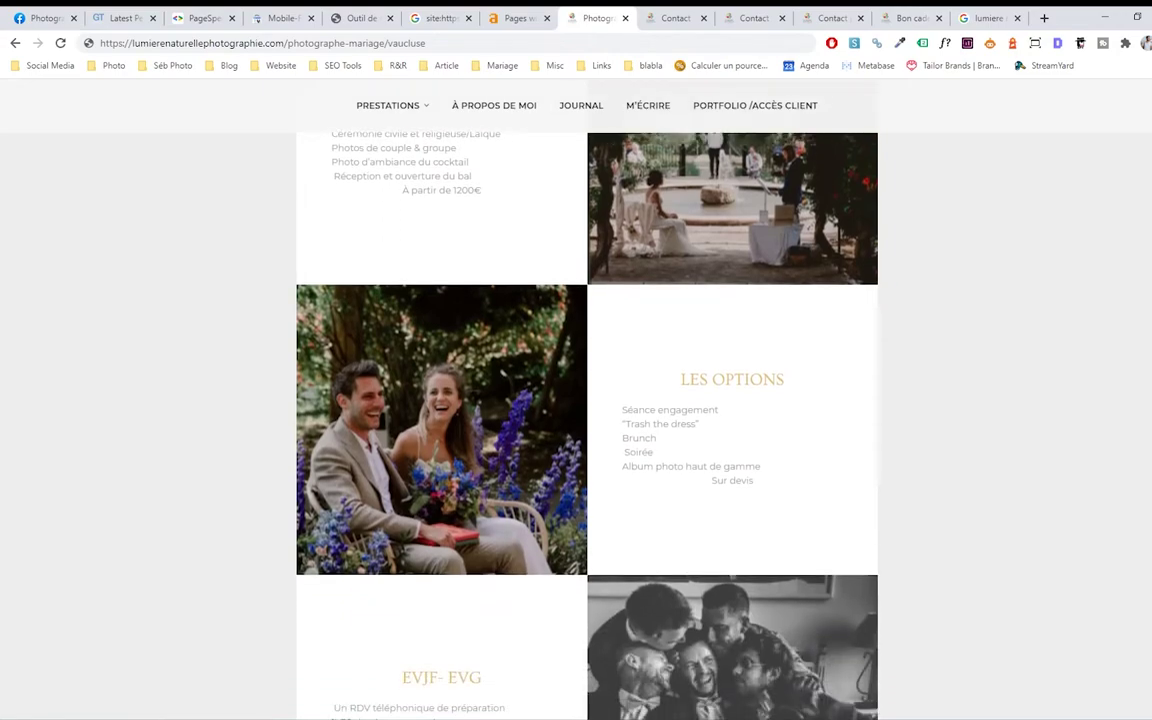
scroll(576, 420, up, 3)
scroll(980, 368, up, 8)
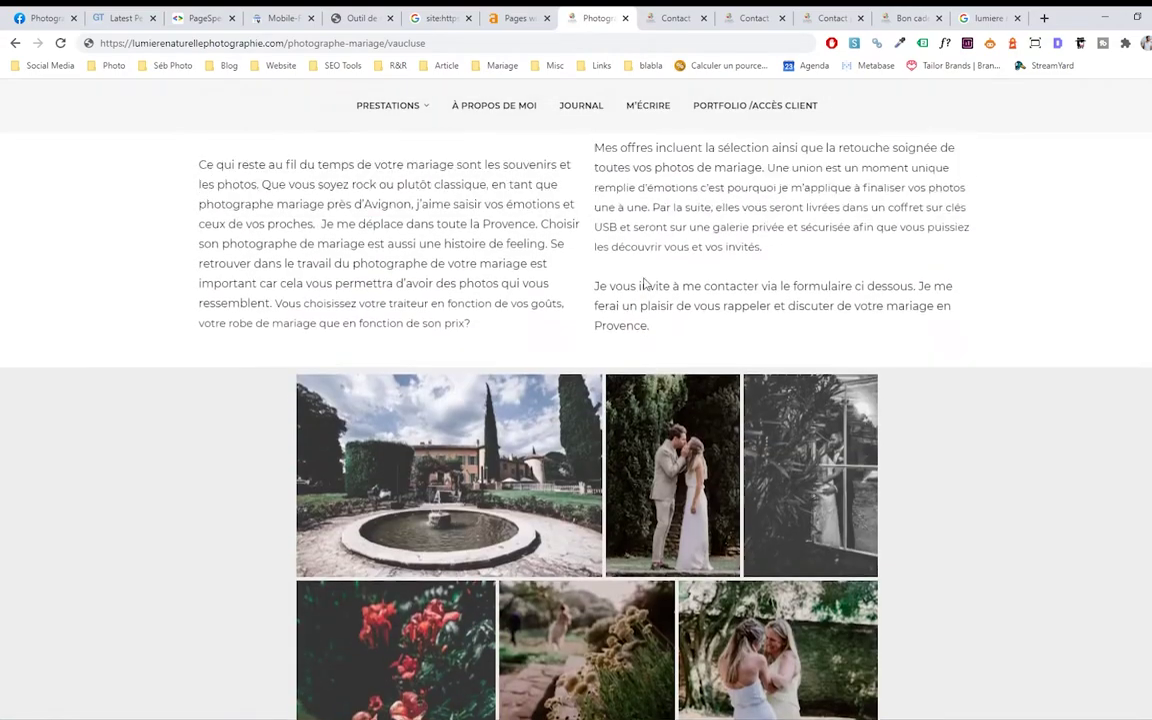
Trace the second column of introductory text and review the photos and offer blocks that follow it
scroll(645, 285, up, 3)
drag(594, 310, 650, 586)
scroll(590, 500, down, 10)
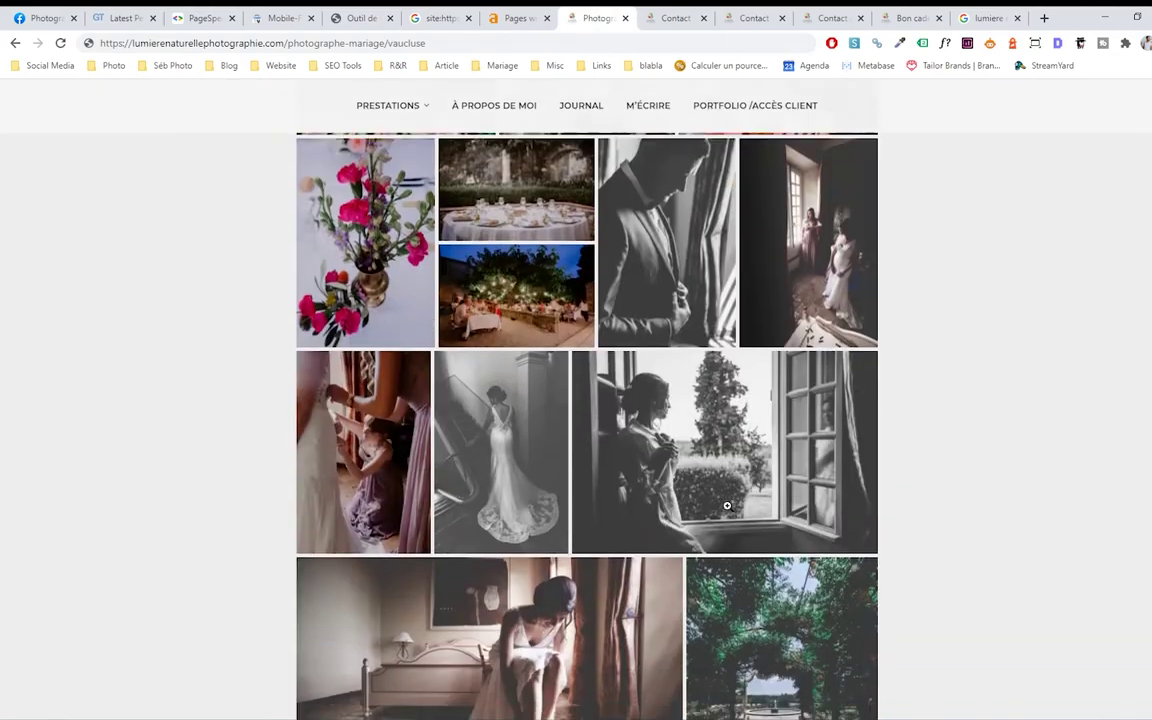
scroll(590, 498, down, 2)
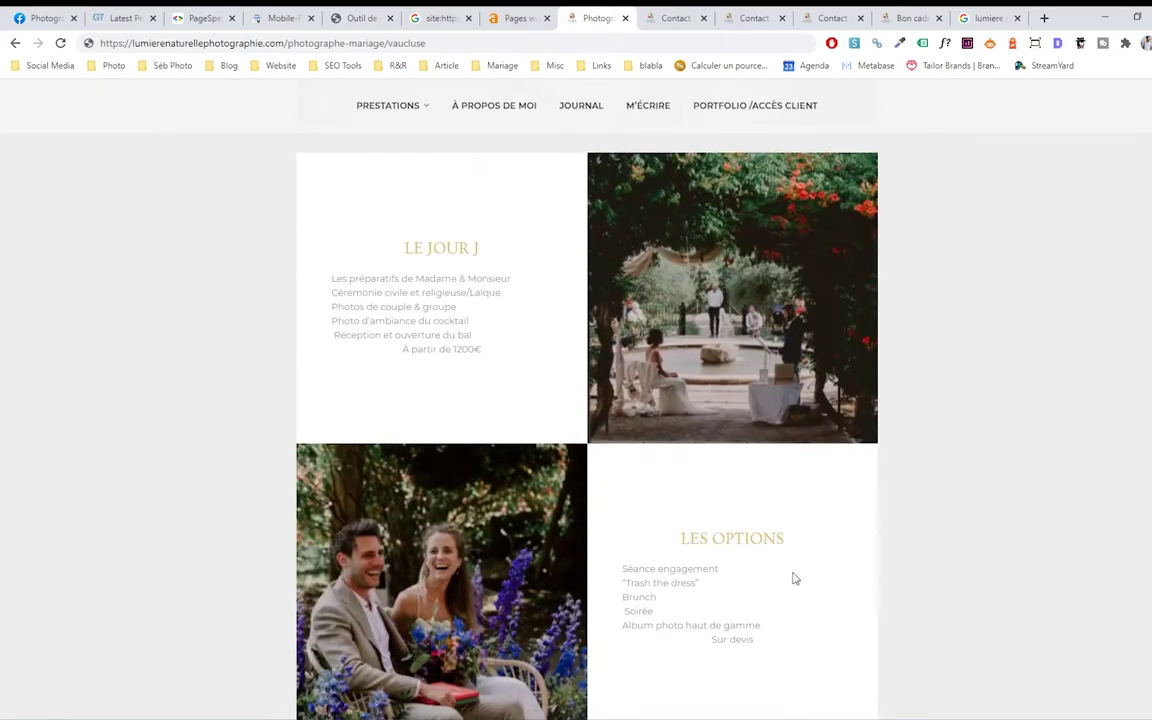
scroll(350, 332, up, 1)
scroll(350, 332, up, 2)
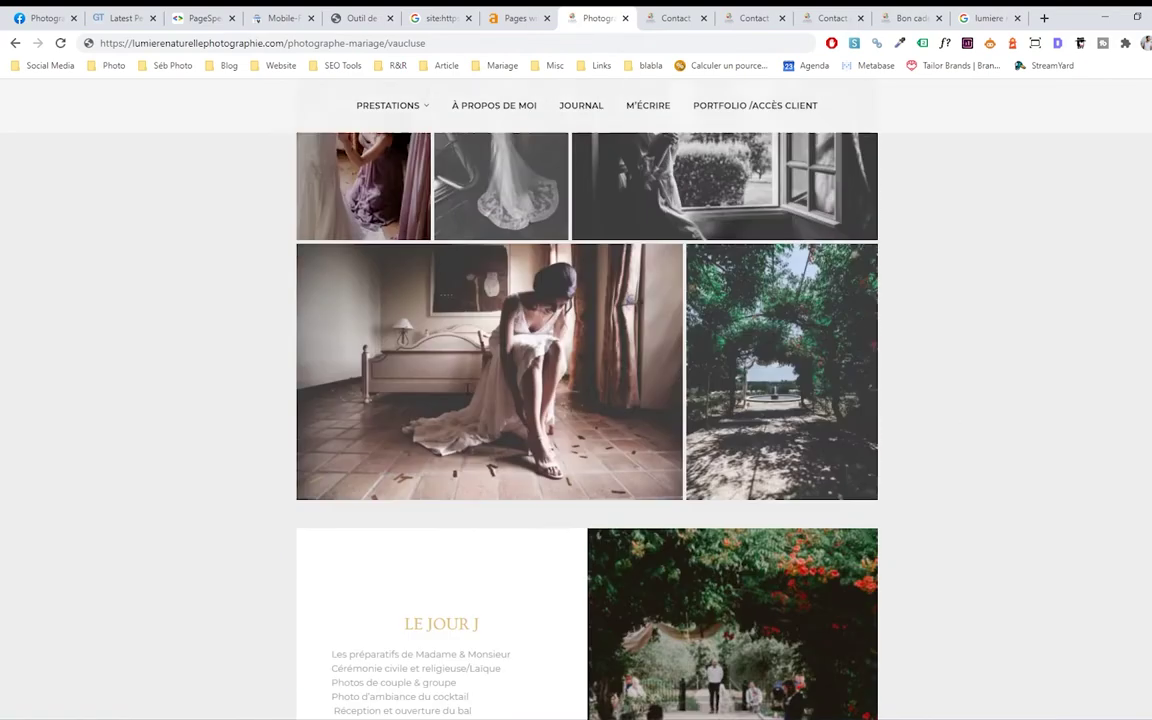
scroll(492, 400, down, 1)
scroll(492, 400, down, 3)
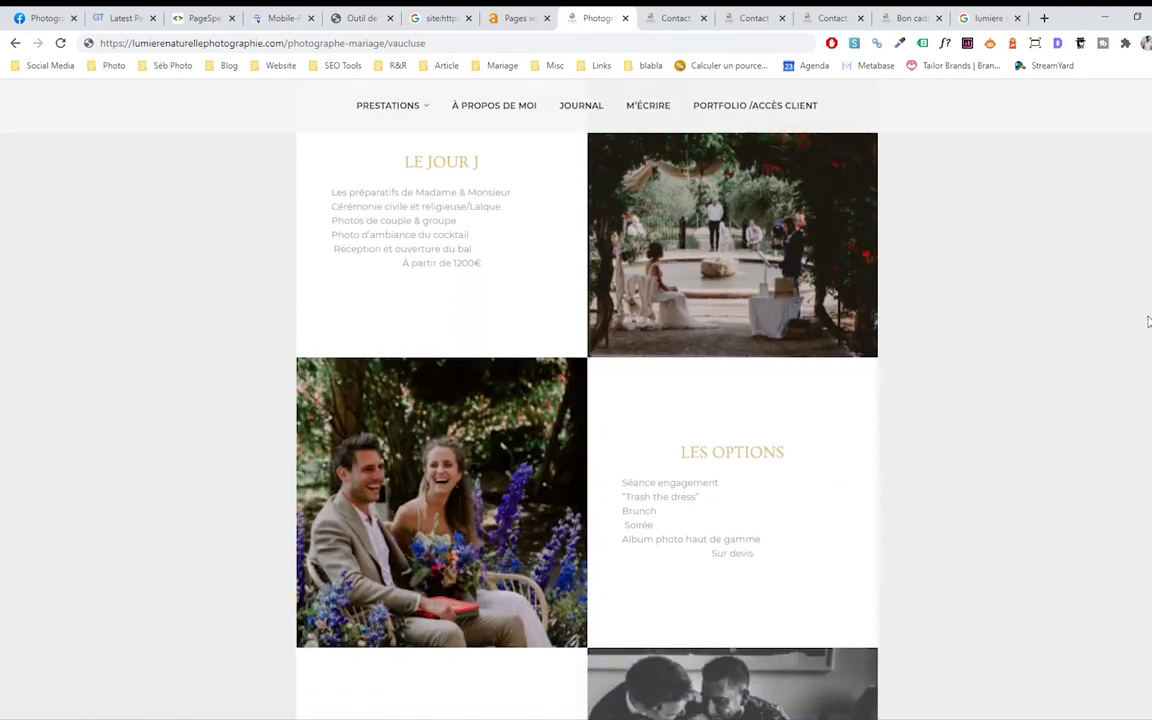
Return to the wedding page's two-column introductory text and clear the text selection
drag(1151, 322, 1151, 417)
scroll(385, 270, up, 3)
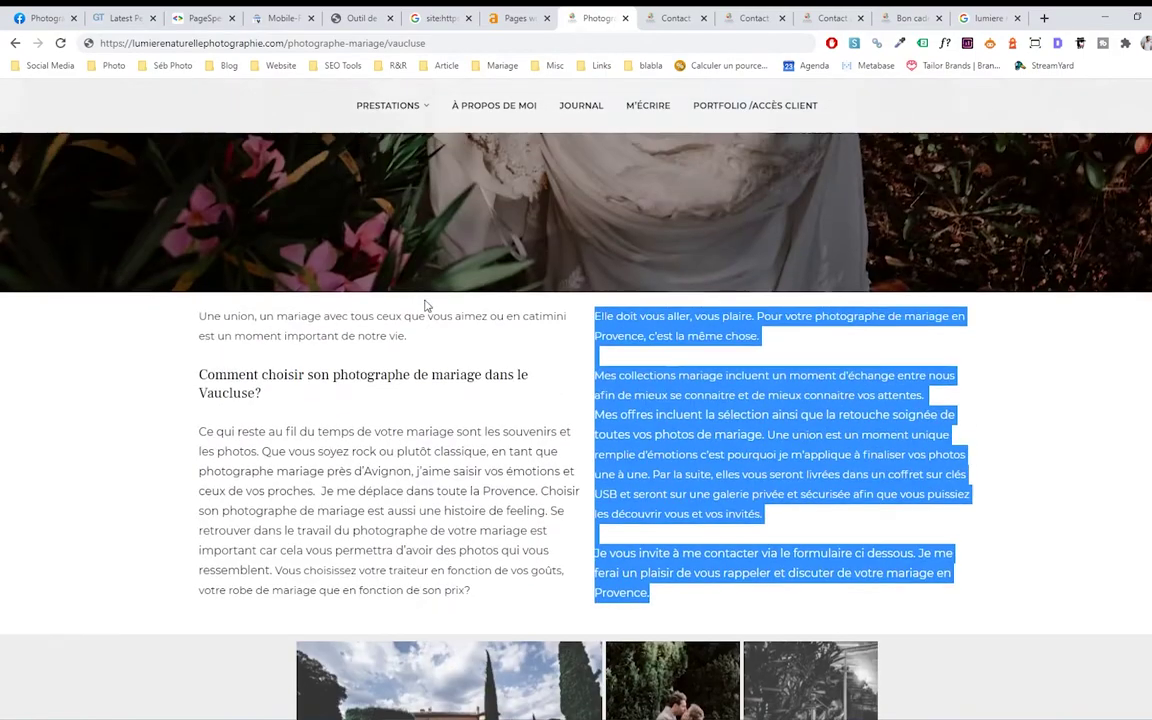
click(622, 430)
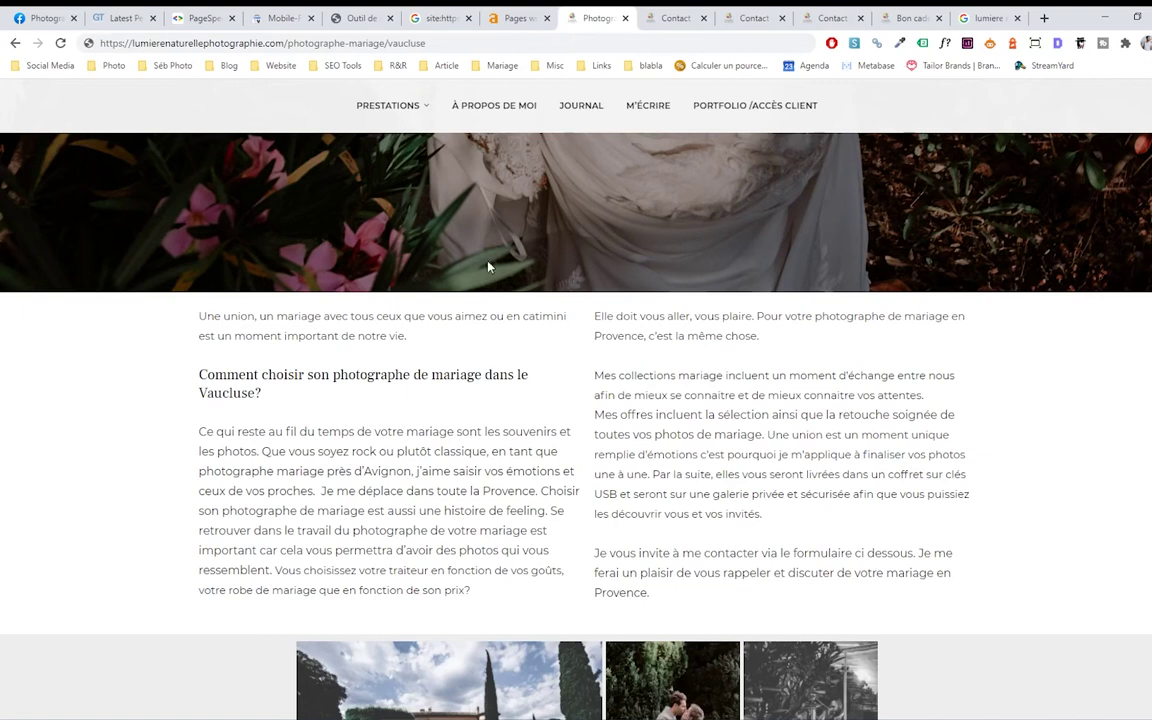
Open the Couple service page and review its title, under-construction notice and photo grid
mouse_move(411, 106)
click(388, 136)
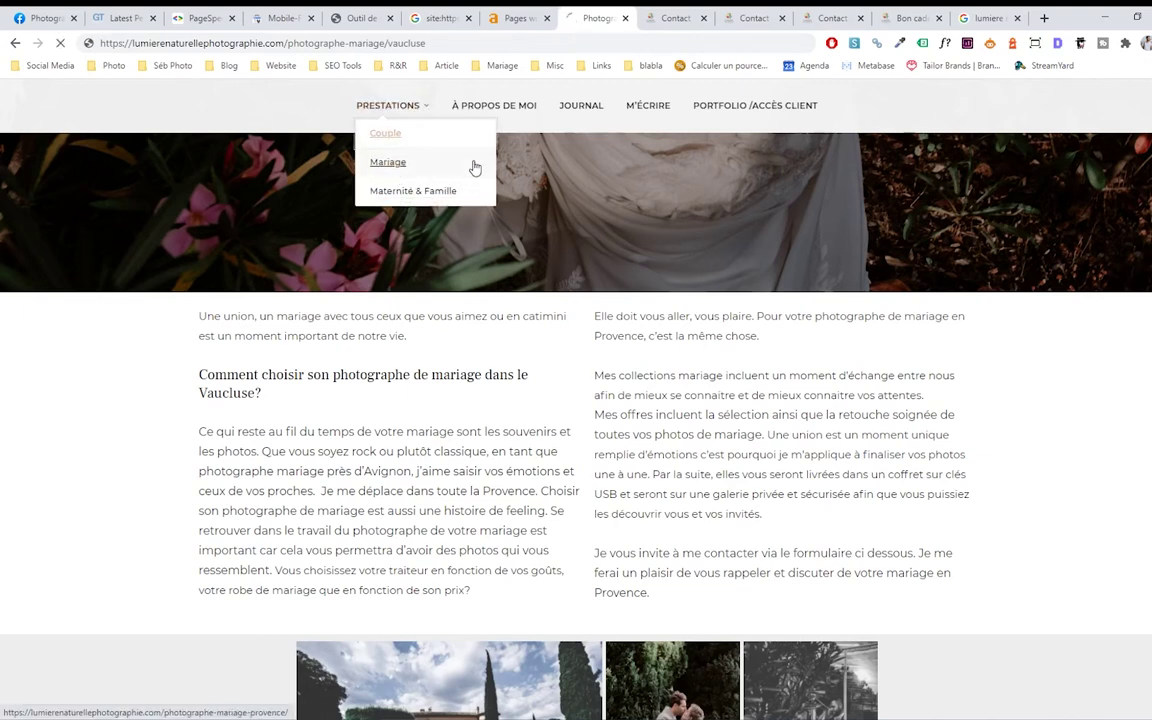
click(475, 168)
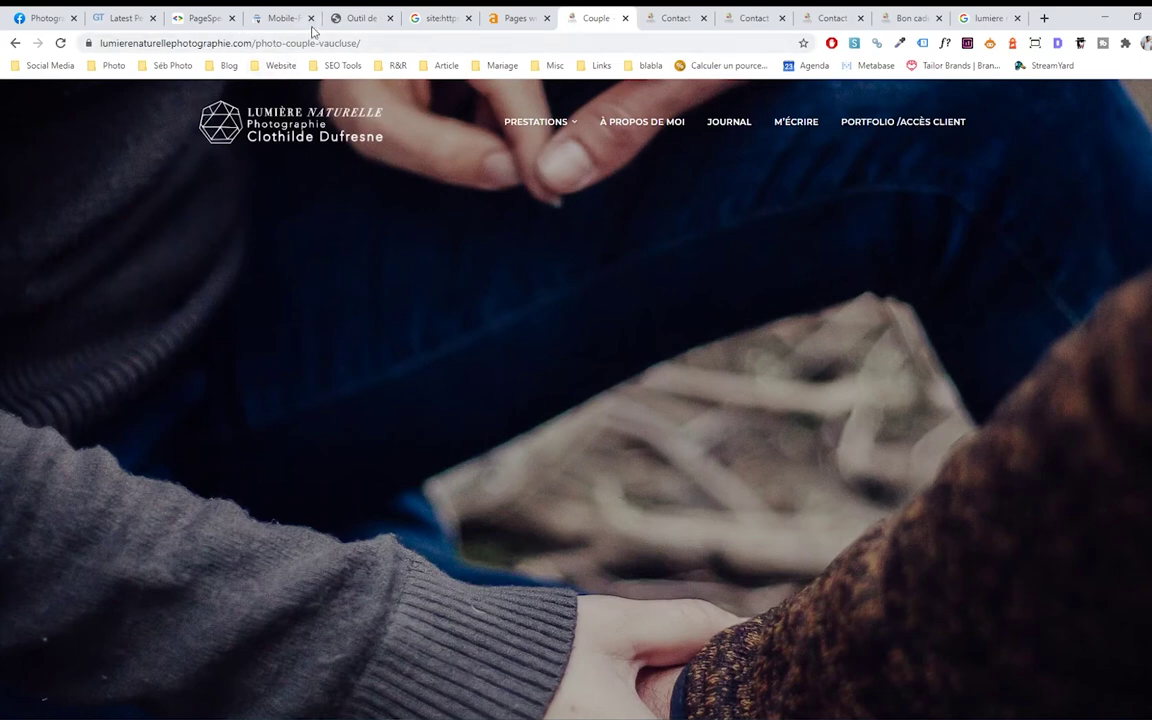
scroll(550, 237, down, 7)
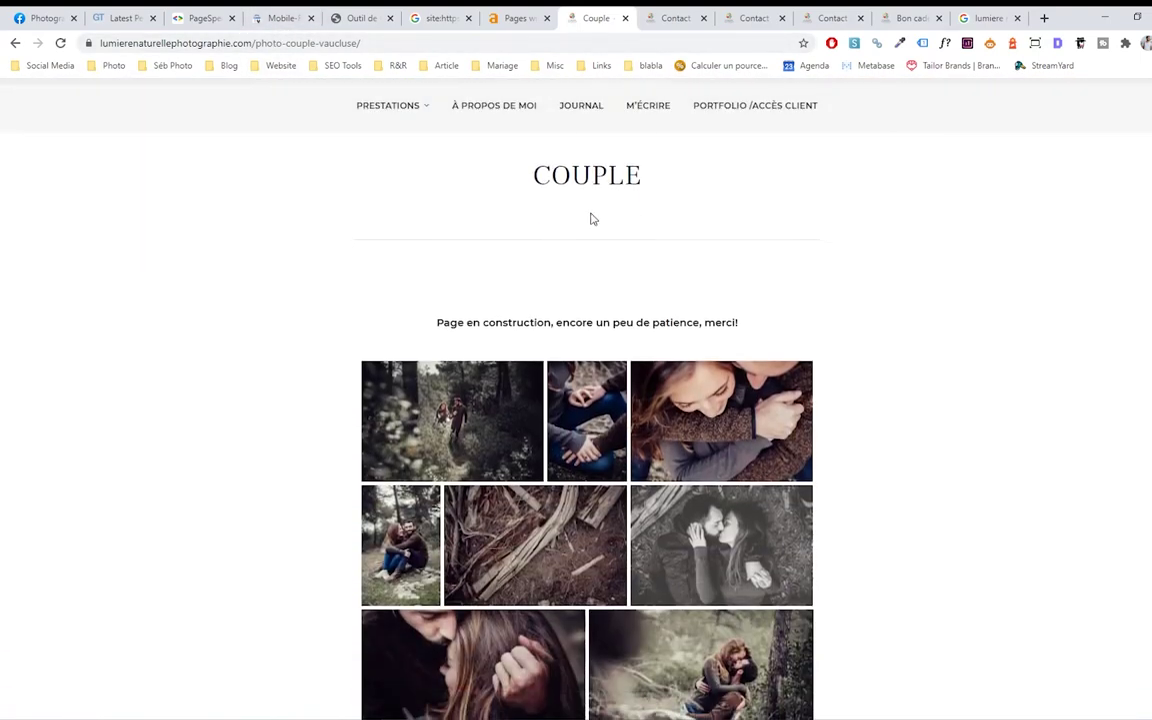
scroll(594, 216, down, 2)
scroll(522, 327, up, 2)
drag(700, 322, 758, 347)
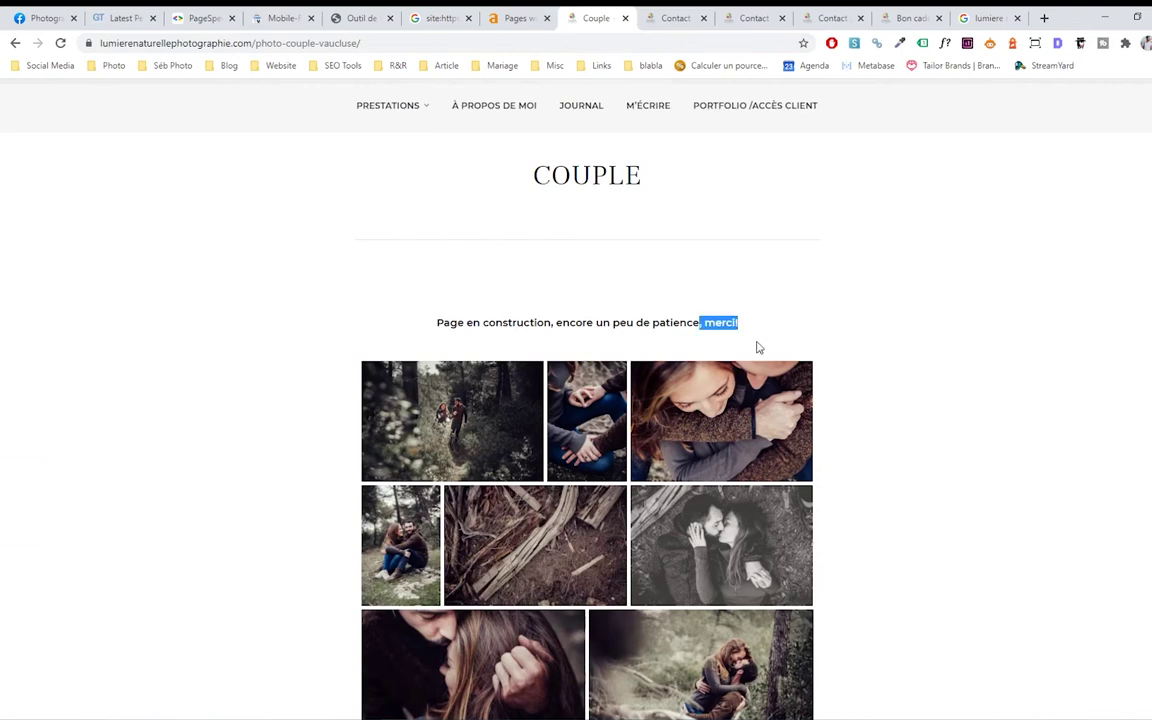
Open the Maternité & Famille service page
scroll(460, 200, up, 3)
mouse_move(403, 105)
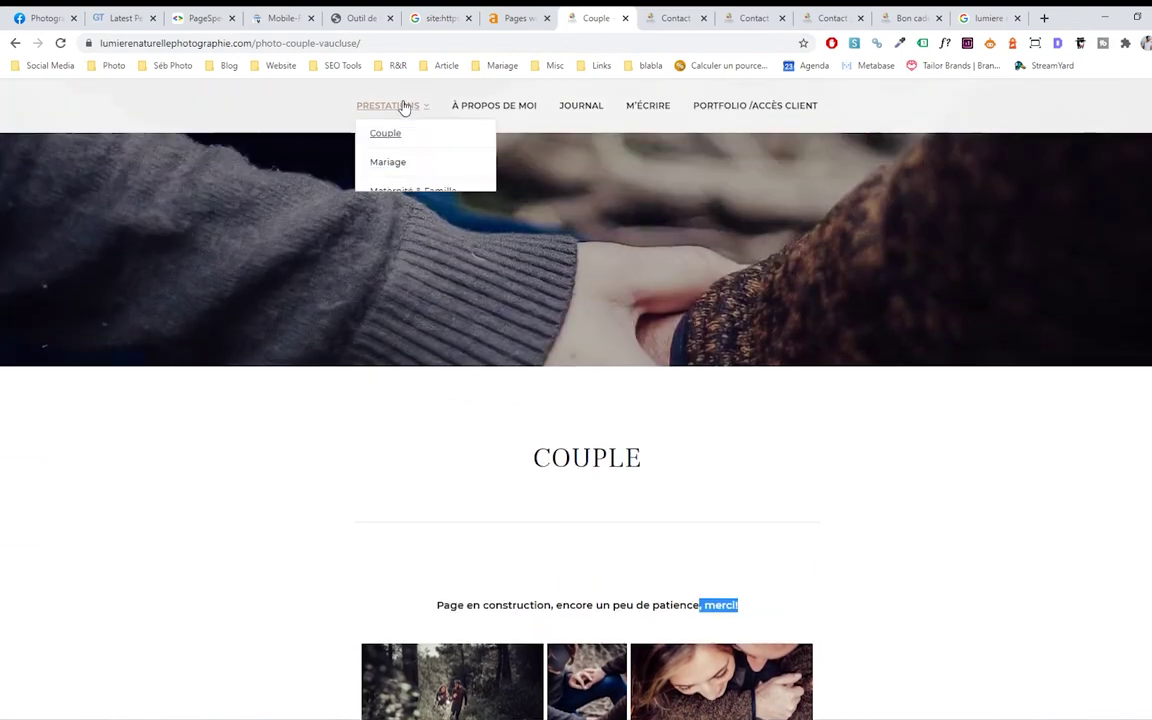
click(399, 195)
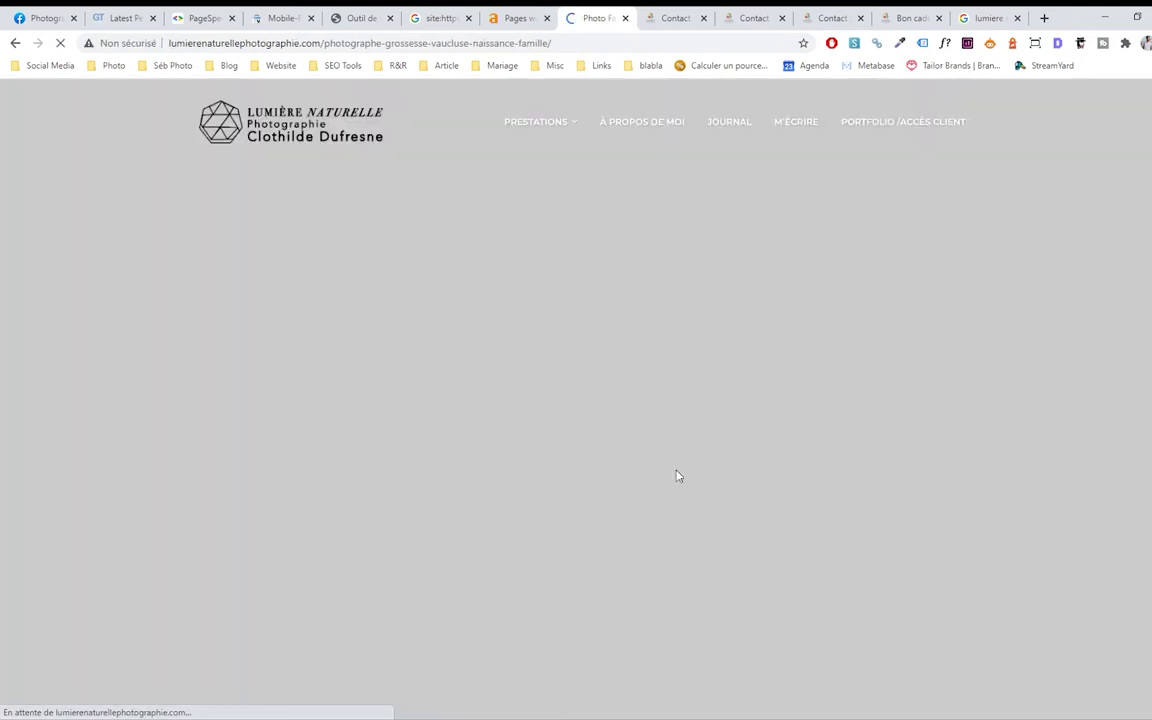
scroll(670, 464, down, 3)
scroll(670, 463, up, 3)
scroll(666, 457, down, 1)
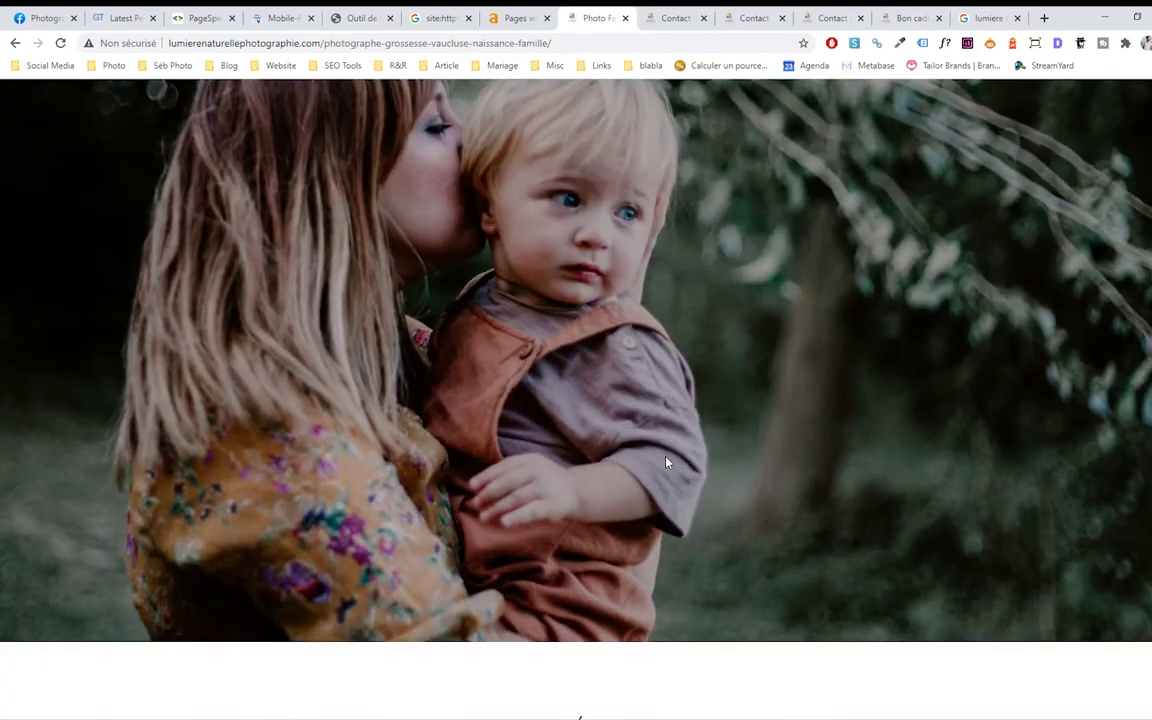
Skim the Maternité & Famille page from its introductory text through the session offers and combined packages to the contact form
scroll(666, 462, down, 10)
scroll(525, 255, down, 3)
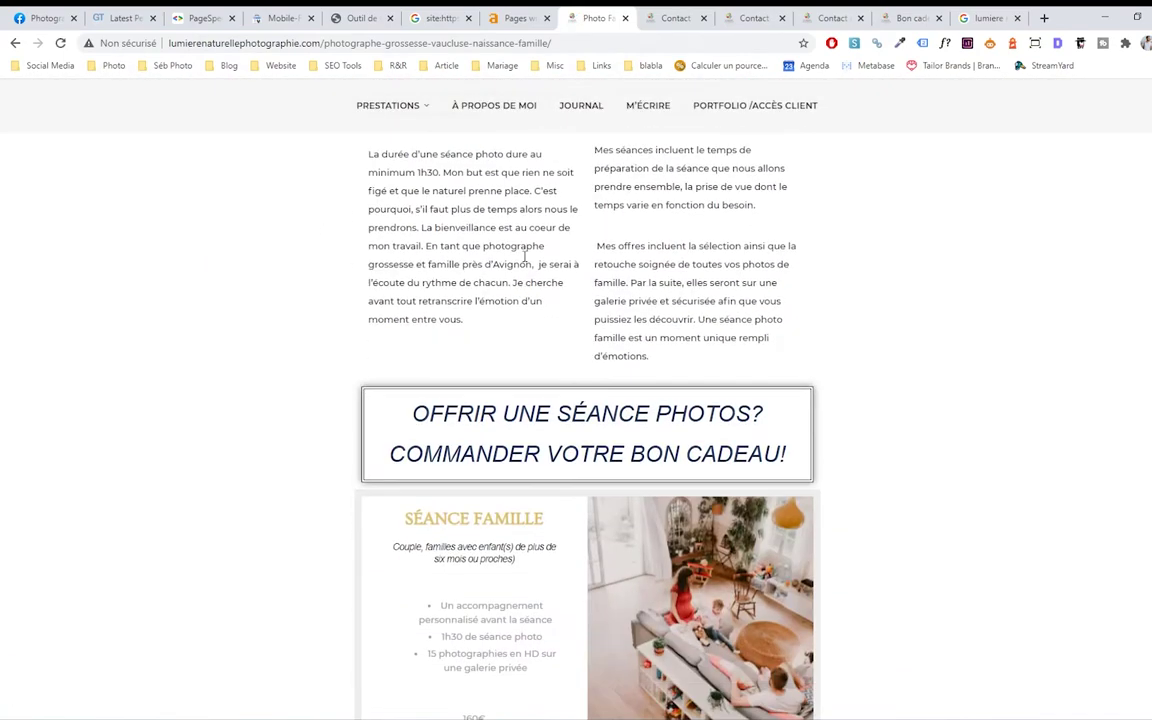
scroll(525, 260, down, 8)
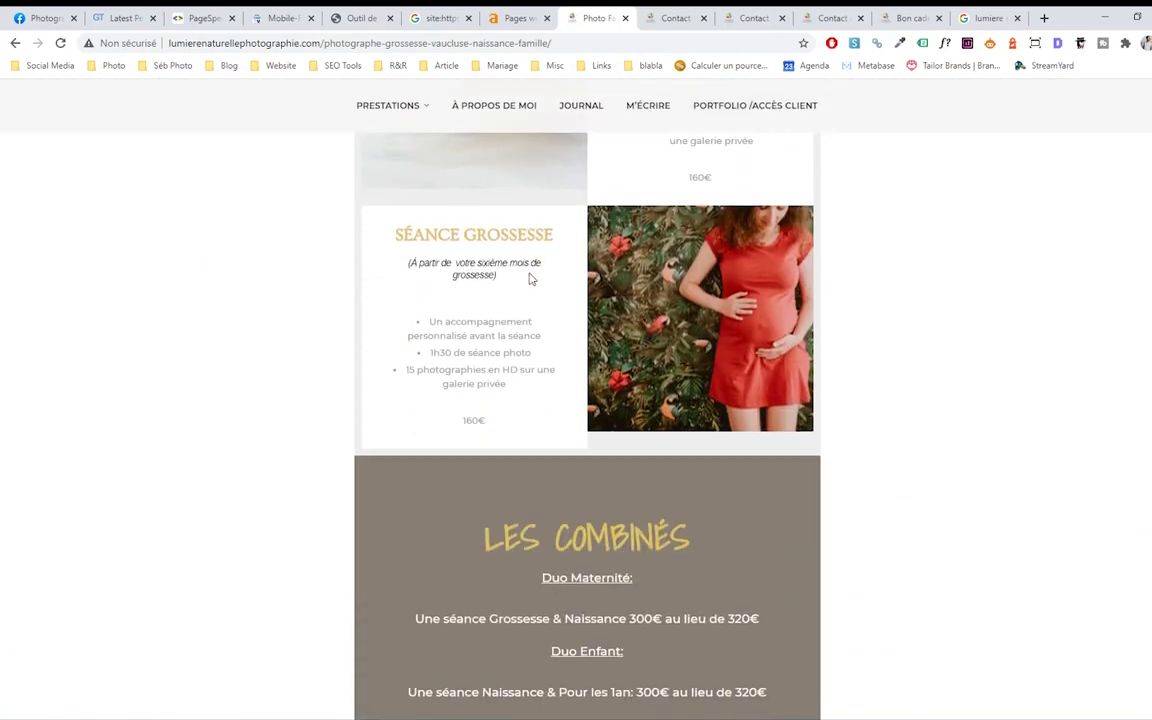
scroll(531, 279, down, 4)
scroll(582, 295, down, 2)
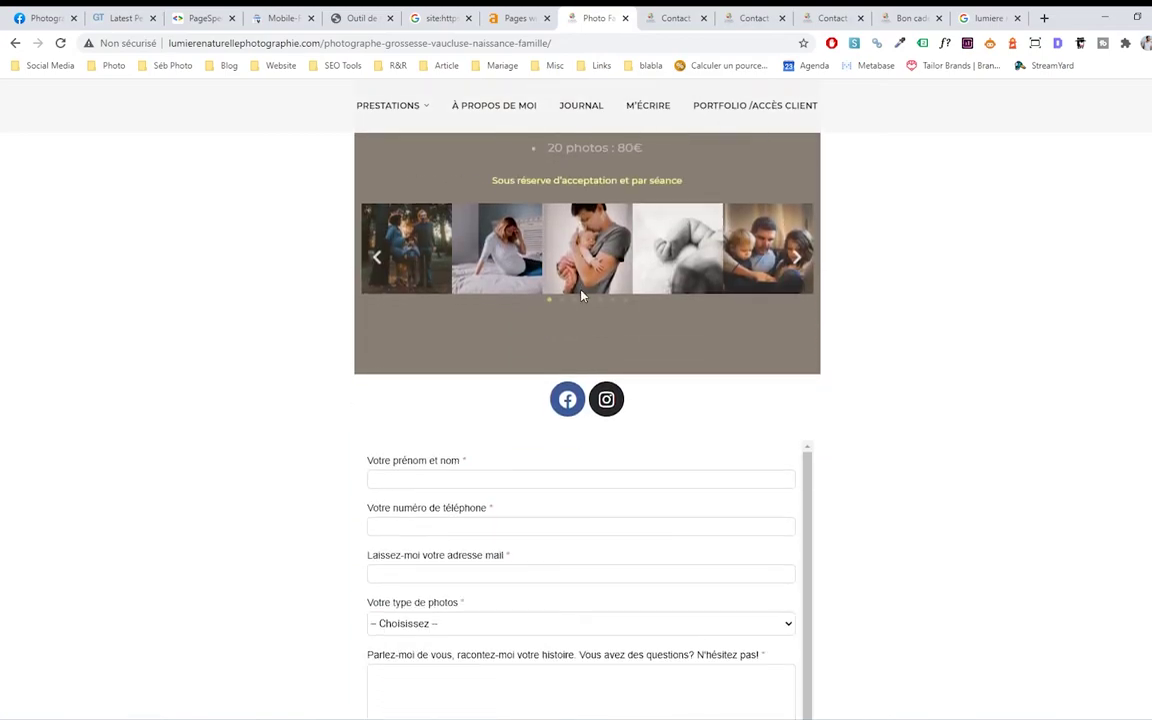
scroll(576, 400, up, 20)
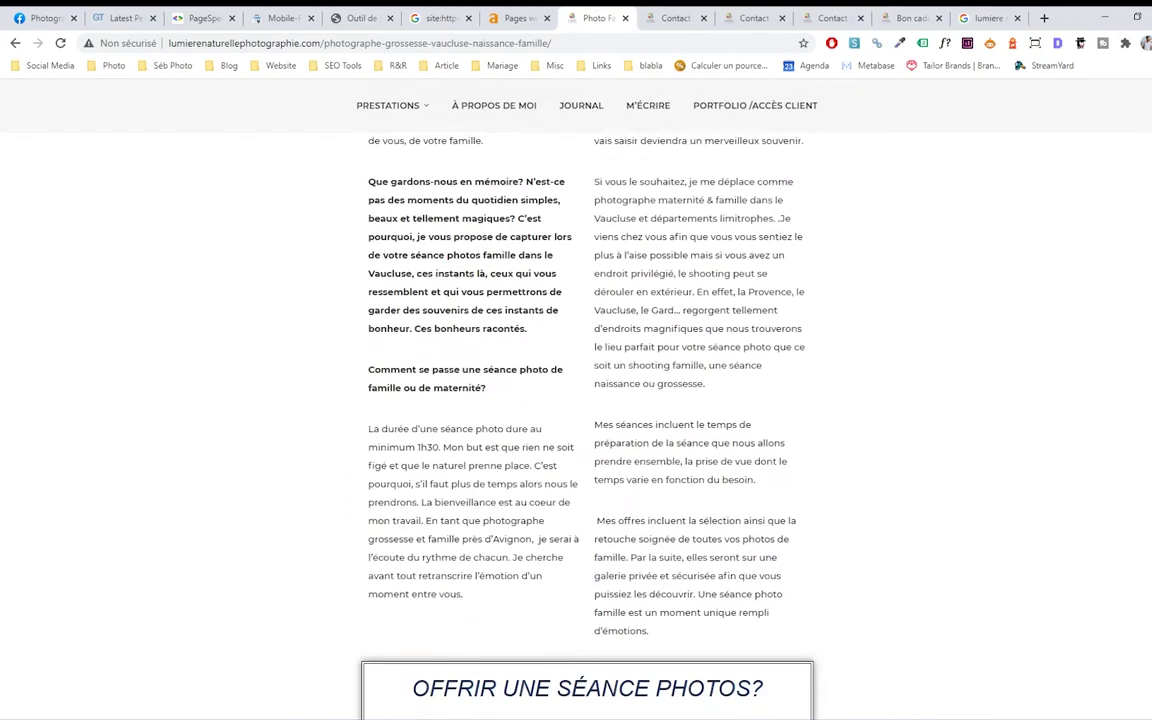
scroll(576, 400, down, 4)
scroll(361, 303, down, 12)
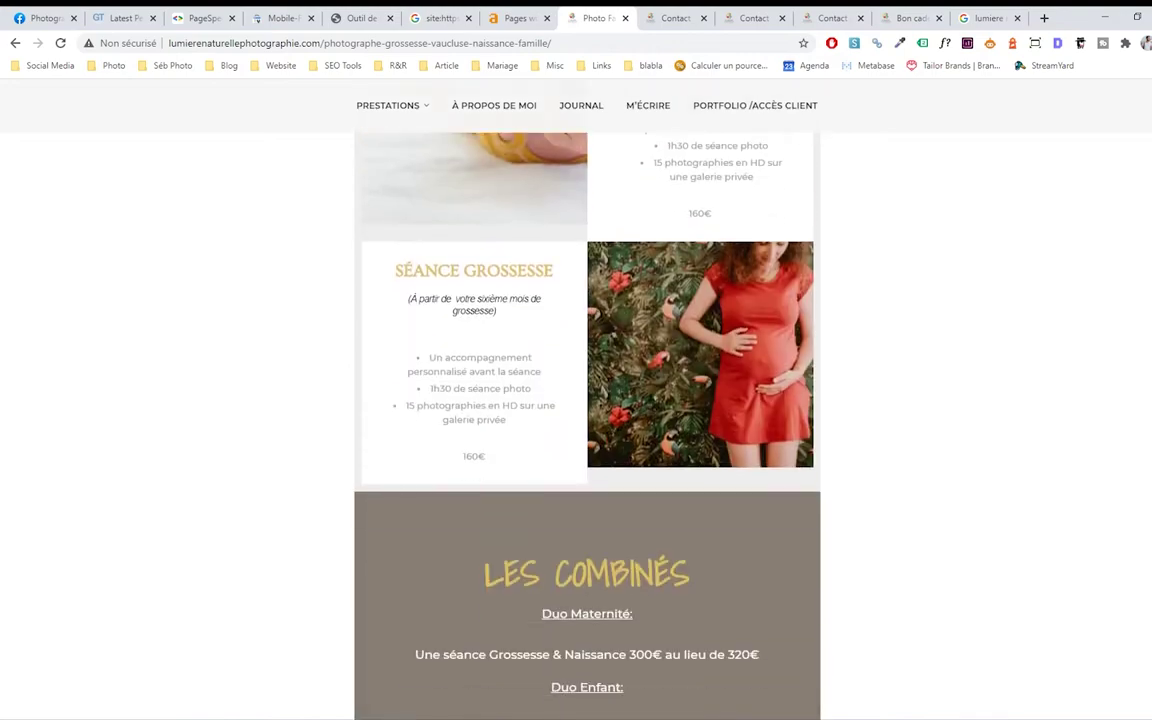
Examine how the Maternité & Famille page arranges its title, two-column text, gift voucher banner and session offers
scroll(361, 303, up, 6)
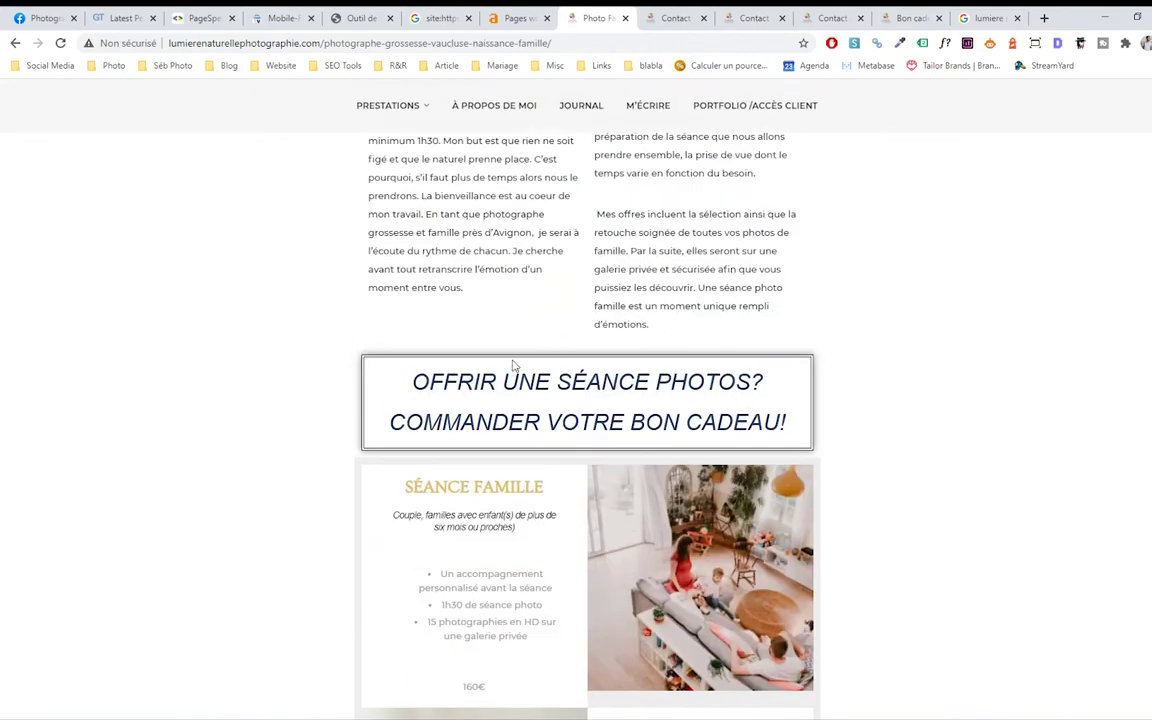
scroll(513, 366, up, 8)
scroll(561, 368, down, 3)
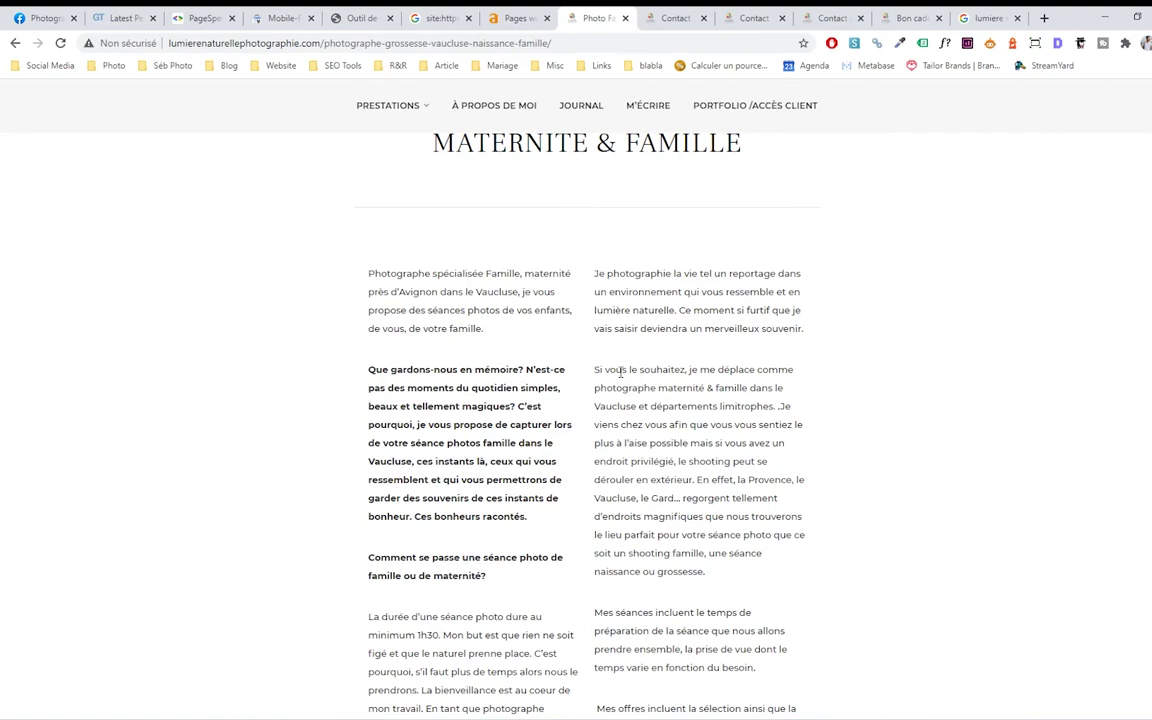
scroll(580, 360, down, 2)
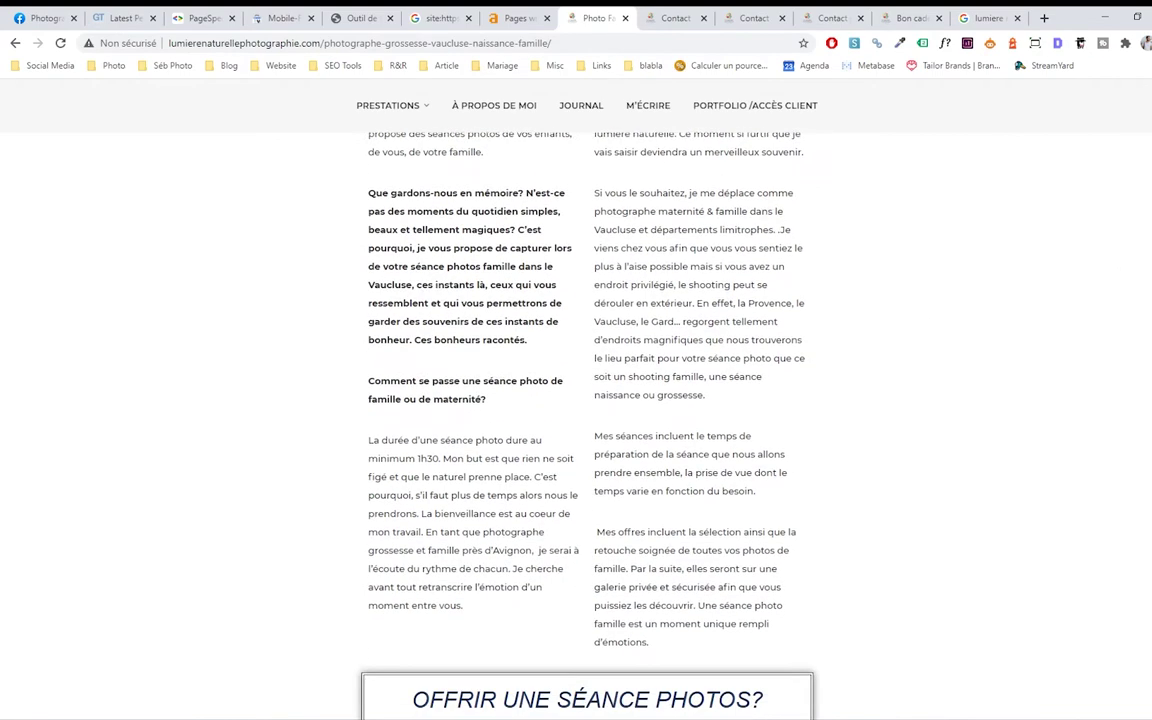
scroll(580, 360, up, 1)
scroll(463, 423, up, 3)
scroll(663, 470, down, 3)
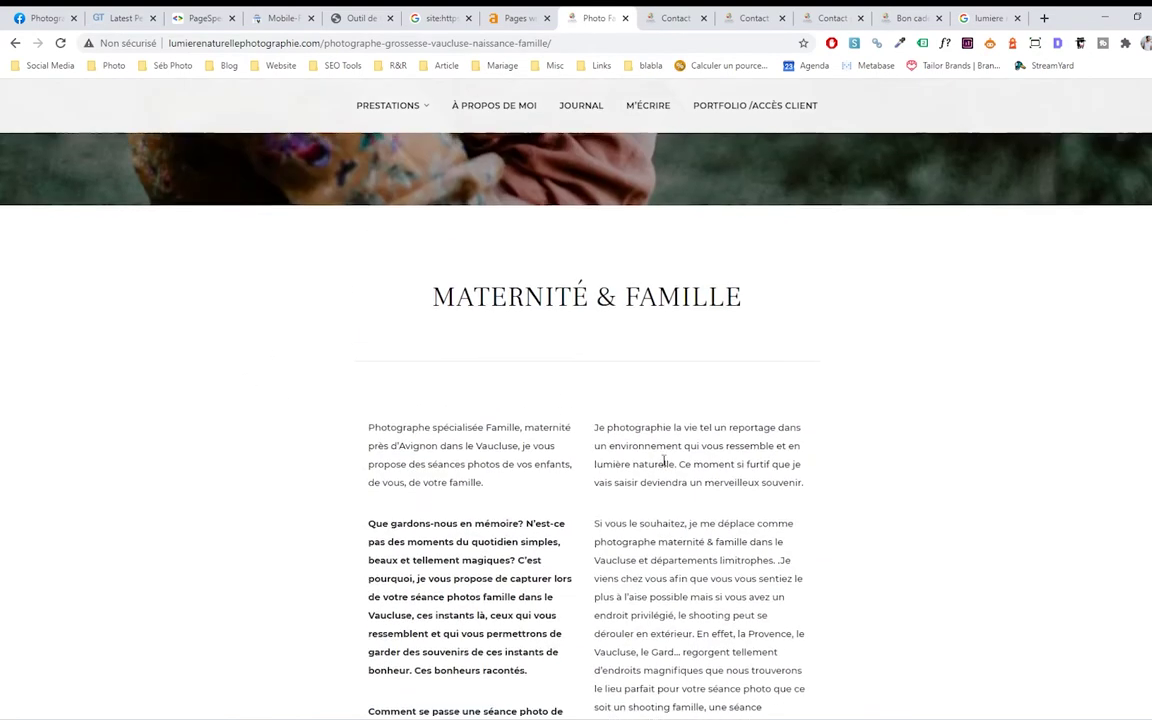
scroll(414, 478, down, 7)
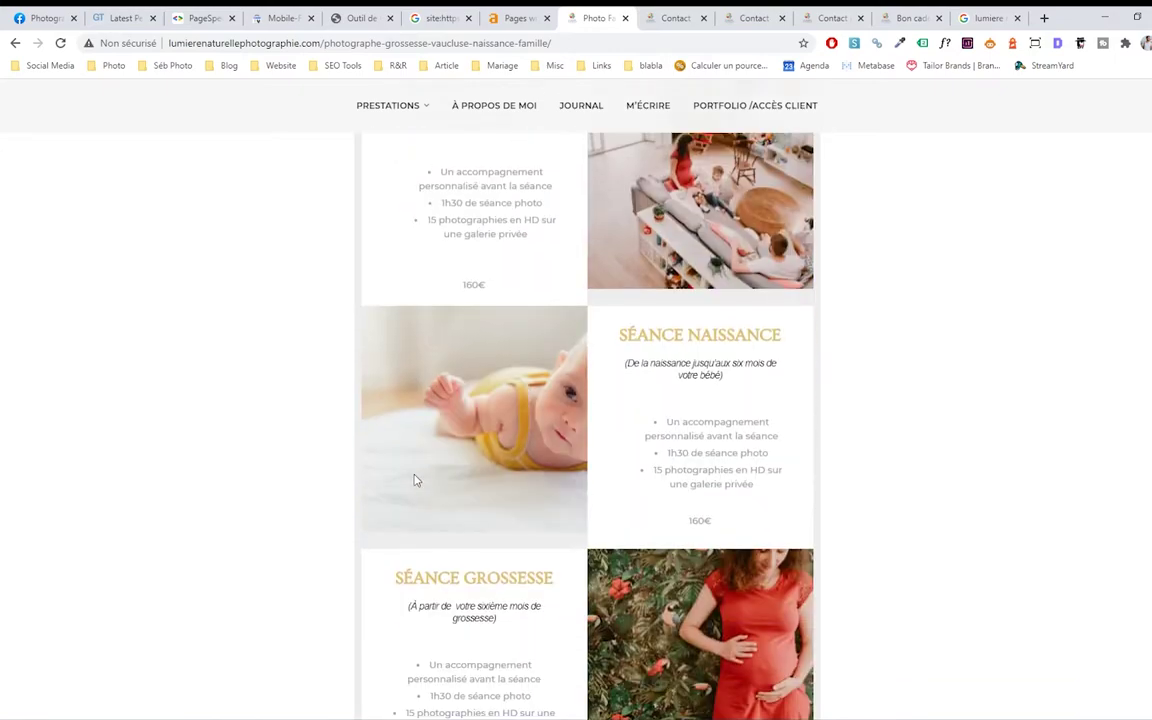
Compare the page title MATERNITÉ & FAMILLE with the slug "photographe-grossesse-vaucluse-naissance-famille" by highlighting each of them
scroll(413, 474, up, 10)
scroll(413, 474, up, 2)
drag(432, 517, 757, 537)
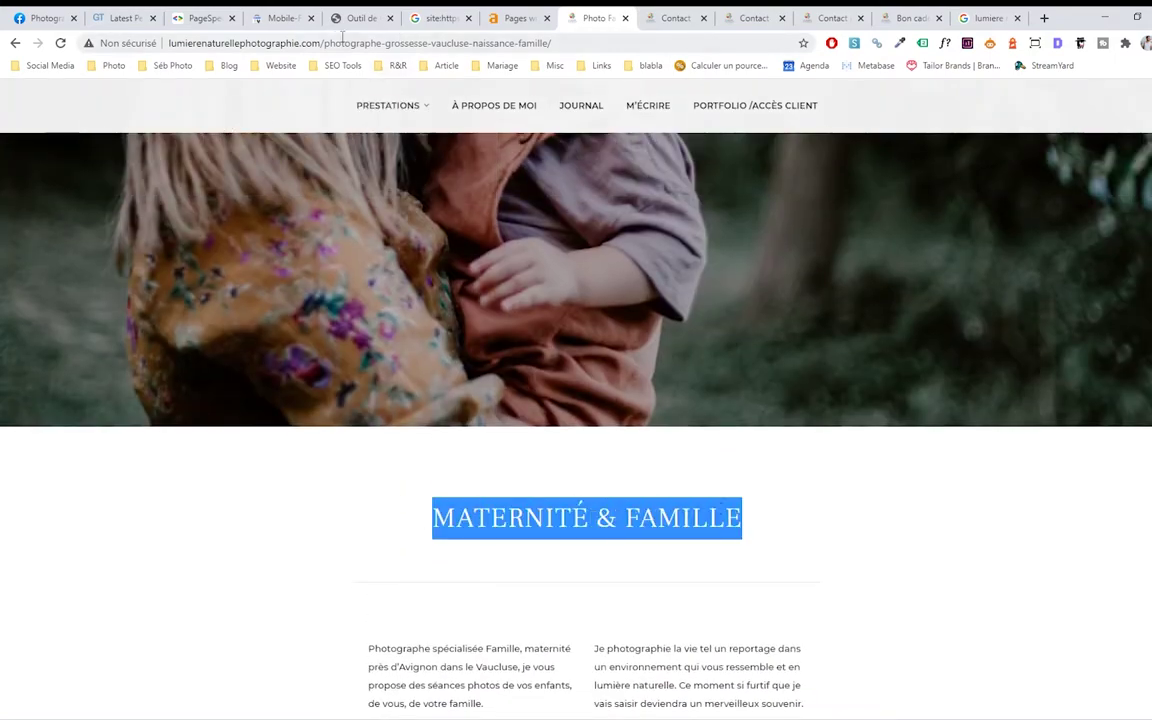
drag(324, 43, 549, 45)
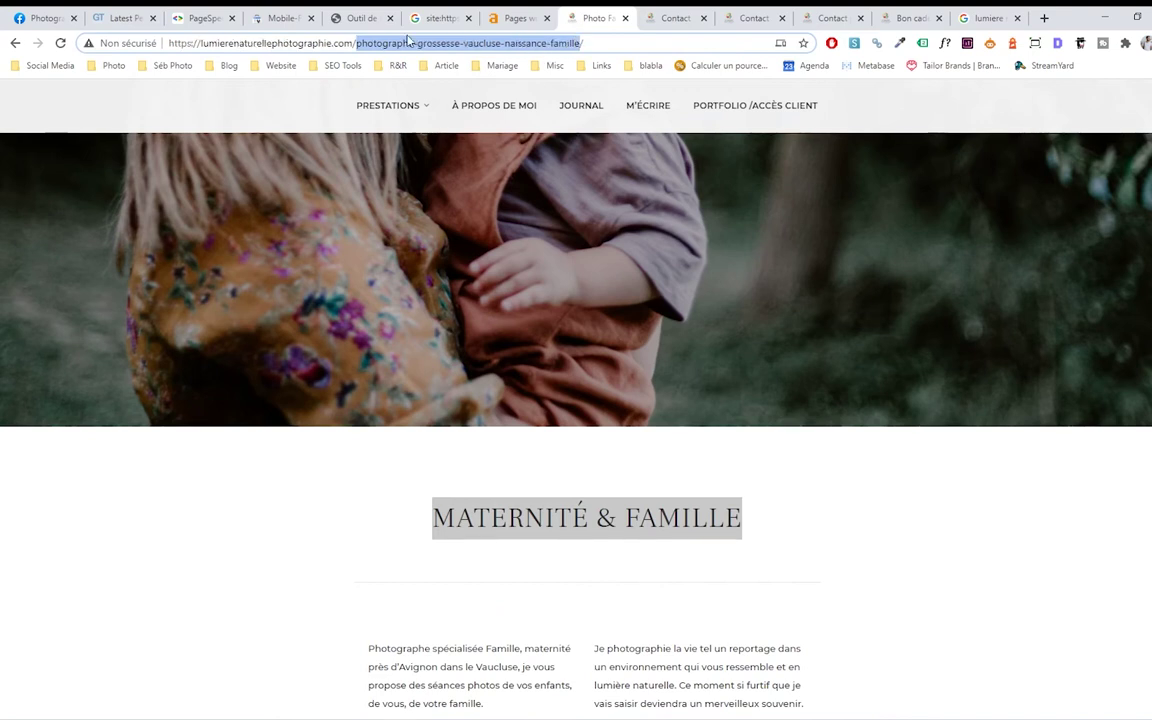
click(464, 43)
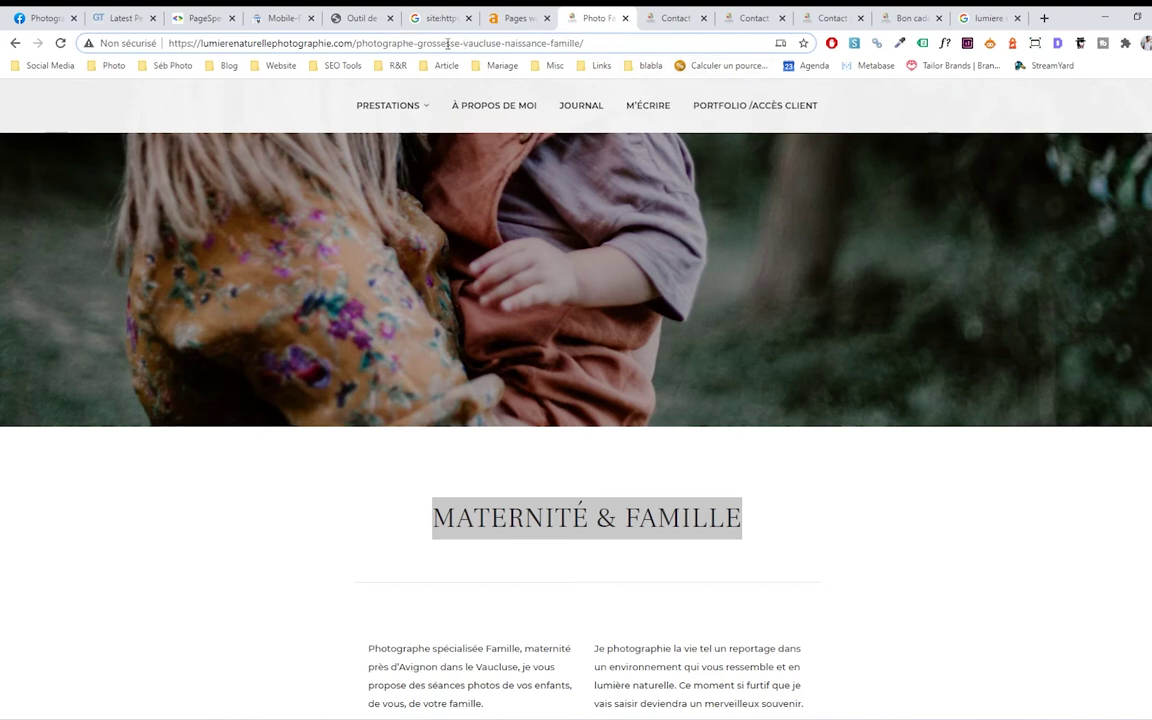
In the Notepad notes, remove the Provence keyword line and change the first line to "photographe grossesse vaucluse"
click(462, 717)
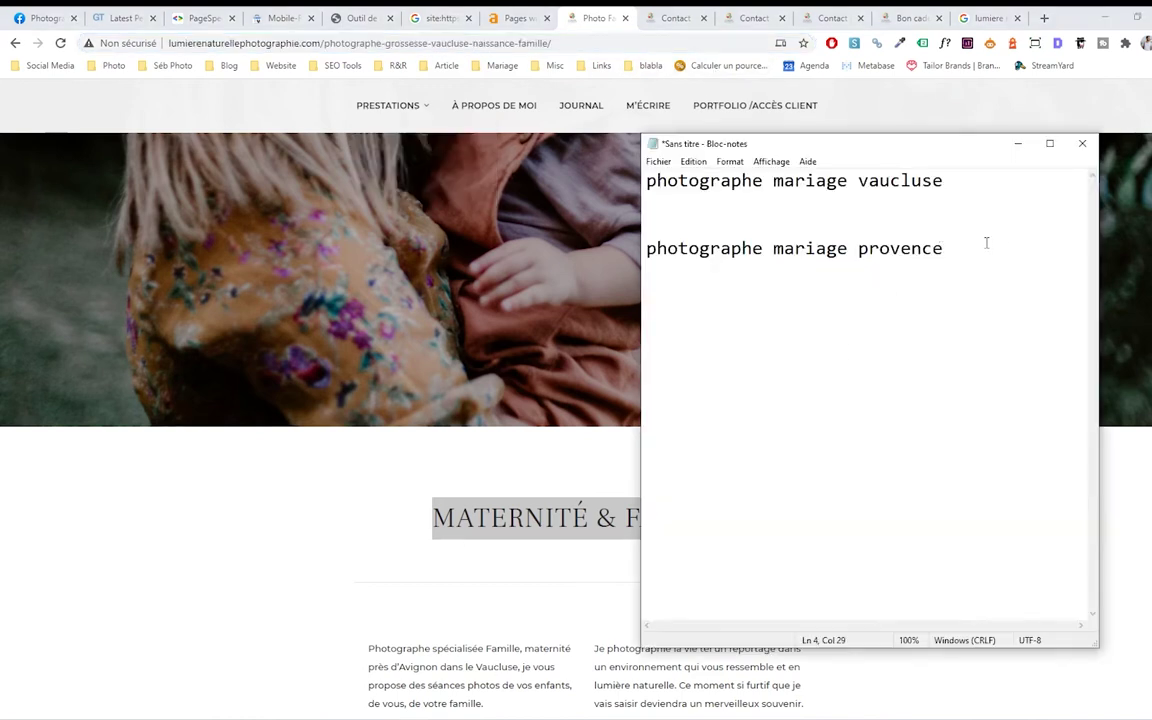
drag(986, 243, 763, 227)
key(BackSpace)
drag(848, 181, 773, 182)
text(grossesse)
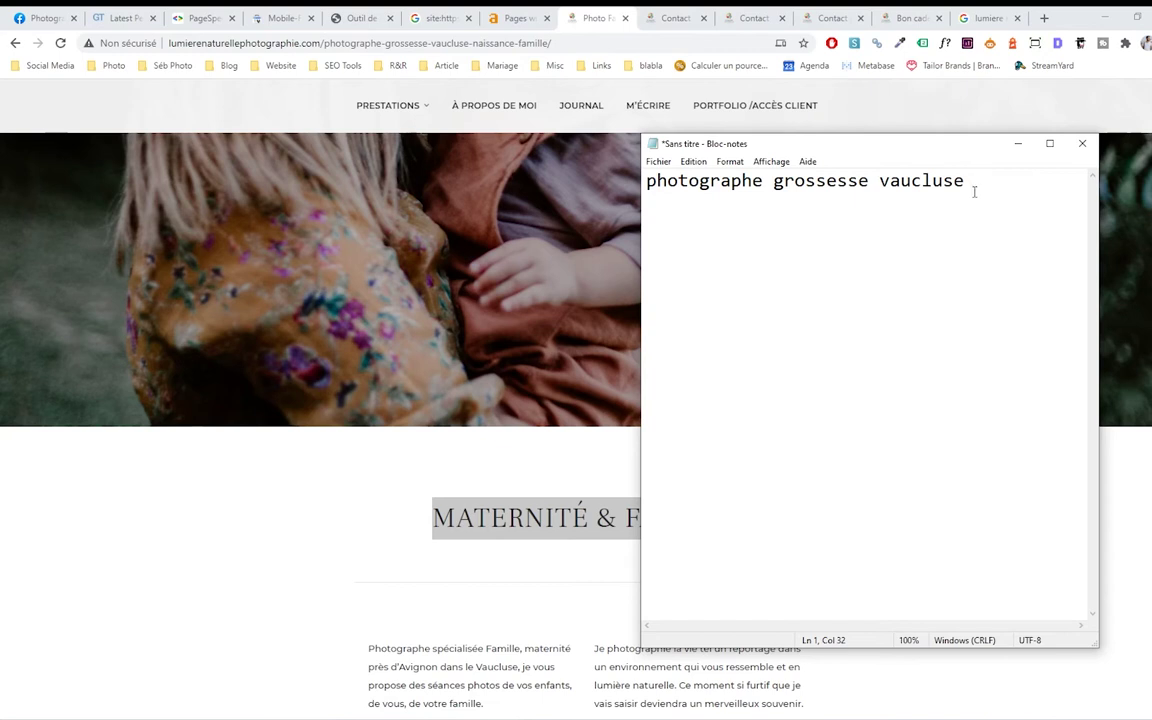
Add "famille" and "naissance" on separate lines below the pregnancy keyword in the notes
key(ctrl+a)
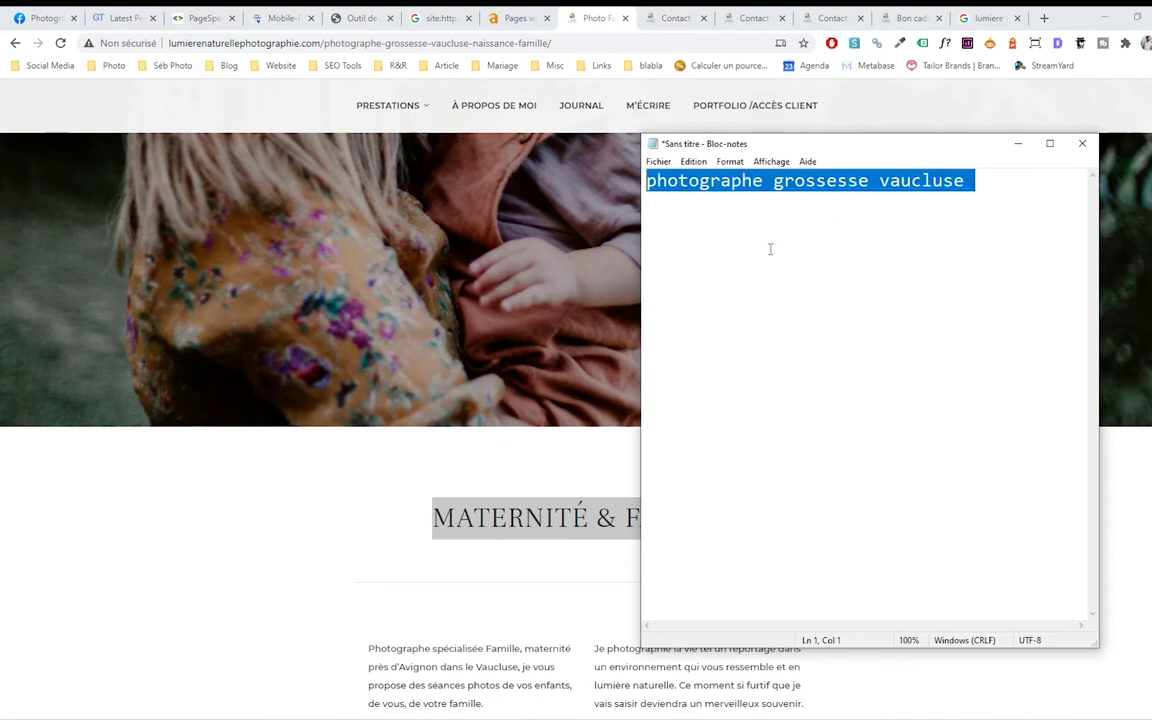
click(946, 226)
text(famille)
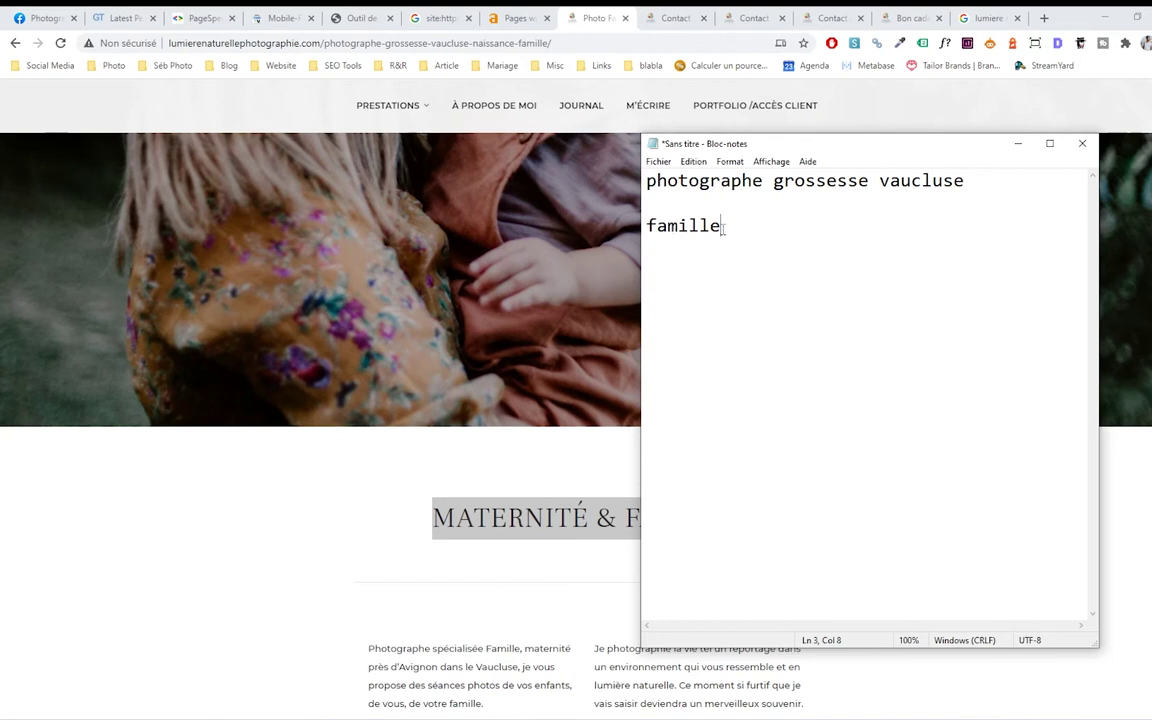
drag(723, 228, 645, 226)
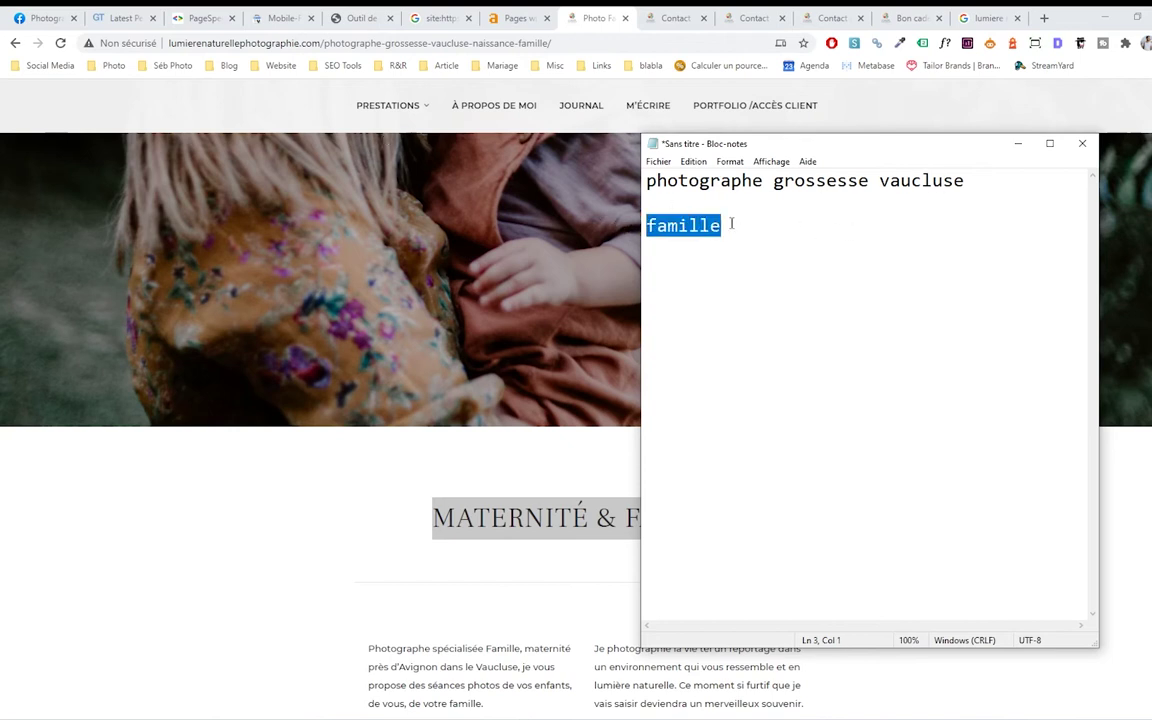
click(765, 228)
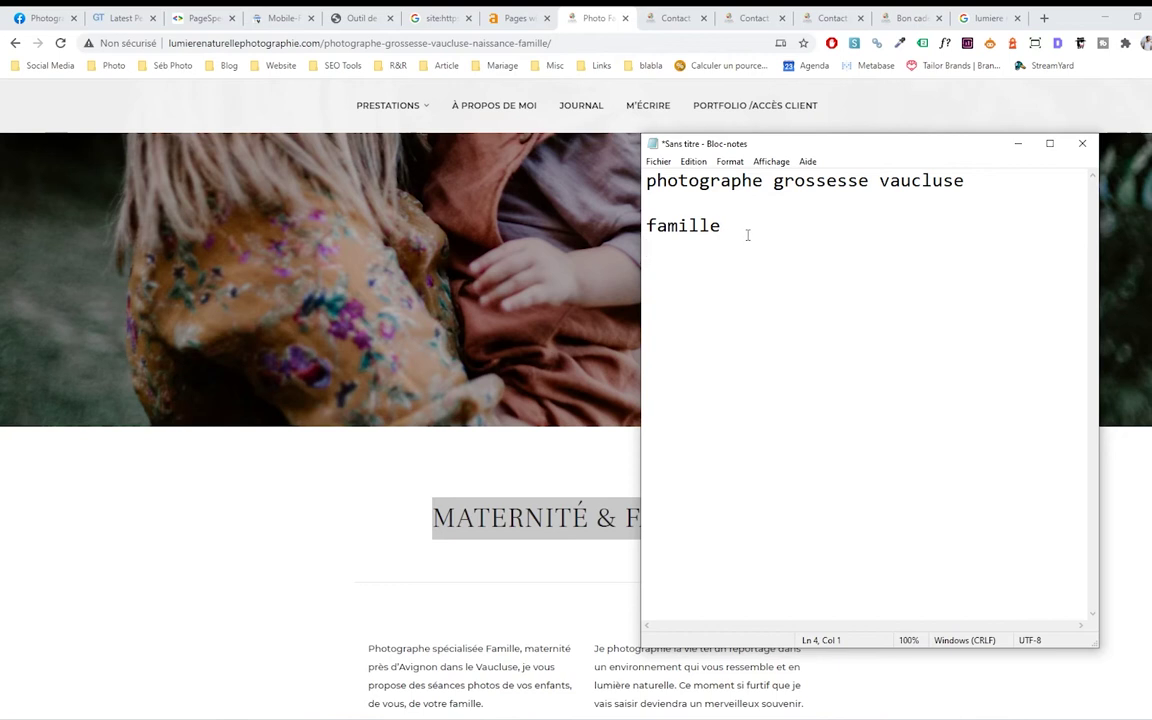
text(naissance)
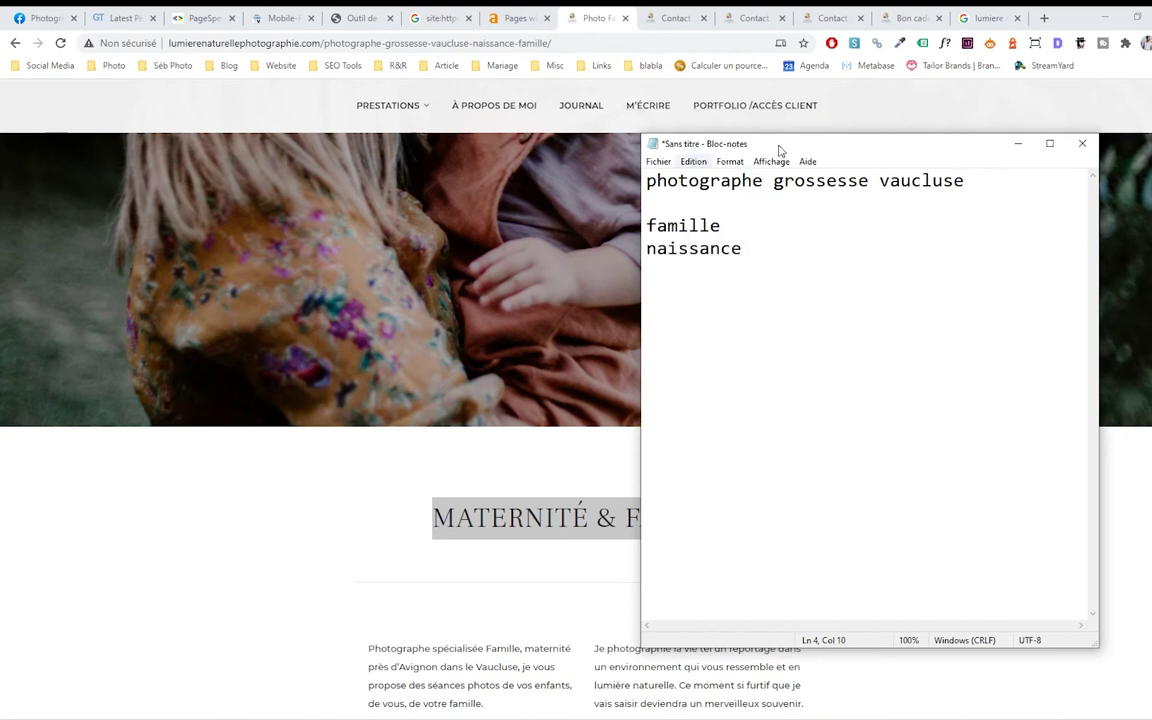
drag(751, 253, 646, 222)
click(740, 252)
Return to the browser, inspect the HTML tag of the MATERNITÉ & FAMILLE title, close the inspector and review the text below
click(369, 483)
drag(409, 522, 740, 512)
right_click(660, 517)
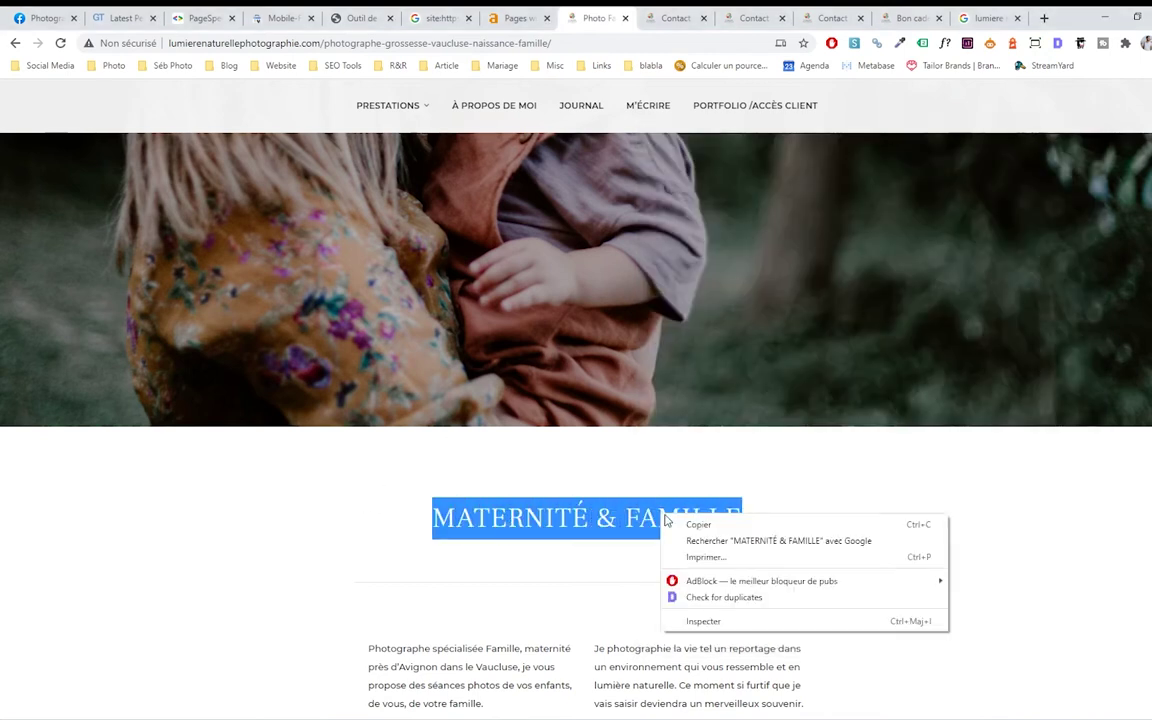
click(703, 621)
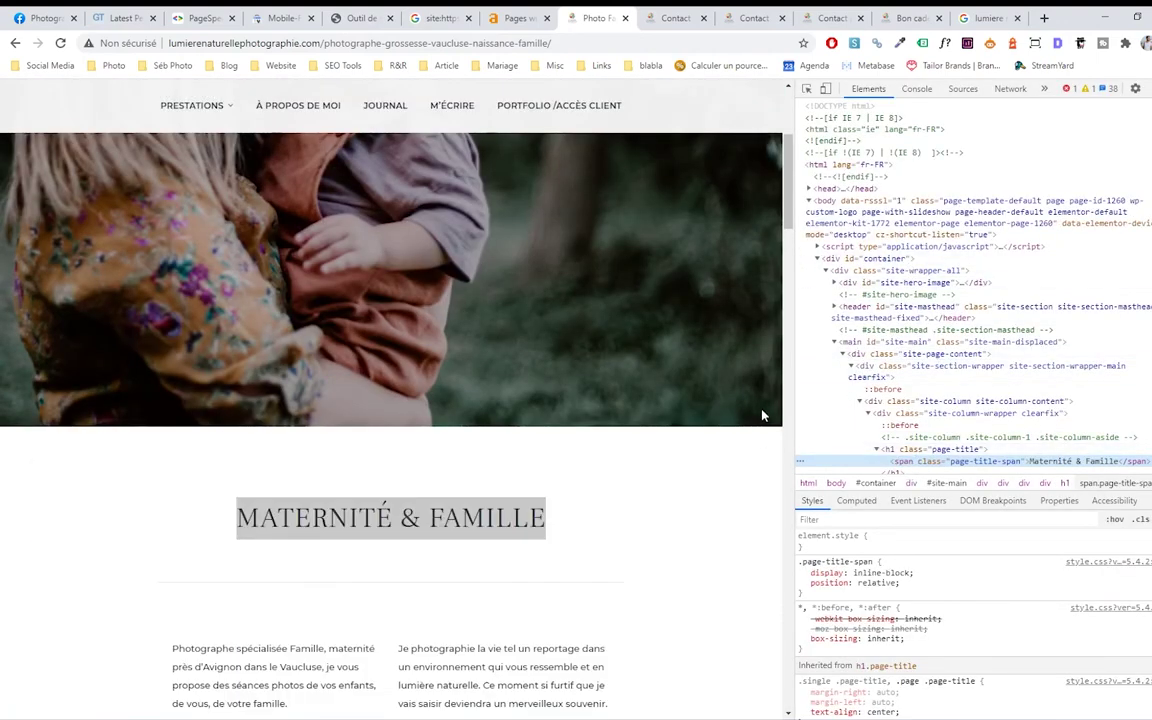
click(187, 527)
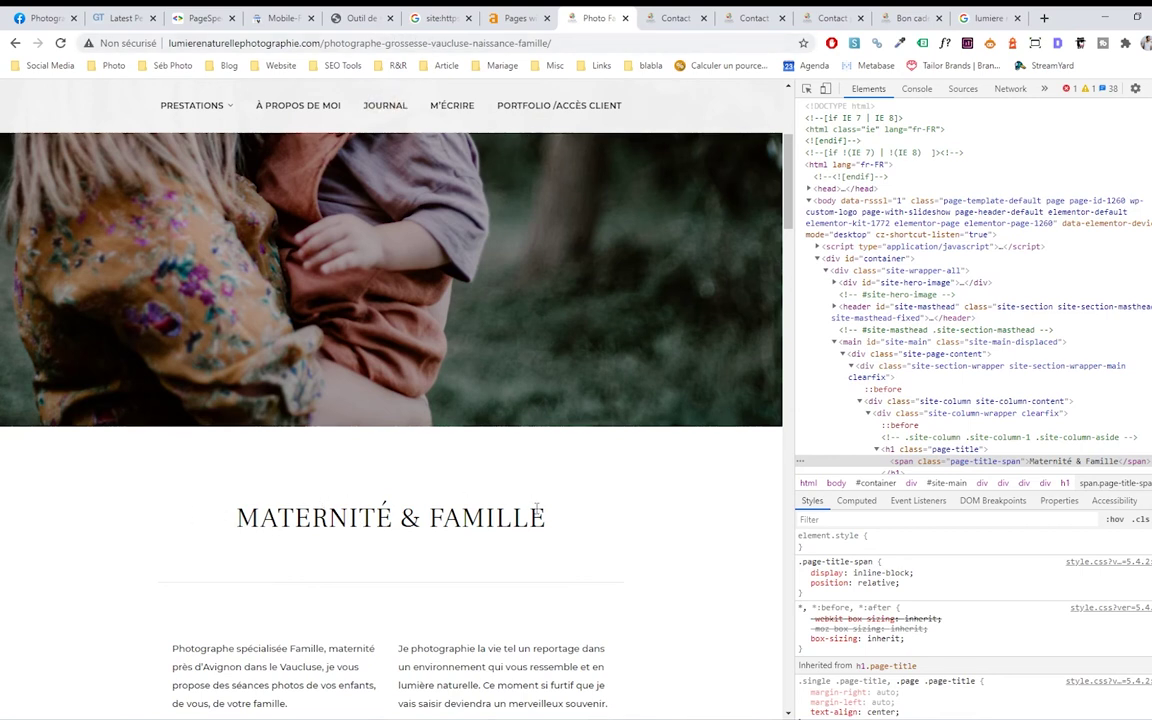
key(F12)
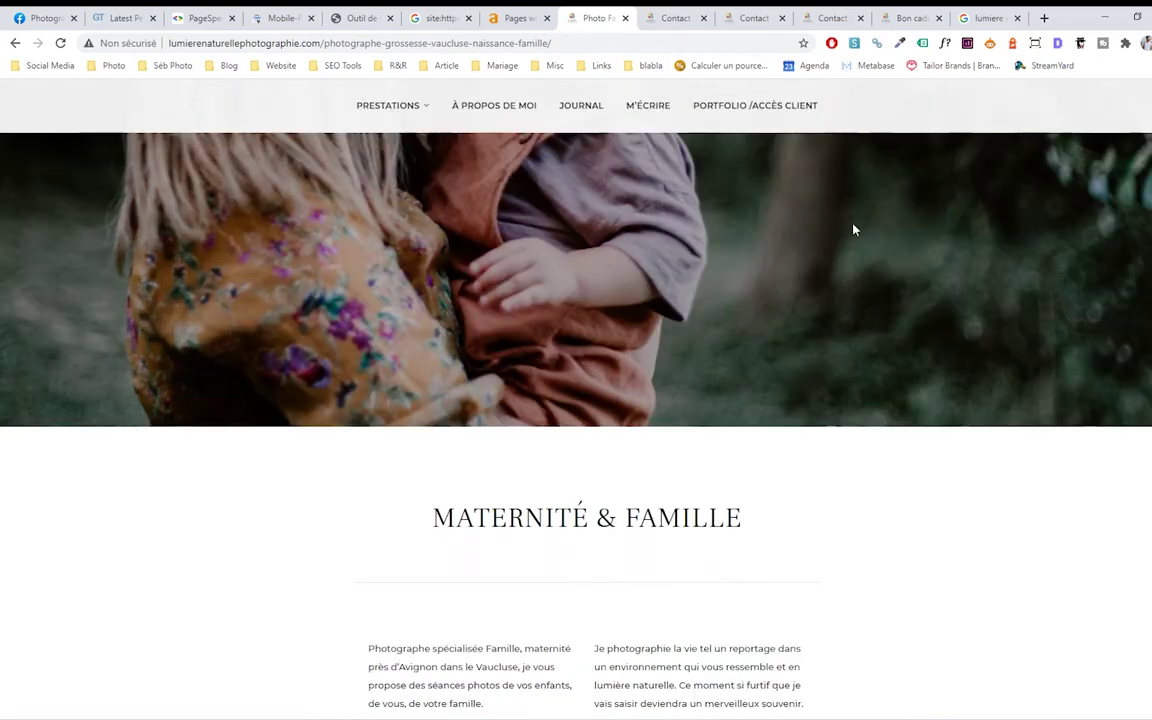
scroll(679, 569, down, 5)
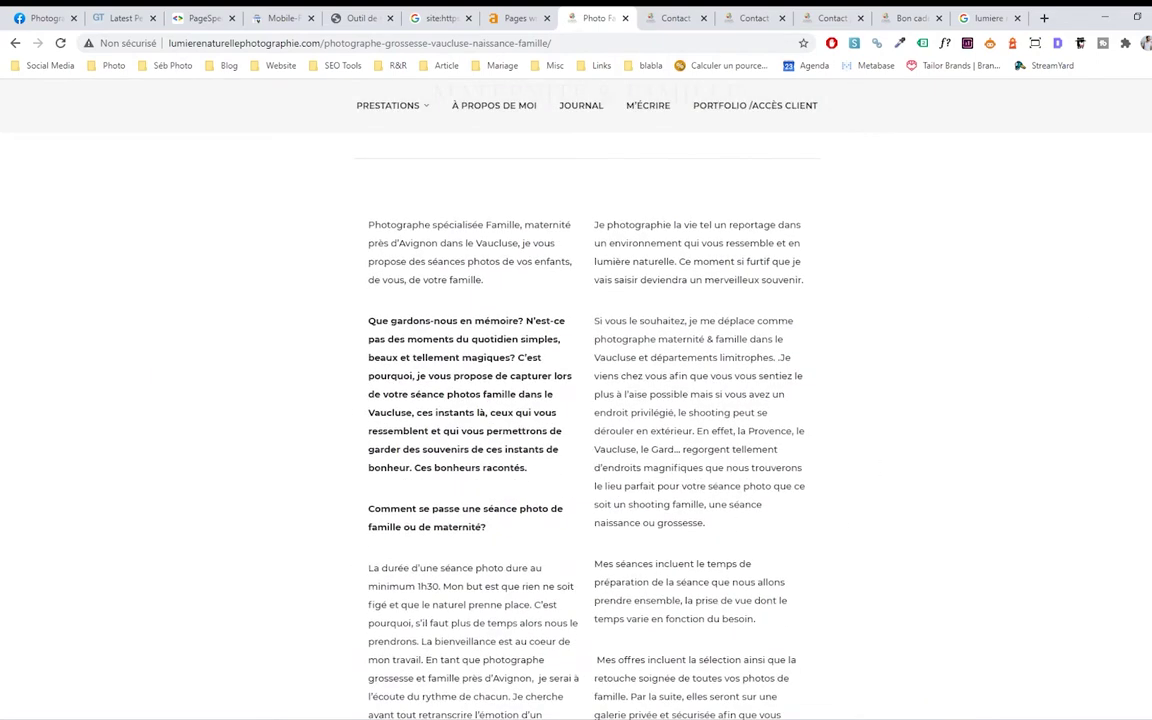
scroll(576, 420, up, 5)
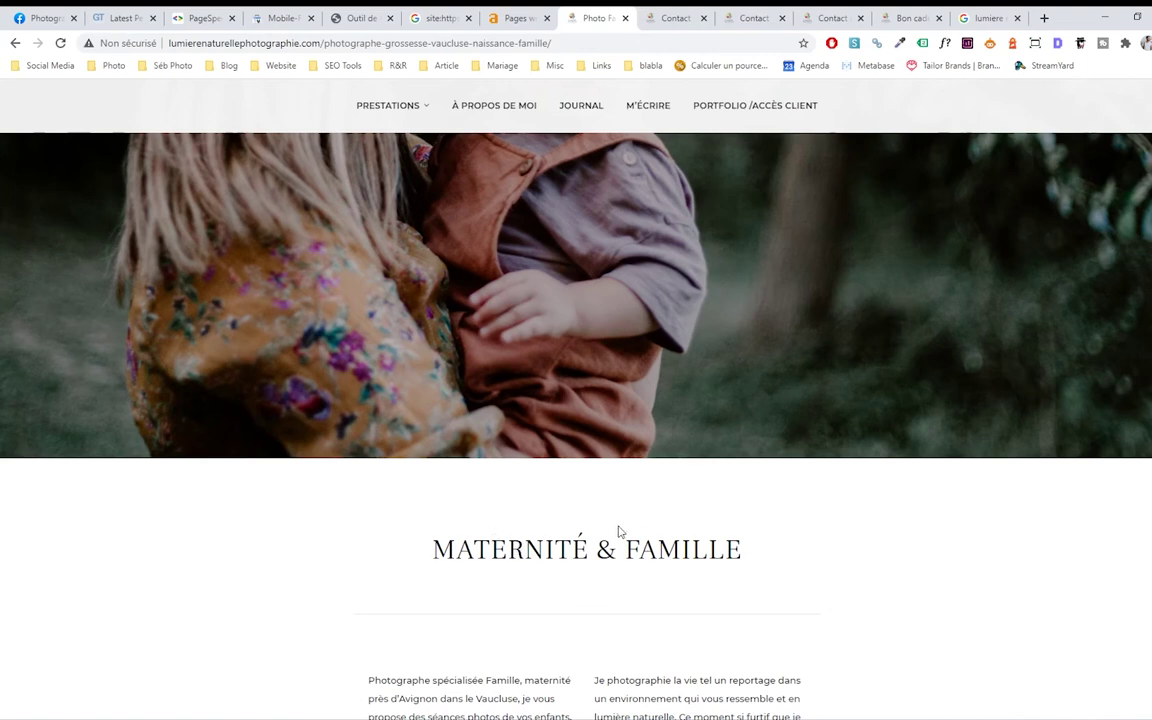
Review the MATERNITÉ & FAMILLE page from its header image to the footer and highlight the theme credit beside the copyright
scroll(363, 437, up, 3)
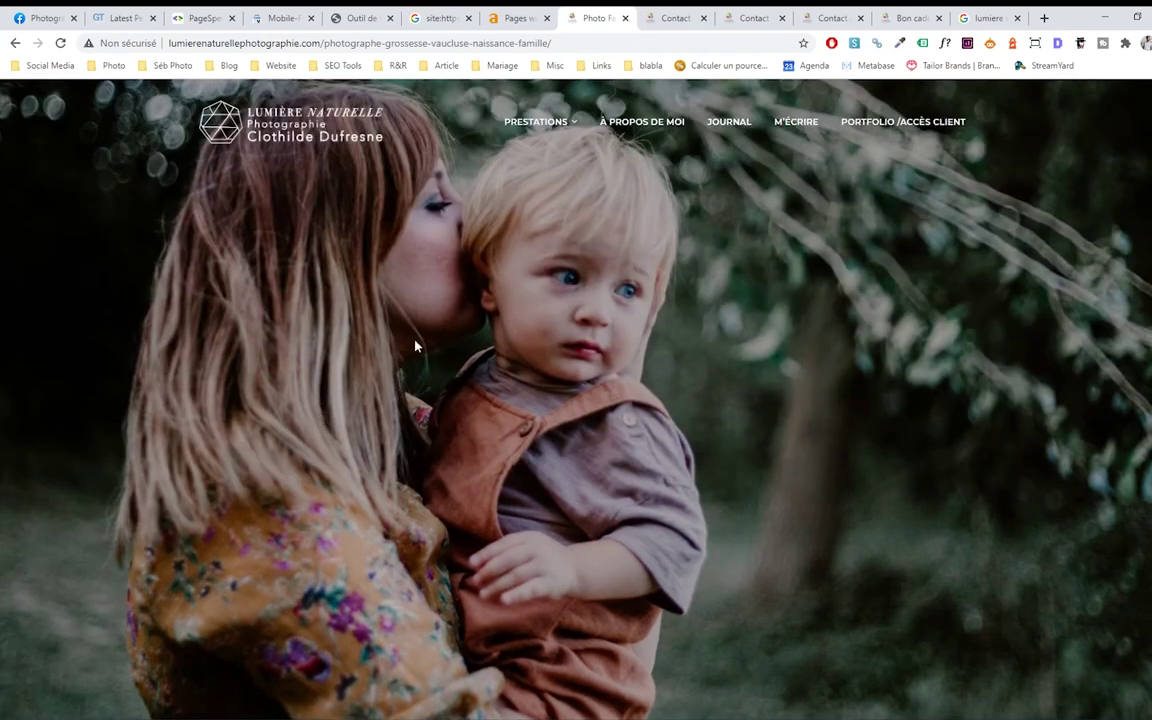
scroll(770, 131, down, 15)
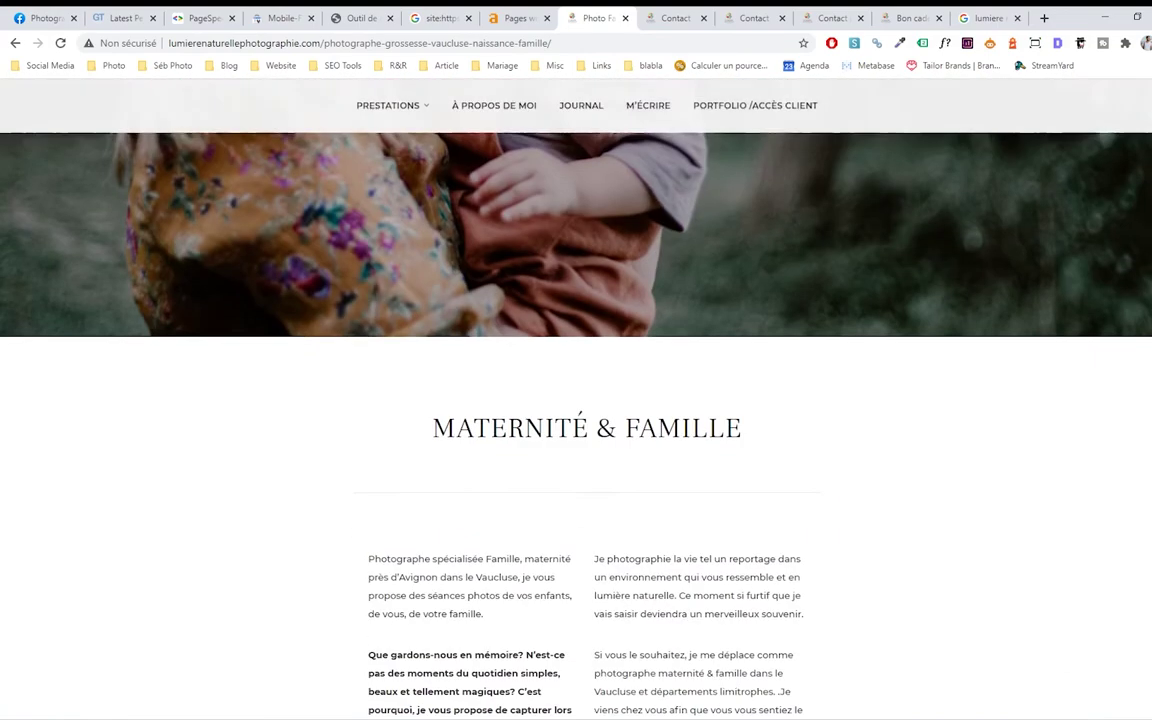
scroll(587, 420, down, 10)
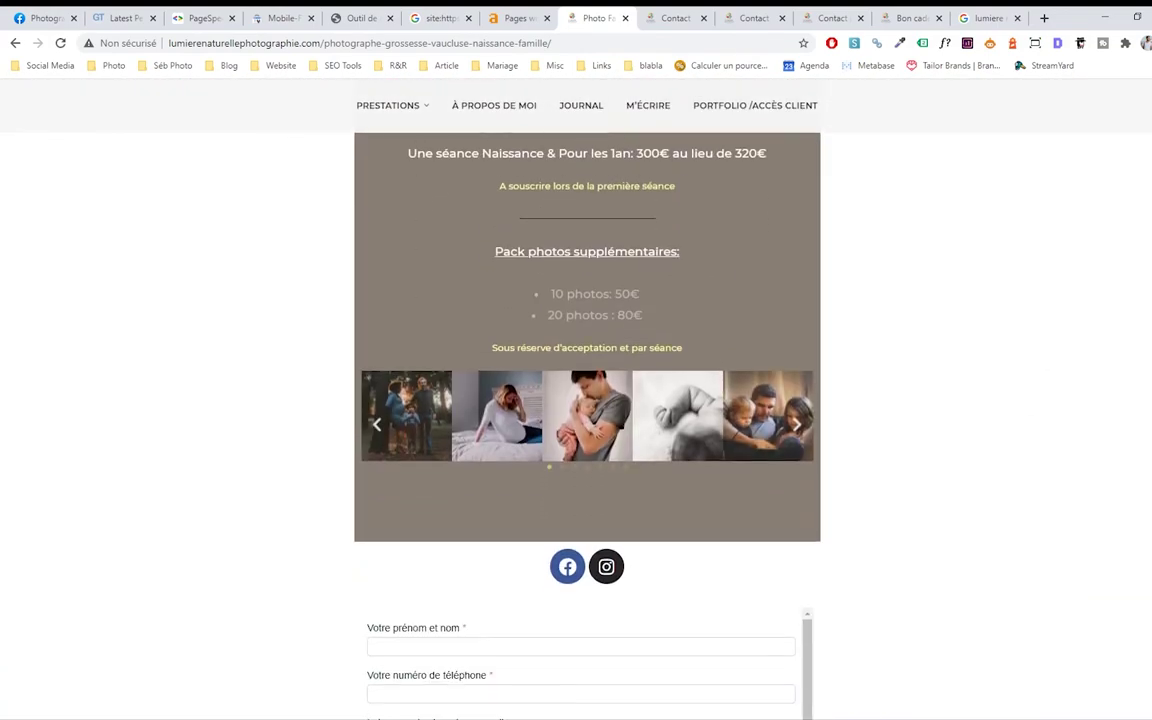
scroll(587, 420, down, 8)
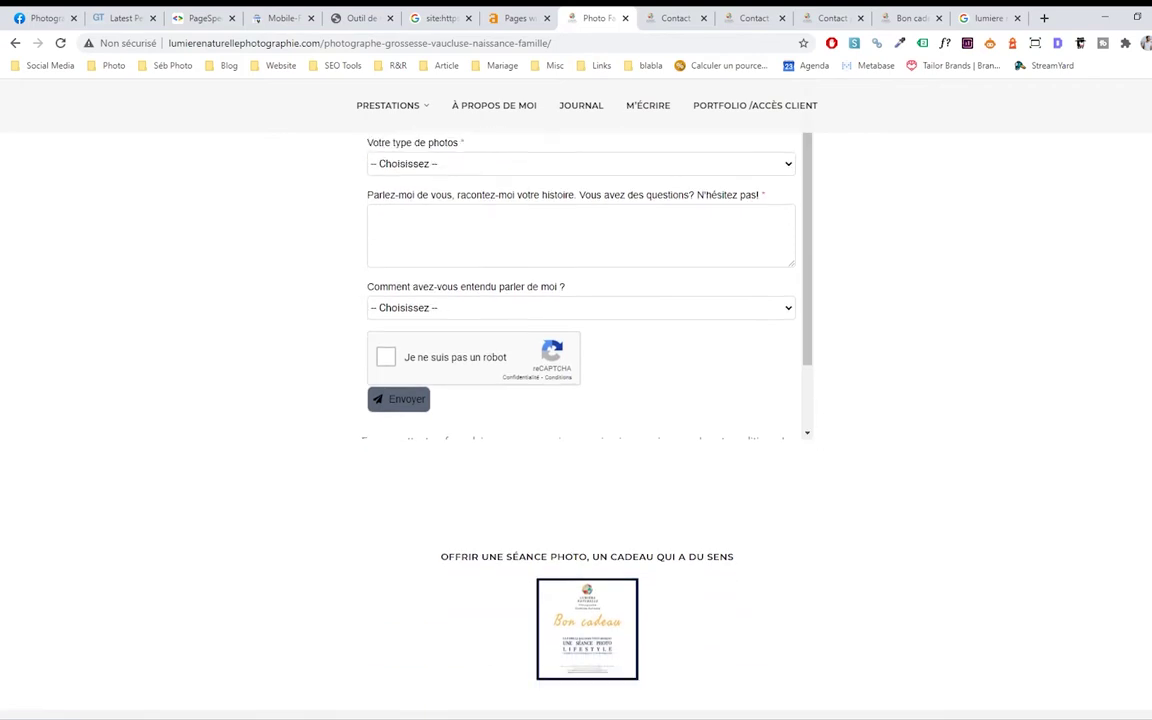
scroll(185, 268, down, 1)
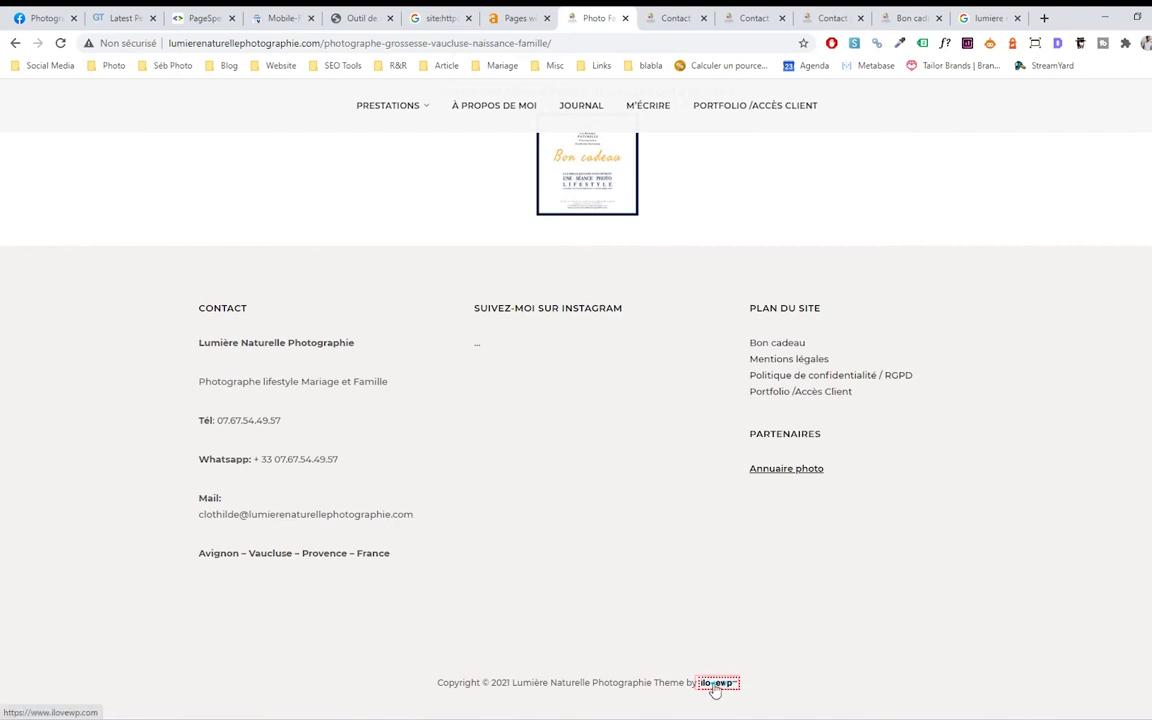
drag(654, 683, 773, 651)
click(657, 683)
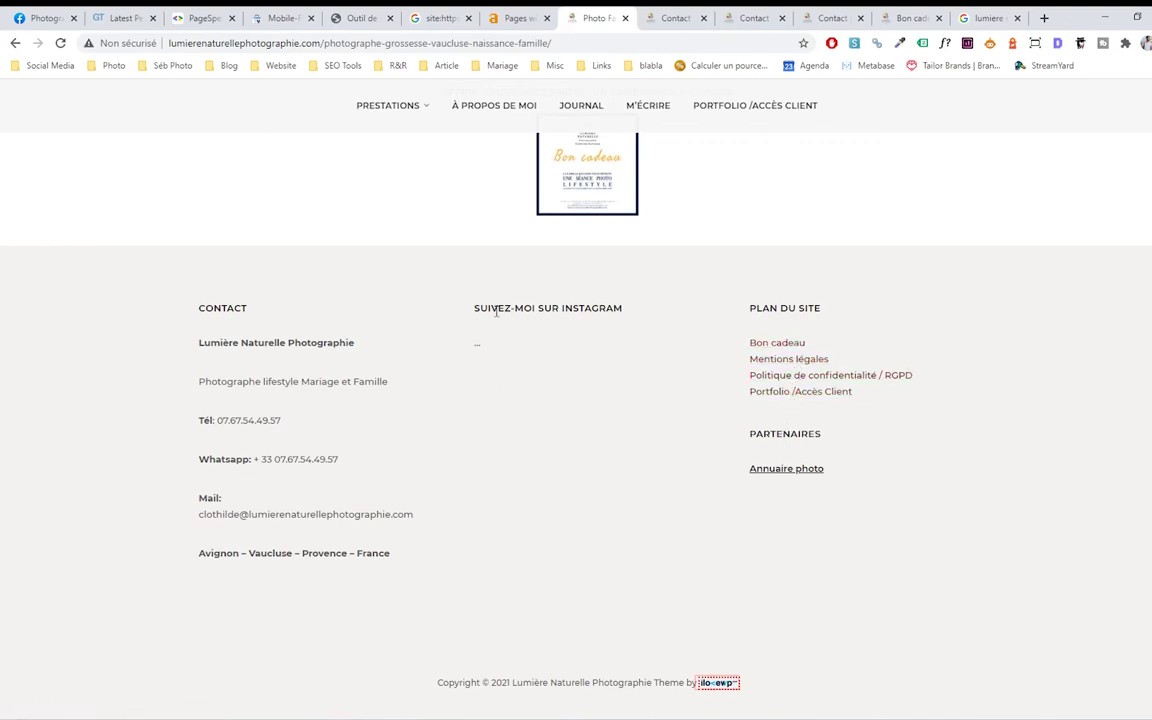
Examine the content under SUIVEZ-MOI SUR INSTAGRAM in the footer, then return to the start of the page
drag(473, 343, 502, 348)
scroll(555, 394, up, 4)
scroll(556, 392, down, 4)
click(508, 346)
scroll(518, 400, up, 1)
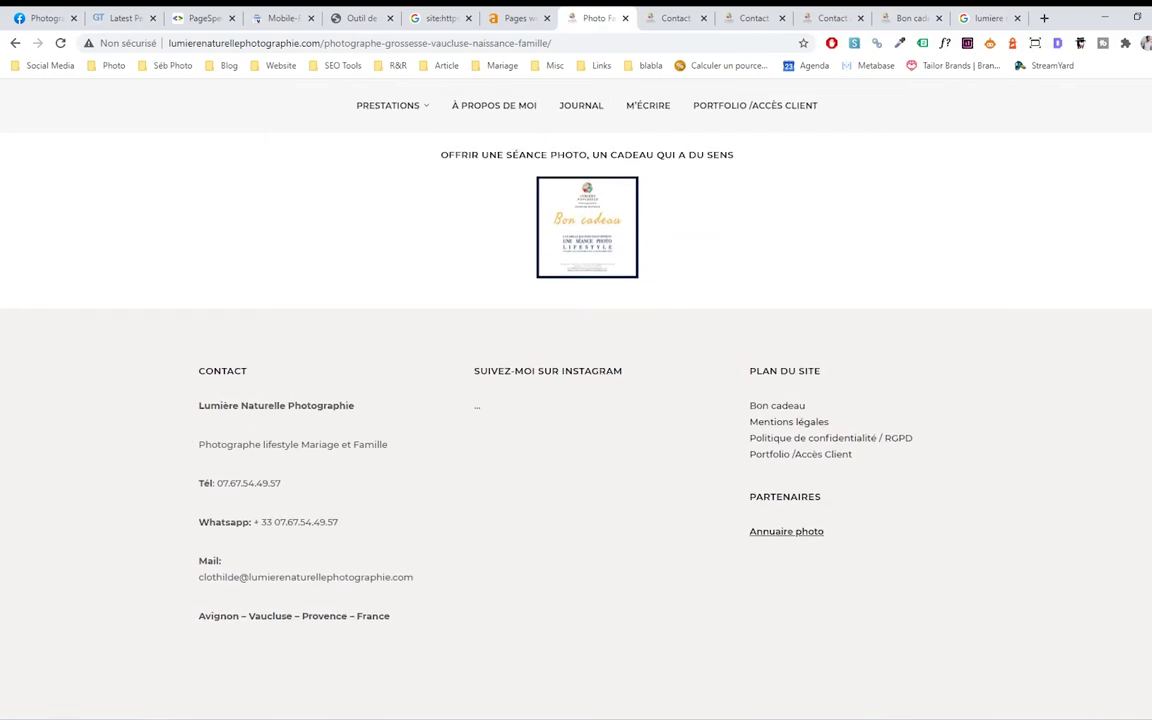
scroll(549, 171, up, 15)
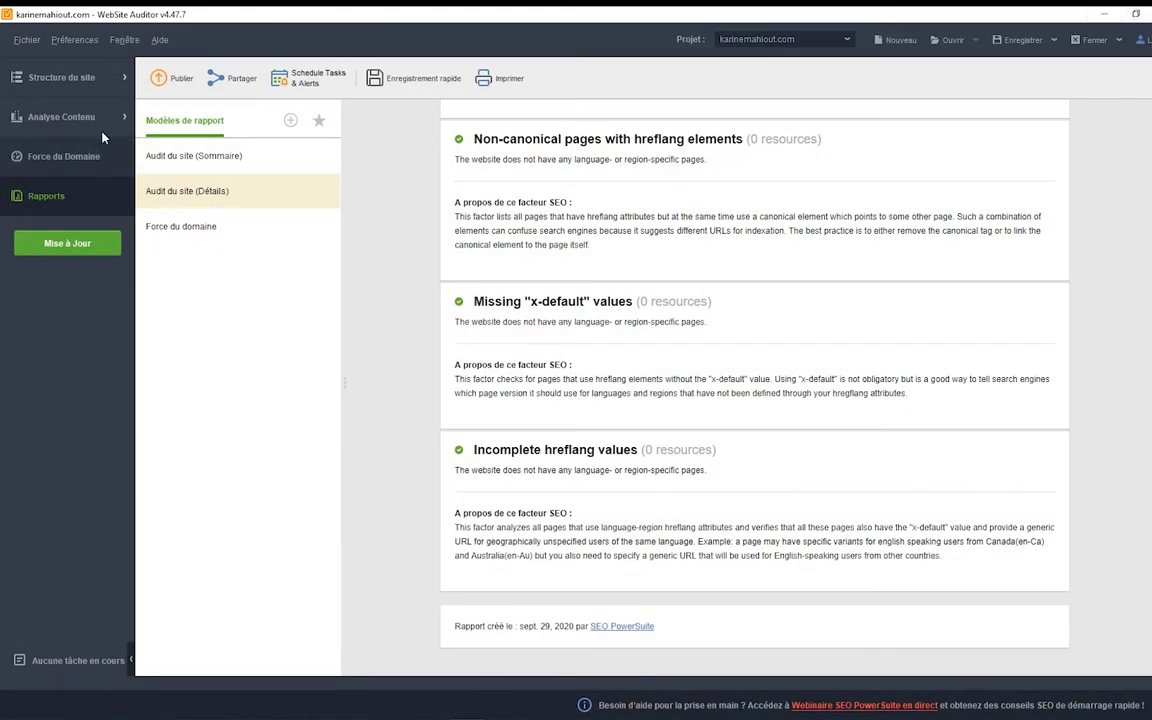
Switch to WebSite Auditor and start a new site optimization project, trying "photographe grossesse vaucluse" as the website URL
click(27, 40)
click(55, 55)
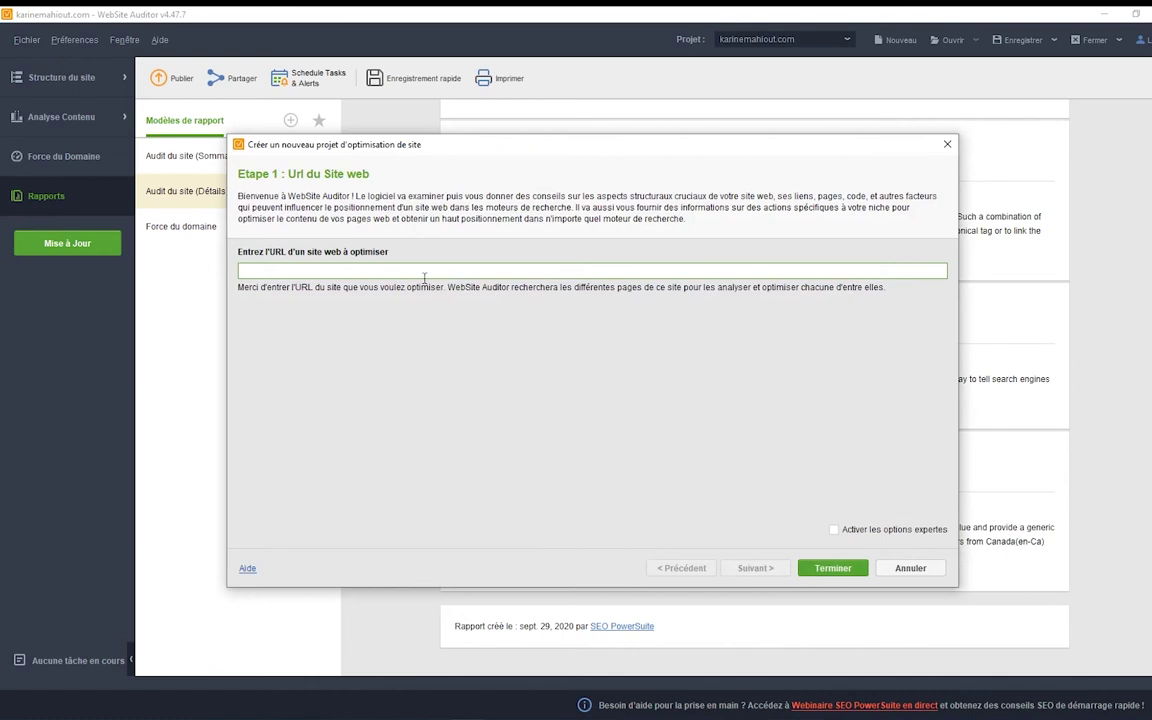
text(photographe grossesse vaucluse)
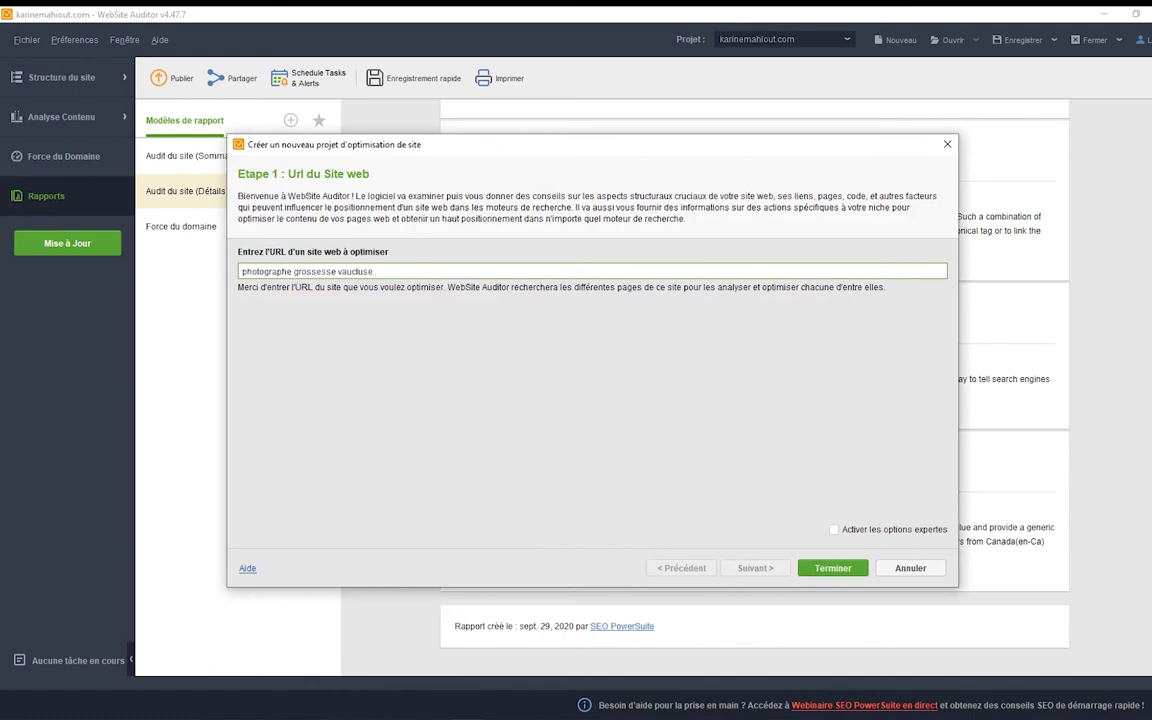
click(455, 717)
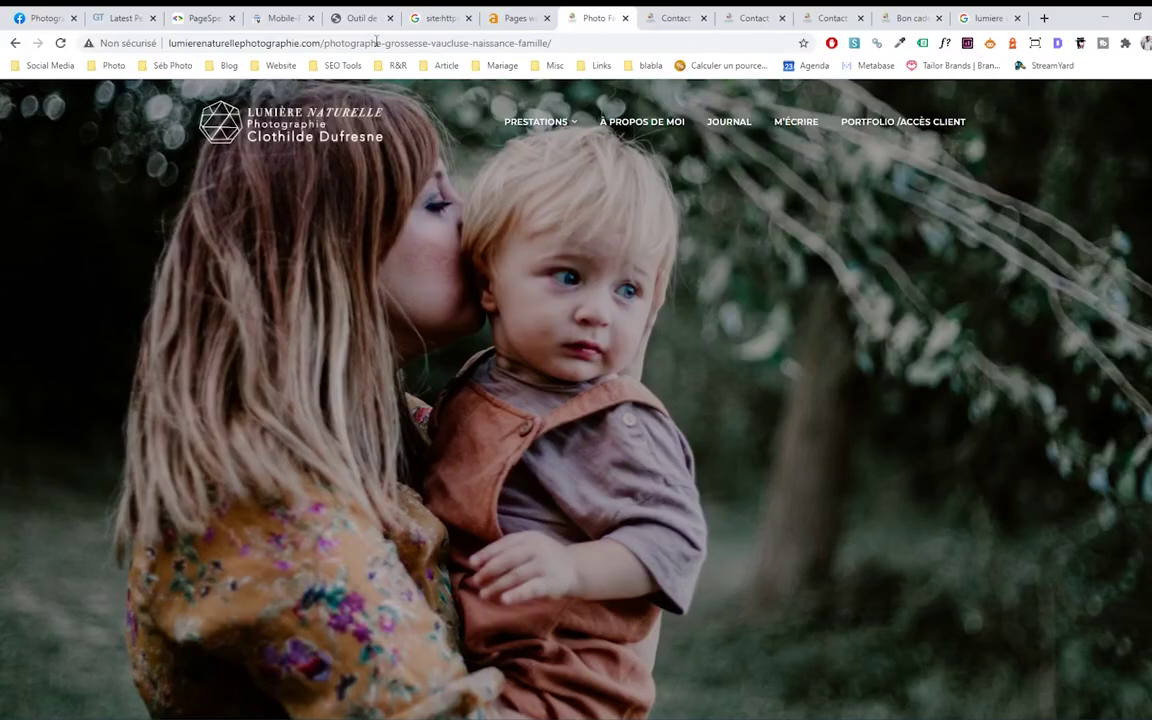
click(376, 43)
click(325, 43)
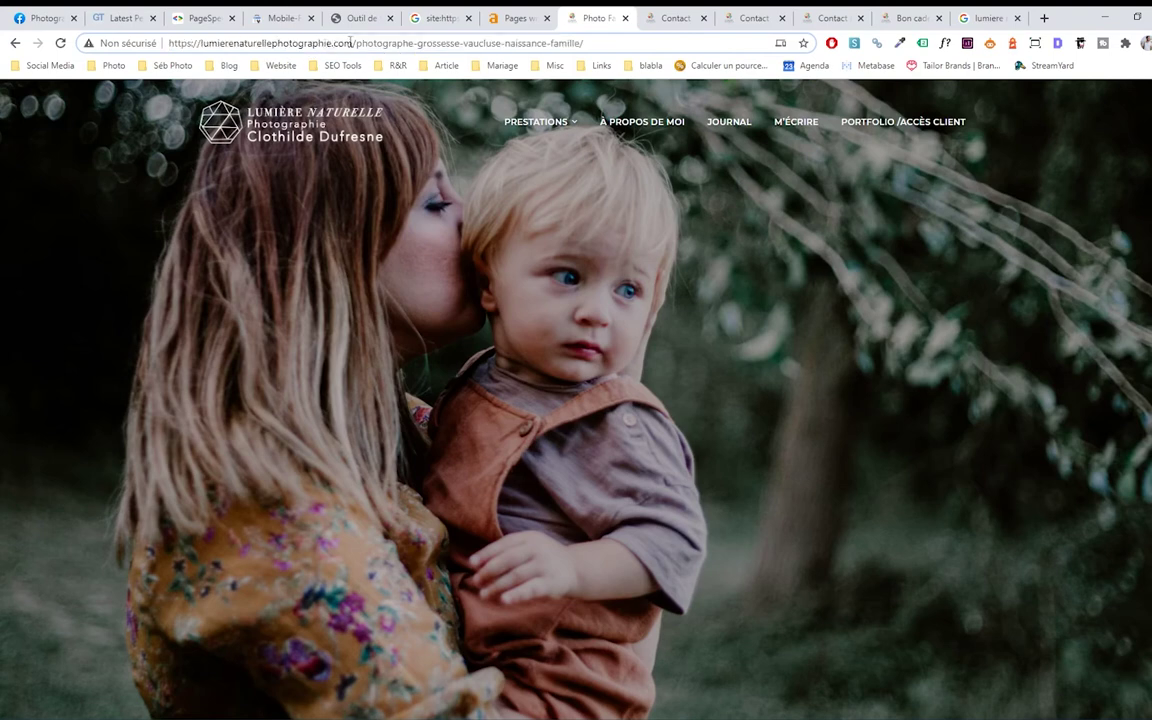
drag(350, 43, 105, 43)
key(ctrl+c)
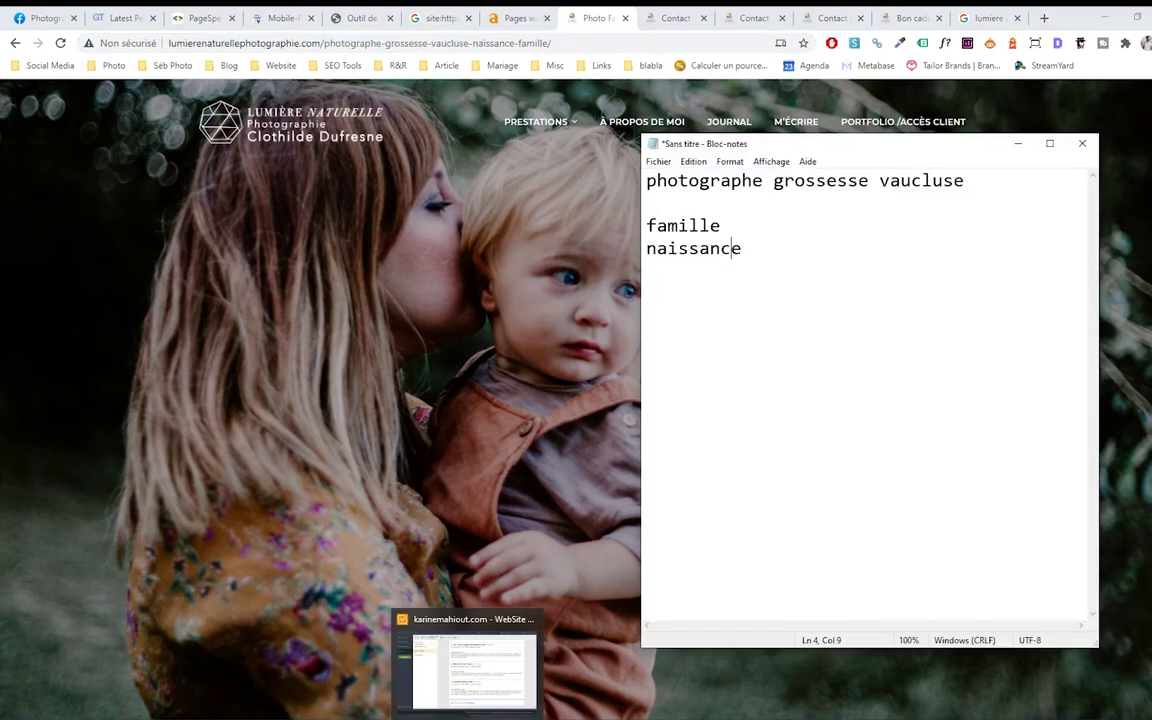
click(420, 598)
triple_click(420, 272)
key(ctrl+v)
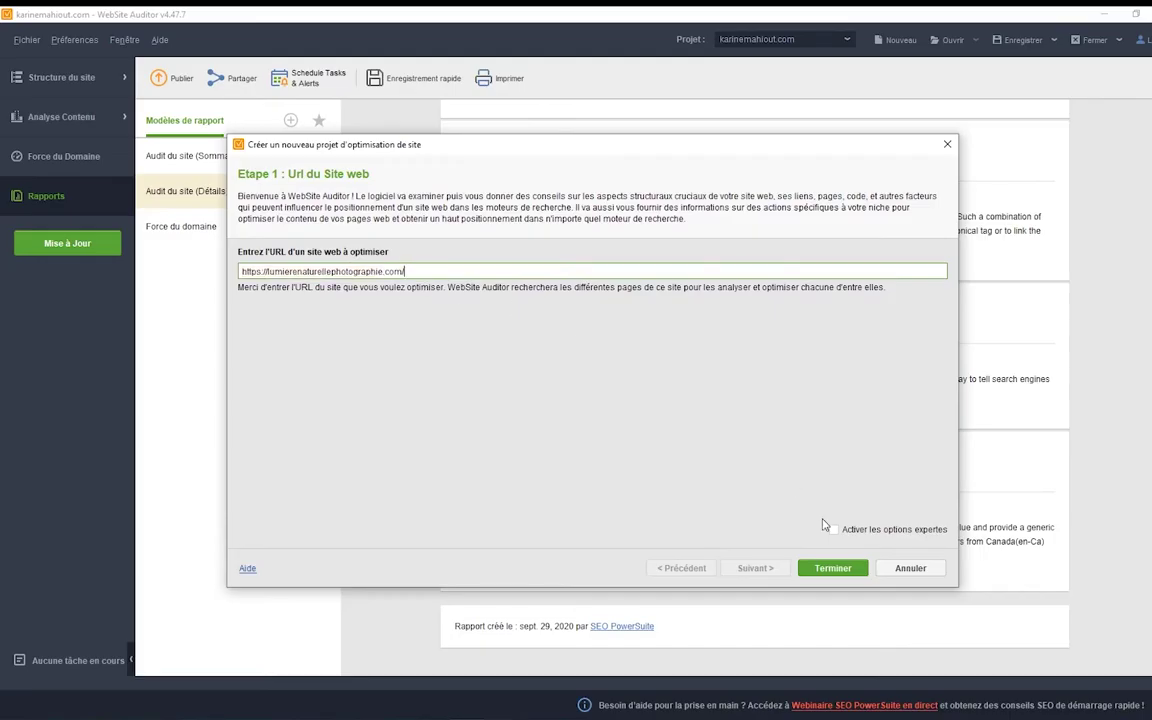
click(850, 571)
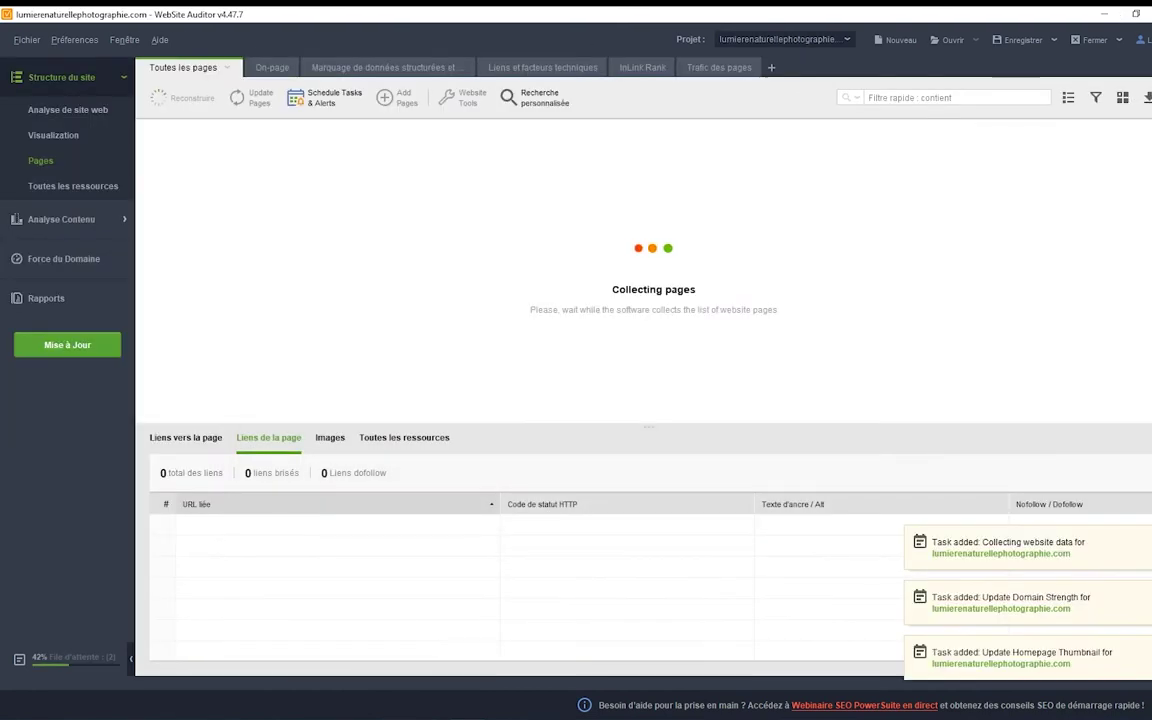
Switch back to the browser and look through the Google results for "lumiere naturelle photographie"
click(490, 655)
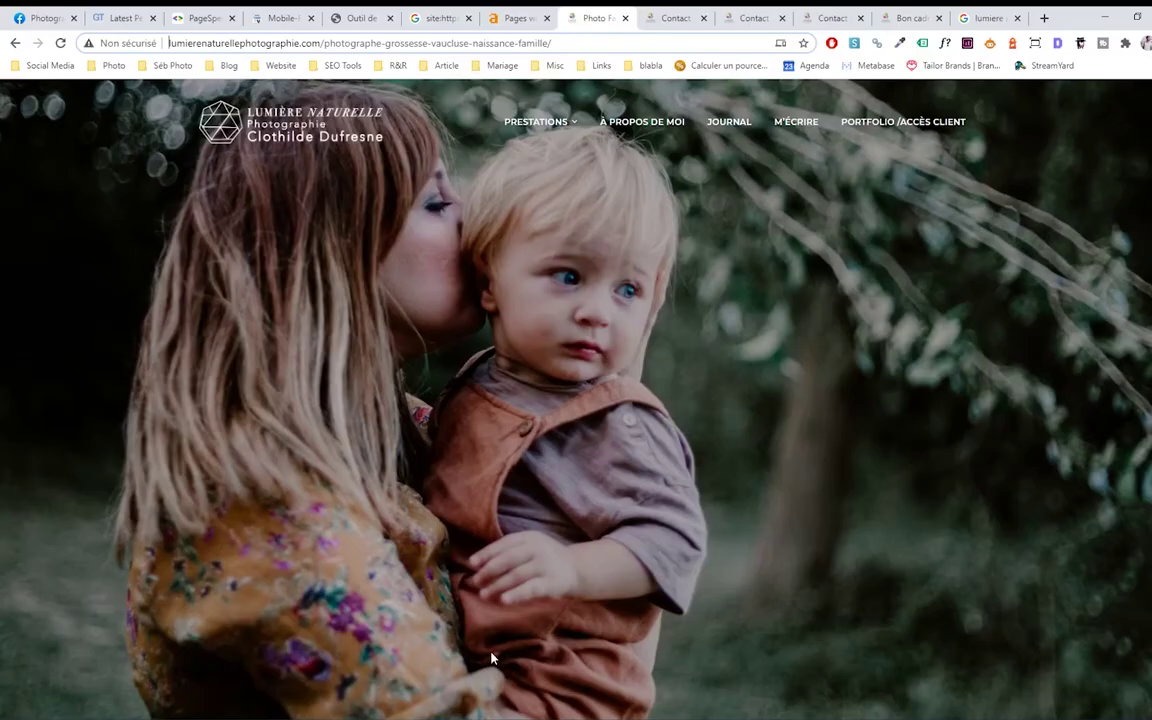
scroll(490, 655, down, 1)
click(988, 18)
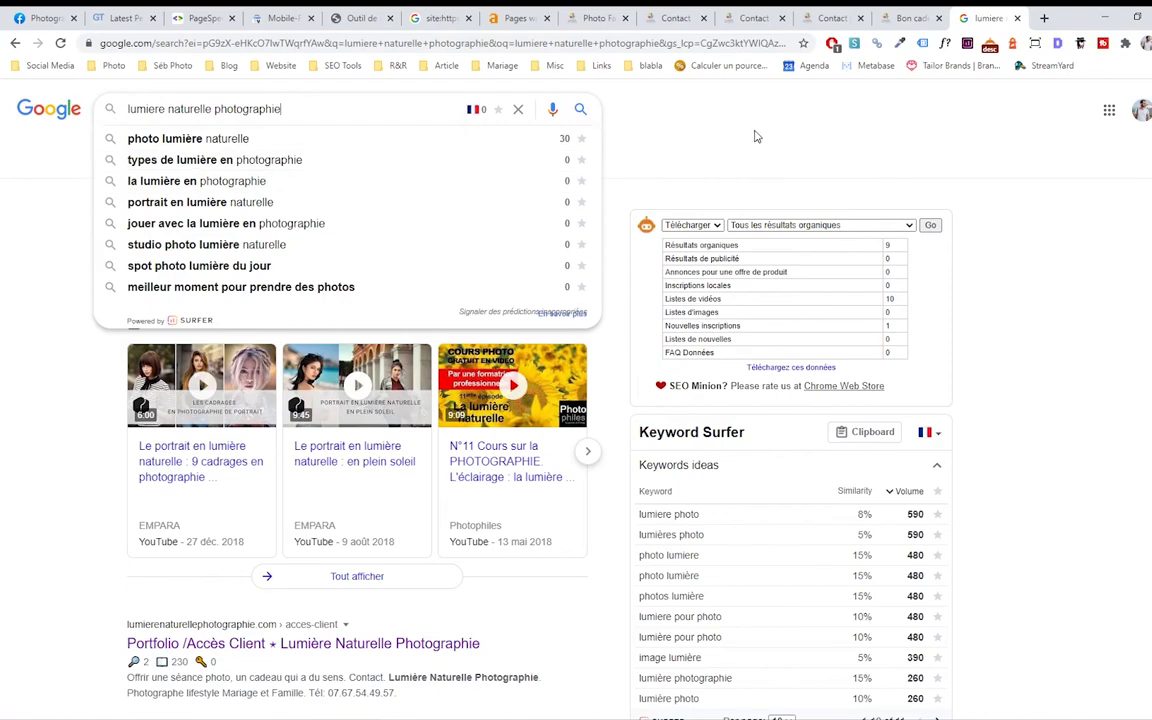
click(679, 216)
scroll(898, 478, down, 5)
scroll(898, 478, down, 4)
scroll(692, 483, up, 9)
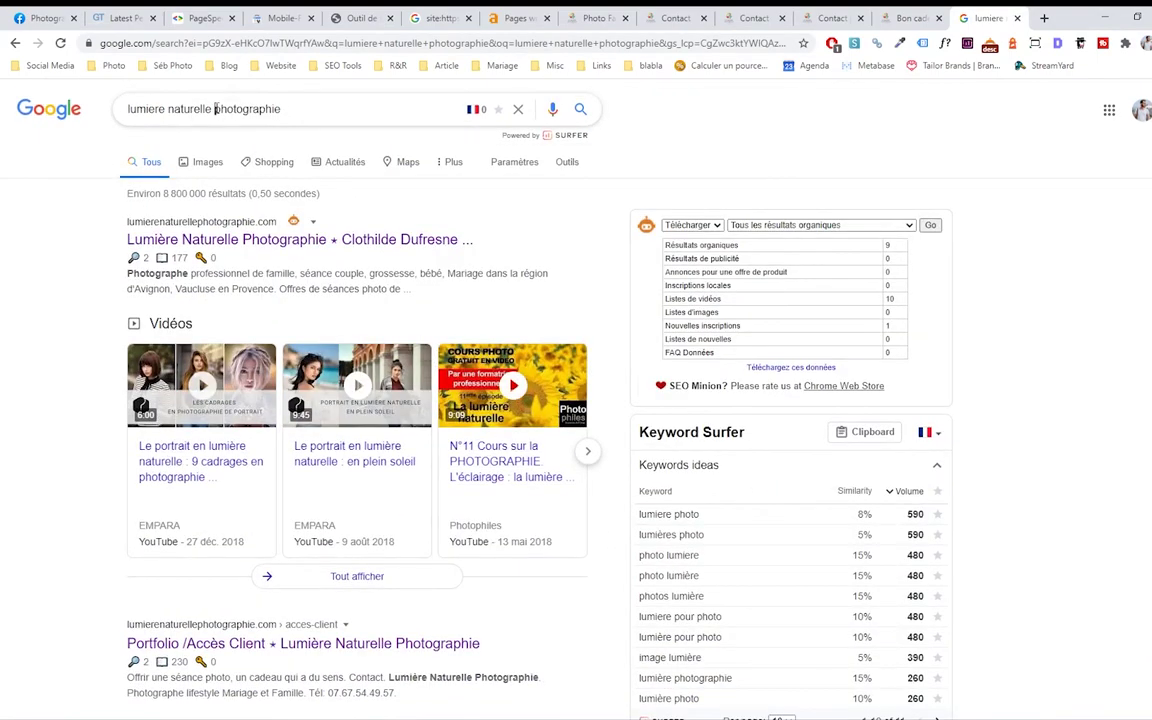
Extend the Google query to "lumiere naturelle photographie vaucluse" and run the search
drag(214, 109, 337, 114)
click(335, 114)
text(vaucluse)
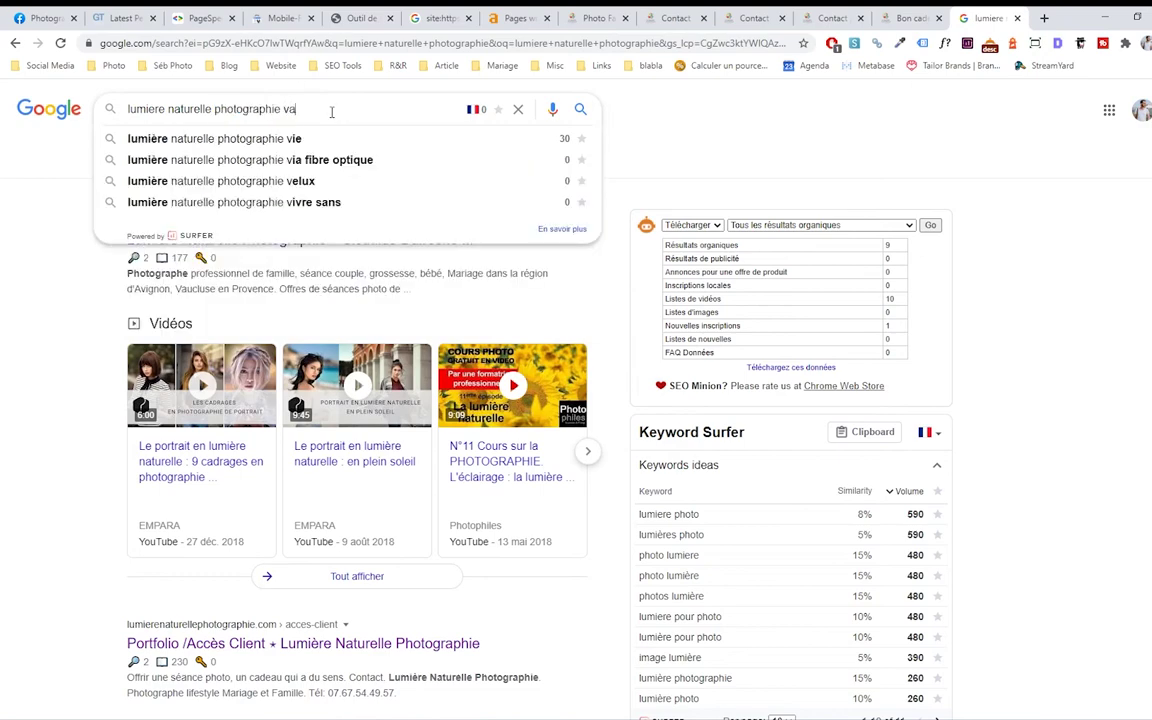
key(Return)
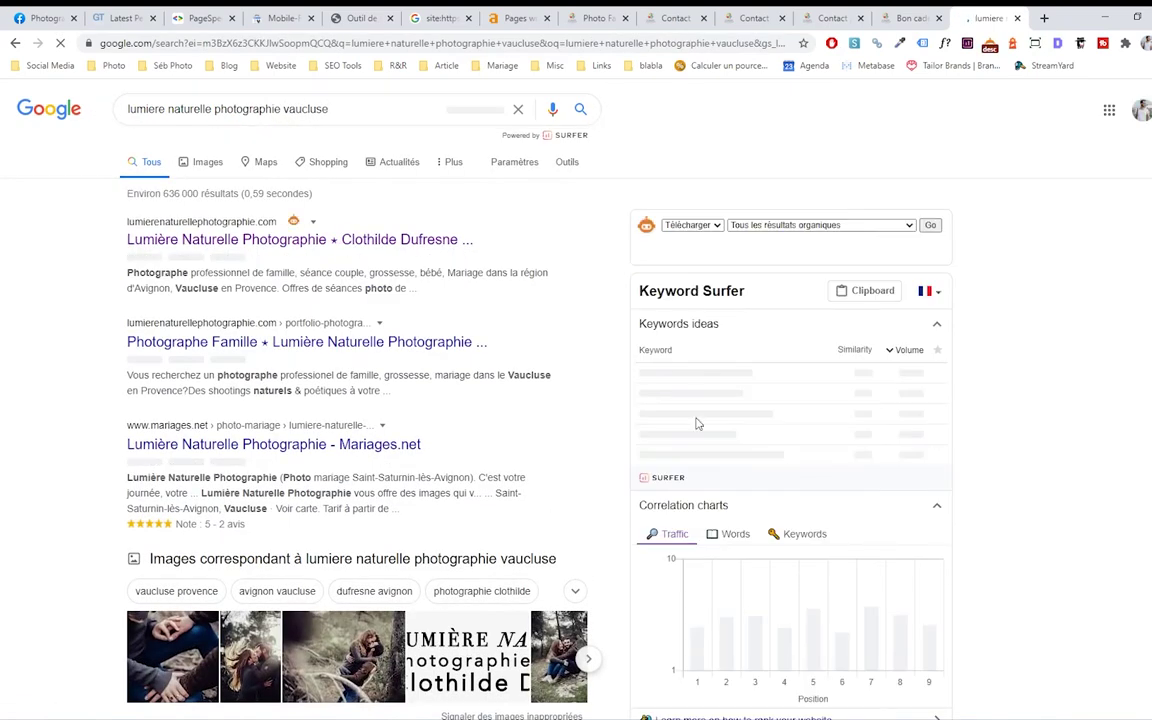
Examine the Lumière Naturelle Photographie business listing beside the results, highlighting its address and checking the description
scroll(690, 450, down, 5)
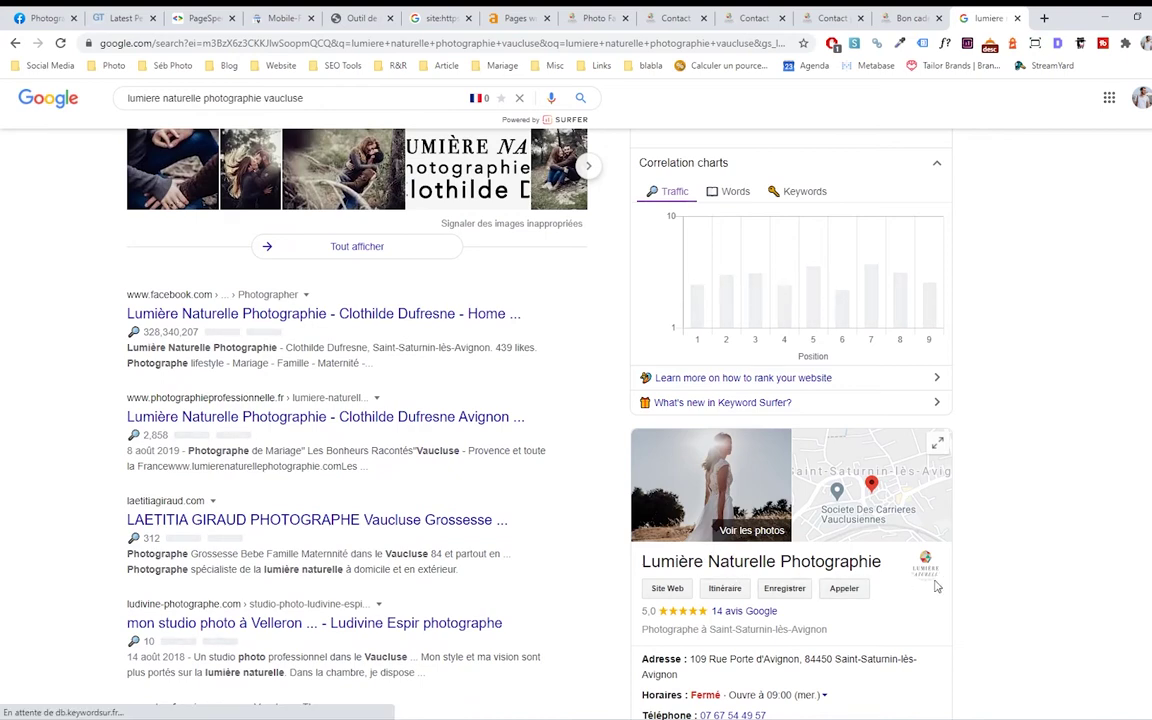
scroll(920, 560, down, 3)
scroll(930, 520, down, 3)
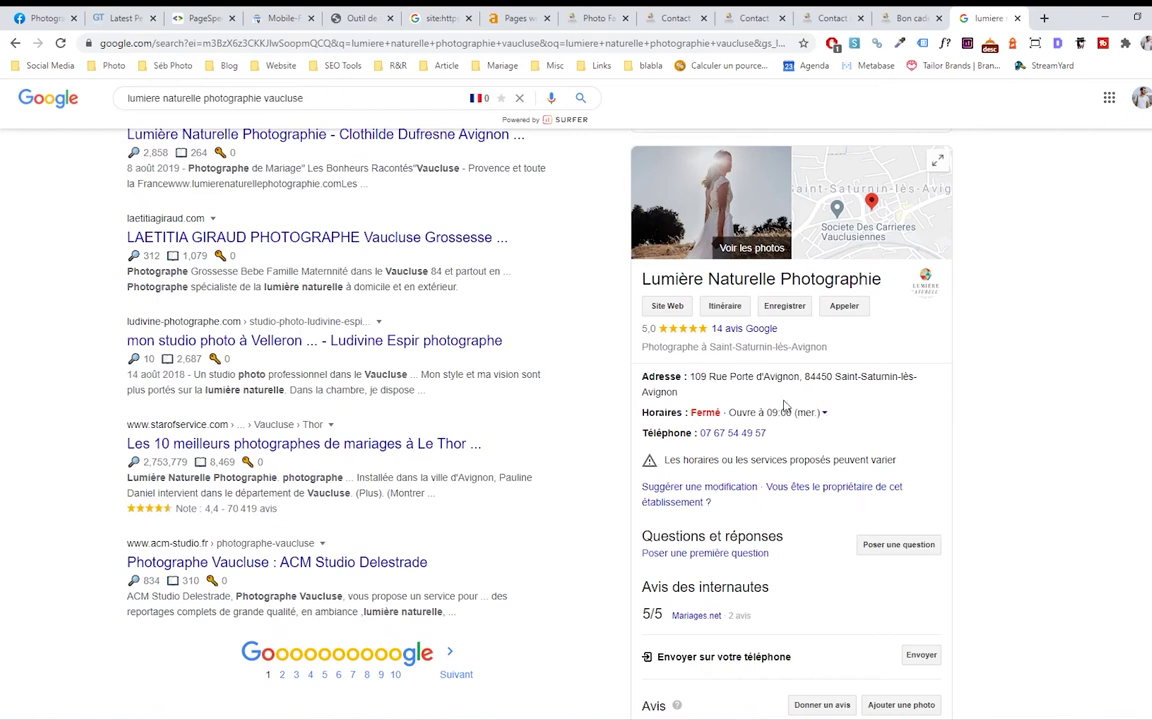
drag(686, 376, 726, 396)
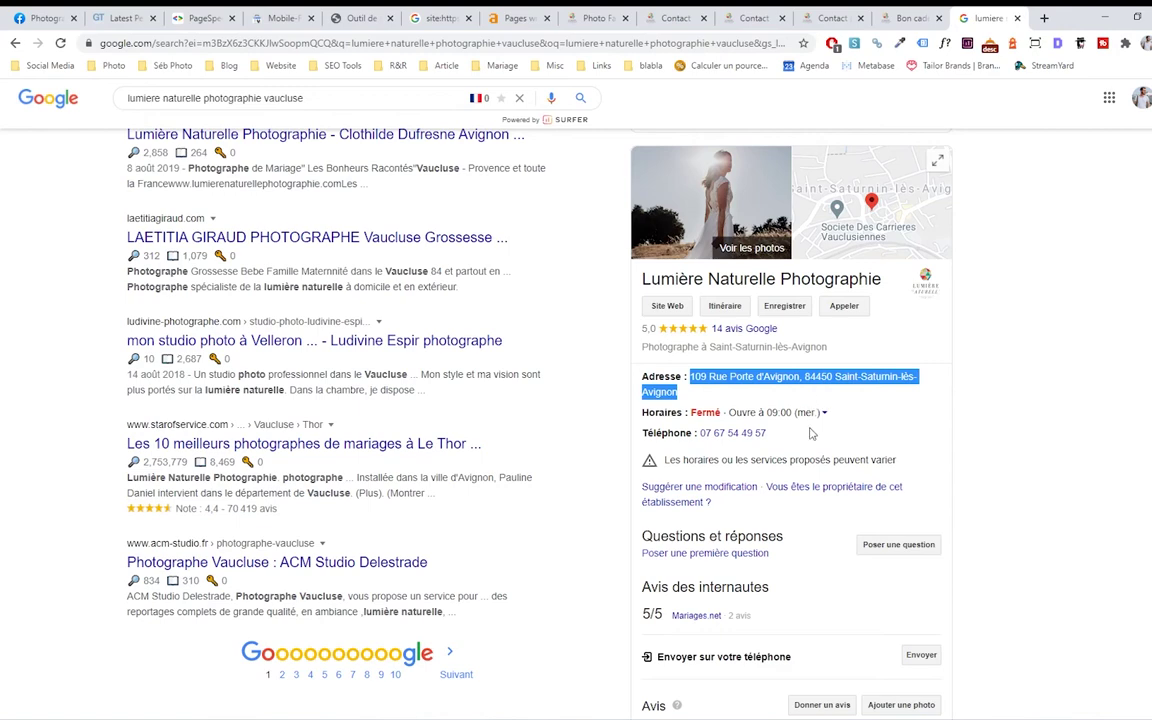
scroll(812, 433, down, 3)
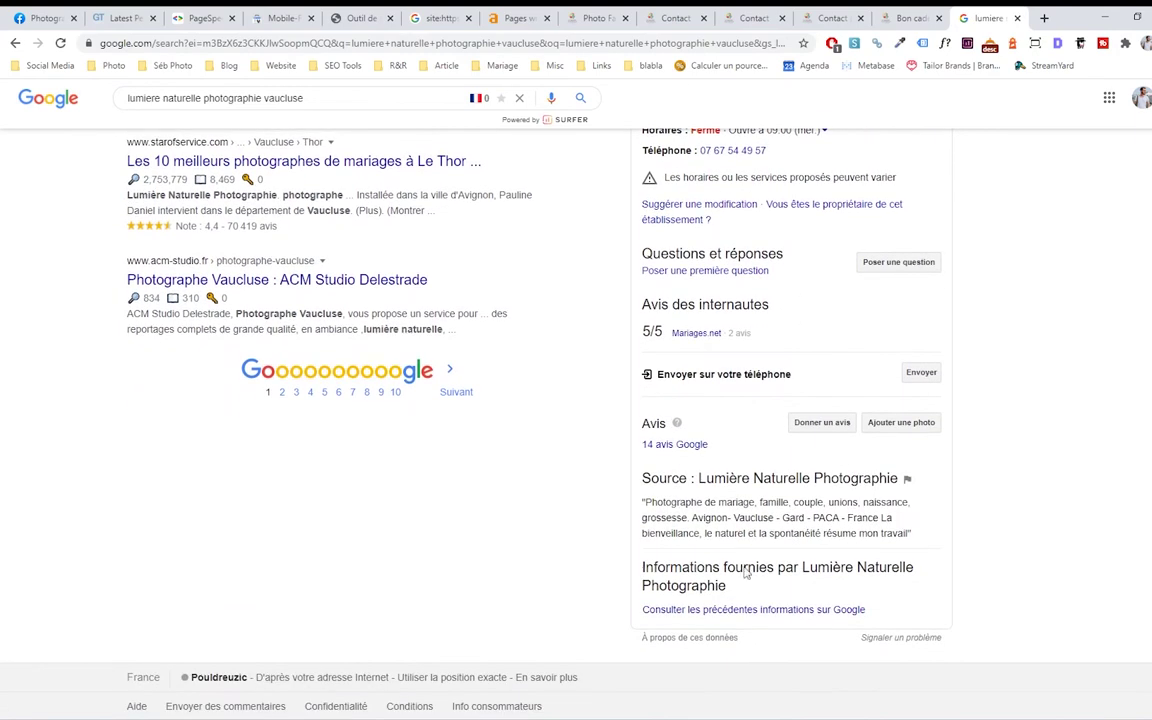
scroll(734, 572, up, 4)
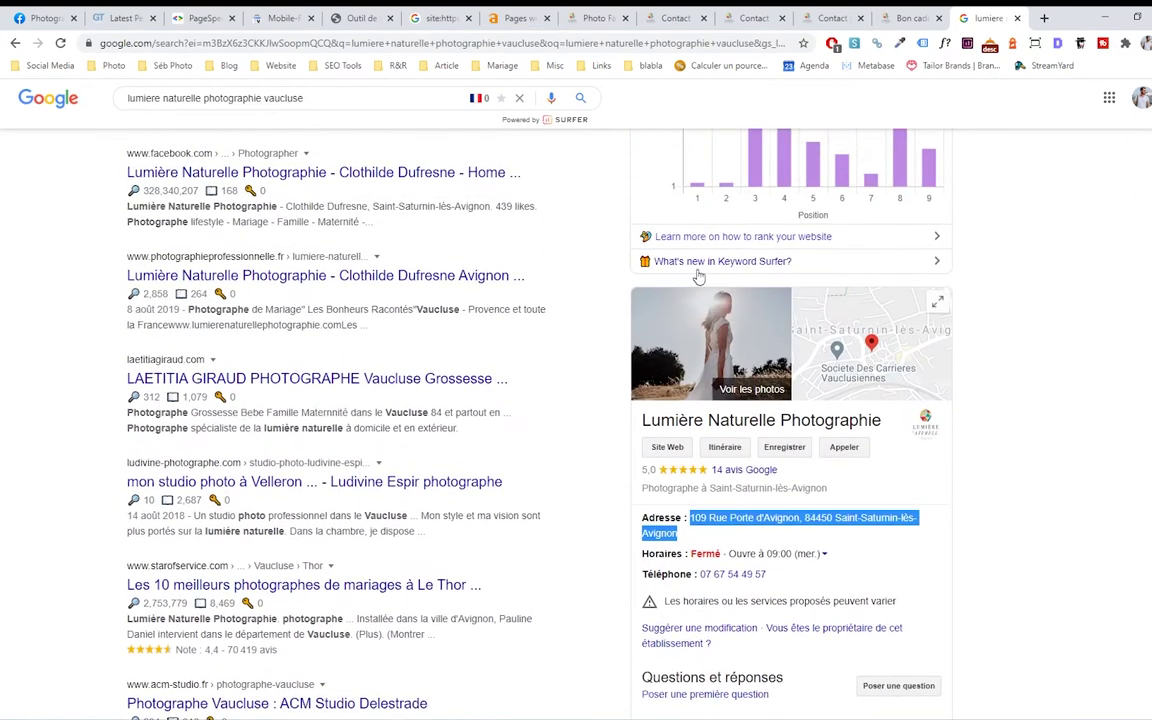
Browse through all the photos of the Lumière Naturelle Photographie business listing and return to the search results
click(715, 334)
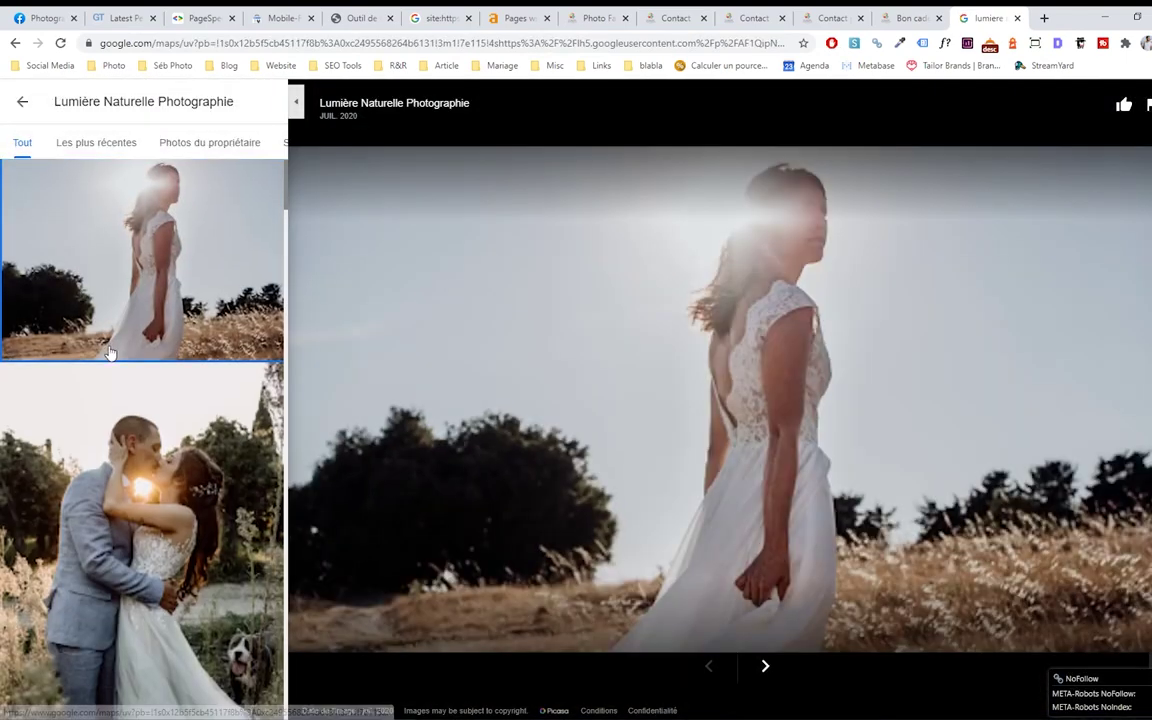
scroll(110, 352, down, 15)
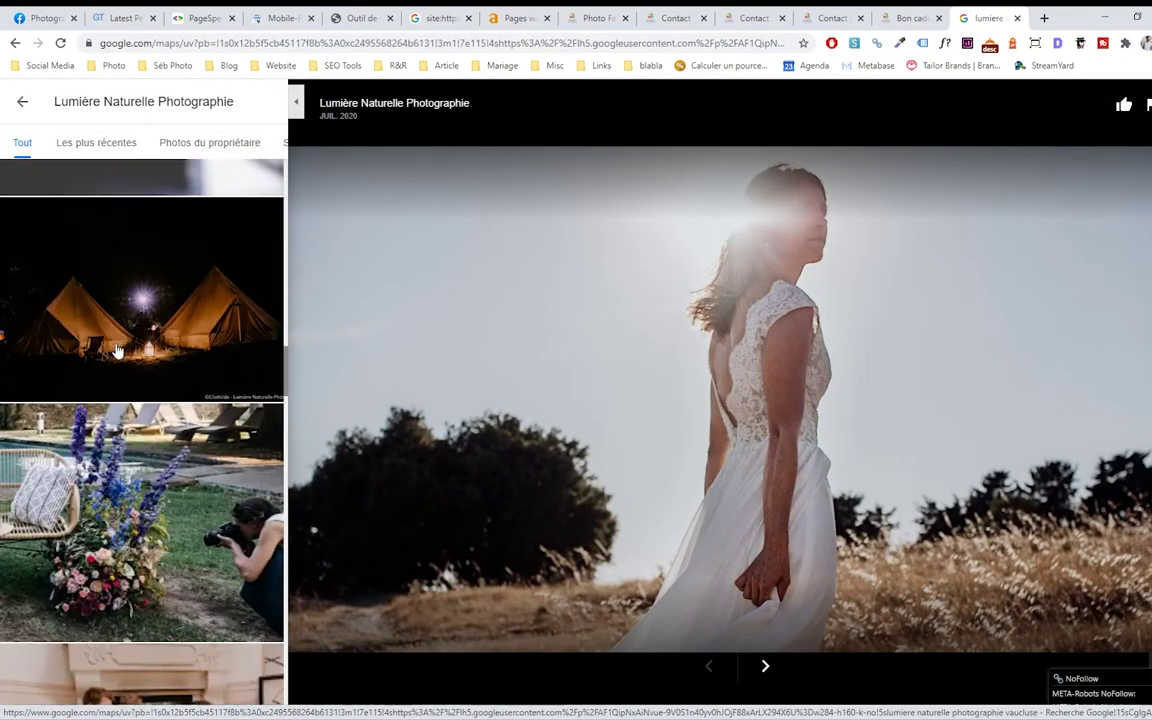
scroll(117, 350, down, 15)
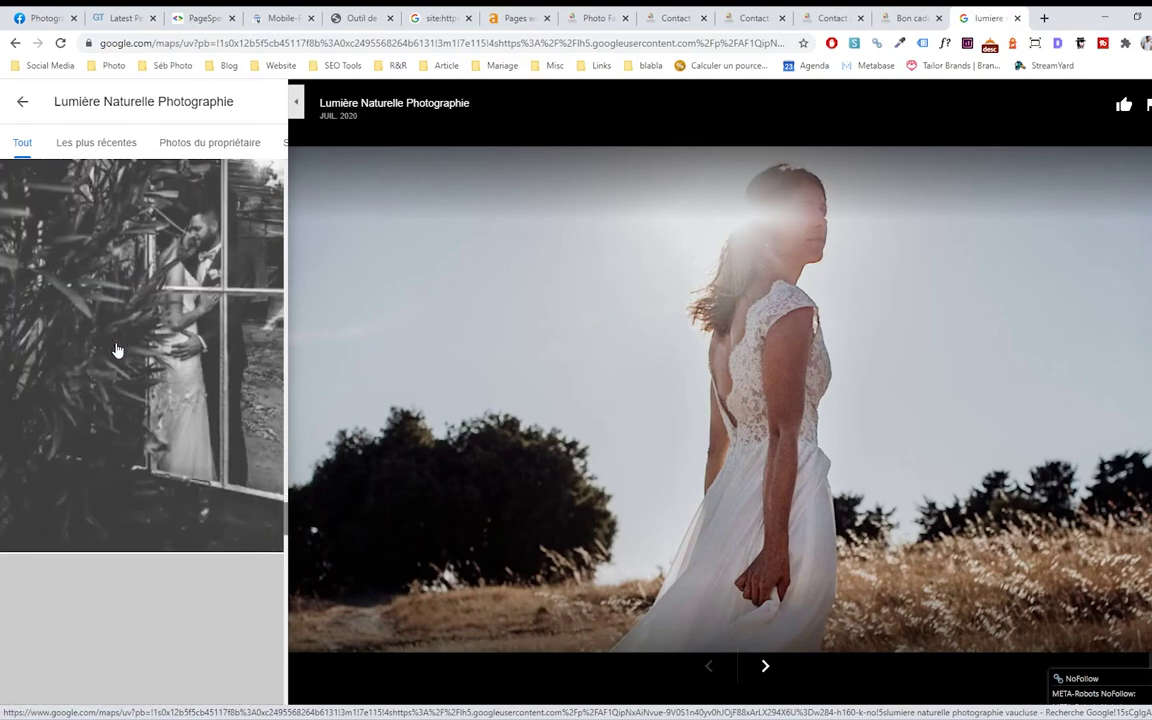
scroll(117, 350, down, 20)
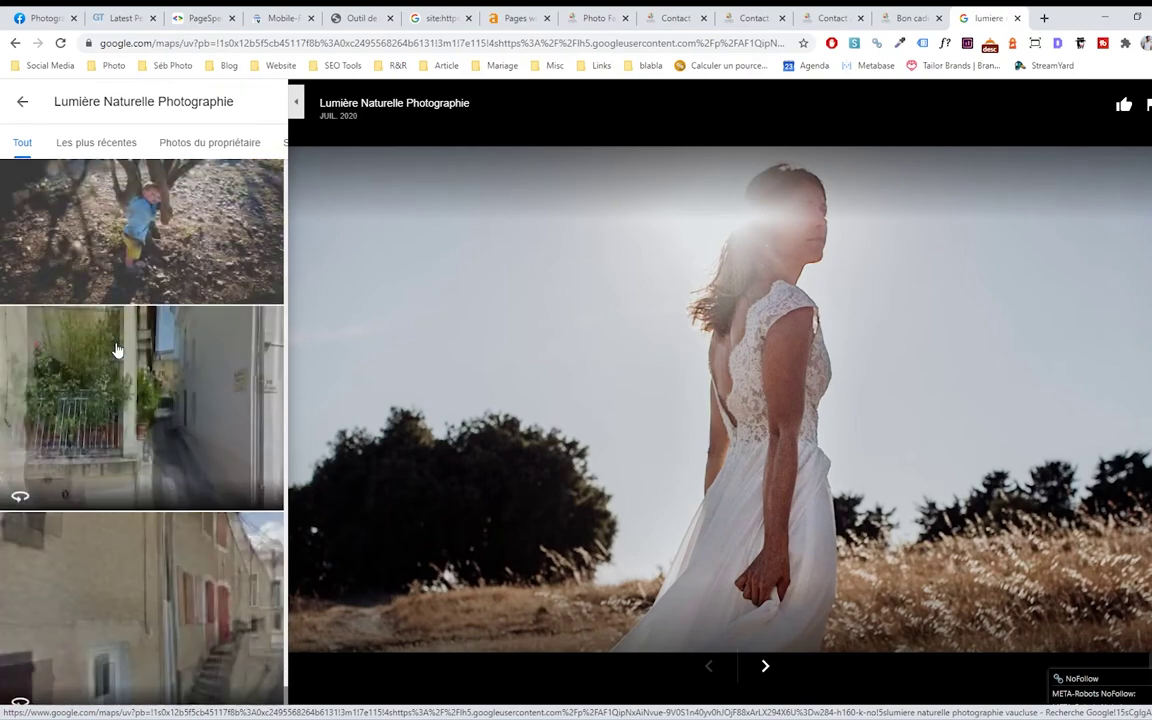
click(21, 110)
Open the listing's Google reviews and read through the customer comments and the owner's replies
scroll(1000, 500, down, 10)
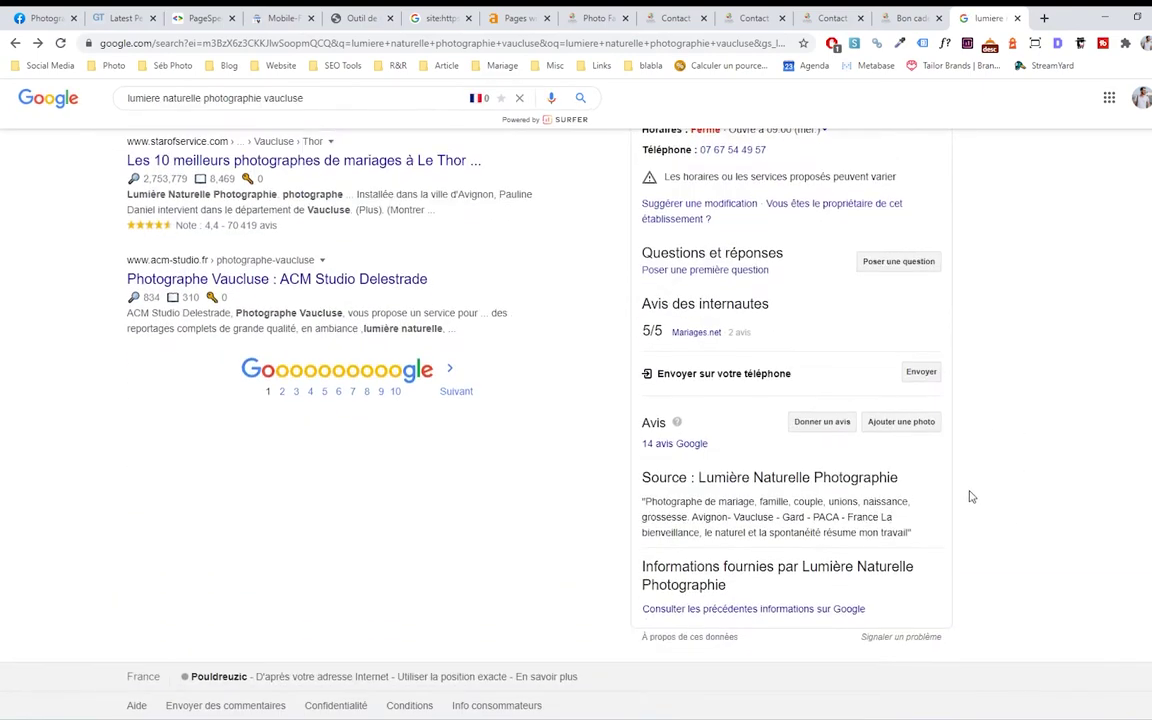
scroll(960, 492, up, 5)
click(730, 472)
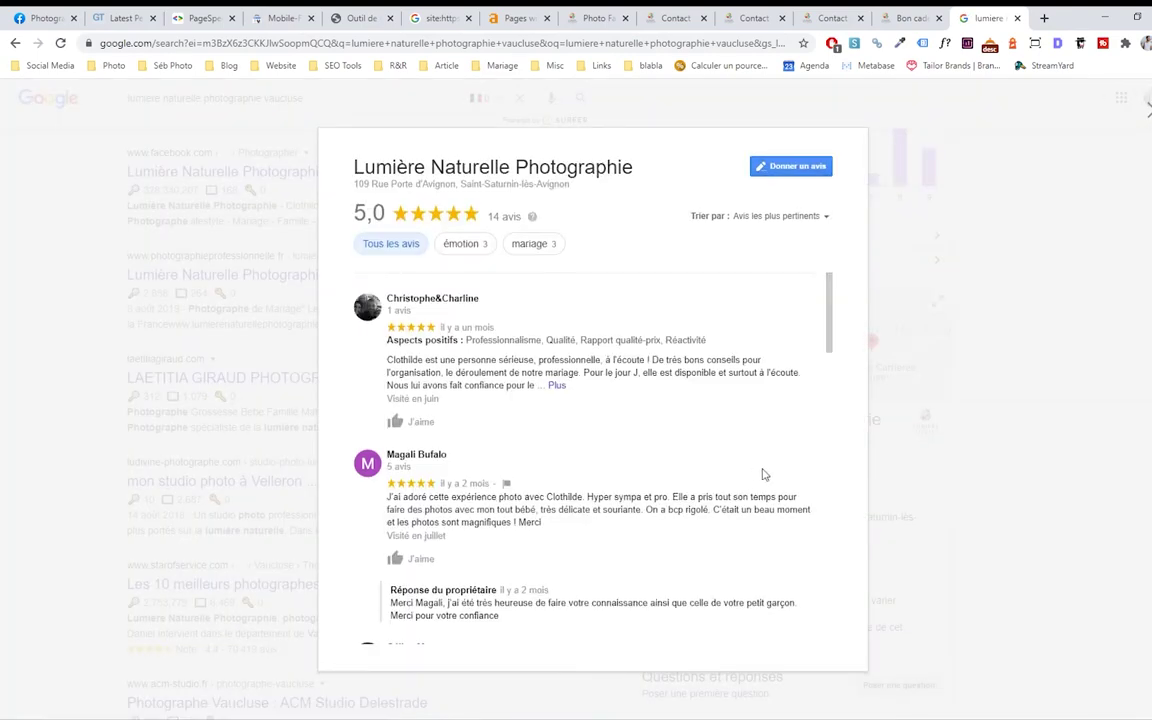
scroll(560, 410, down, 2)
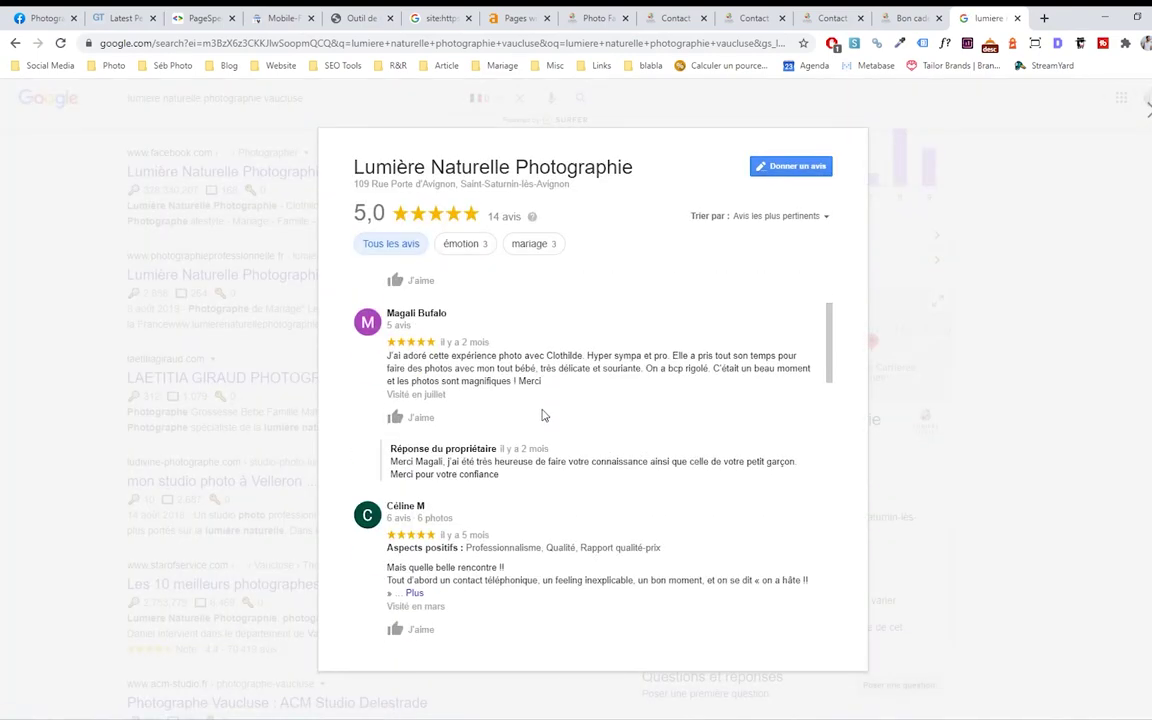
scroll(532, 415, up, 2)
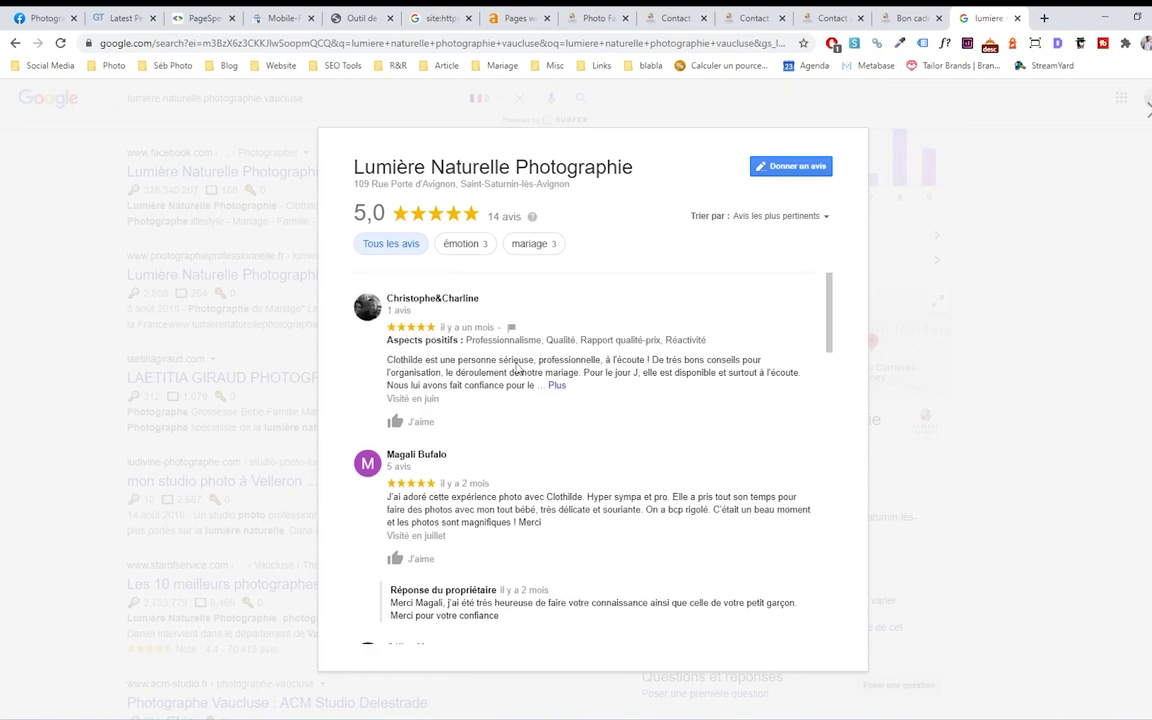
scroll(522, 463, down, 4)
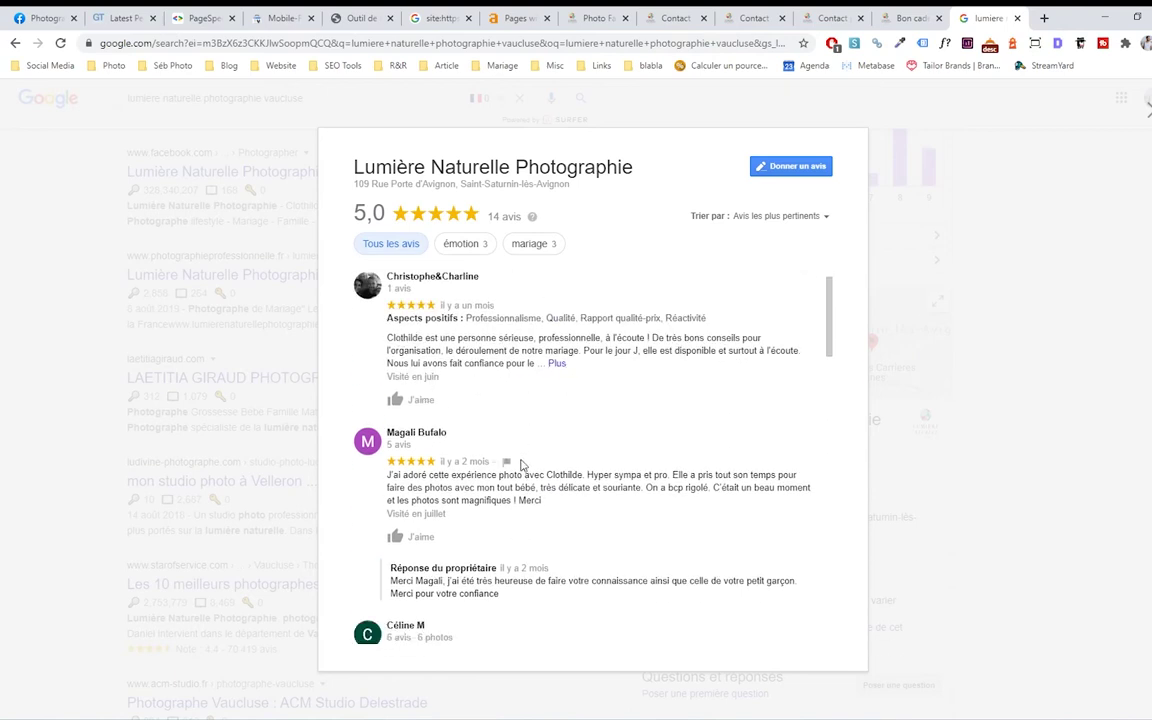
scroll(432, 495, down, 2)
scroll(440, 460, down, 2)
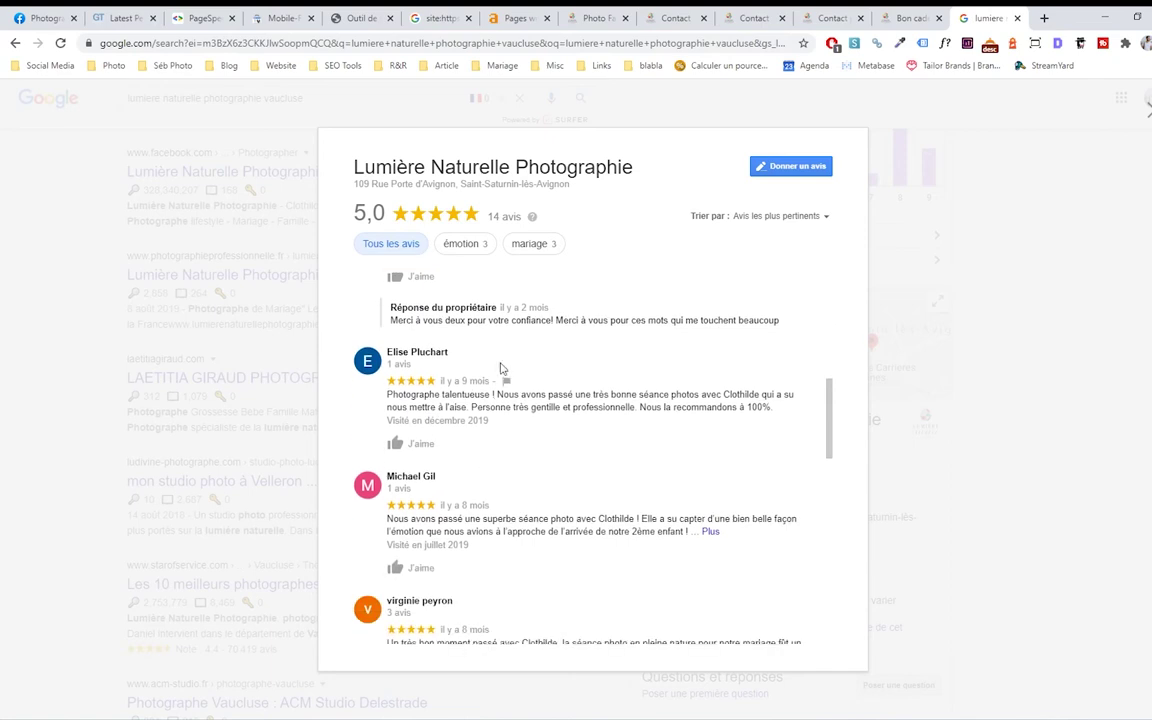
Read the remaining Google reviews, expanding the pregnancy-session review and highlighting the owner's reply to it, and close the reviews
scroll(480, 450, down, 3)
scroll(452, 460, down, 5)
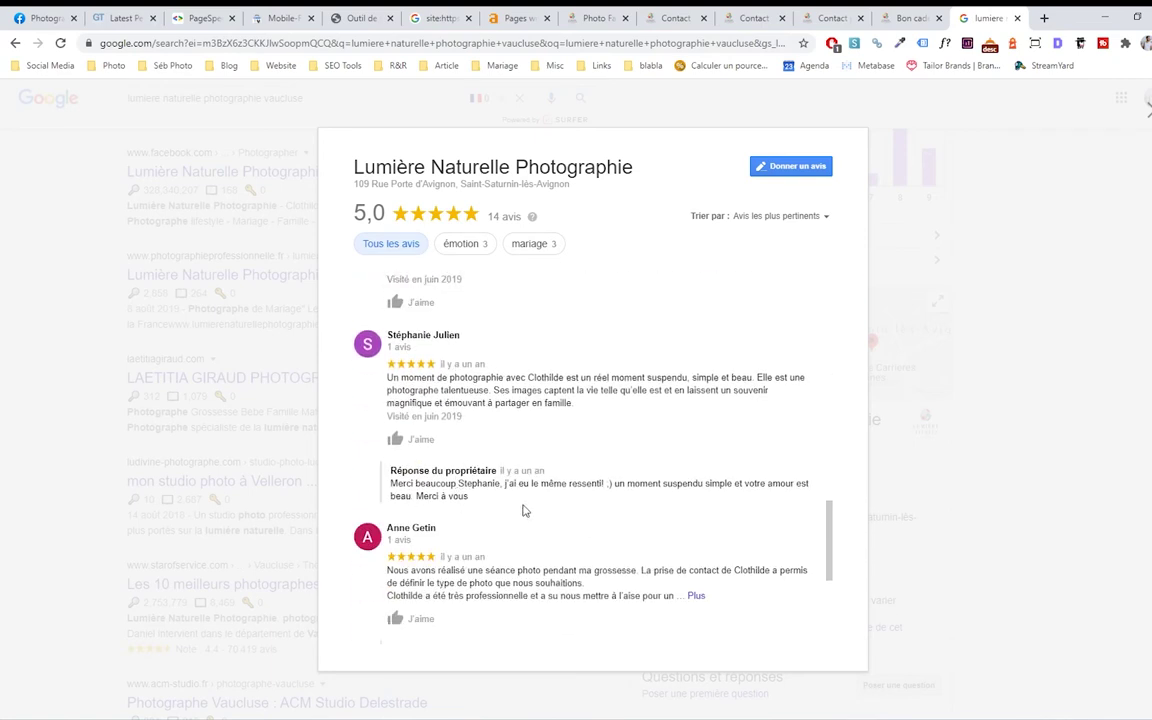
scroll(522, 511, down, 5)
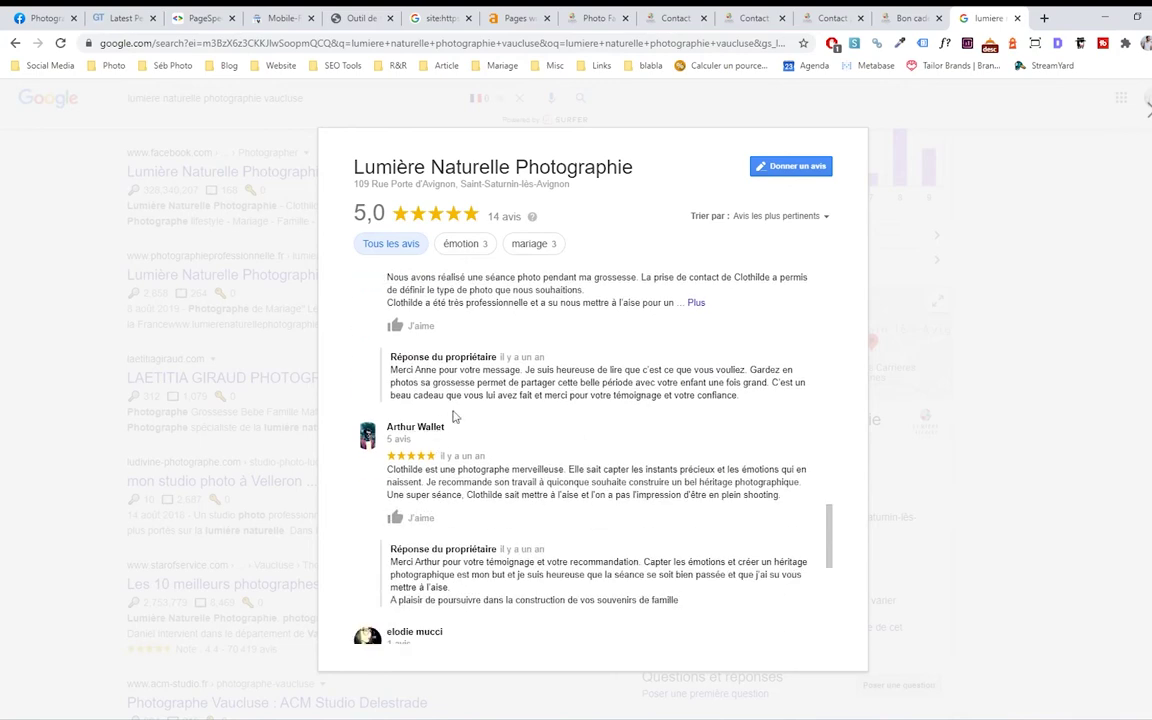
scroll(660, 421, up, 1)
drag(740, 466, 391, 441)
click(696, 373)
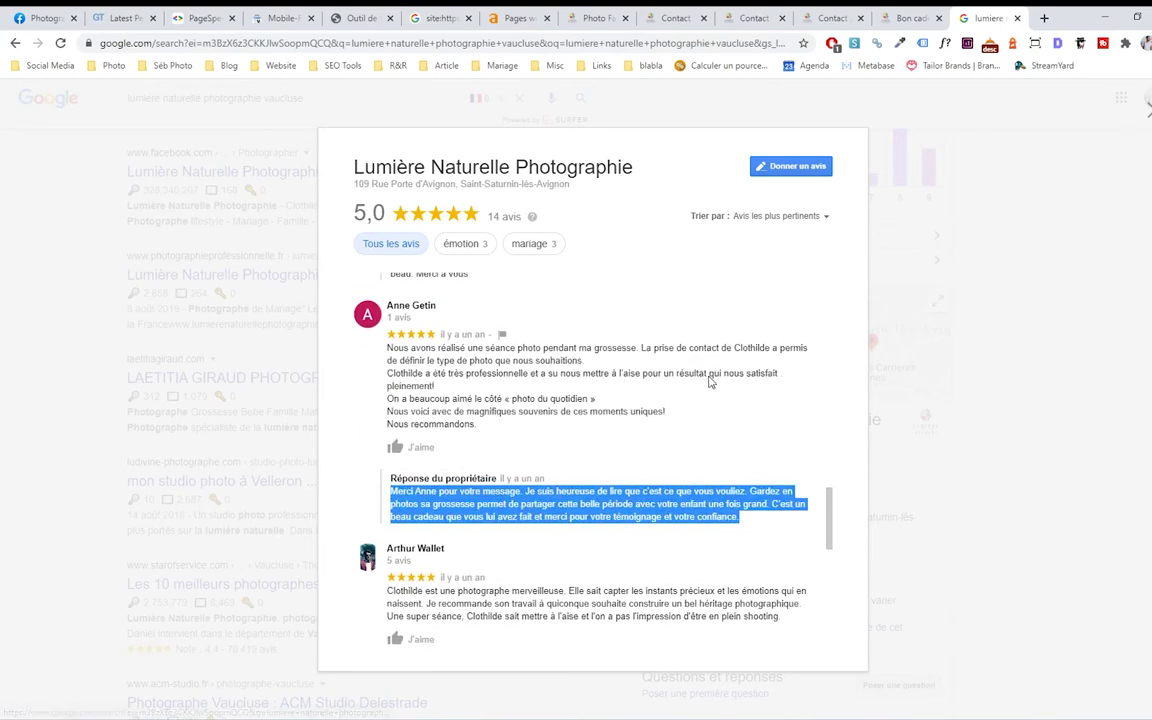
key(ctrl+c)
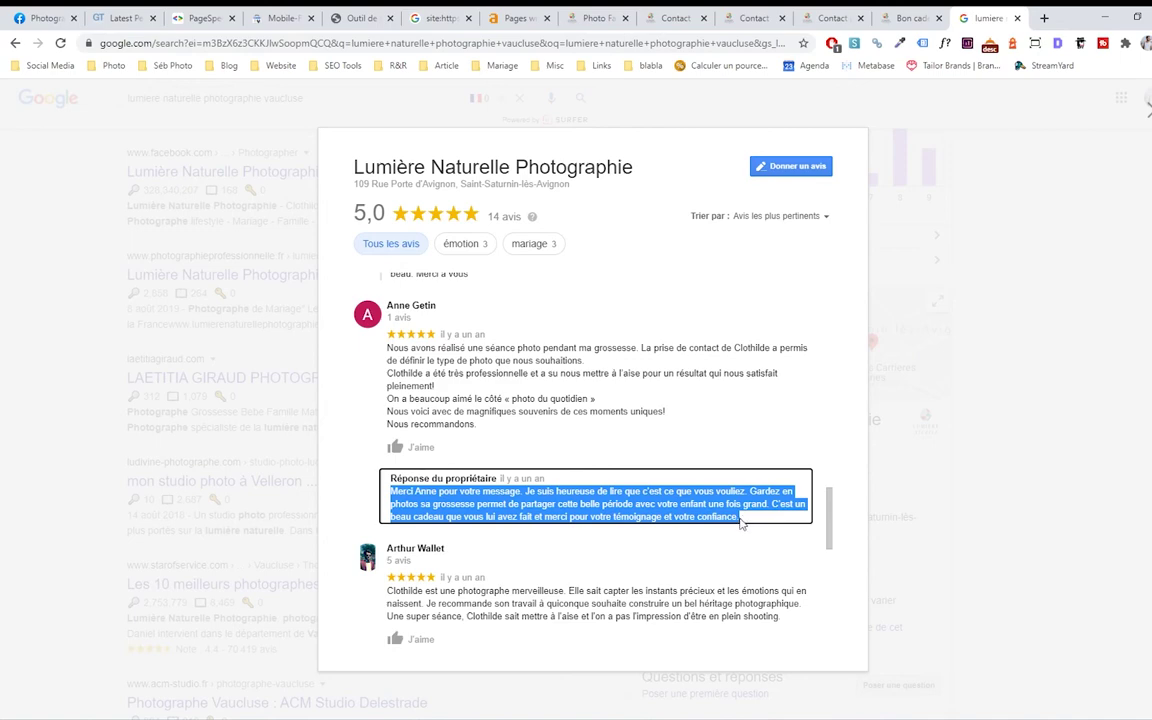
scroll(741, 524, up, 15)
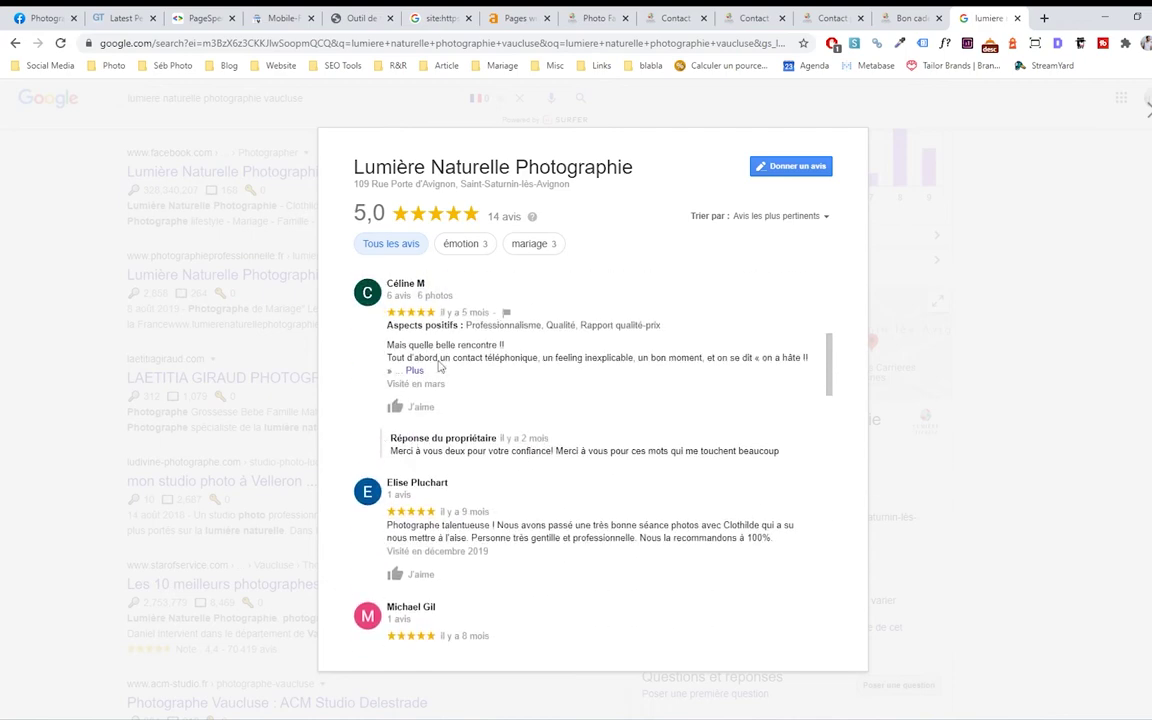
scroll(437, 367, up, 4)
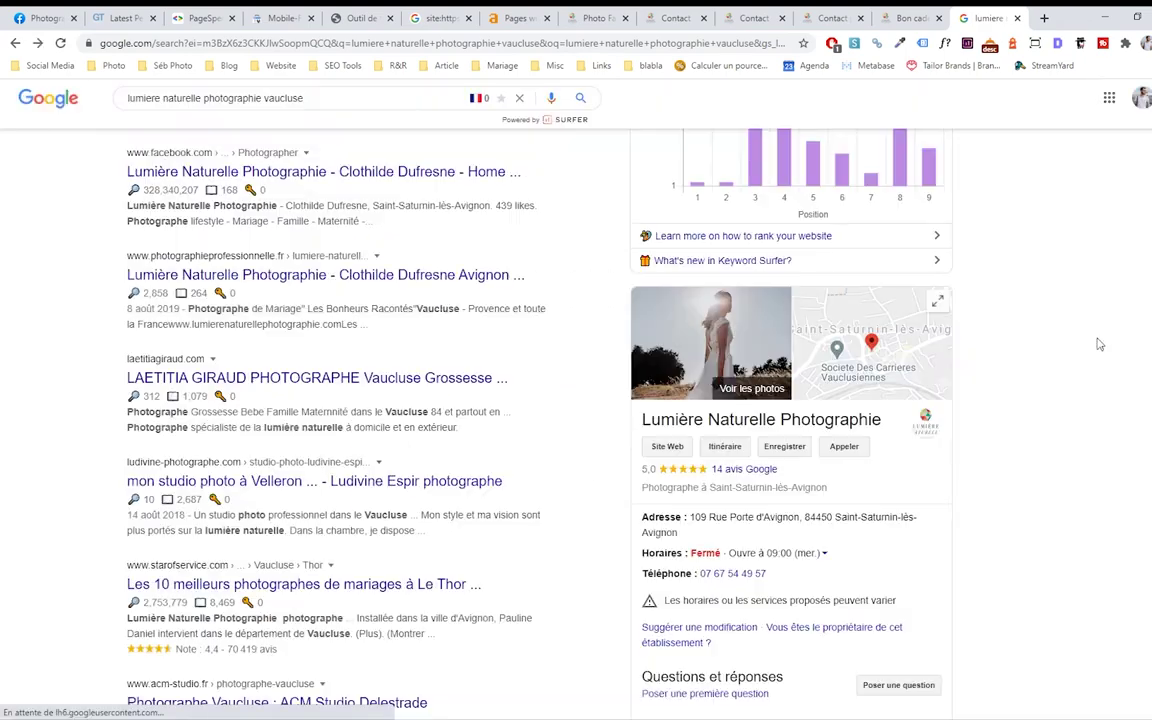
click(988, 308)
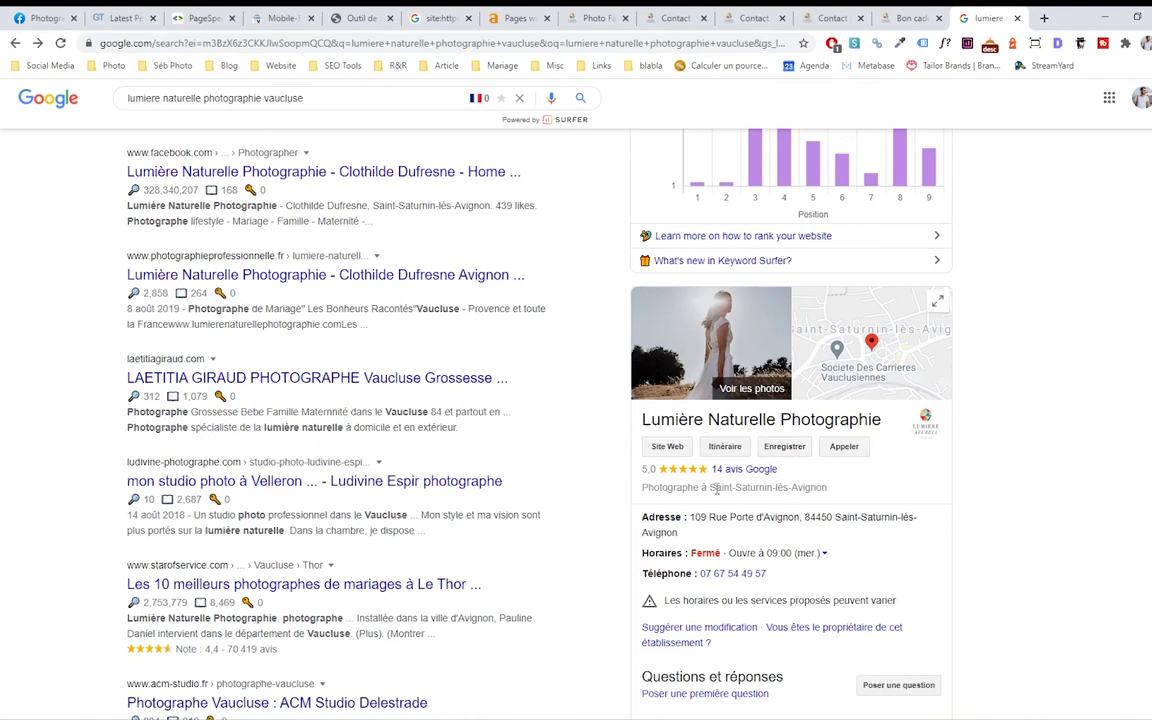
Copy the town name from the business listing and search Google for "photographe Saint-Saturnin-lès-Avignon"
drag(711, 487, 837, 495)
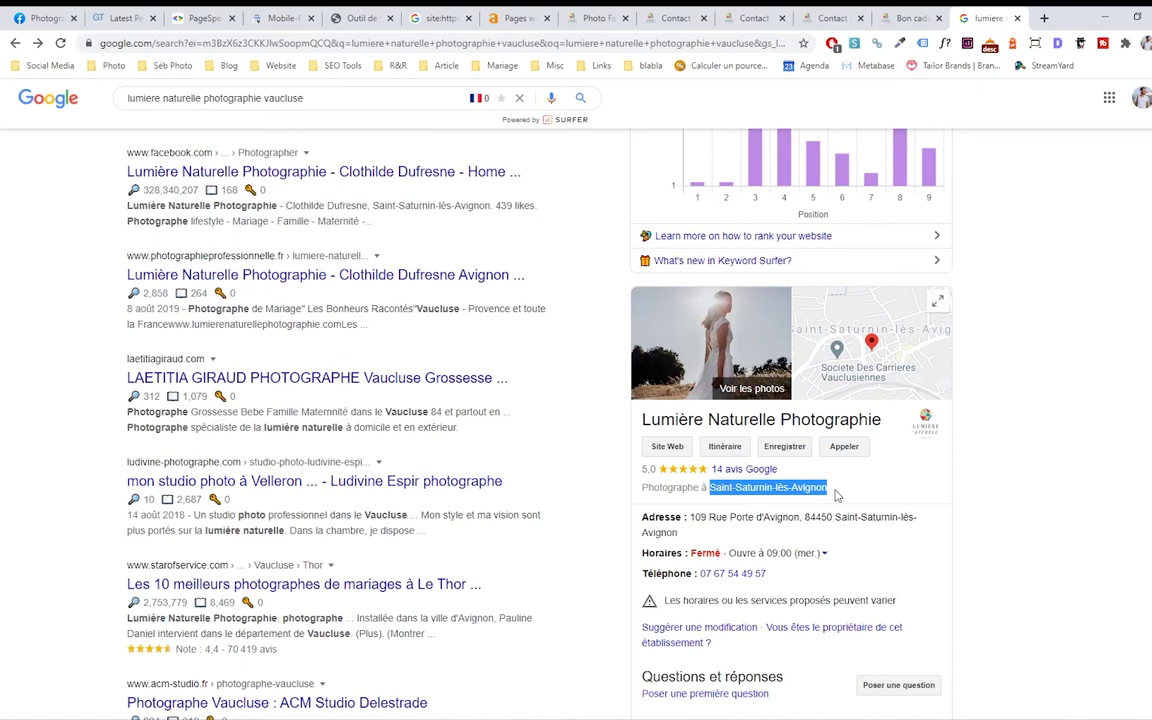
right_click(792, 487)
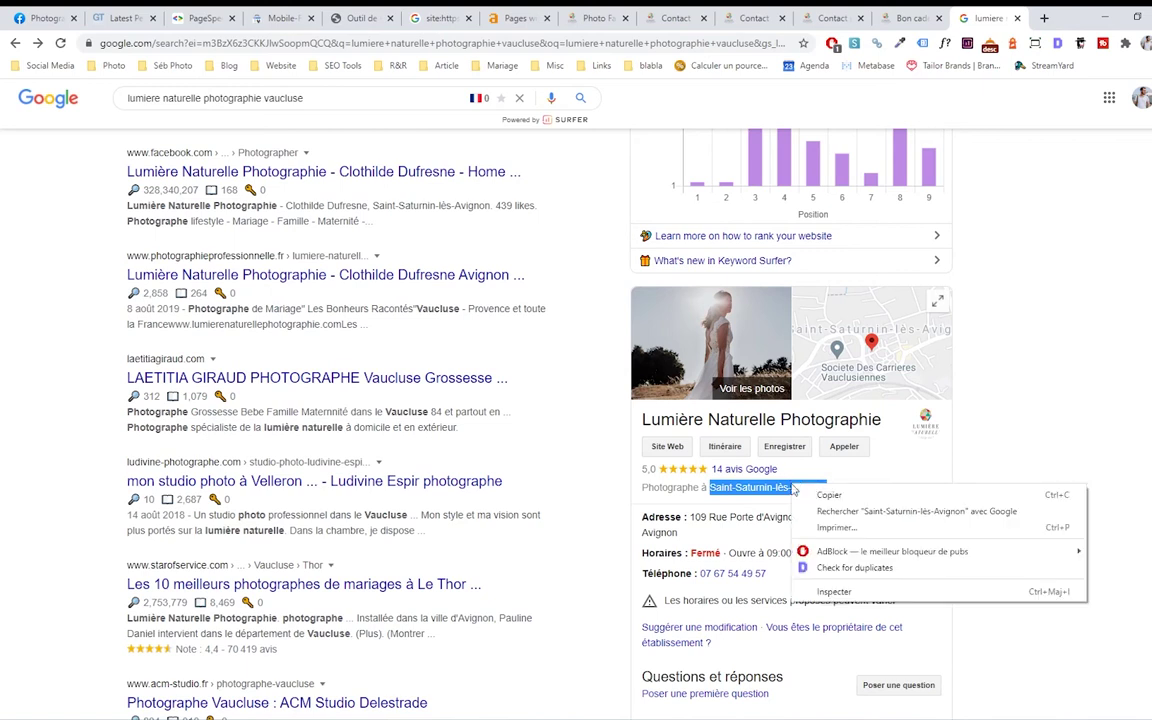
click(732, 488)
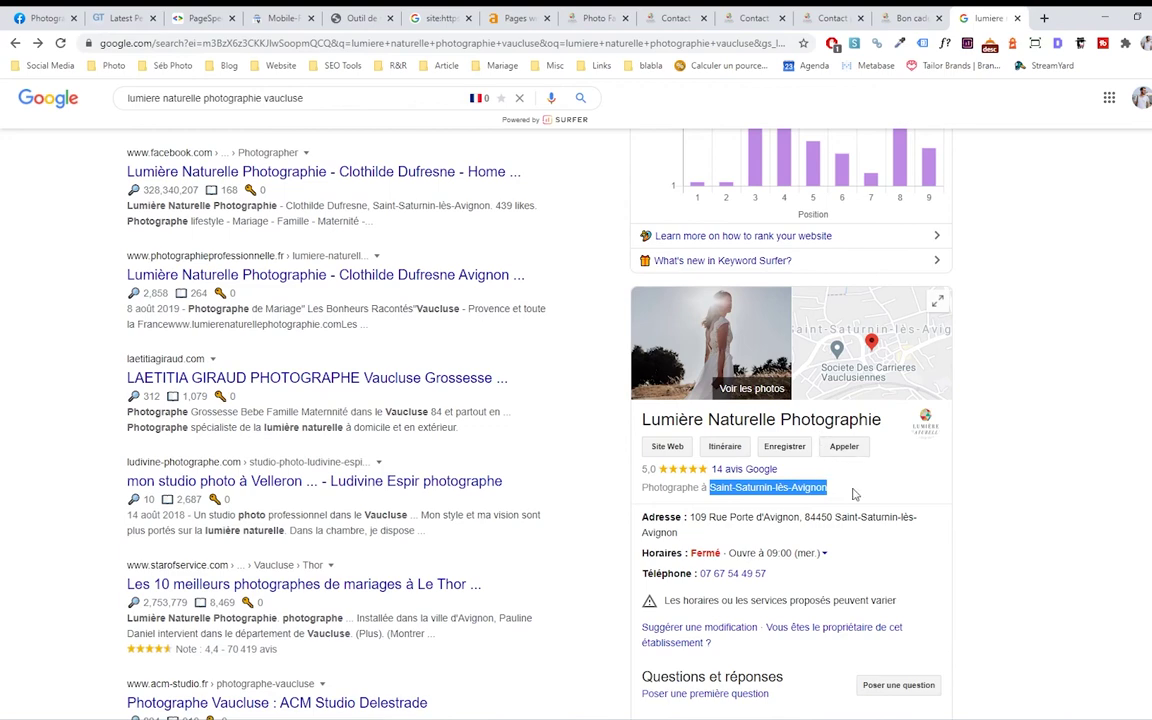
triple_click(281, 98)
key(ctrl+v)
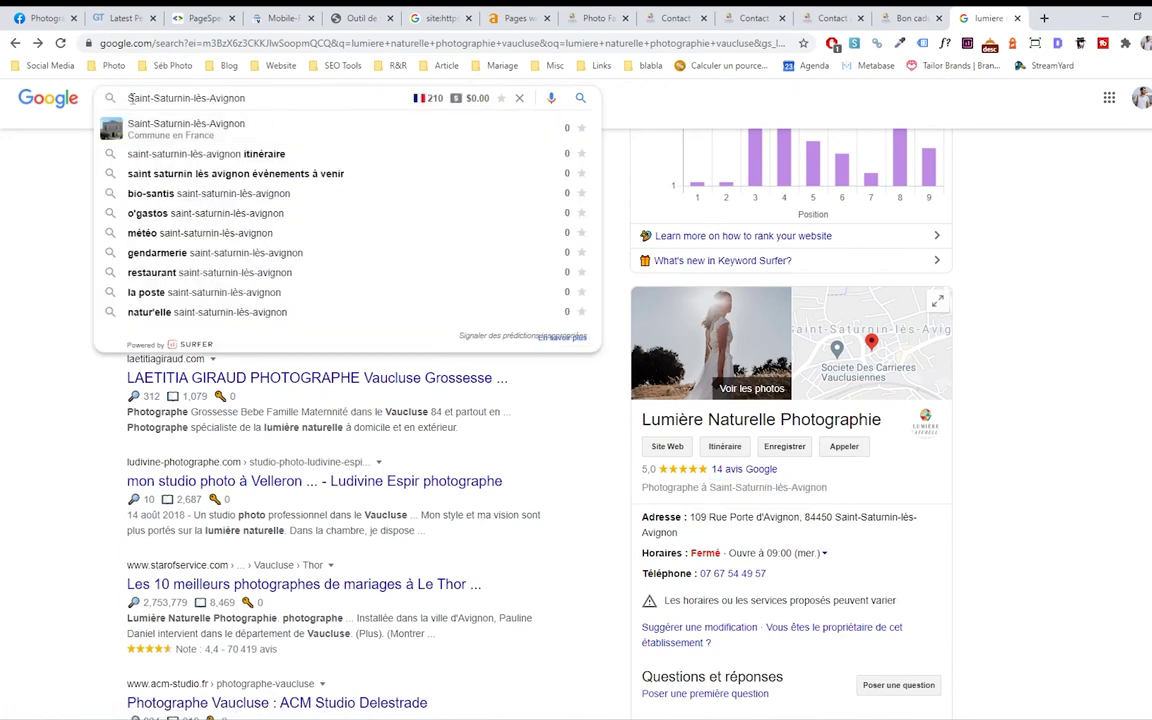
click(128, 98)
text(pho)
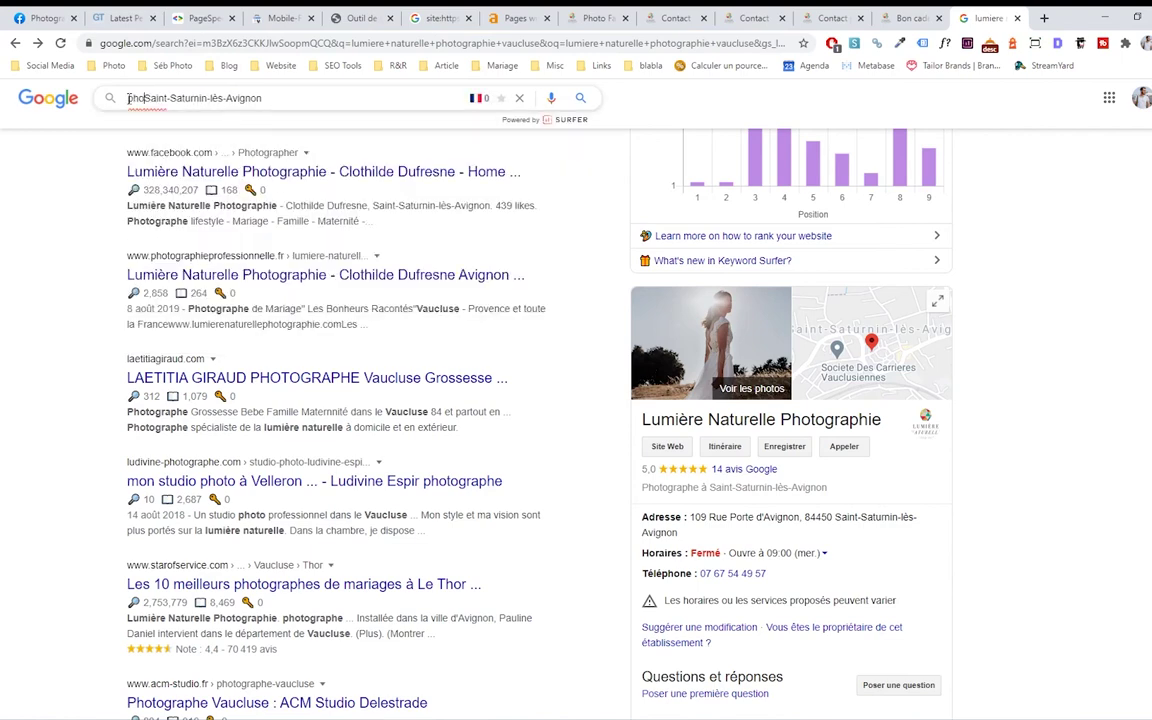
text(tographe)
key(Return)
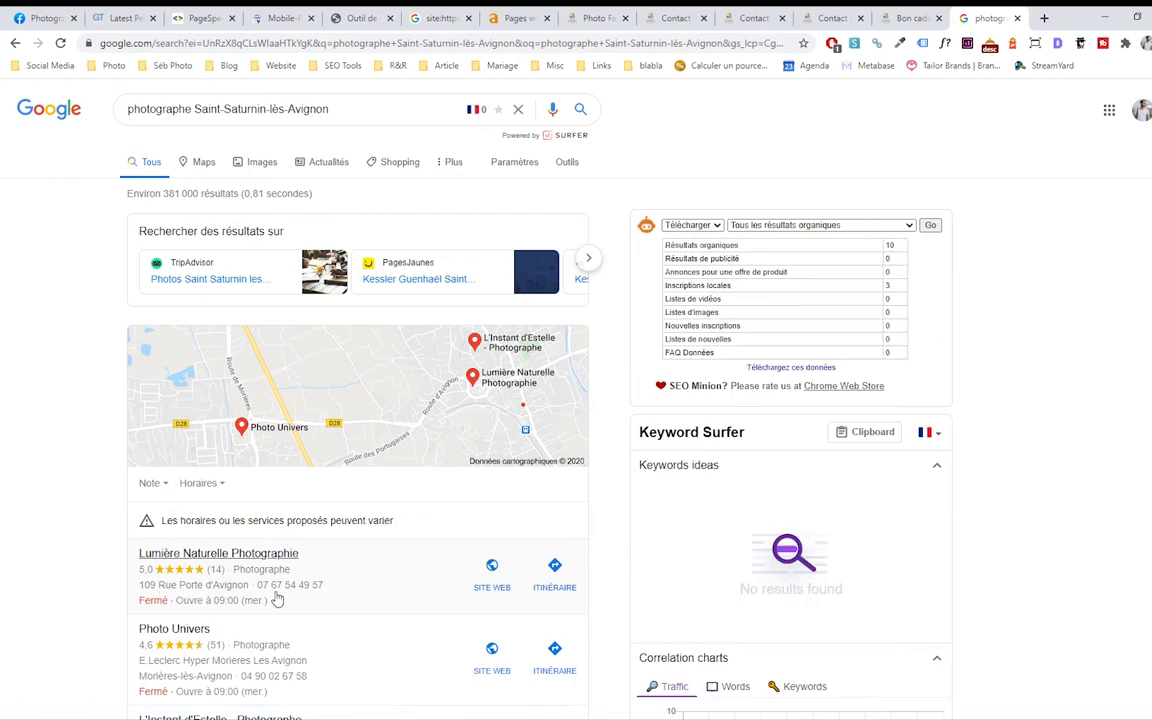
Check the local business results and open their map to see the photographers around Saint-Saturnin-lès-Avignon
scroll(277, 598, down, 1)
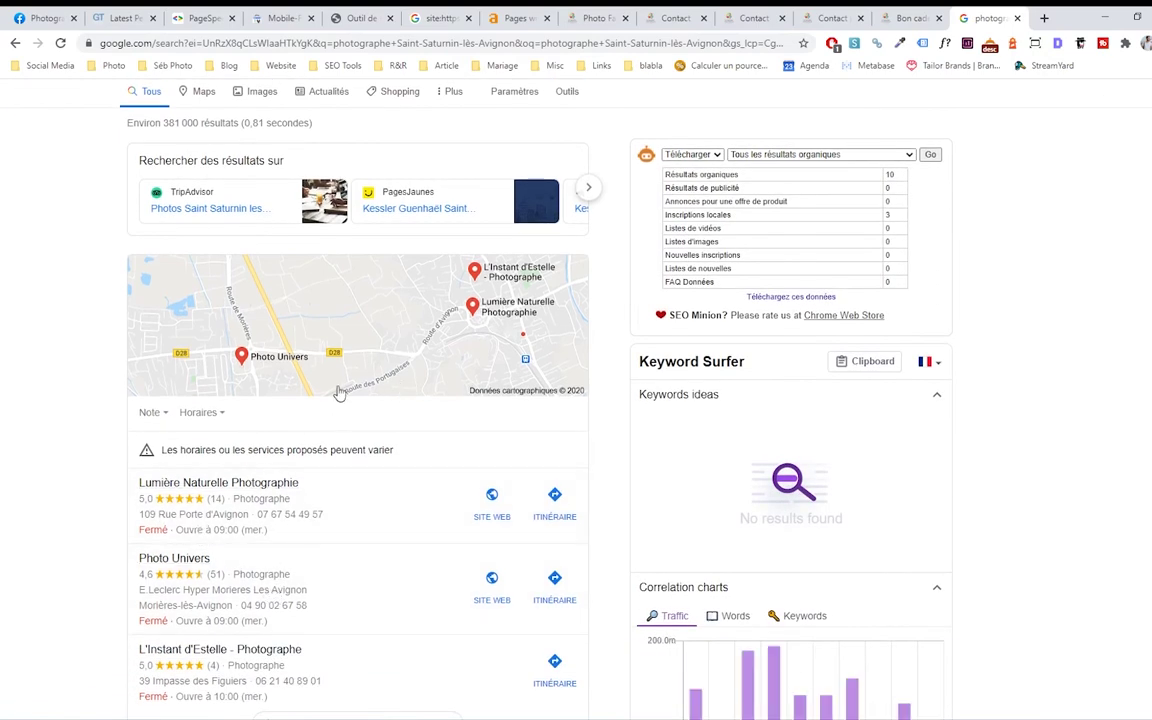
click(386, 332)
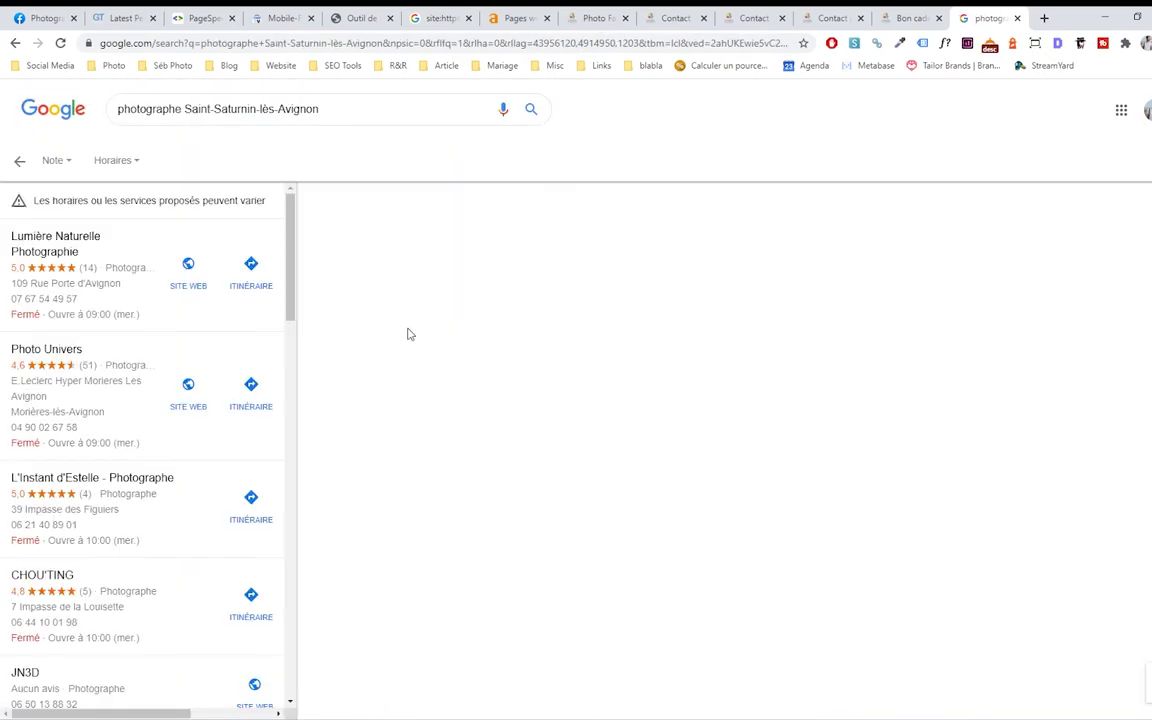
scroll(700, 462, down, 1)
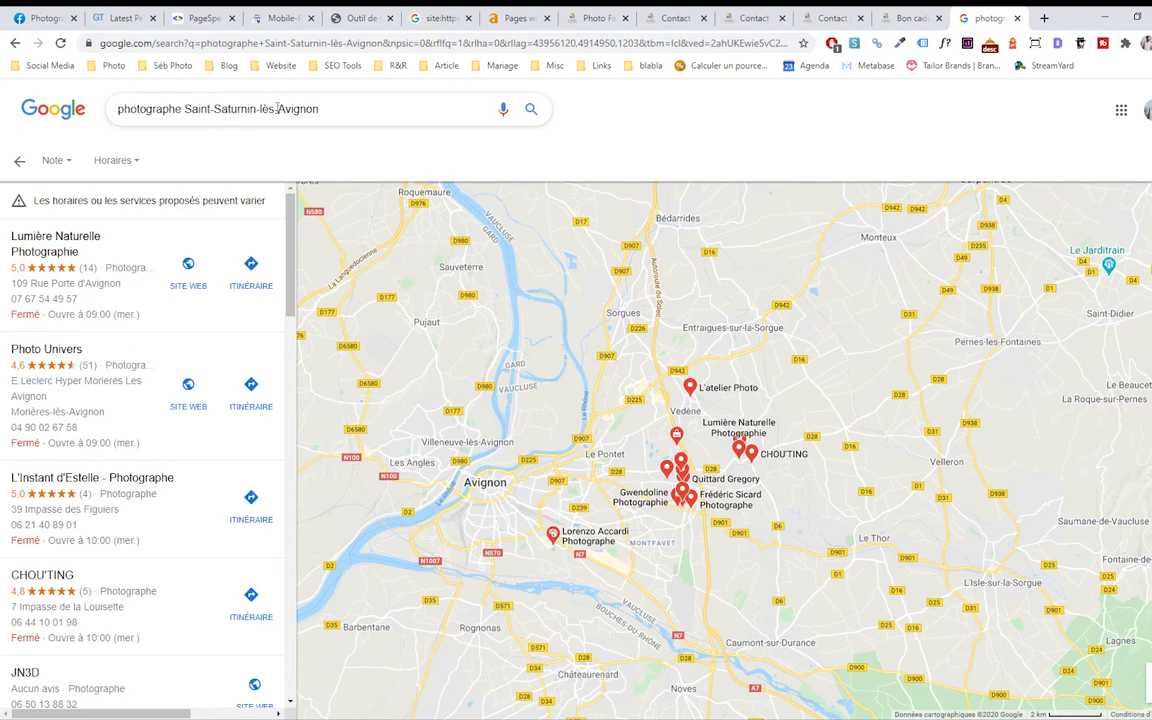
Search the local map results for "photographe Avignon" and look through the whole first page for the Lumière Naturelle listing
drag(277, 108, 193, 111)
key(BackSpace)
key(Return)
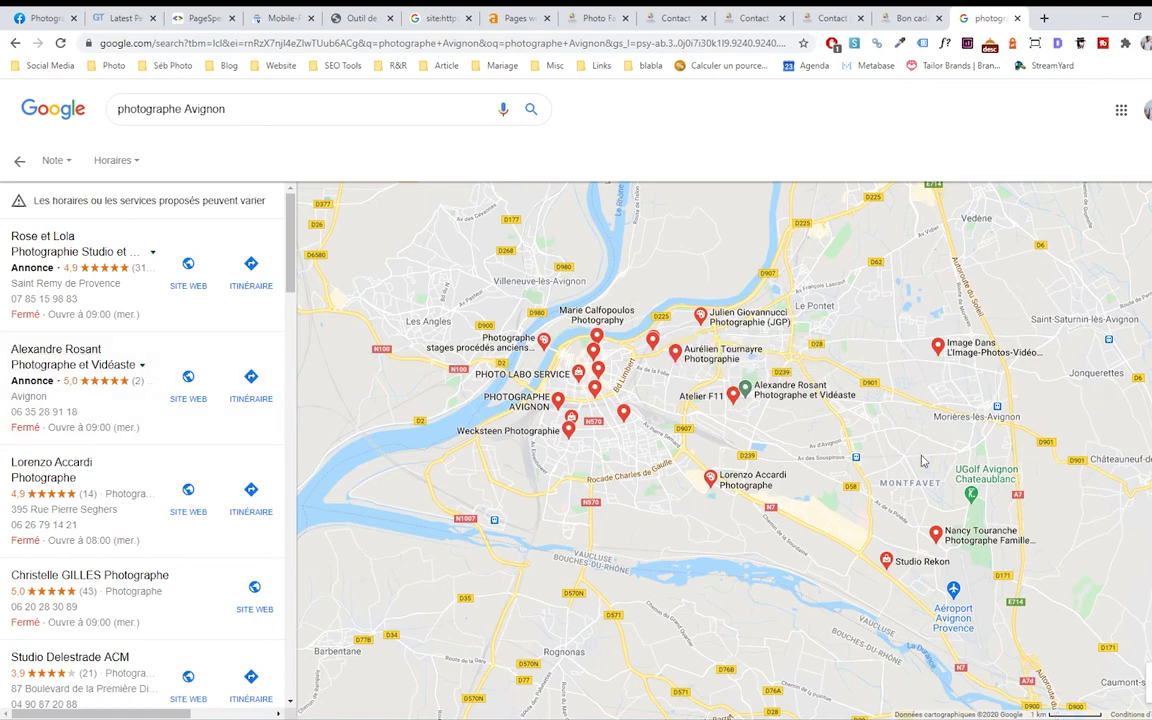
scroll(1000, 370, up, 1)
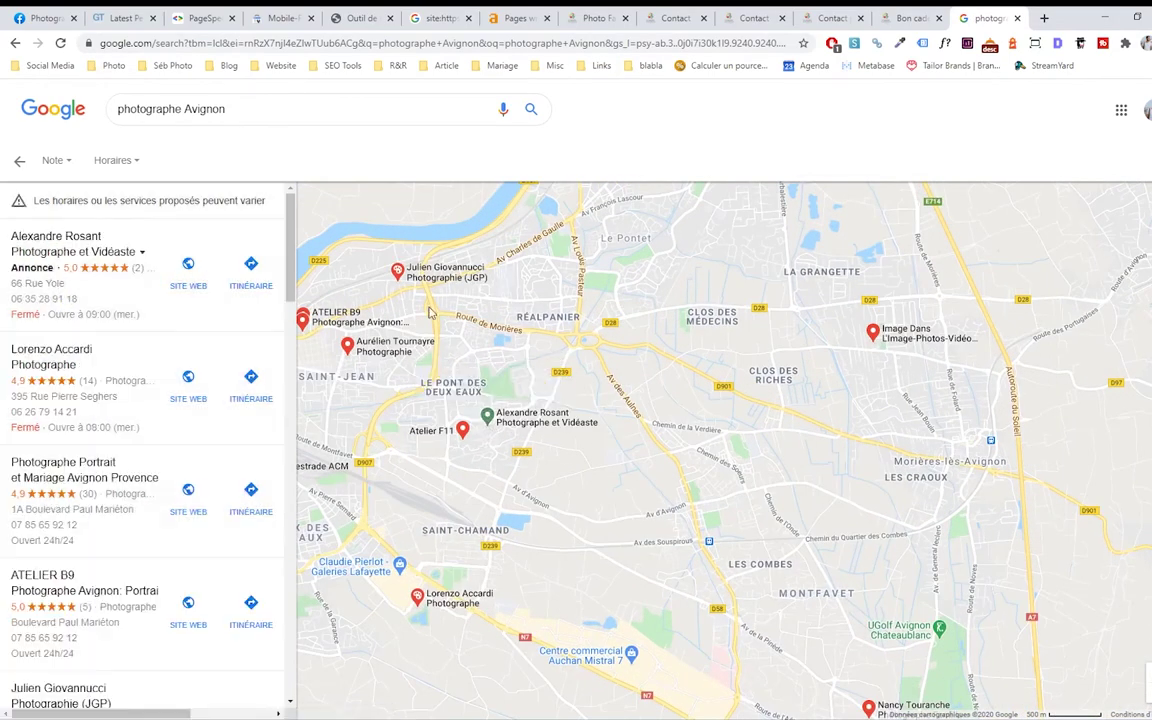
click(262, 106)
key(Return)
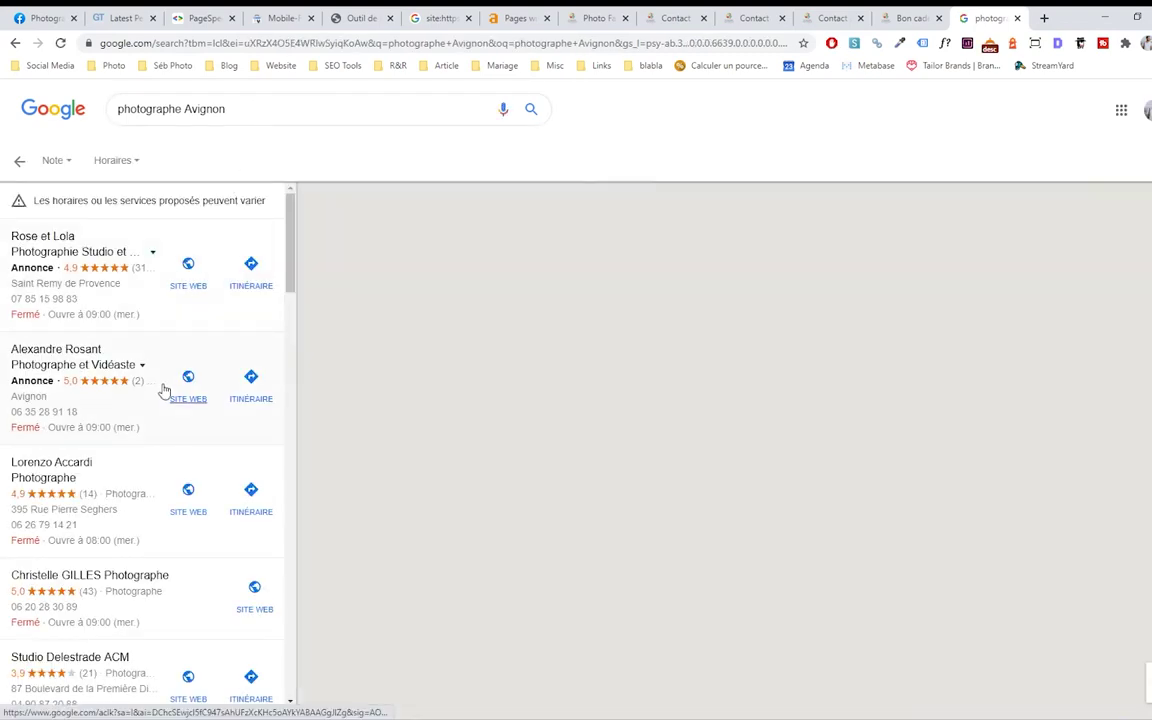
scroll(164, 390, down, 4)
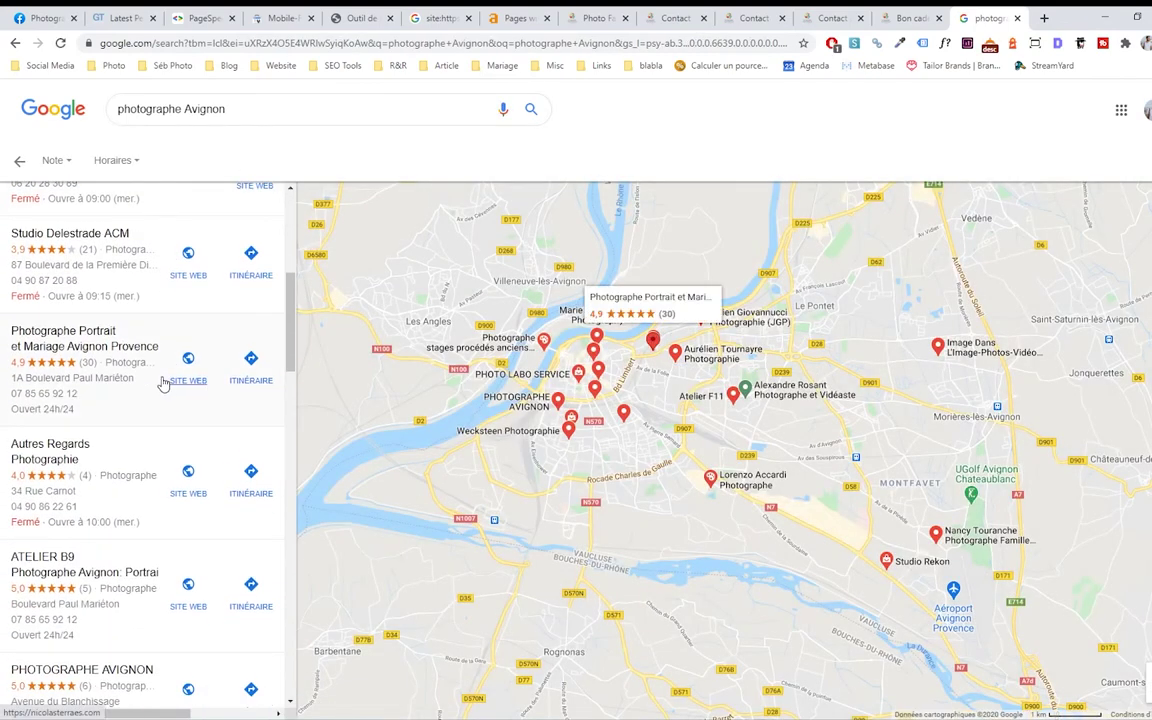
scroll(150, 400, down, 3)
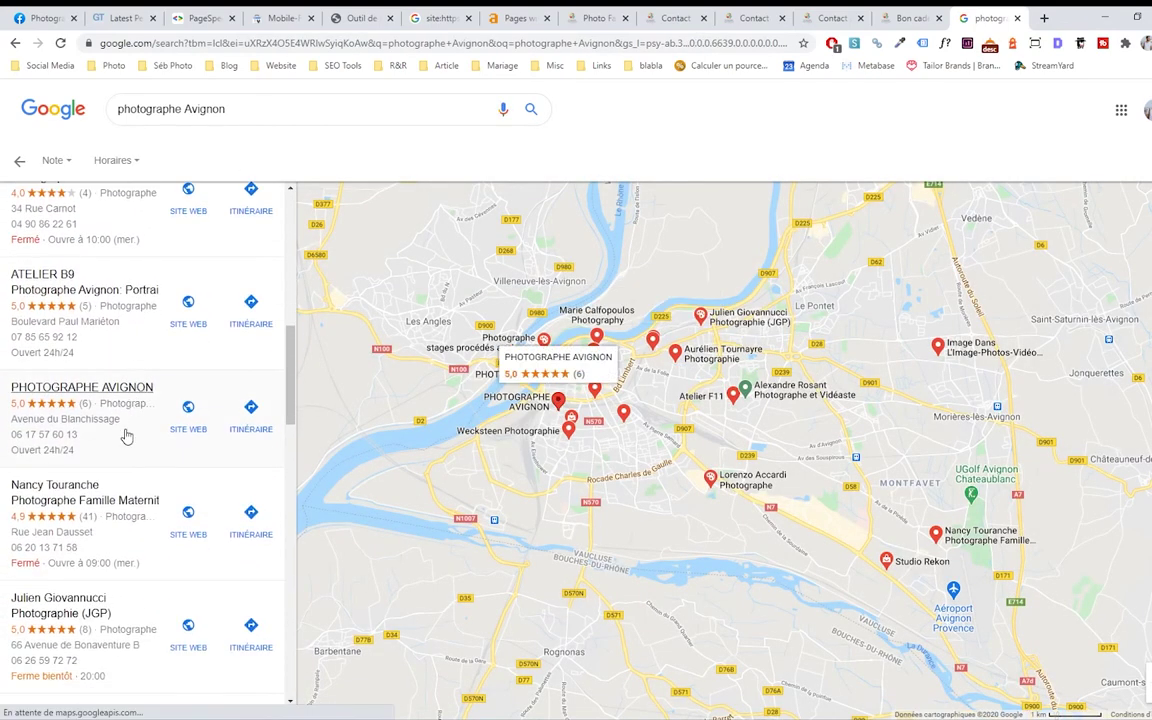
scroll(126, 436, down, 6)
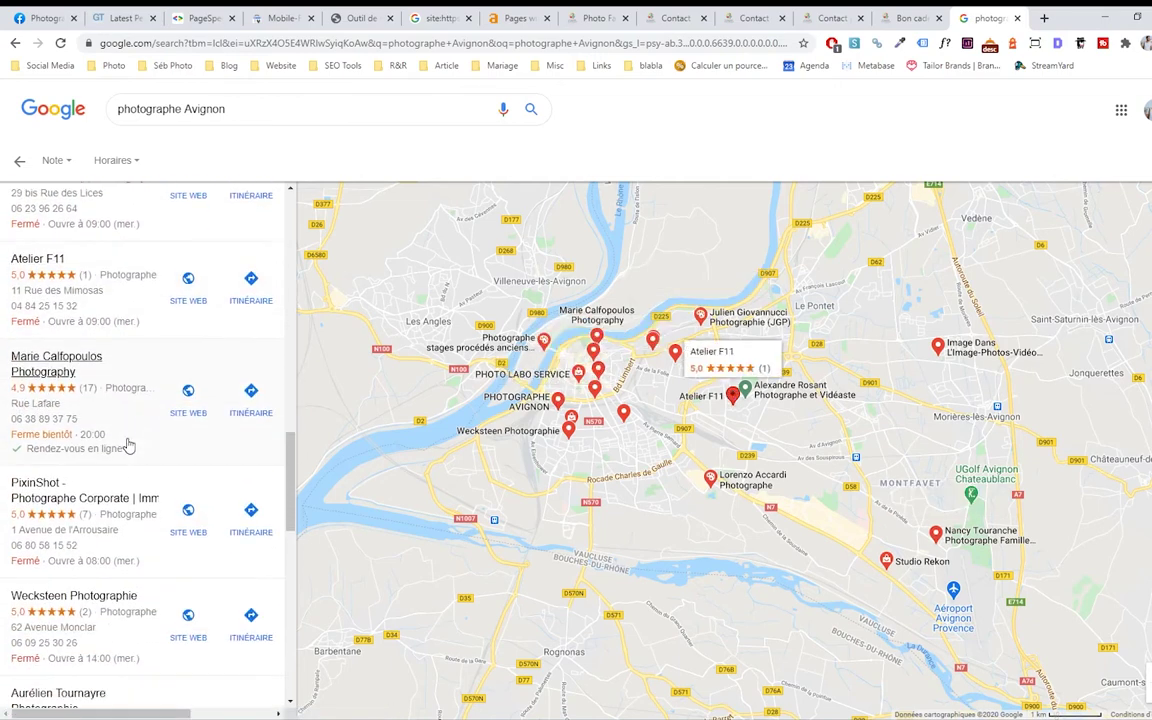
scroll(128, 444, down, 2)
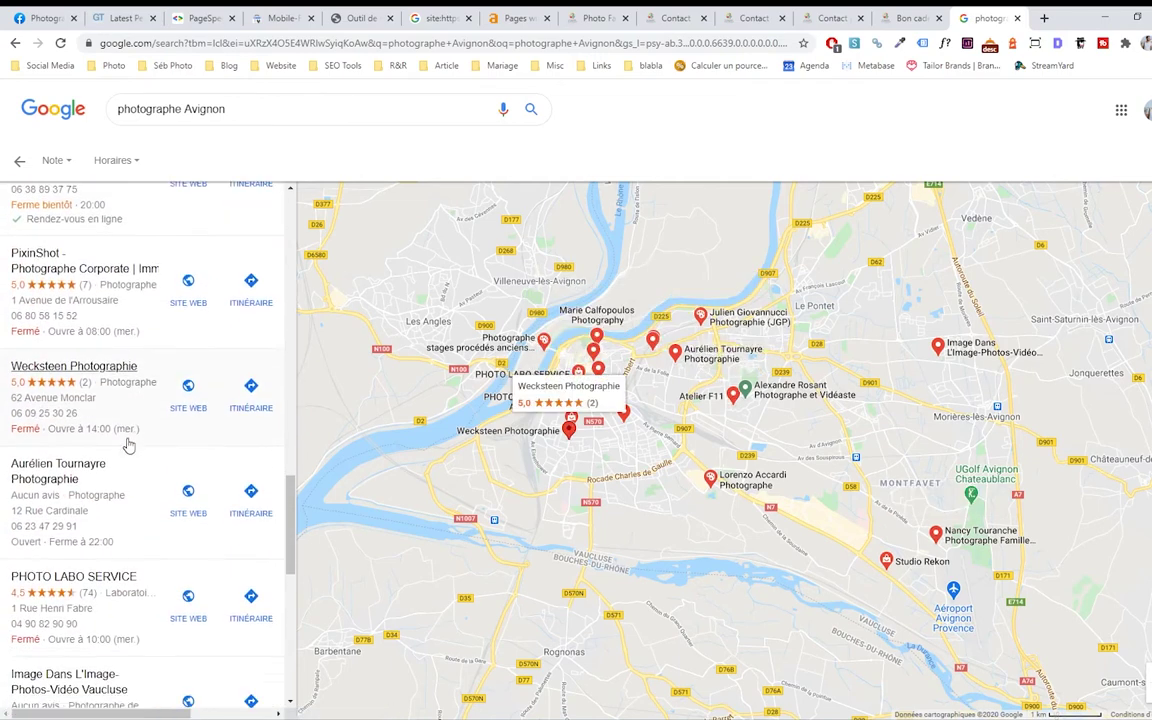
scroll(128, 444, down, 3)
scroll(128, 444, down, 3)
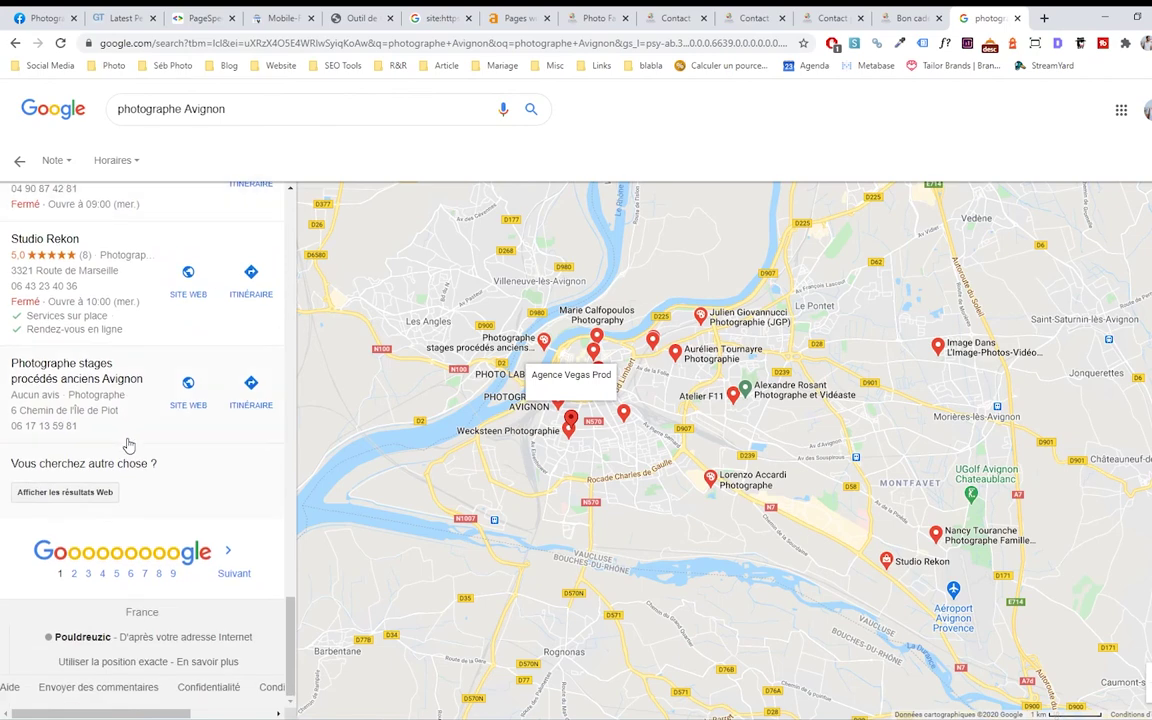
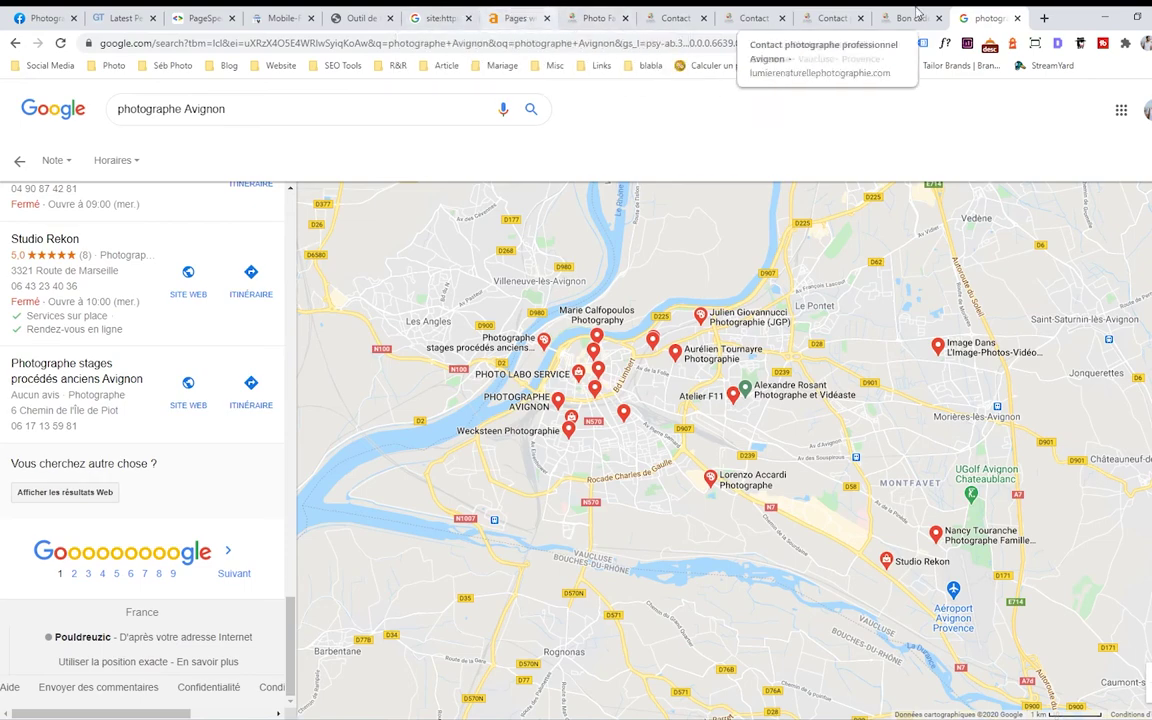
click(15, 43)
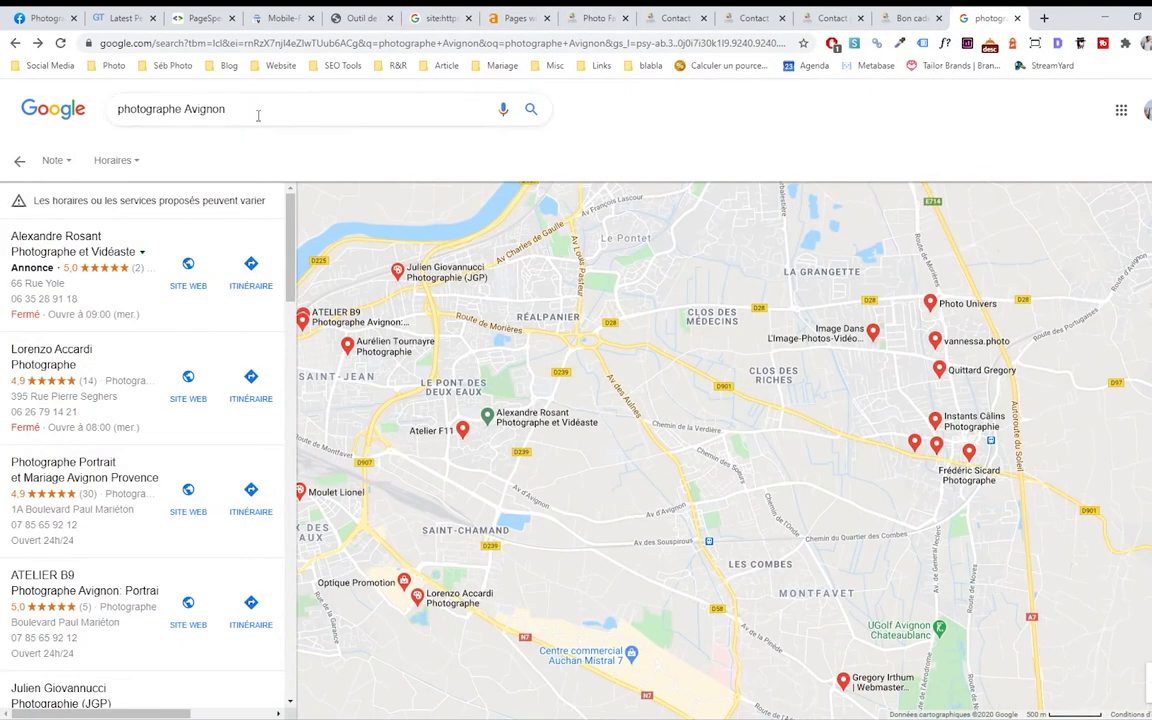
drag(257, 112, 3, 95)
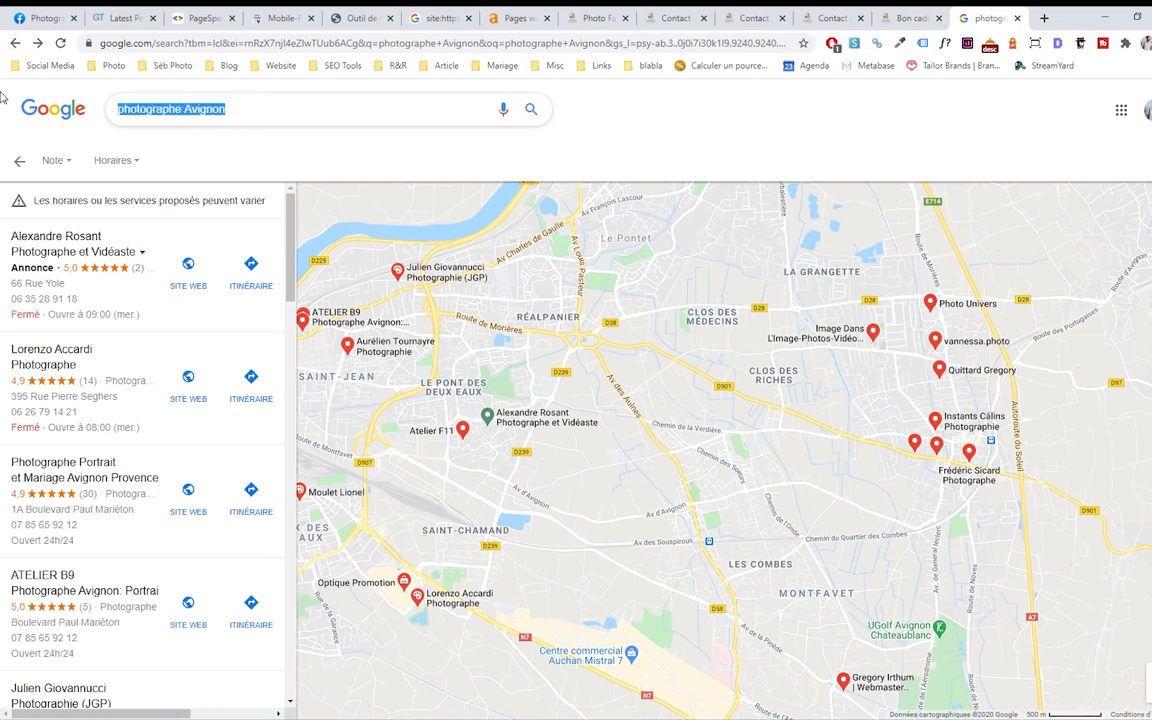
click(915, 18)
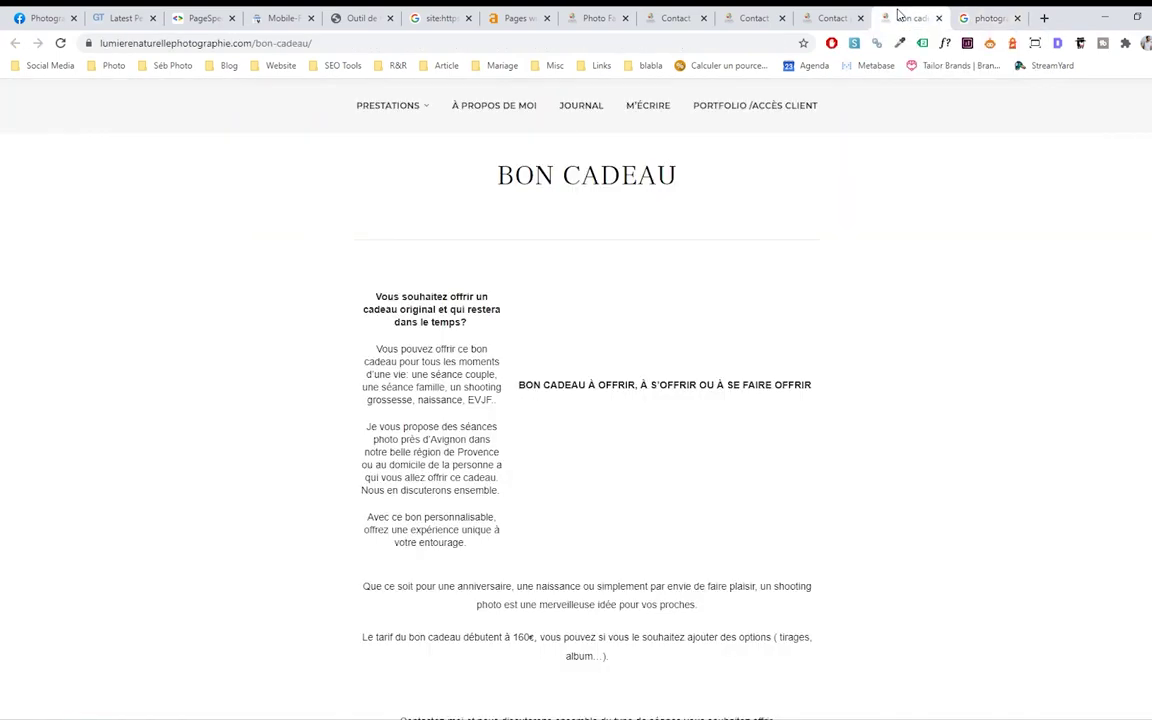
click(975, 18)
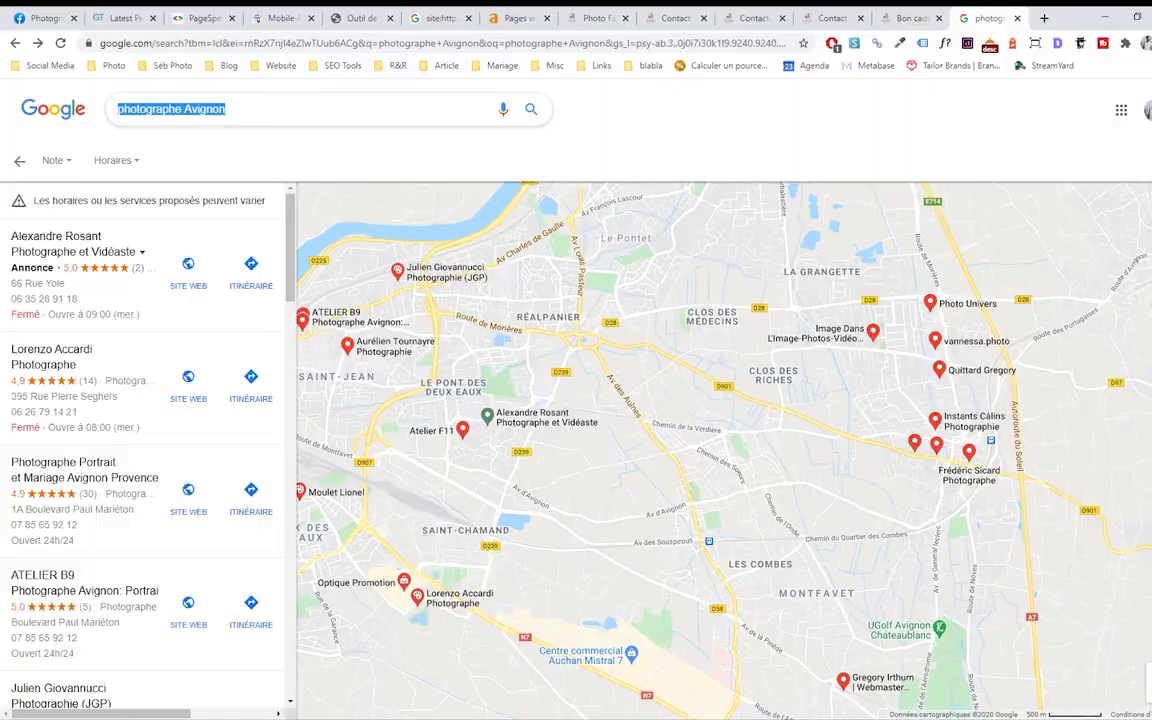
Switch to WebSite Auditor and open the detailed site audit report, Audit du site (Détails)
key(alt+Tab)
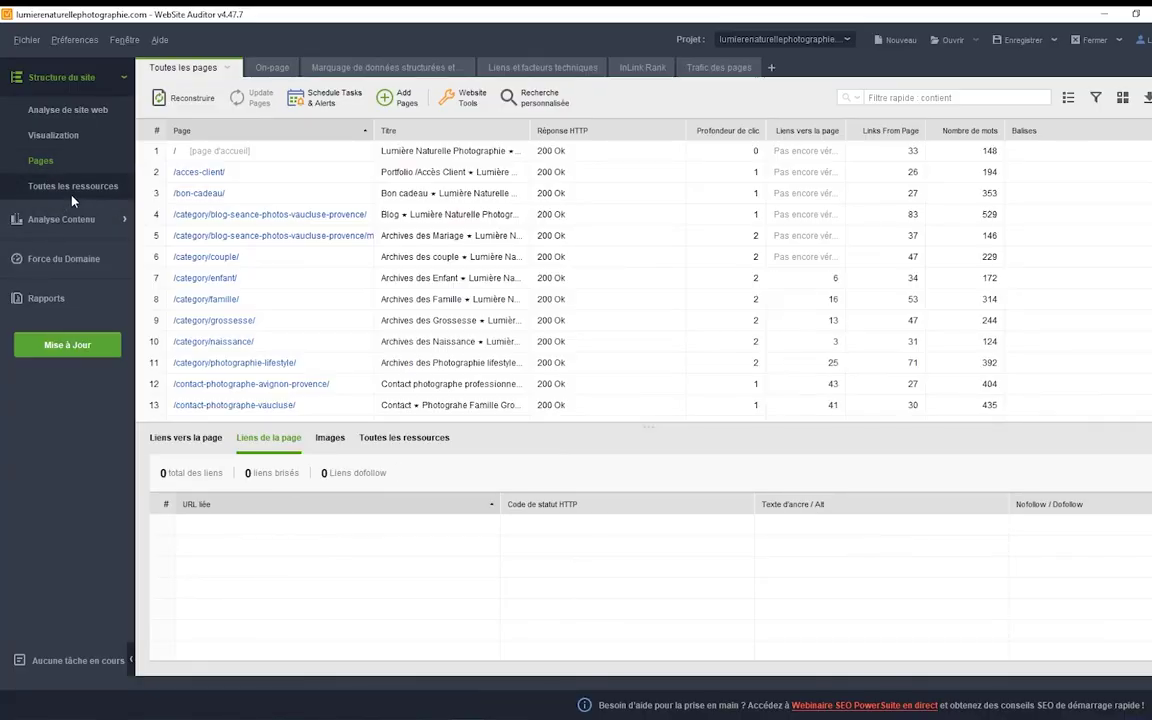
click(70, 297)
click(226, 193)
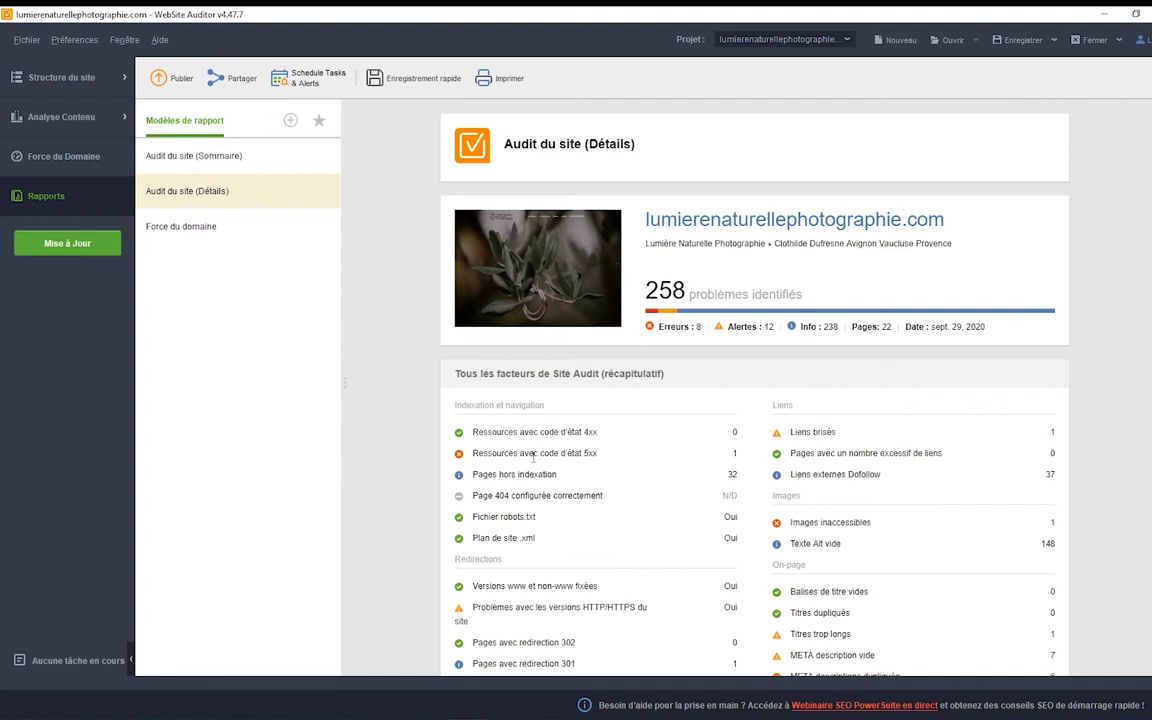
Examine the audit summary, highlighting the figures for 5xx resources, links and images with empty alt text
drag(560, 455, 617, 454)
click(727, 455)
drag(1052, 430, 951, 478)
click(955, 480)
drag(1040, 545, 1052, 668)
click(1030, 525)
drag(1042, 546, 1057, 551)
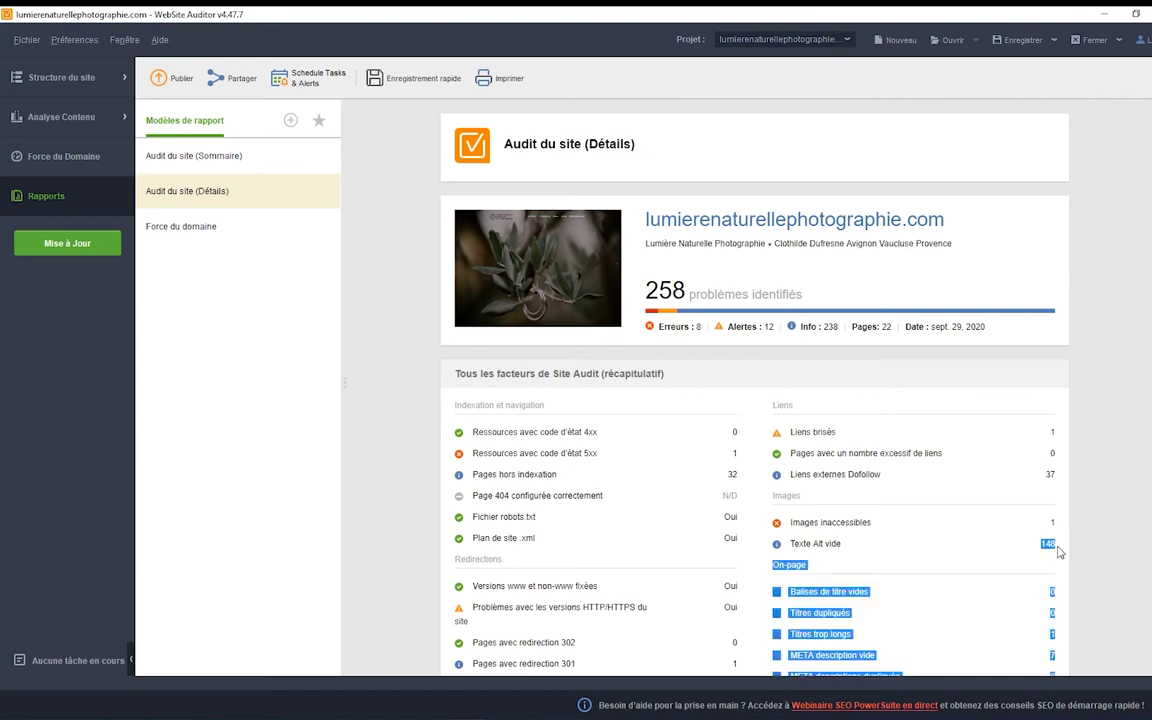
click(1052, 543)
Open the mariage-provence page listed under the report's 5xx errors in the browser, check it, and close it
scroll(1030, 535, down, 5)
scroll(983, 524, down, 10)
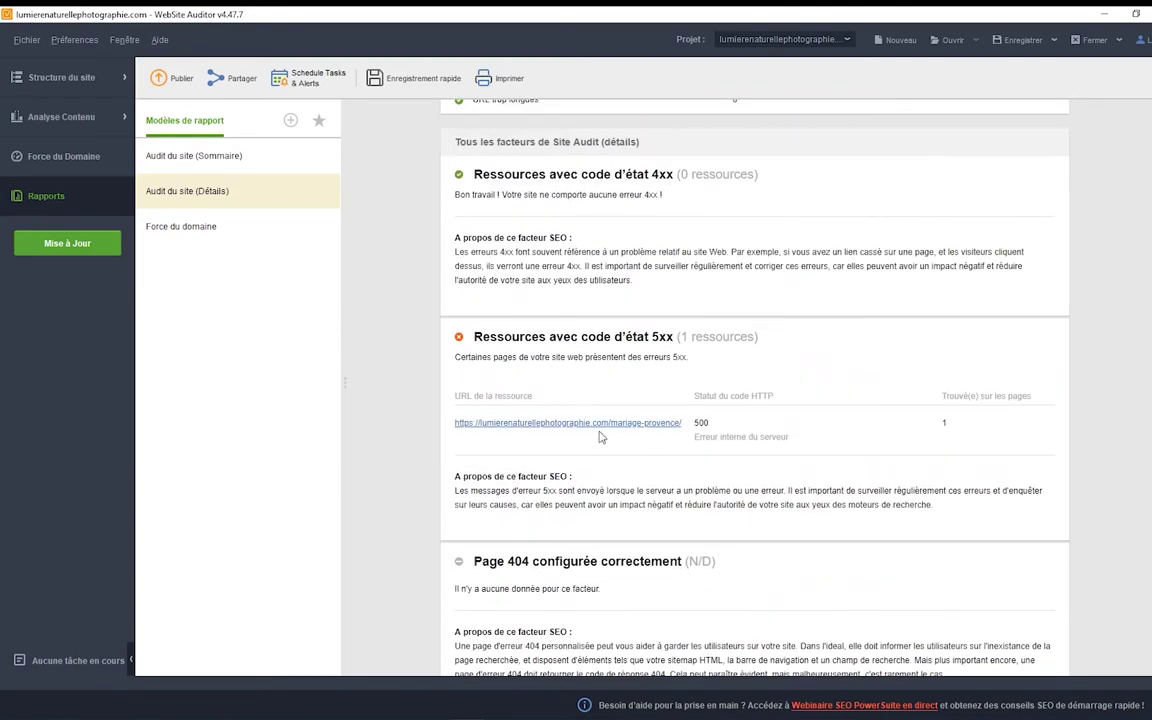
click(618, 424)
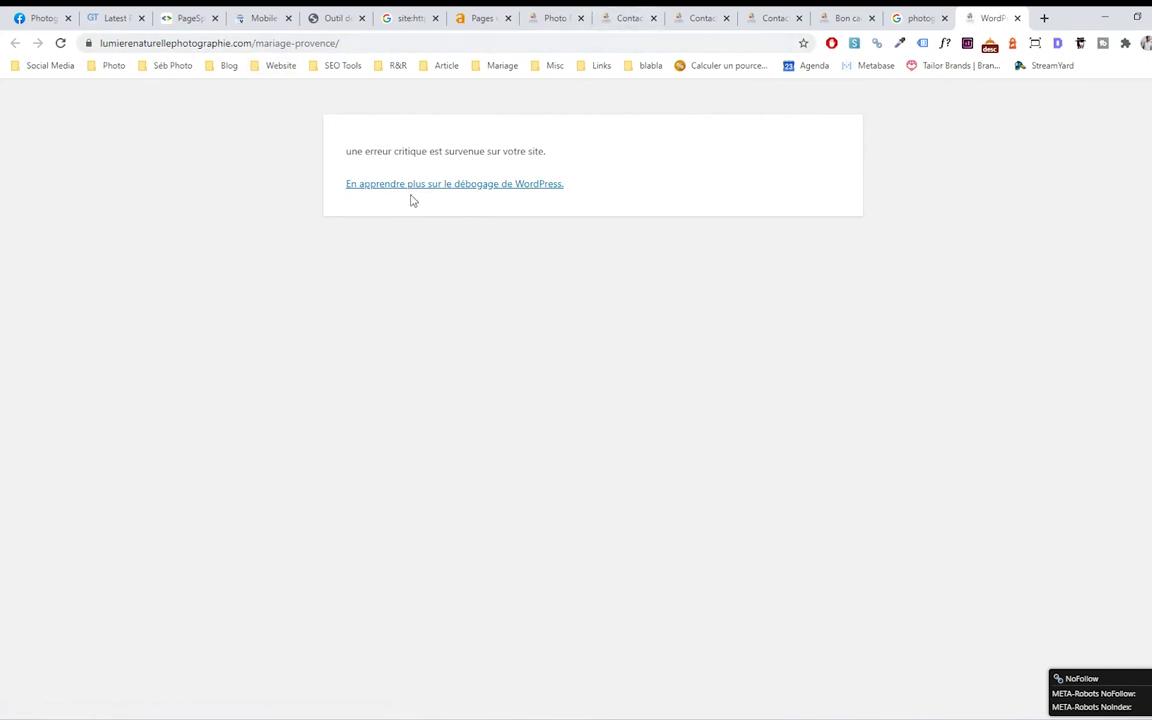
click(1017, 18)
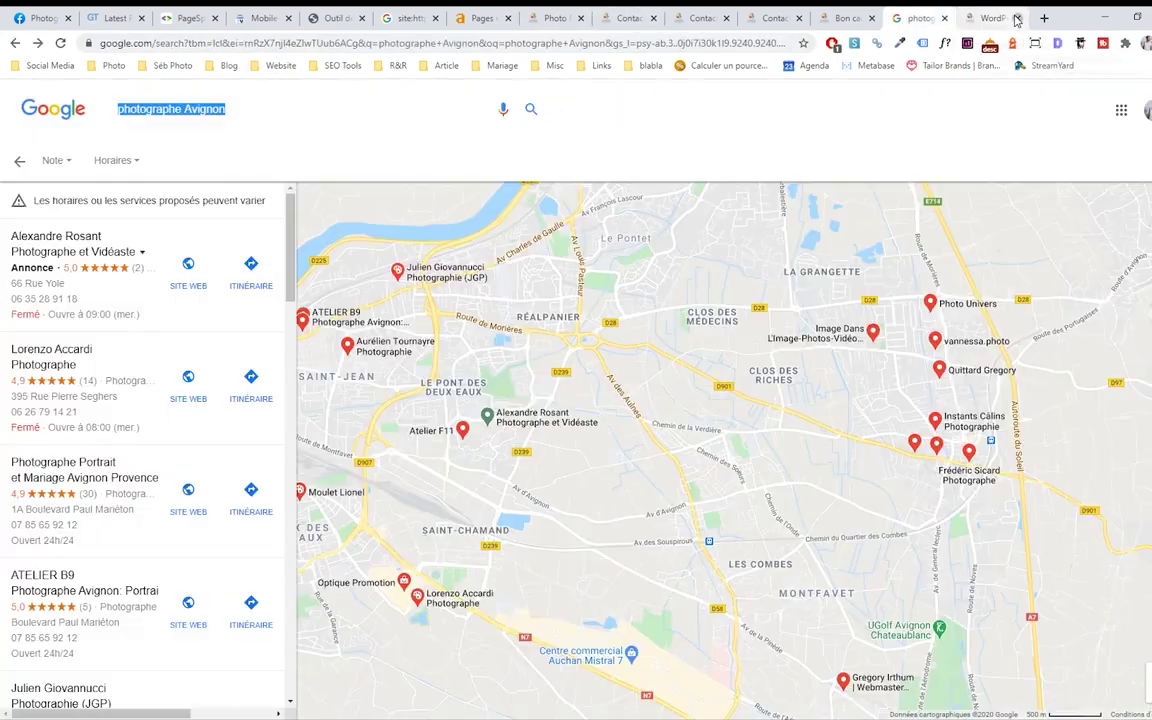
Return to WebSite Auditor and review the report's 404 page, robots.txt and sitemap sections through to Pages hors indexation
key(alt+Tab)
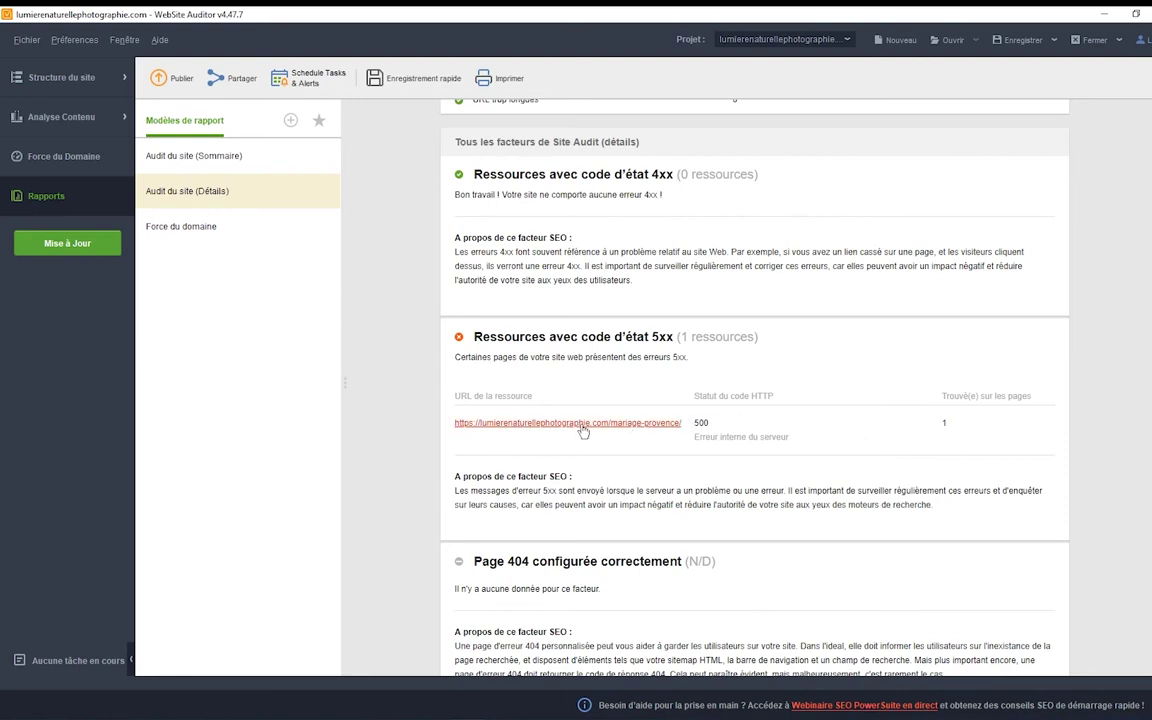
scroll(700, 470, down, 3)
scroll(712, 484, down, 7)
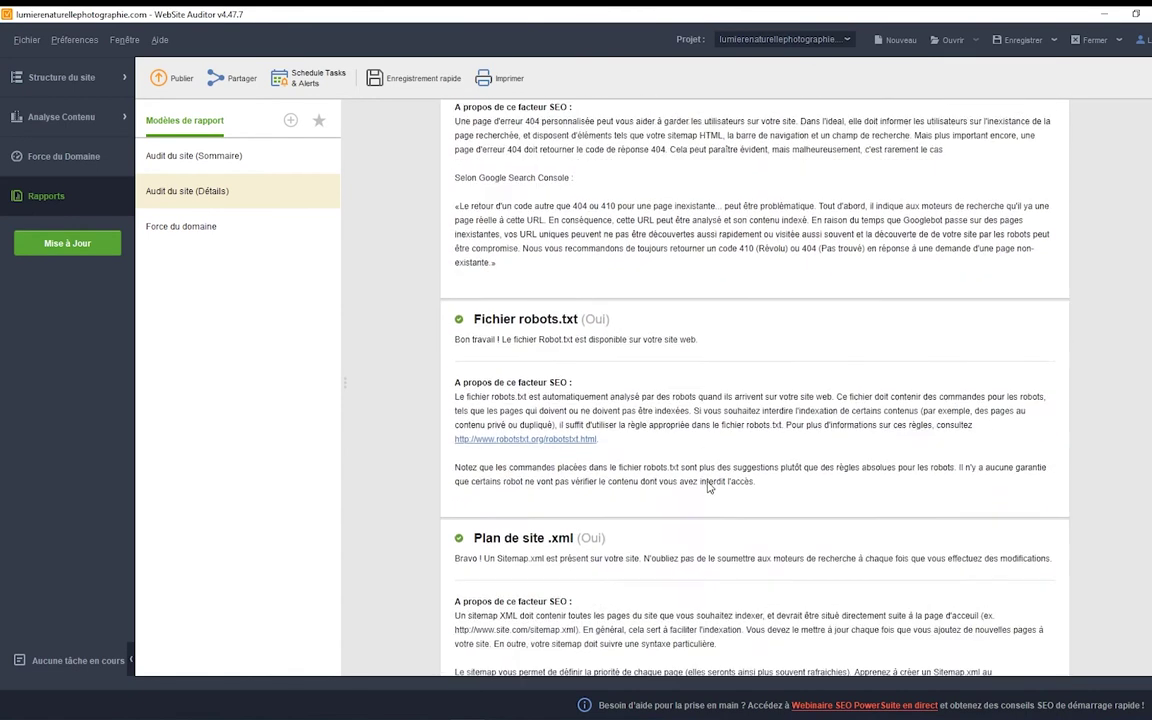
scroll(705, 485, up, 1)
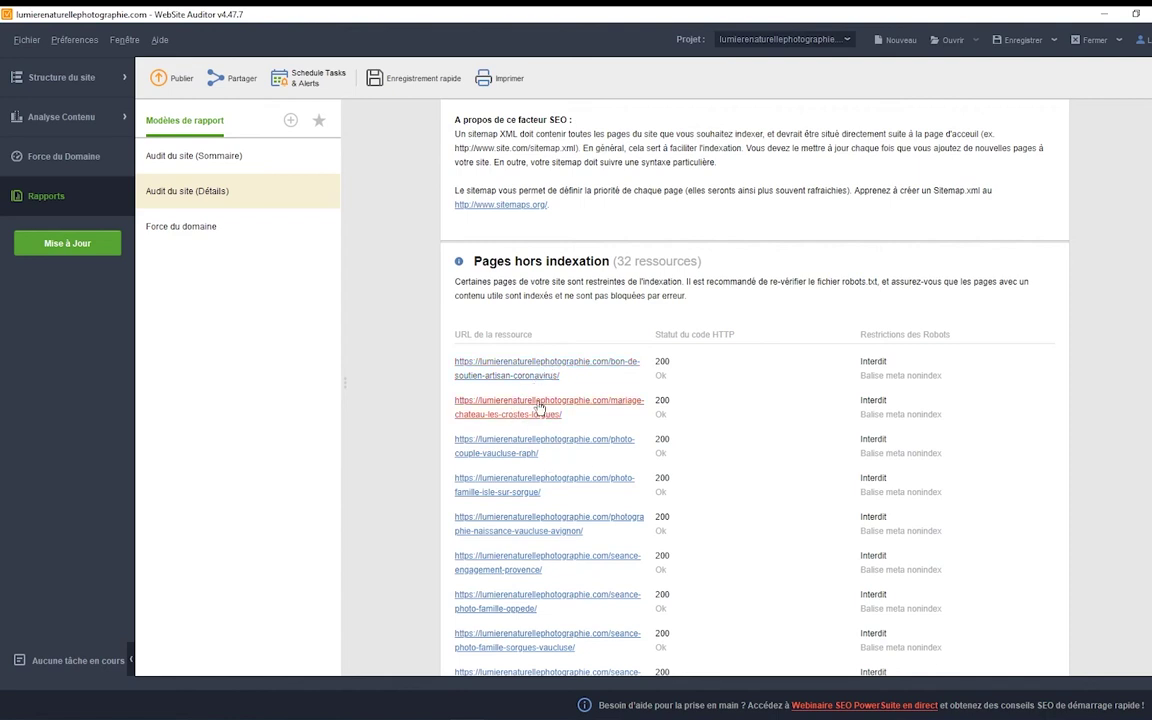
Open the mariage-chateau-les-crostes-lorgues page from the Pages hors indexation list, look through its content, and close it
click(538, 406)
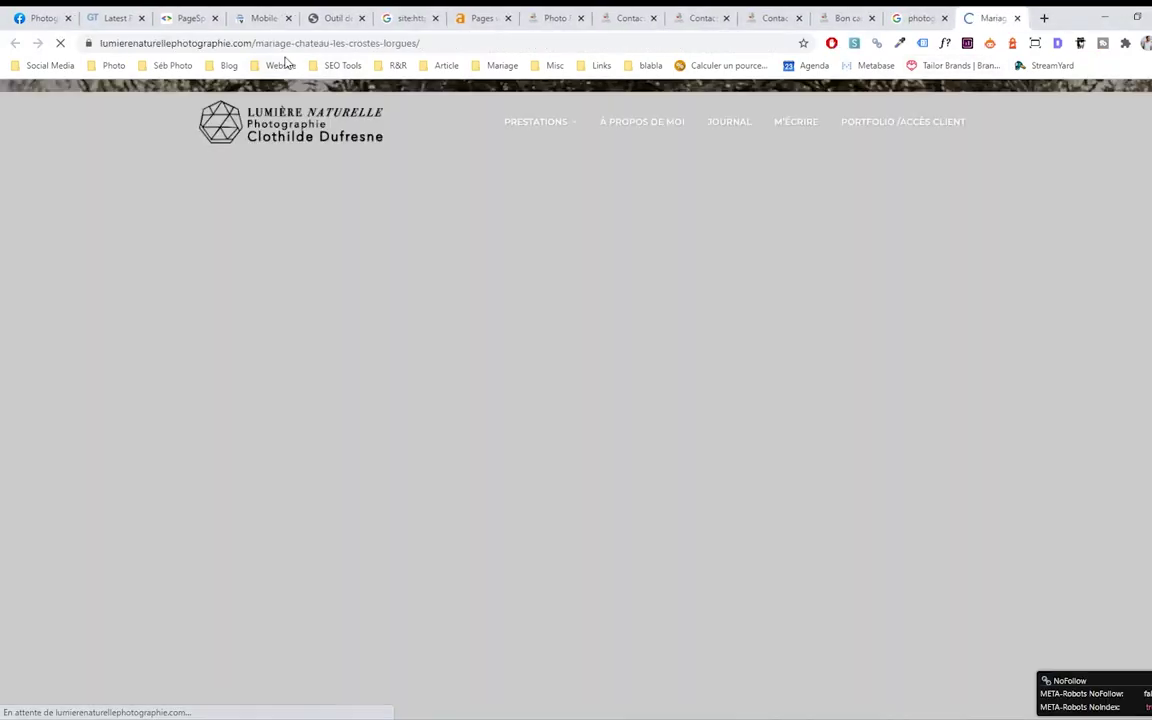
key(ctrl+a)
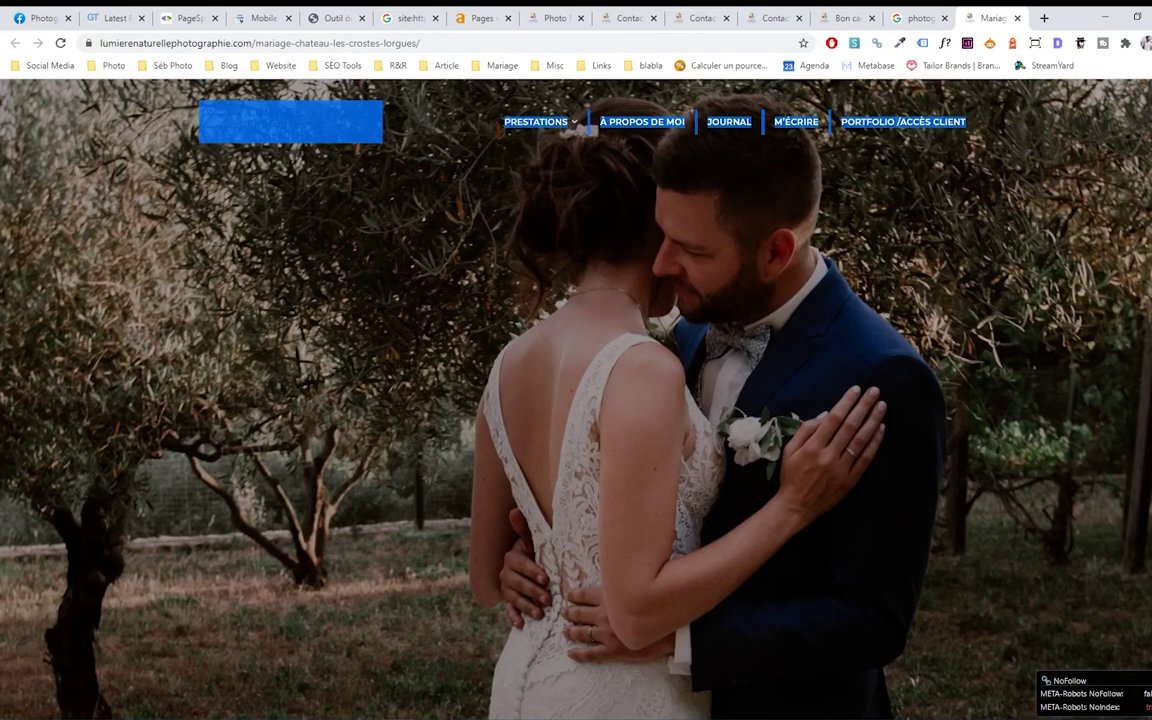
scroll(576, 400, down, 8)
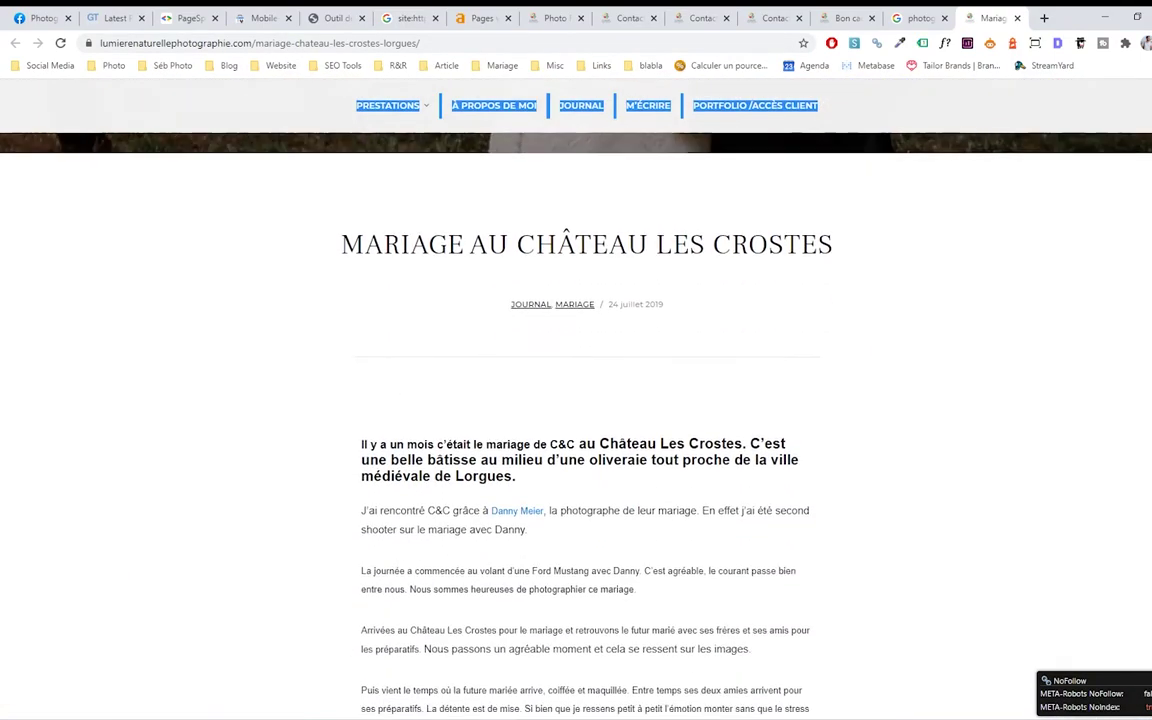
scroll(576, 400, down, 10)
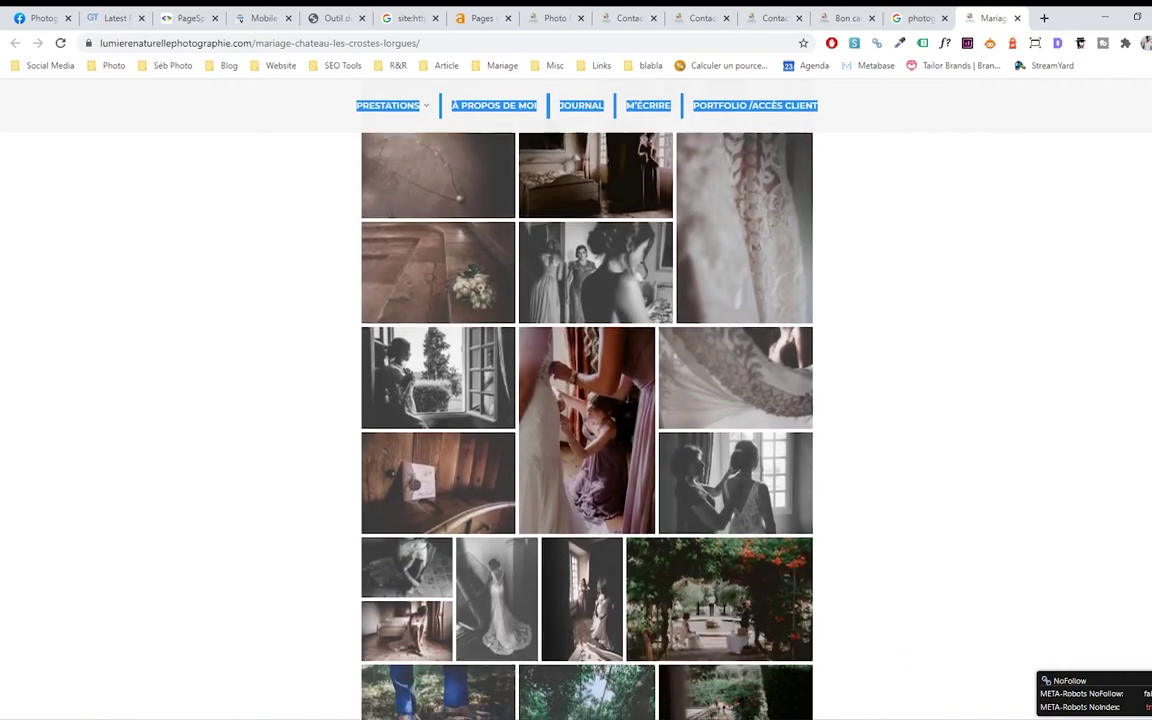
key(ctrl+w)
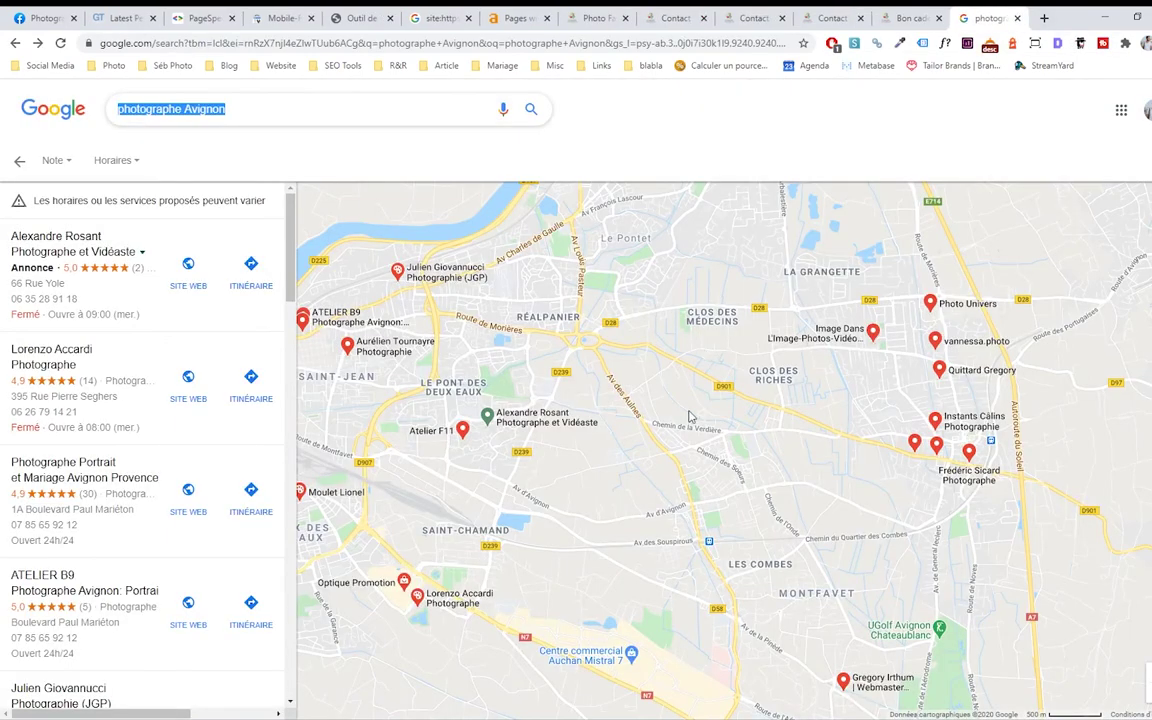
Back in WebSite Auditor, examine the remaining non-indexed URLs and the section on HTTP/HTTPS version problems
click(500, 718)
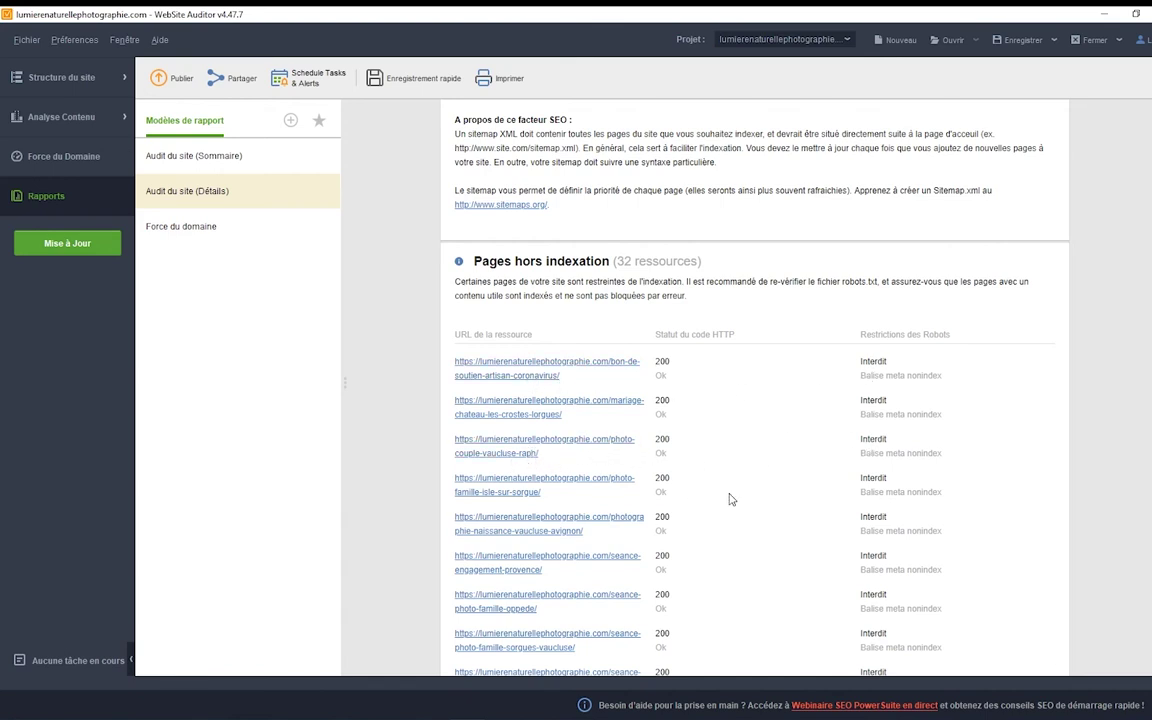
scroll(755, 390, down, 3)
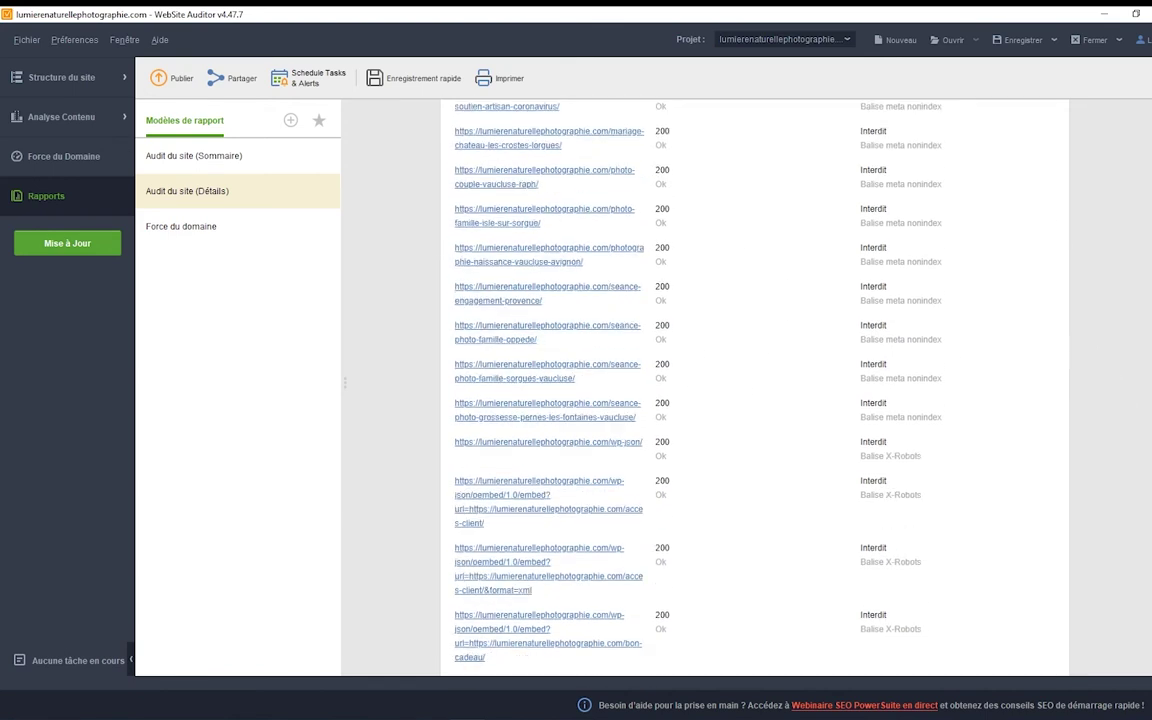
scroll(755, 390, down, 7)
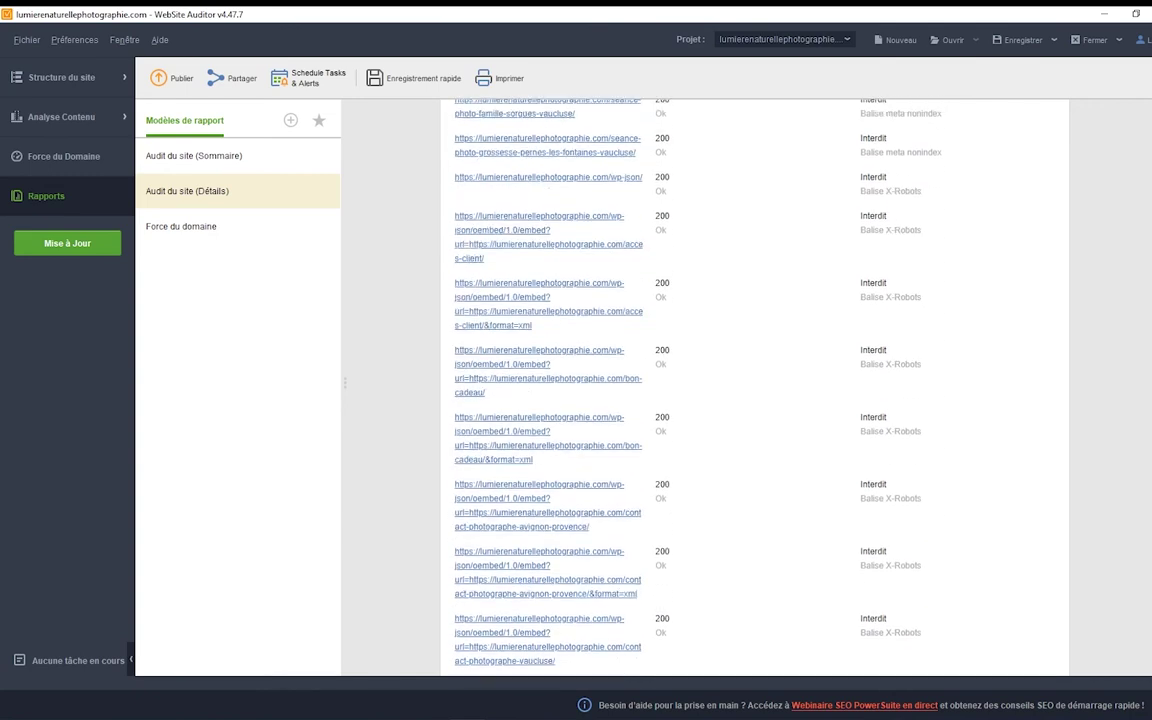
scroll(755, 390, down, 8)
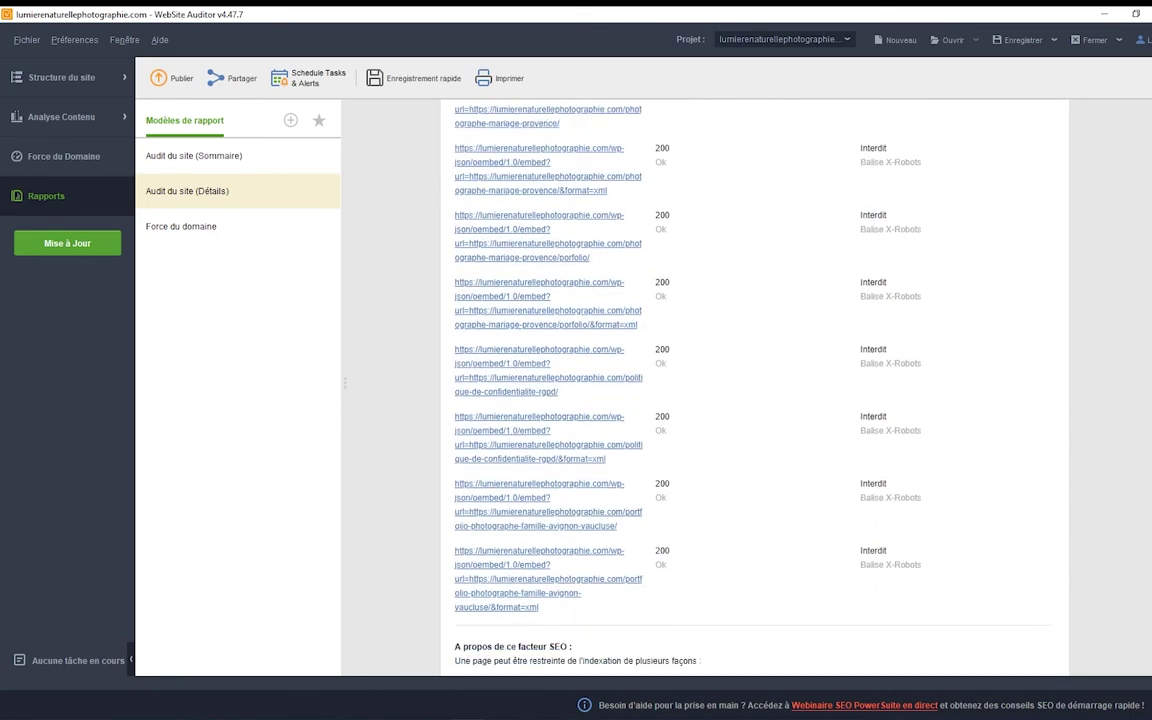
scroll(755, 390, down, 4)
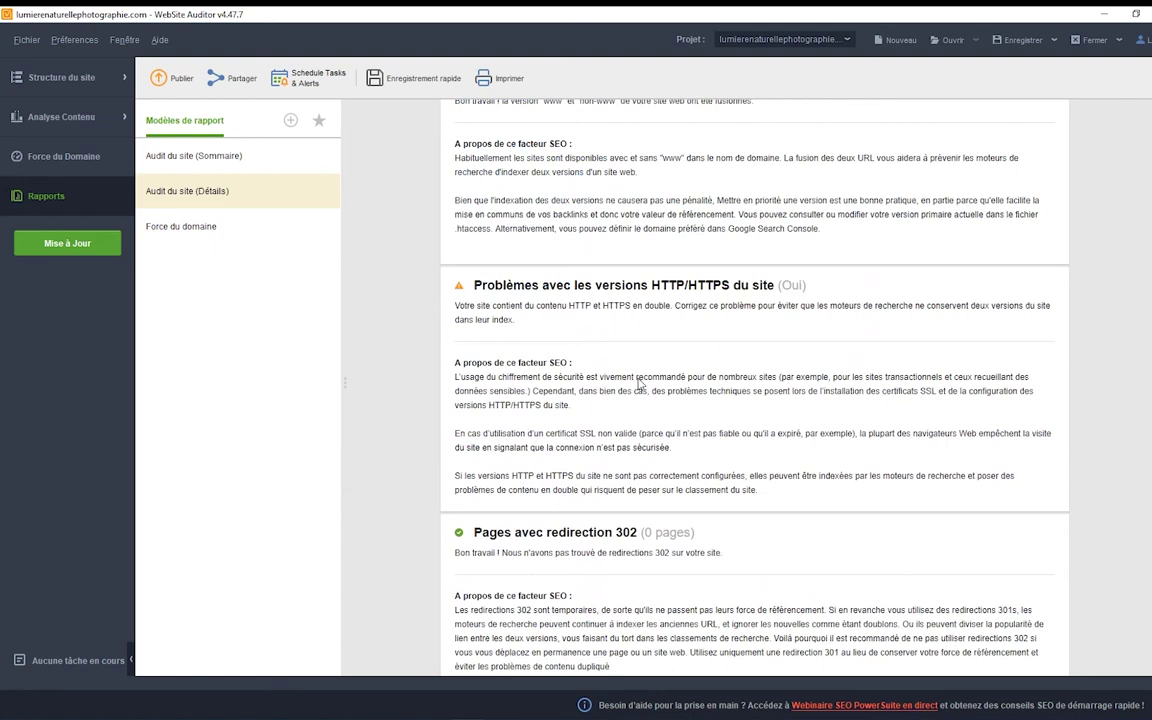
Switch to the browser and close the leftover contact pages, the Bon cadeau page and the photographe Avignon map search
mouse_move(400, 717)
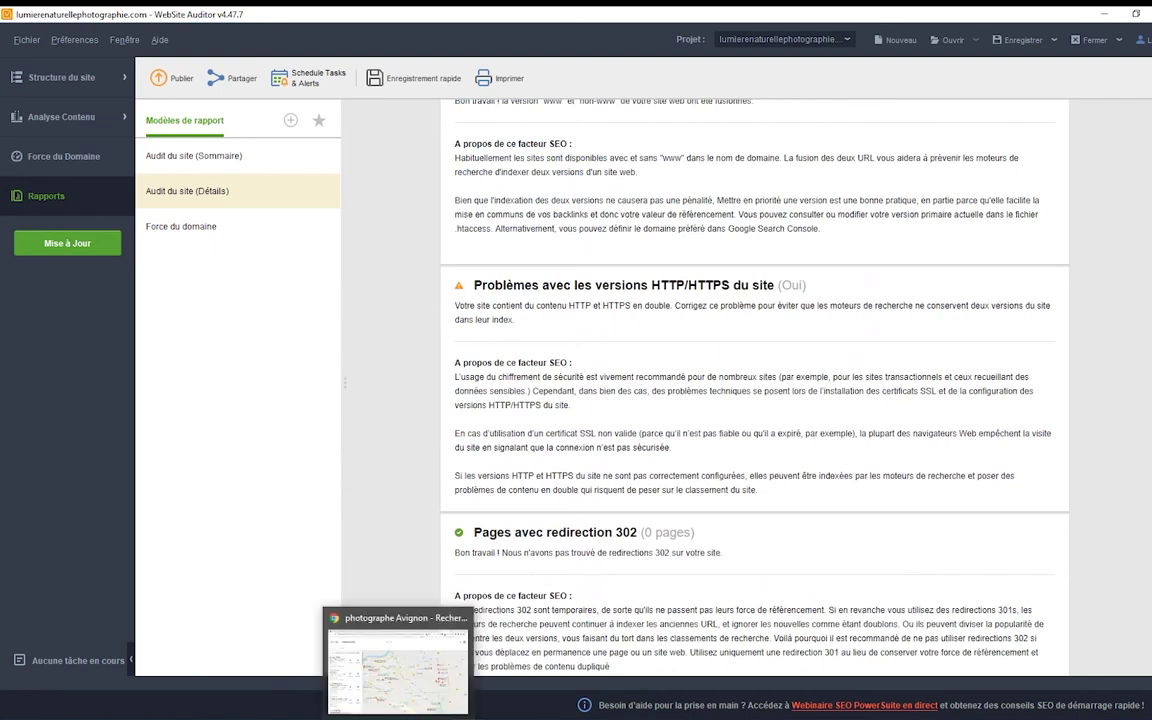
click(405, 676)
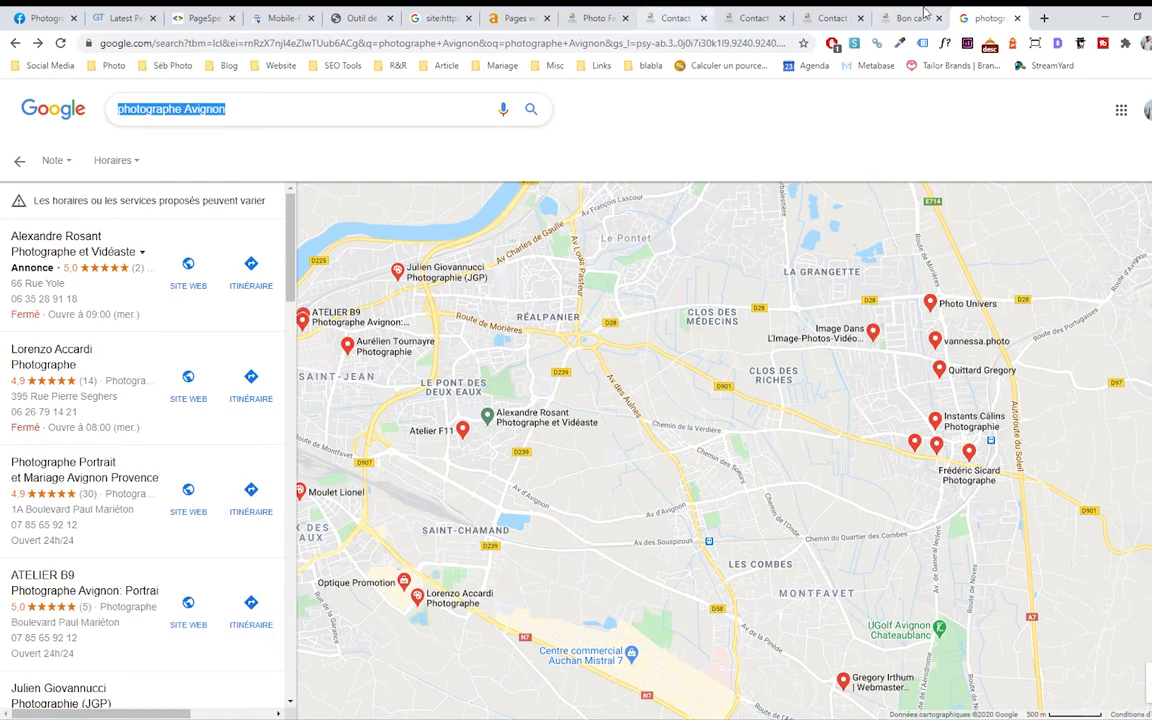
click(683, 16)
click(703, 20)
click(703, 20)
click(703, 20)
click(703, 20)
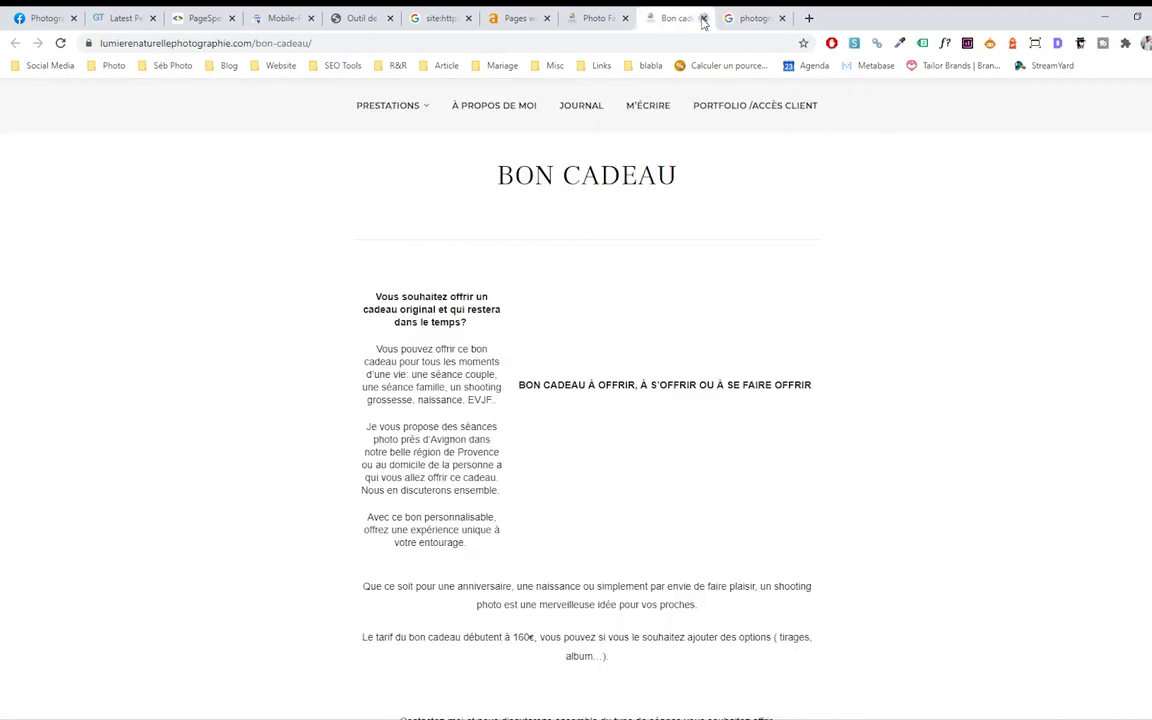
click(703, 20)
click(703, 20)
drag(323, 43, 640, 52)
key(BackSpace)
key(Return)
click(108, 47)
double_click(143, 47)
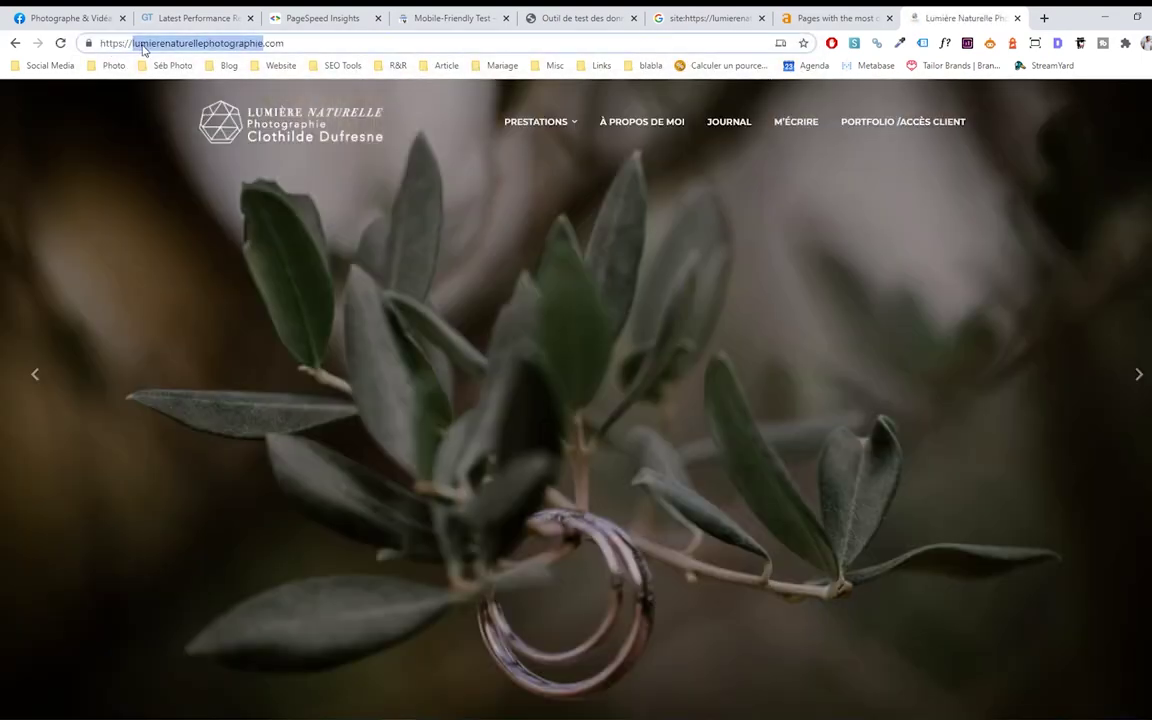
click(162, 44)
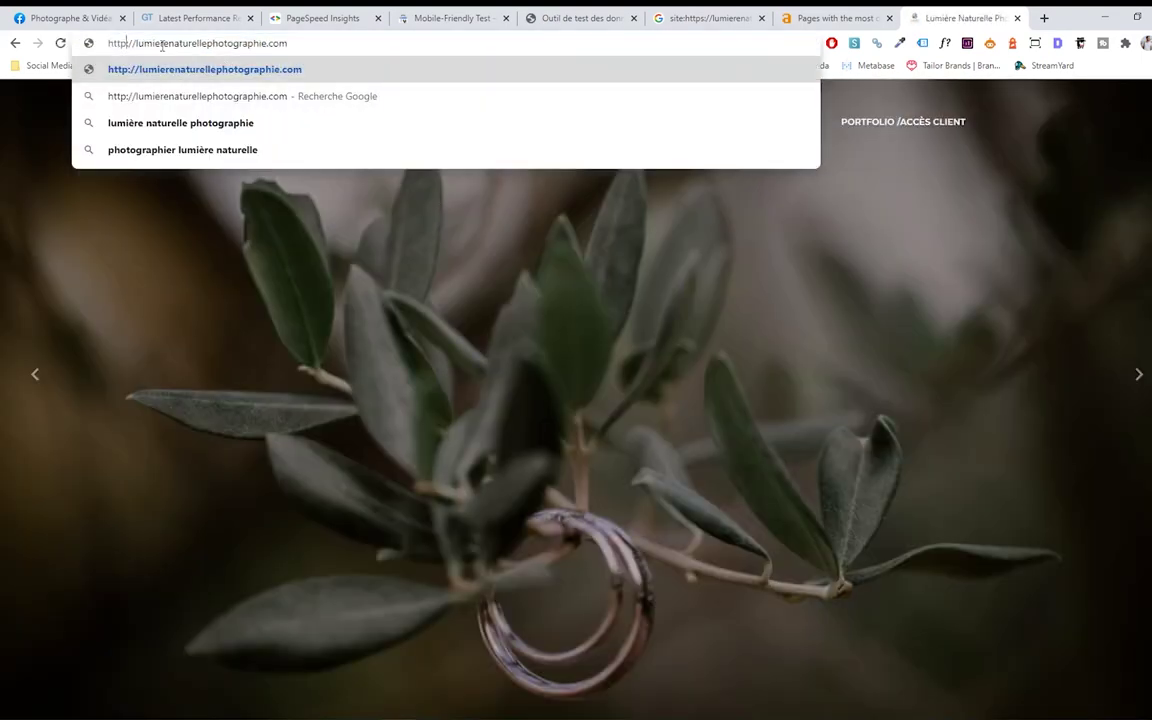
key(Return)
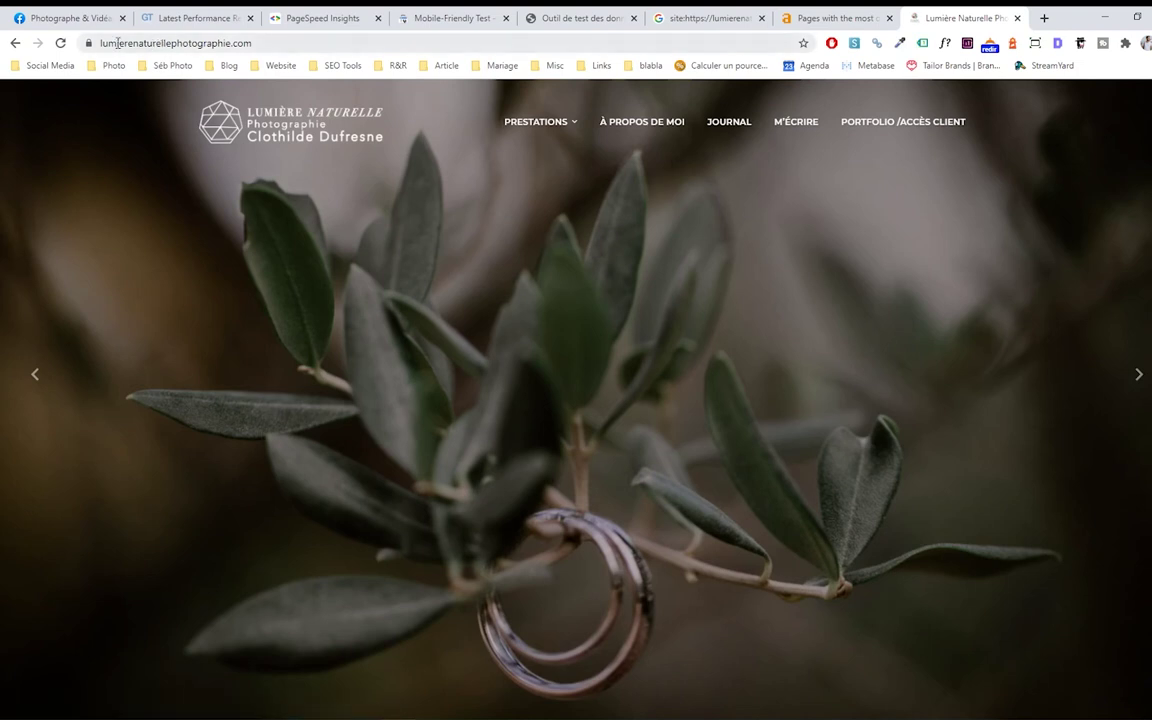
double_click(117, 44)
click(131, 44)
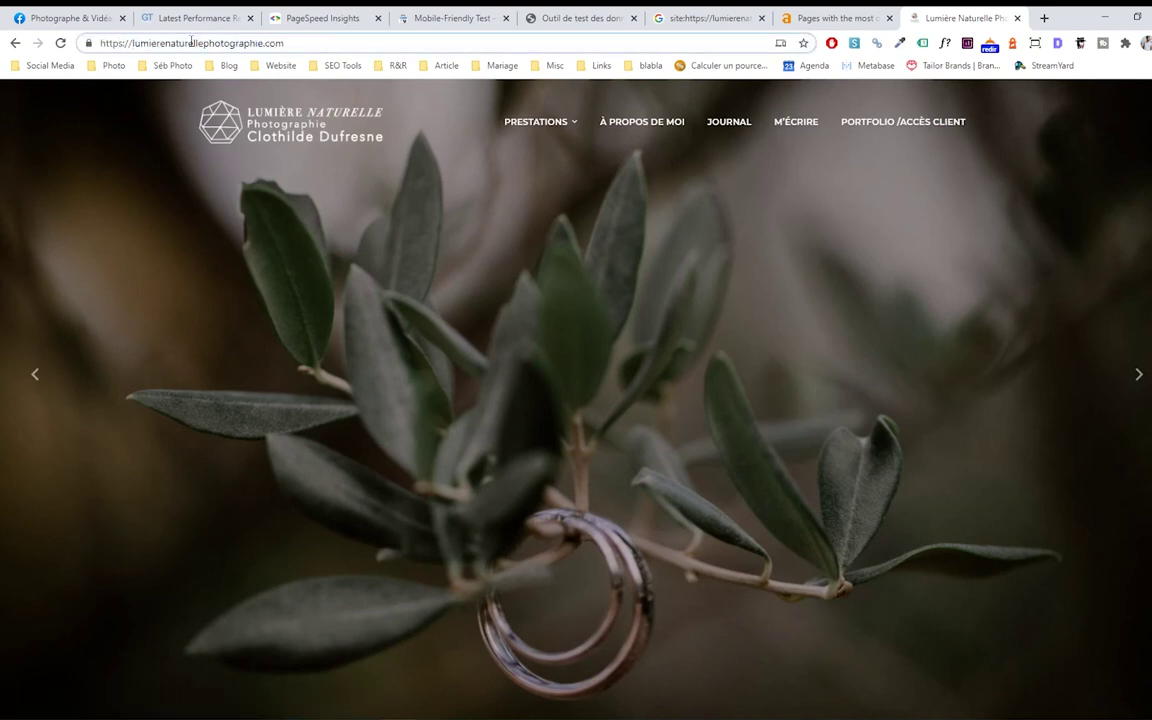
text(www.)
key(Return)
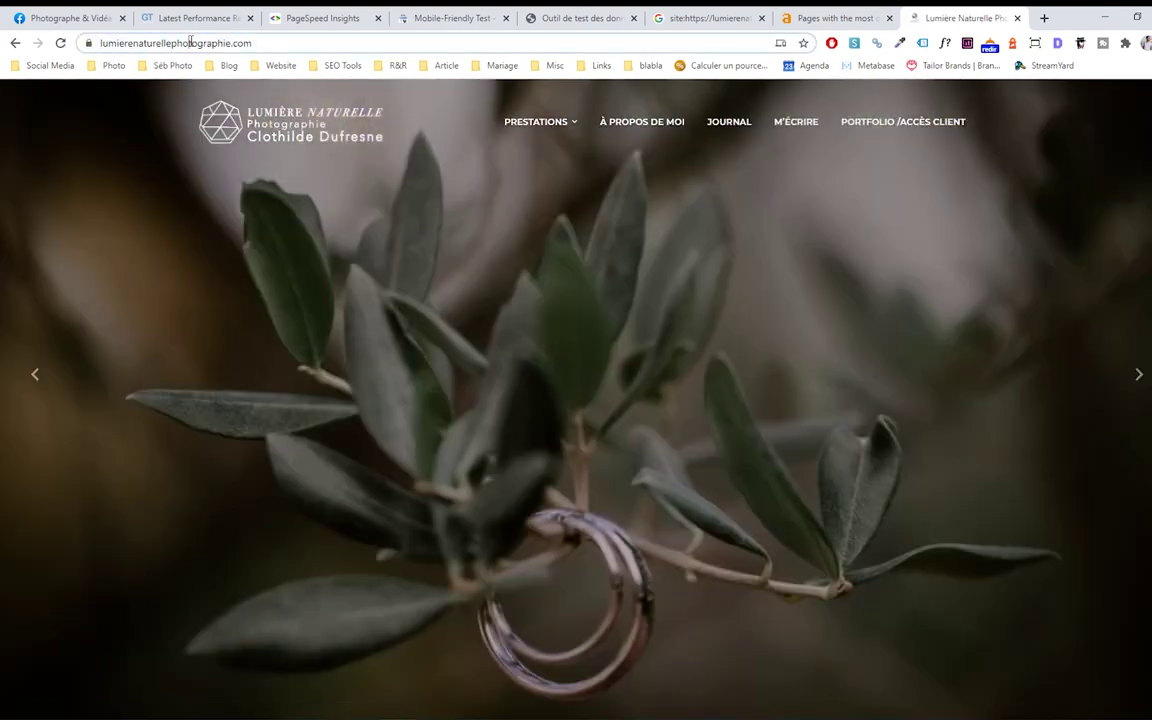
double_click(183, 44)
click(133, 44)
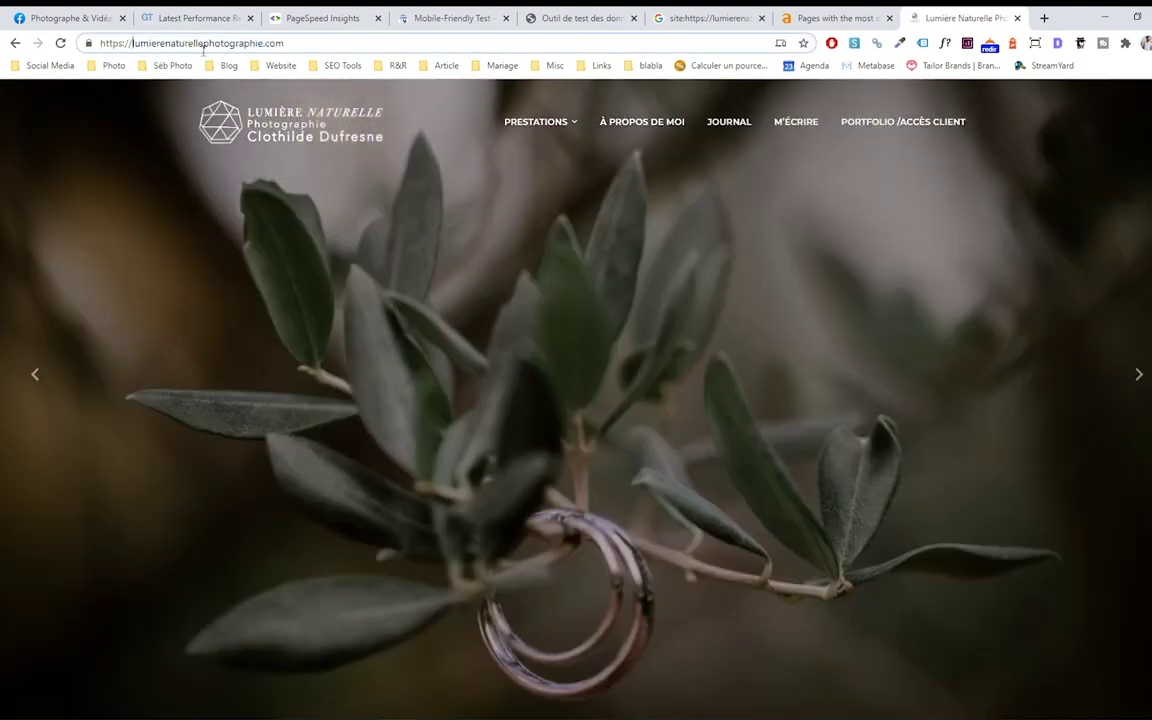
text(www.)
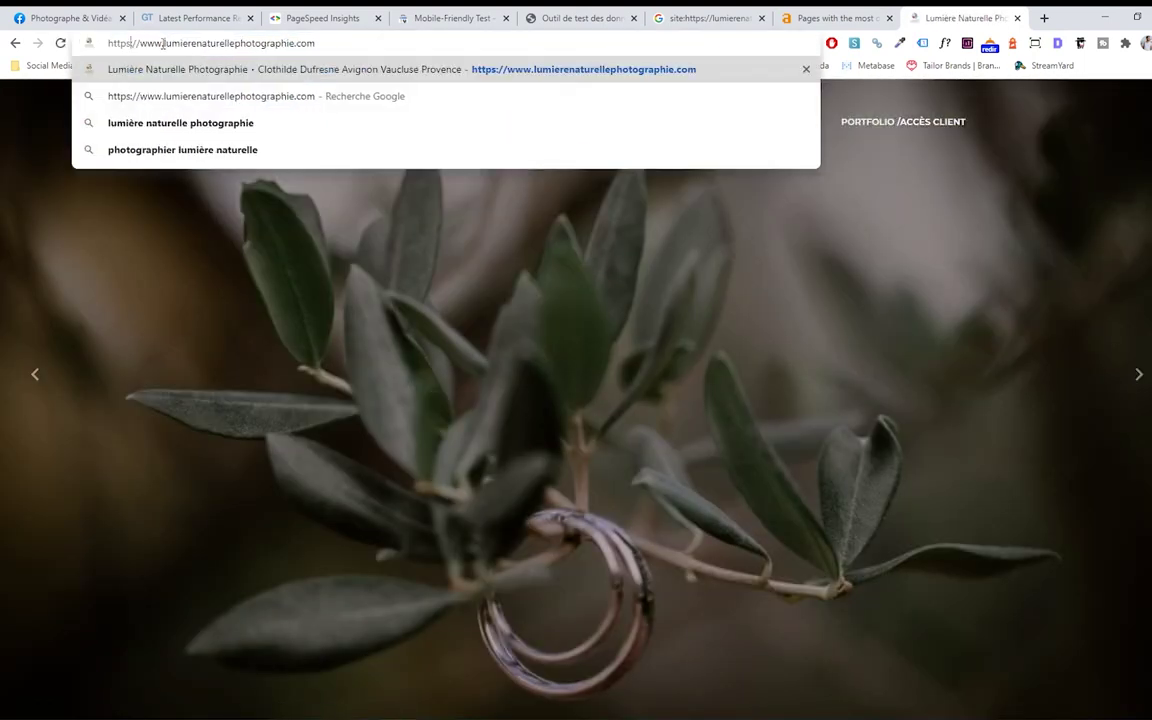
key(Return)
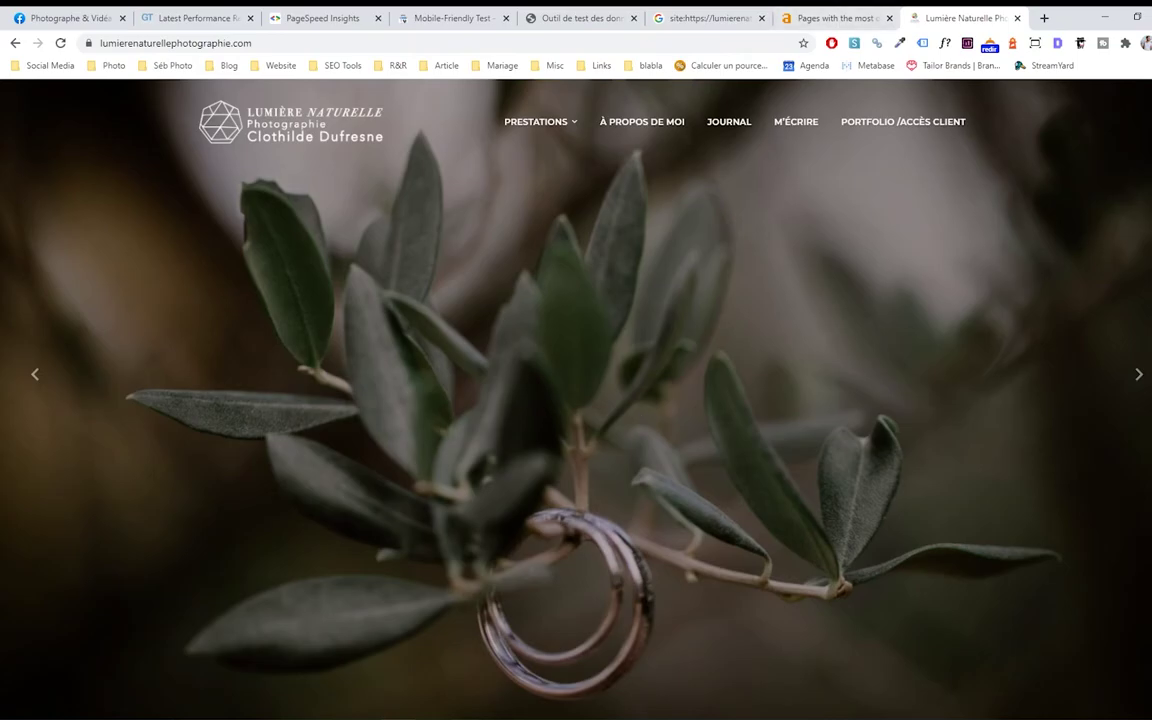
Switch back to WebSite Auditor and examine the report's sections on pages with 302 and 301 redirects
click(530, 718)
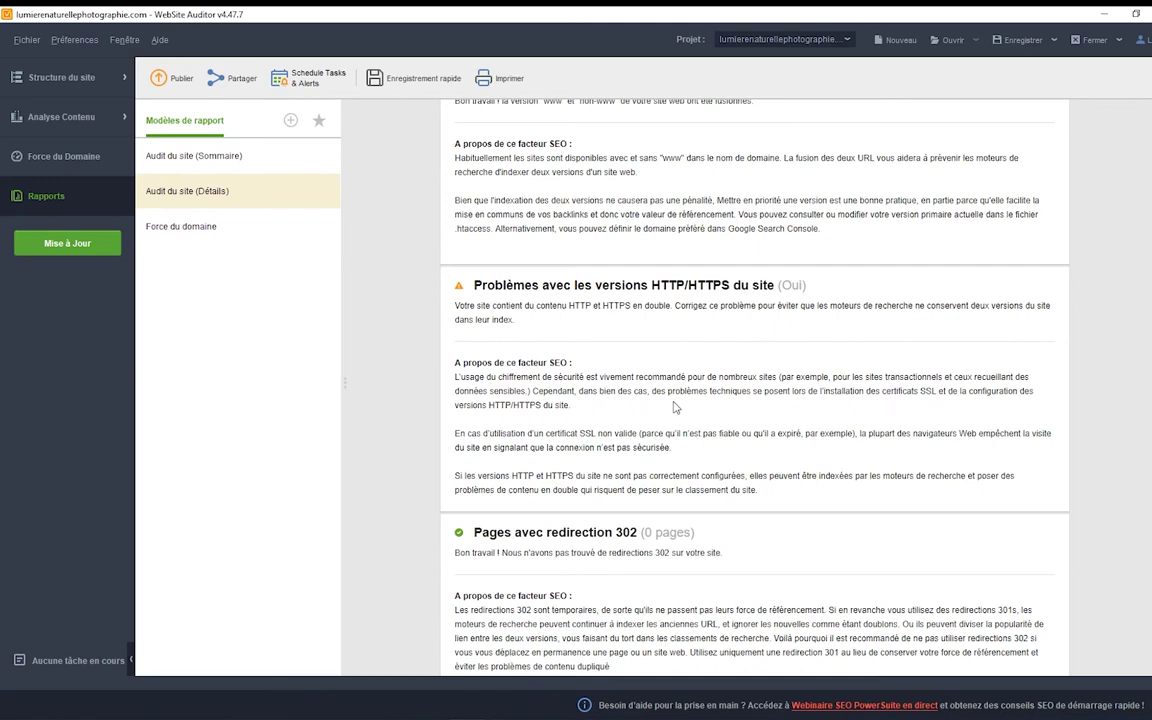
scroll(800, 433, down, 3)
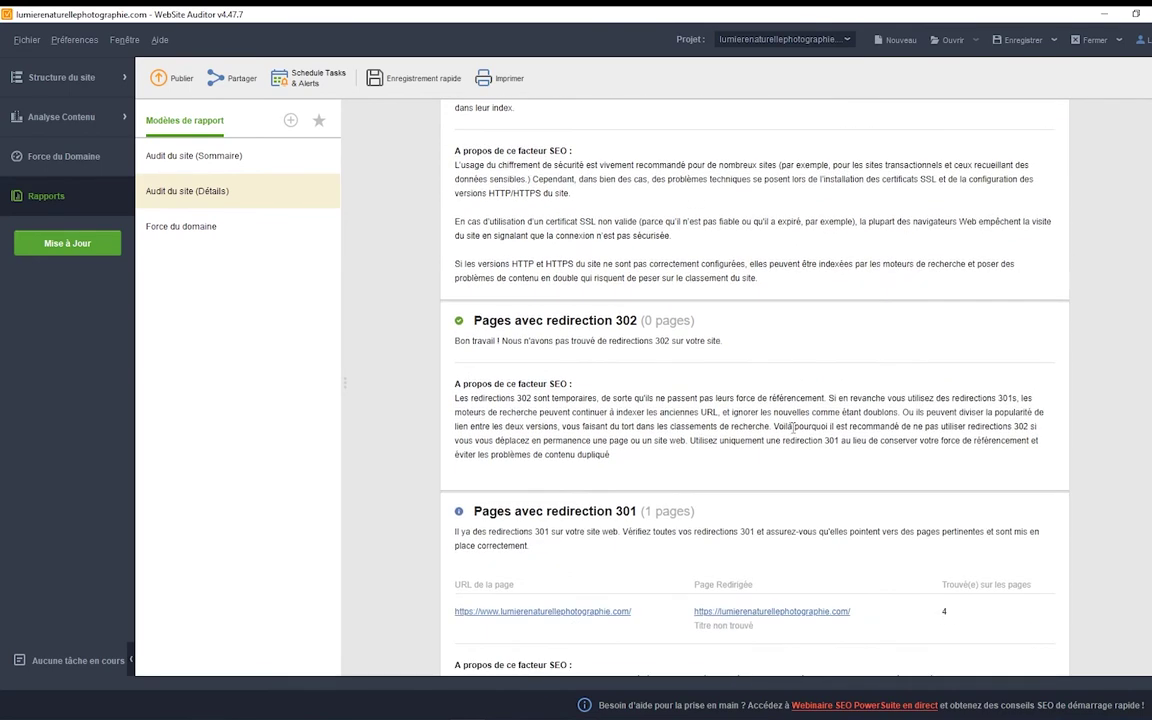
scroll(777, 437, down, 4)
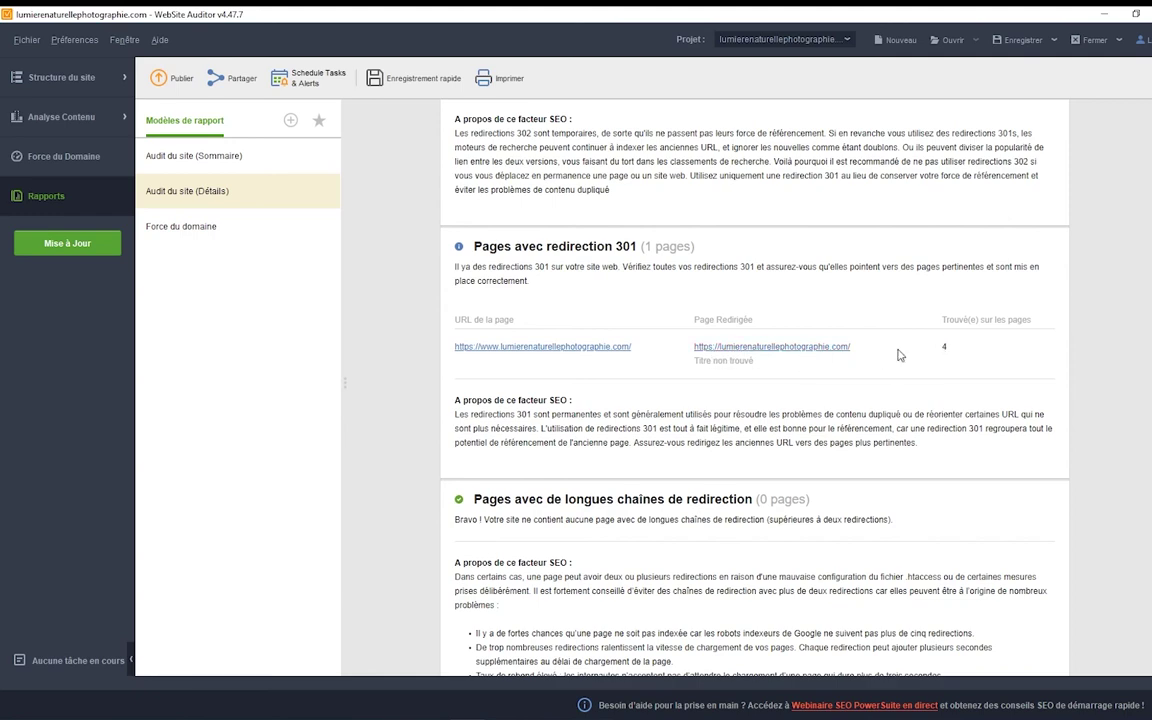
scroll(560, 280, up, 3)
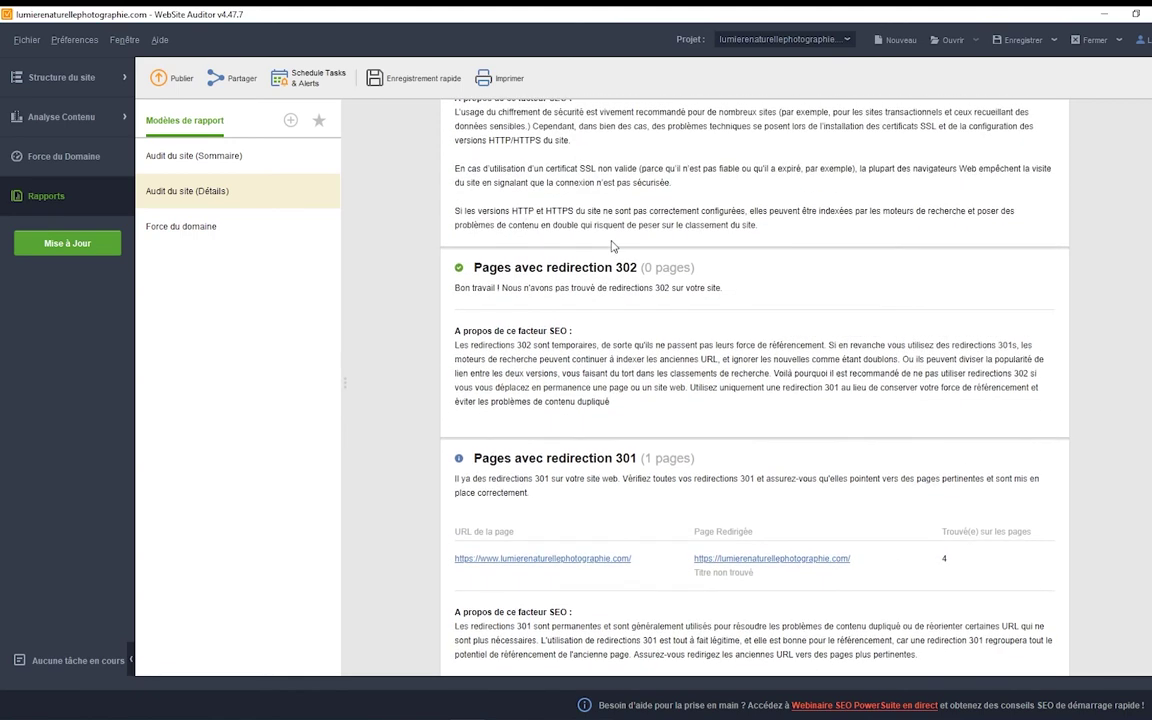
scroll(613, 246, up, 2)
Examine the report sections on meta refresh, rel="canonical" pages, mixed content, mobile compatibility and frames, down to Liens externes Dofollow
scroll(735, 168, down, 10)
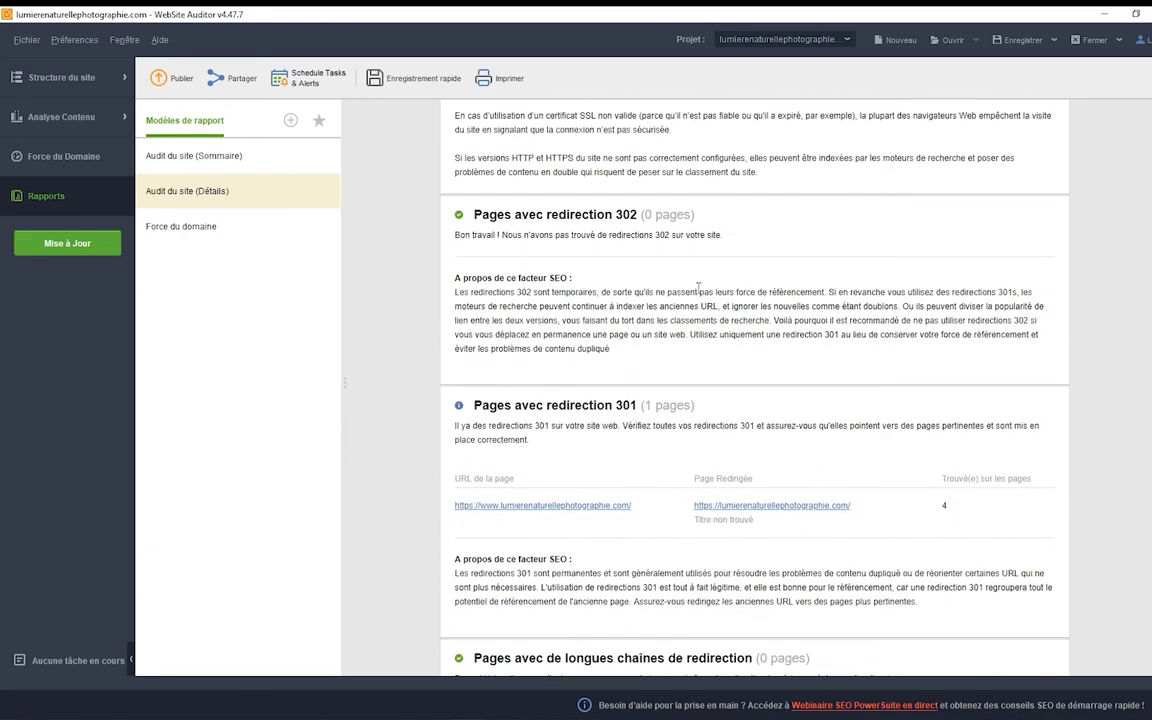
scroll(609, 312, down, 5)
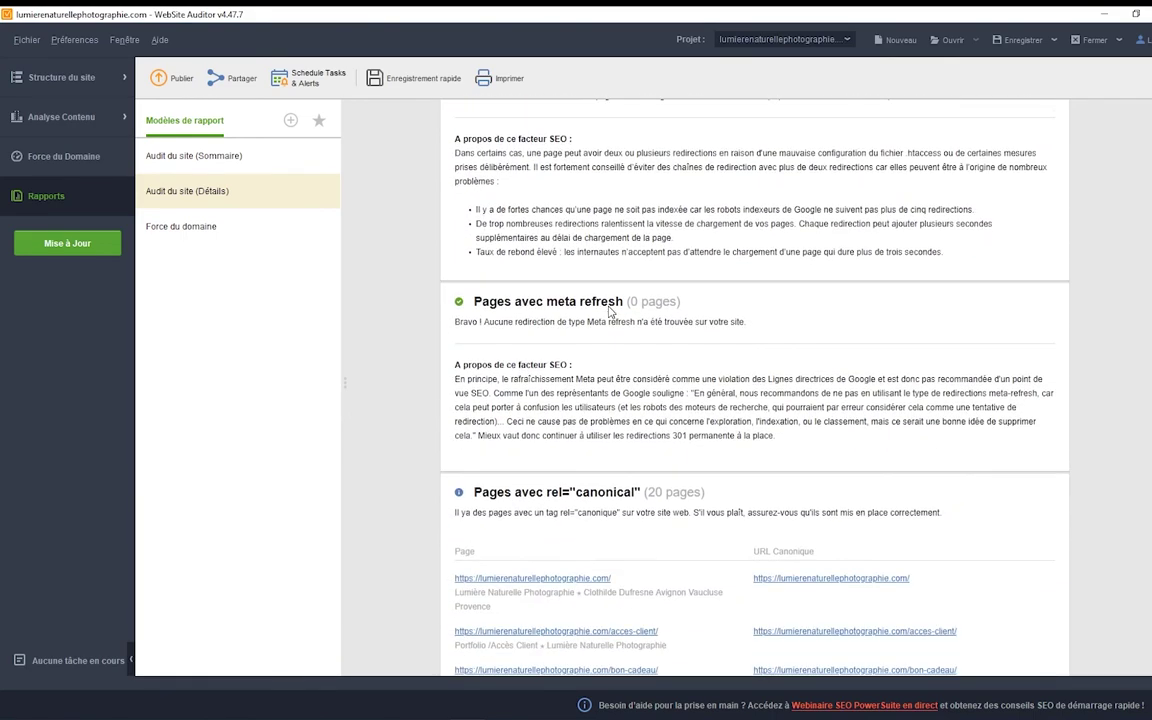
scroll(925, 334, down, 2)
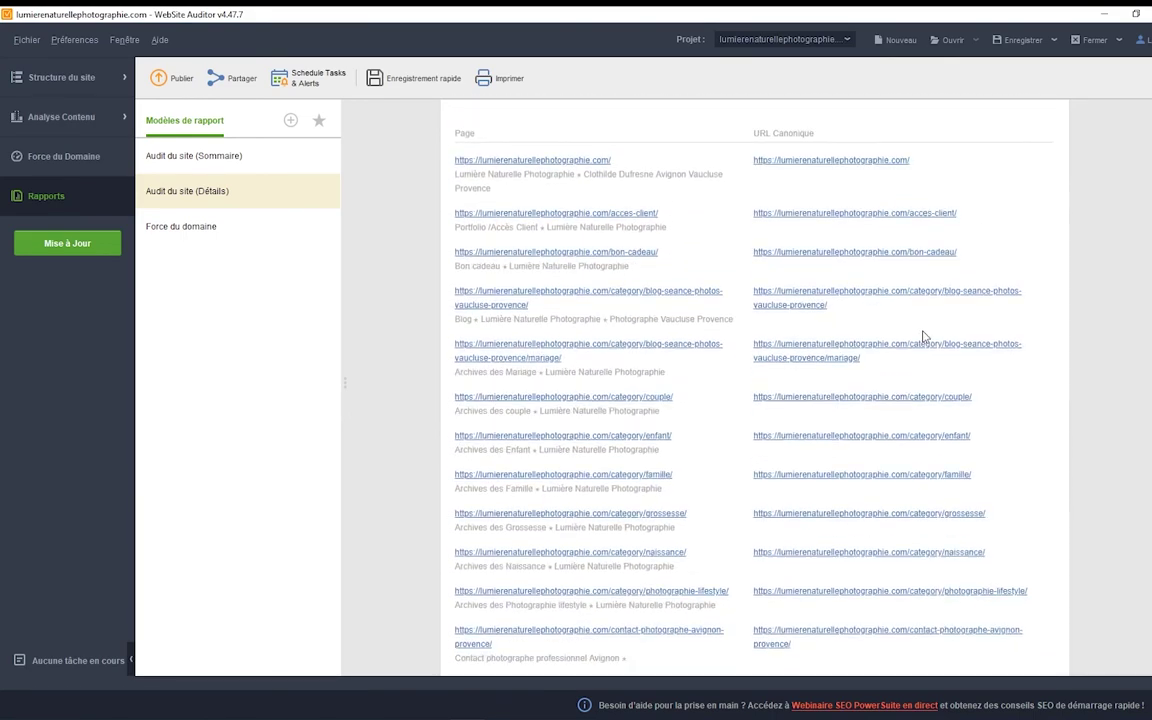
scroll(920, 325, up, 1)
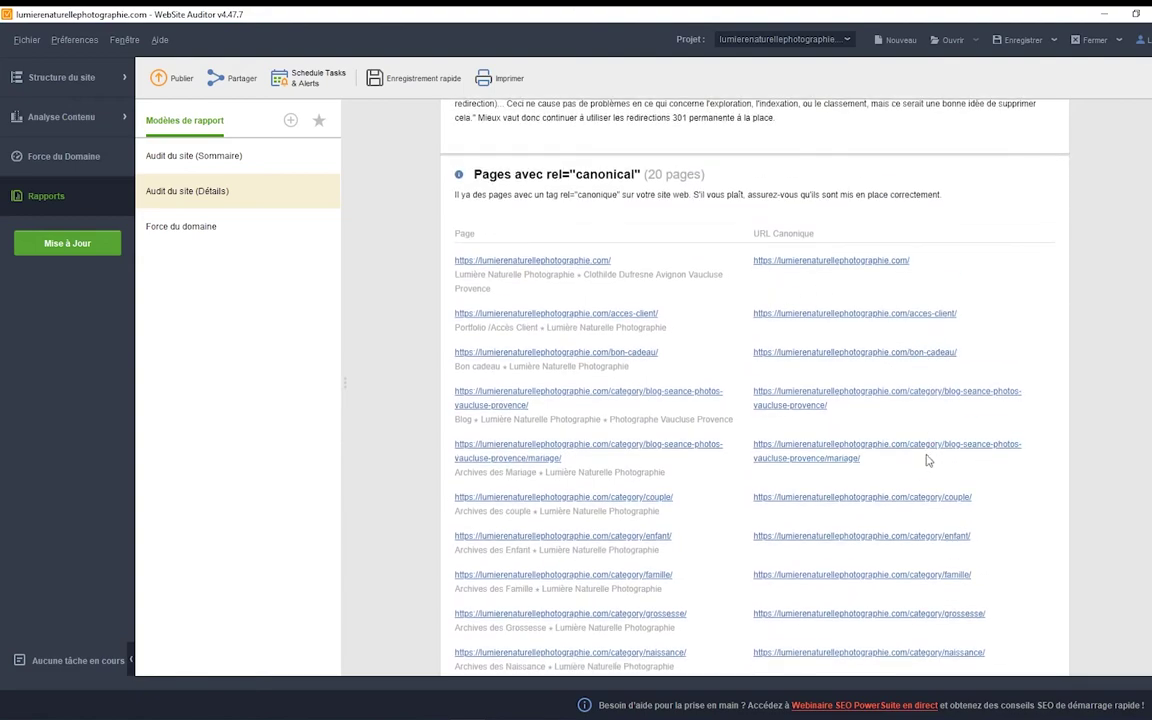
scroll(927, 460, down, 9)
scroll(927, 460, up, 3)
scroll(928, 462, down, 4)
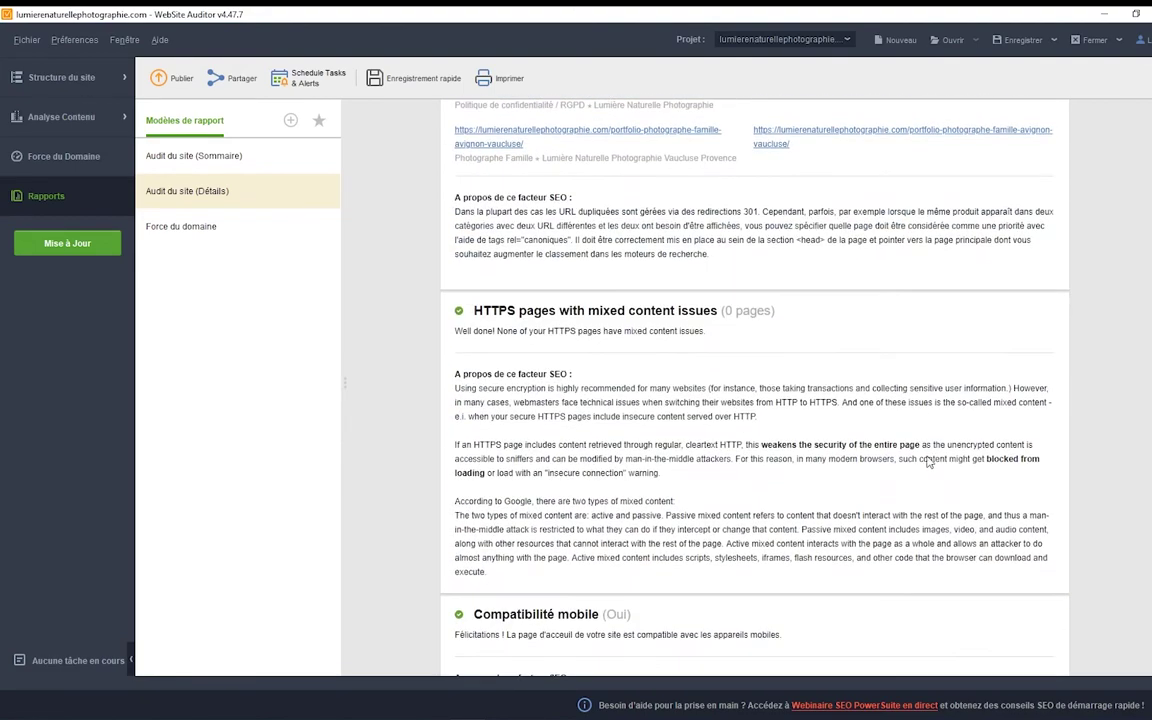
scroll(927, 457, down, 10)
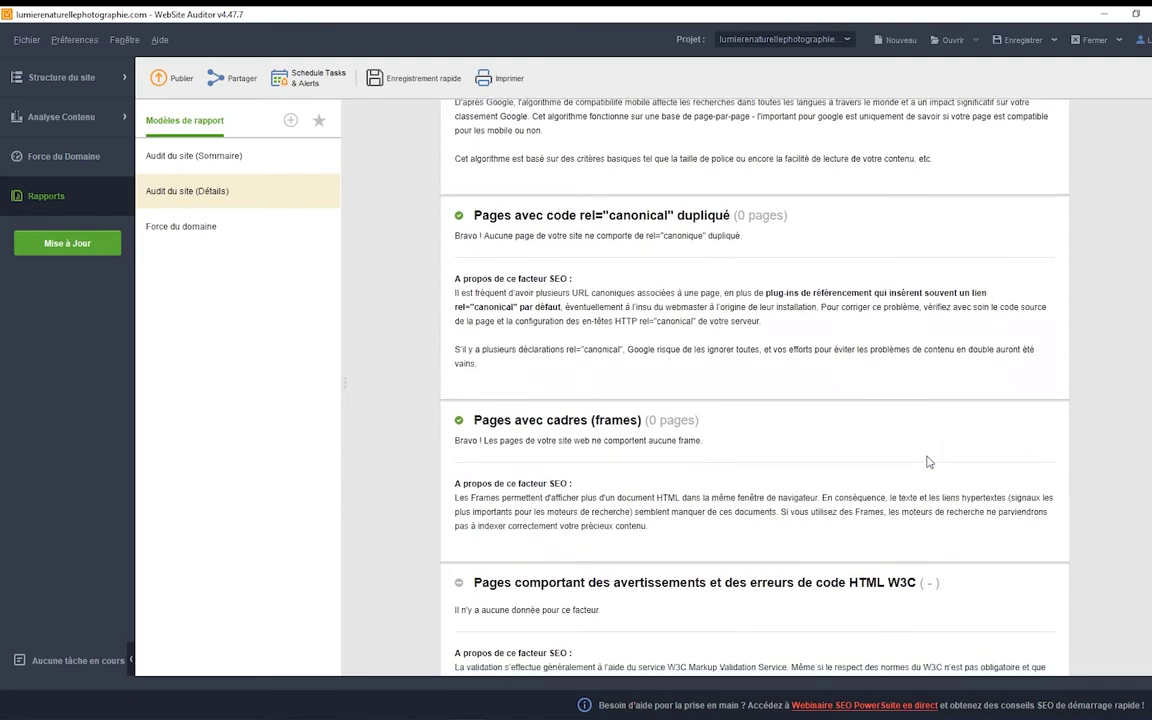
scroll(927, 461, down, 5)
scroll(927, 461, up, 2)
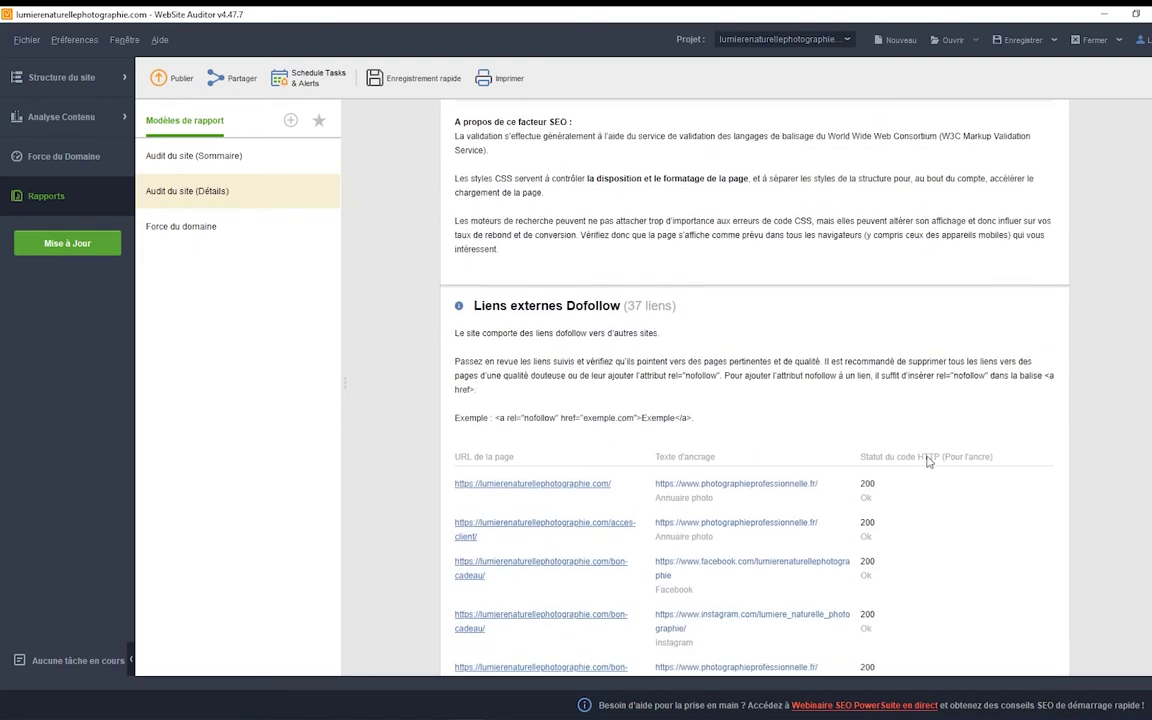
Examine the Liens externes Dofollow table, open its photographieprofessionnelle.fr directory link for inspection, and close that page
scroll(928, 462, down, 3)
scroll(927, 462, down, 1)
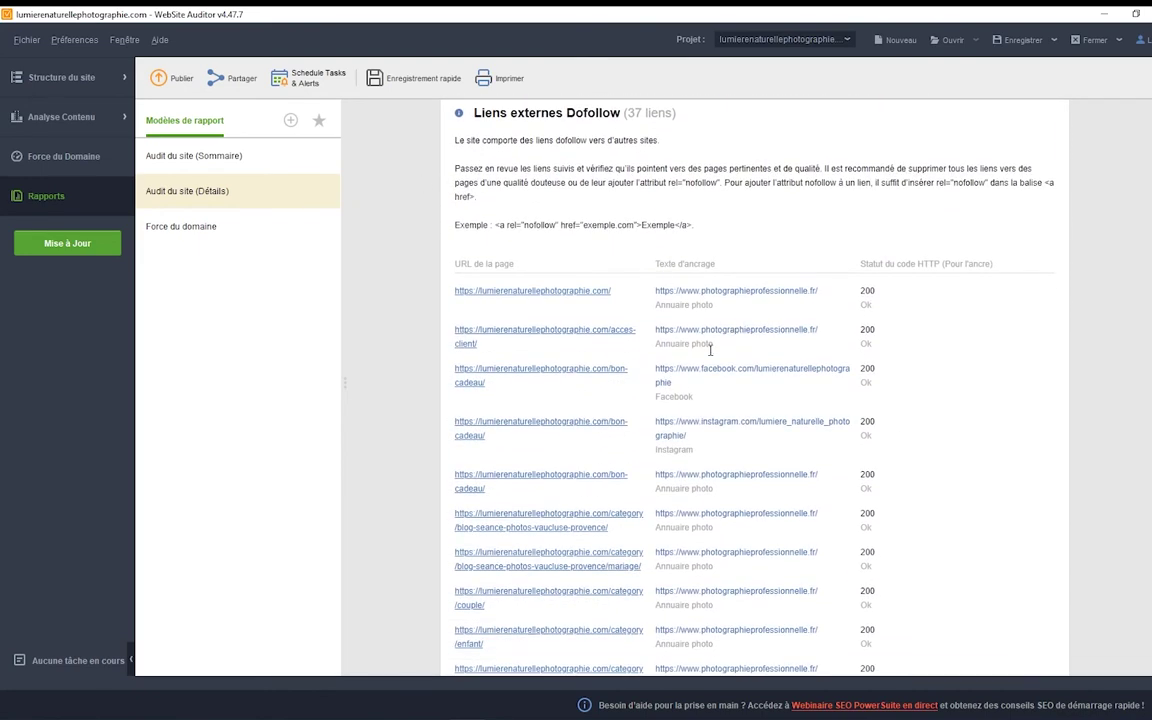
scroll(748, 404, down, 3)
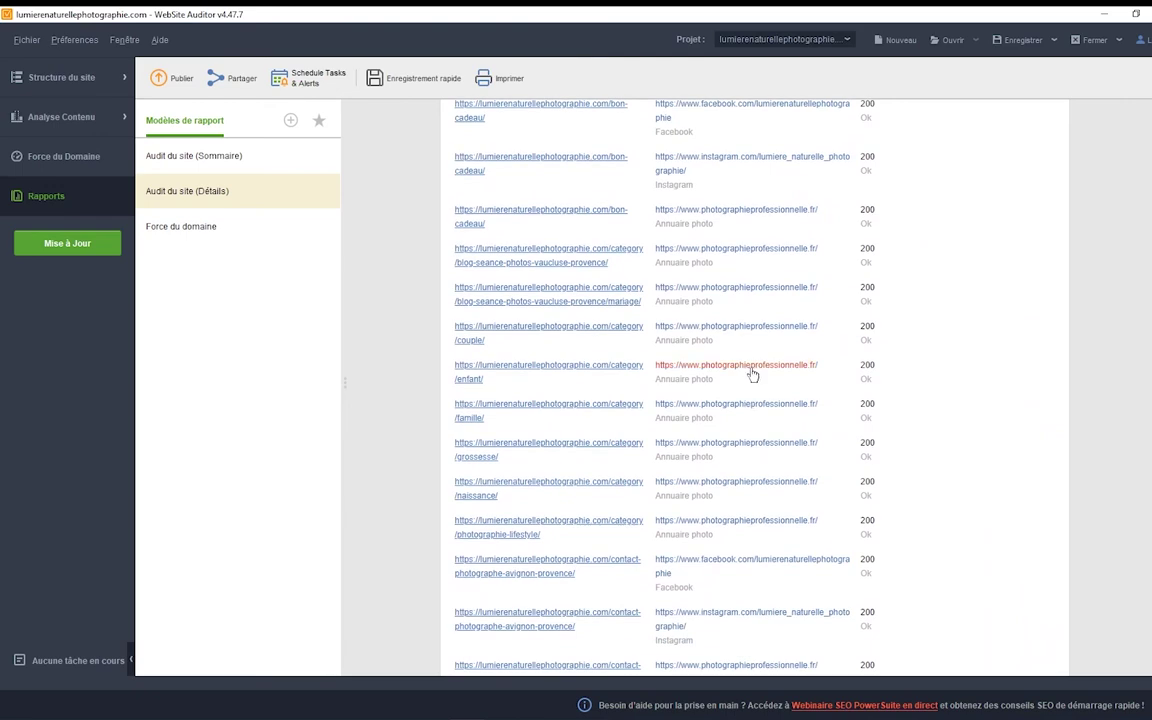
click(733, 366)
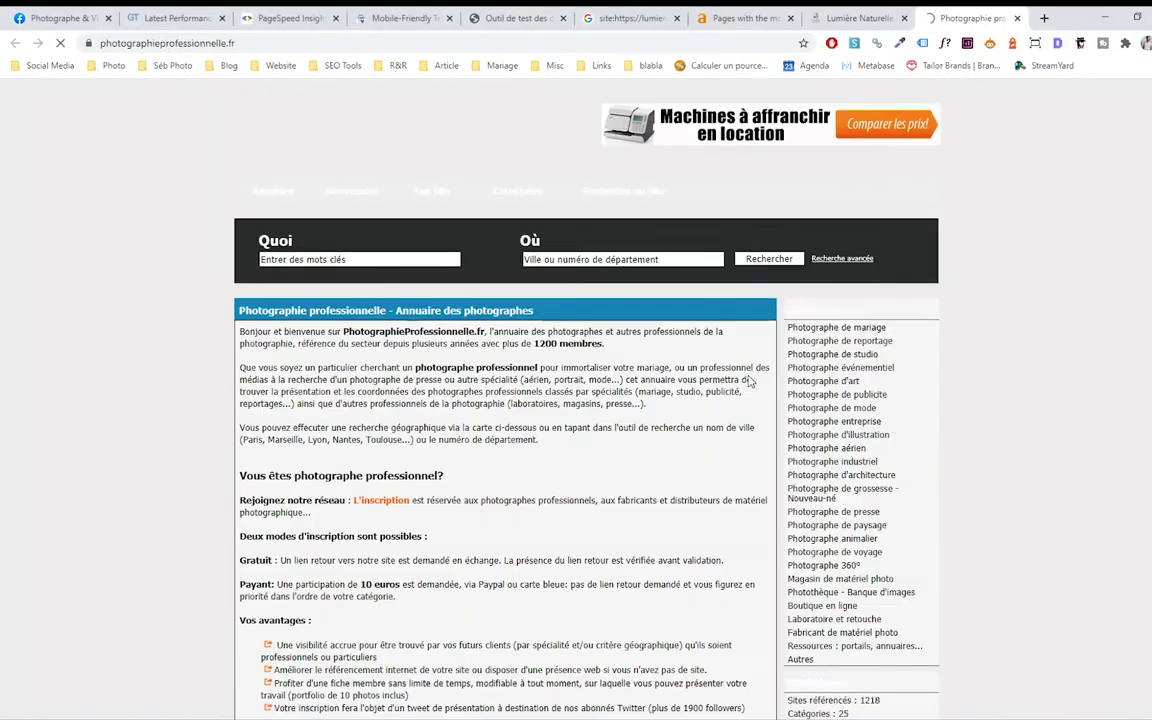
click(1017, 18)
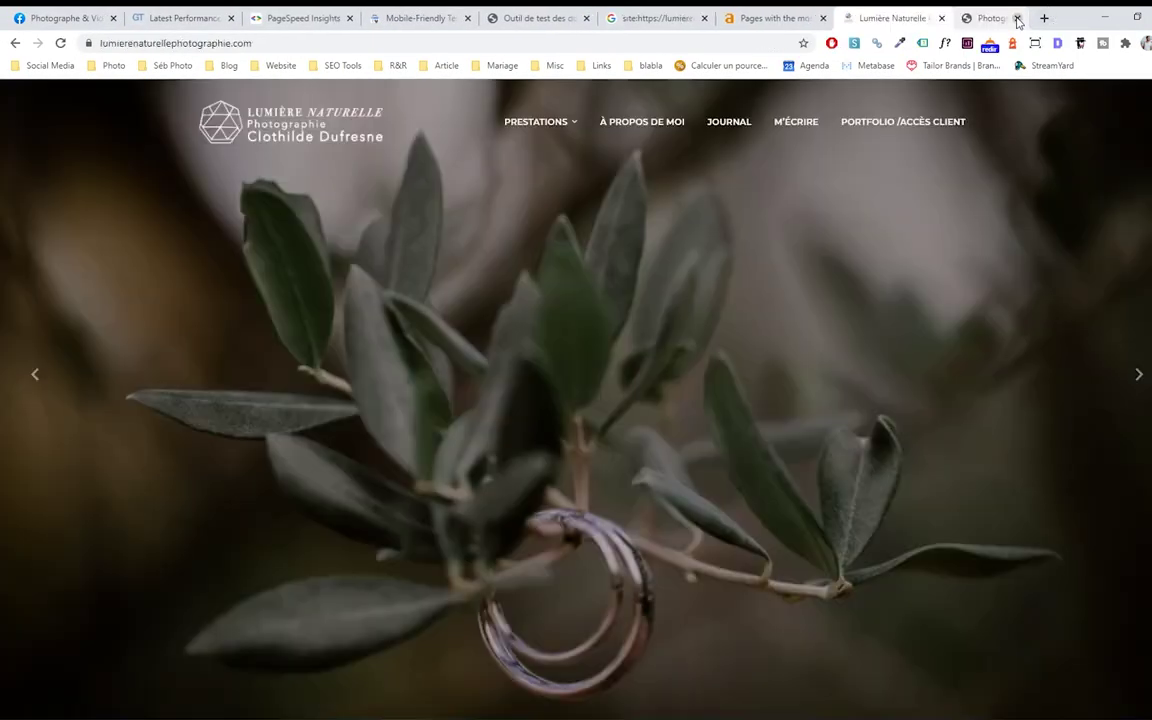
Return to the WebSite Auditor report, open the site's home page from the dofollow table and follow the Annuaire photo link in its footer
click(826, 14)
click(742, 14)
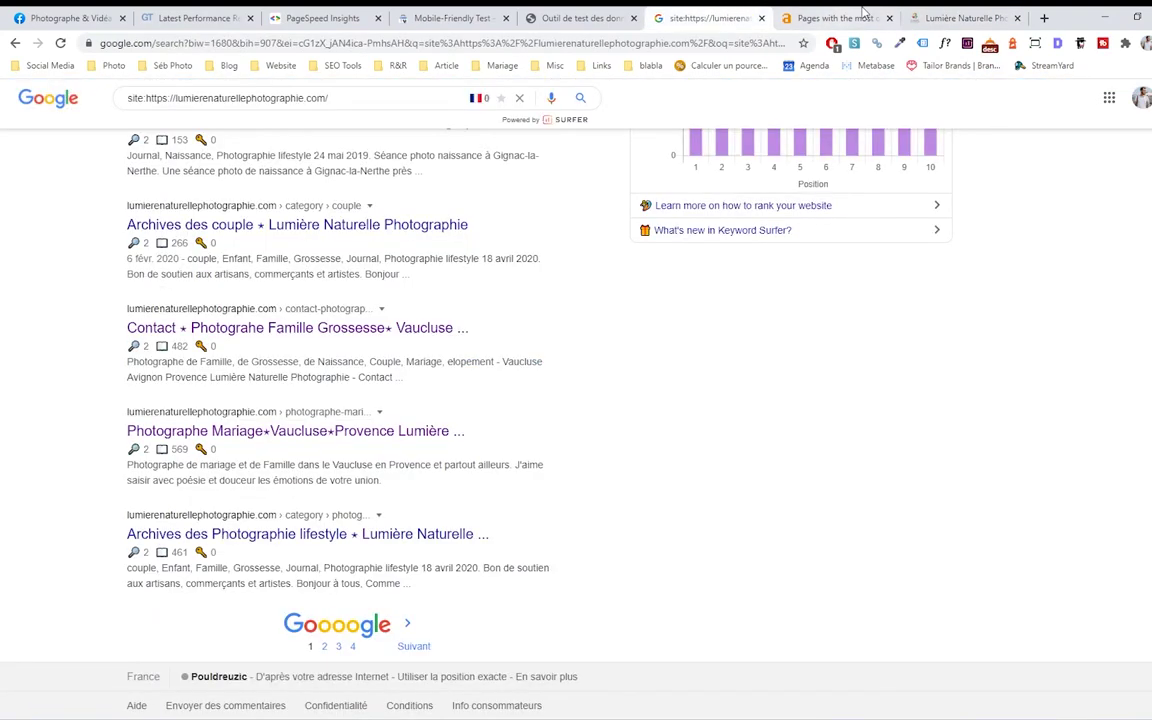
click(960, 18)
click(450, 719)
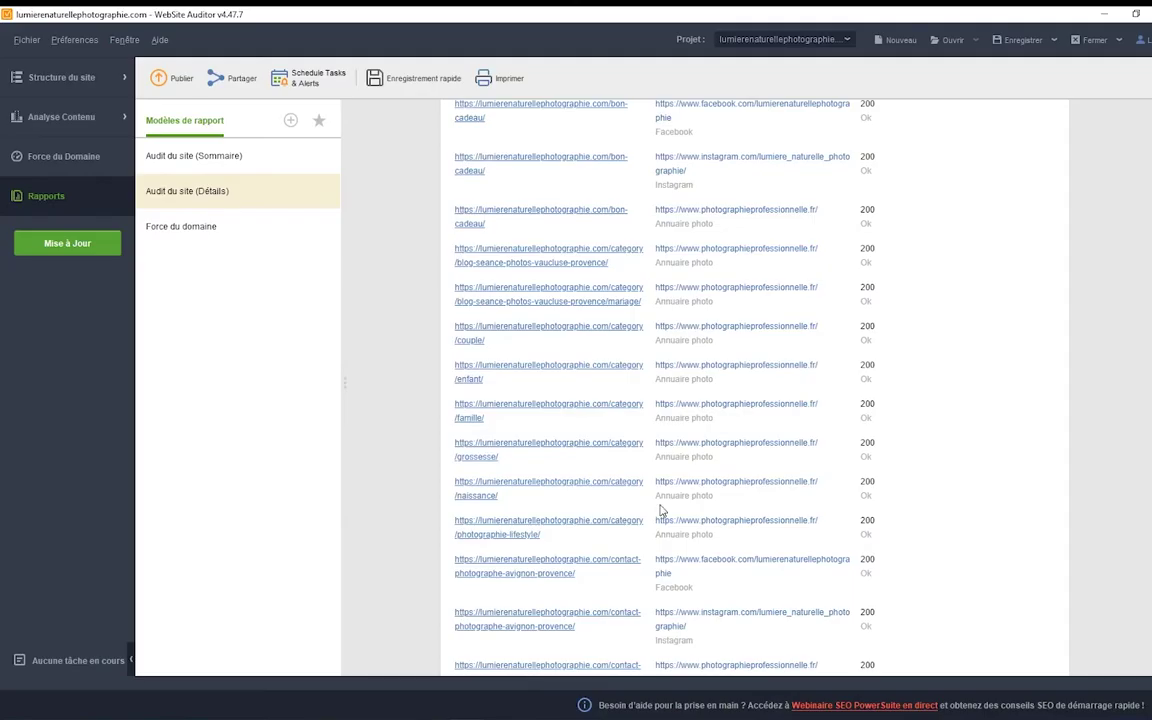
scroll(590, 250, up, 1)
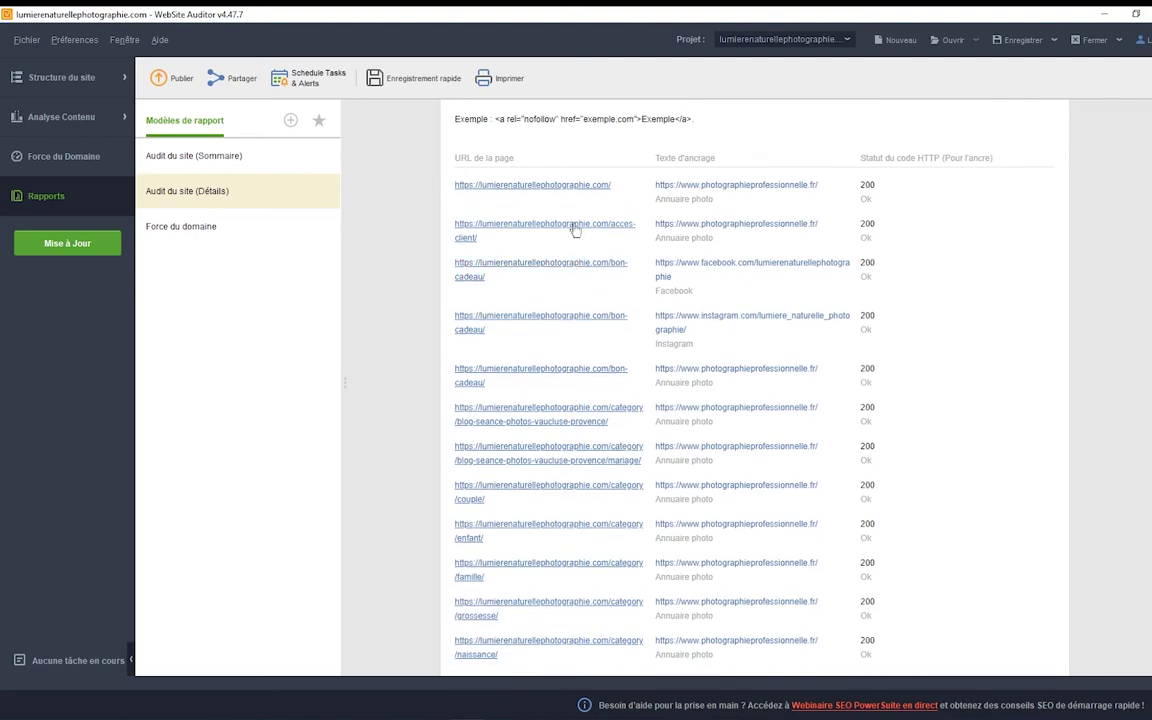
click(522, 176)
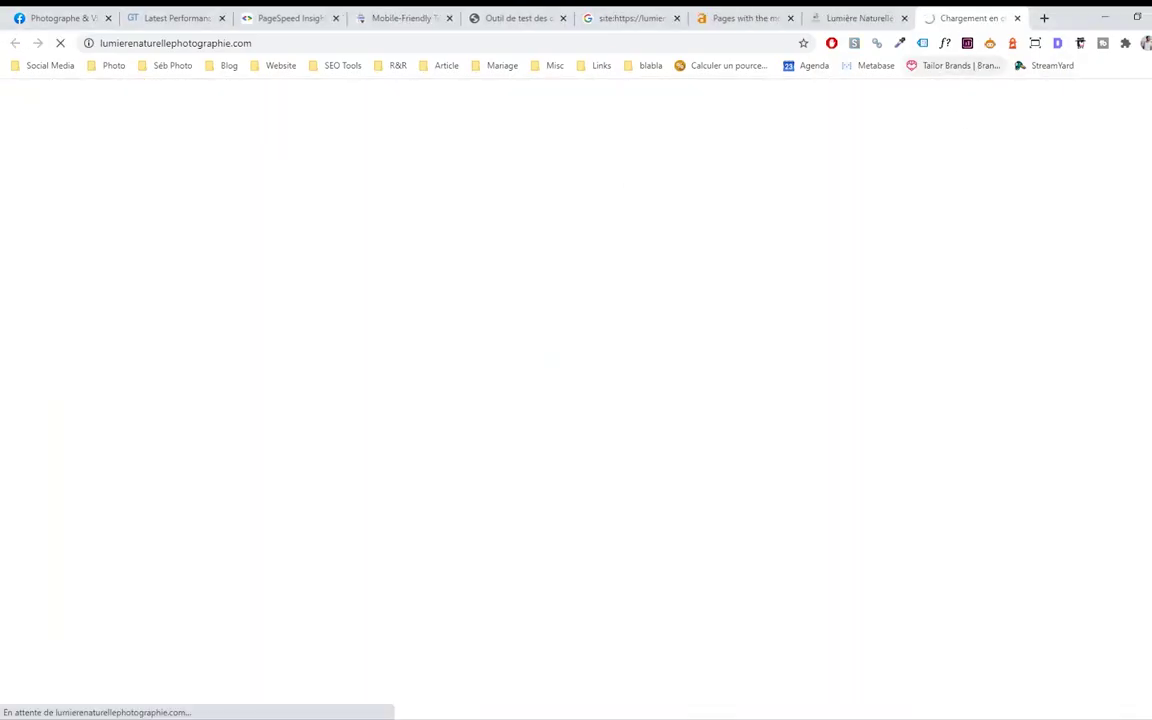
scroll(576, 400, down, 20)
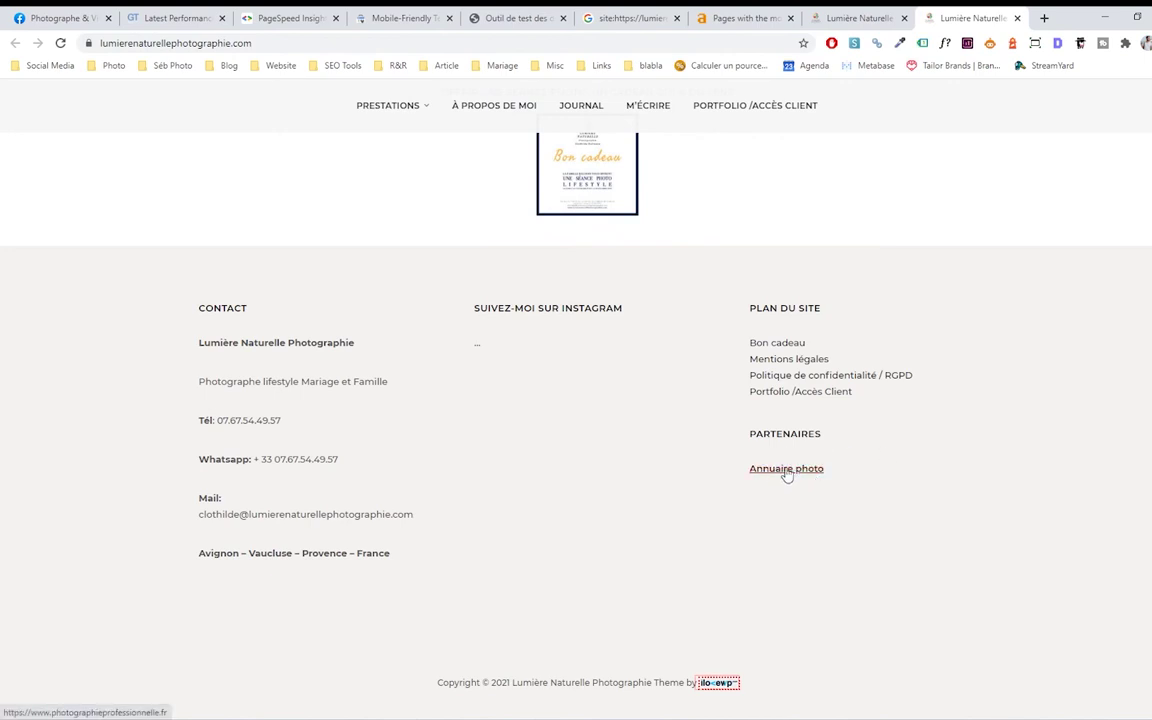
click(790, 470)
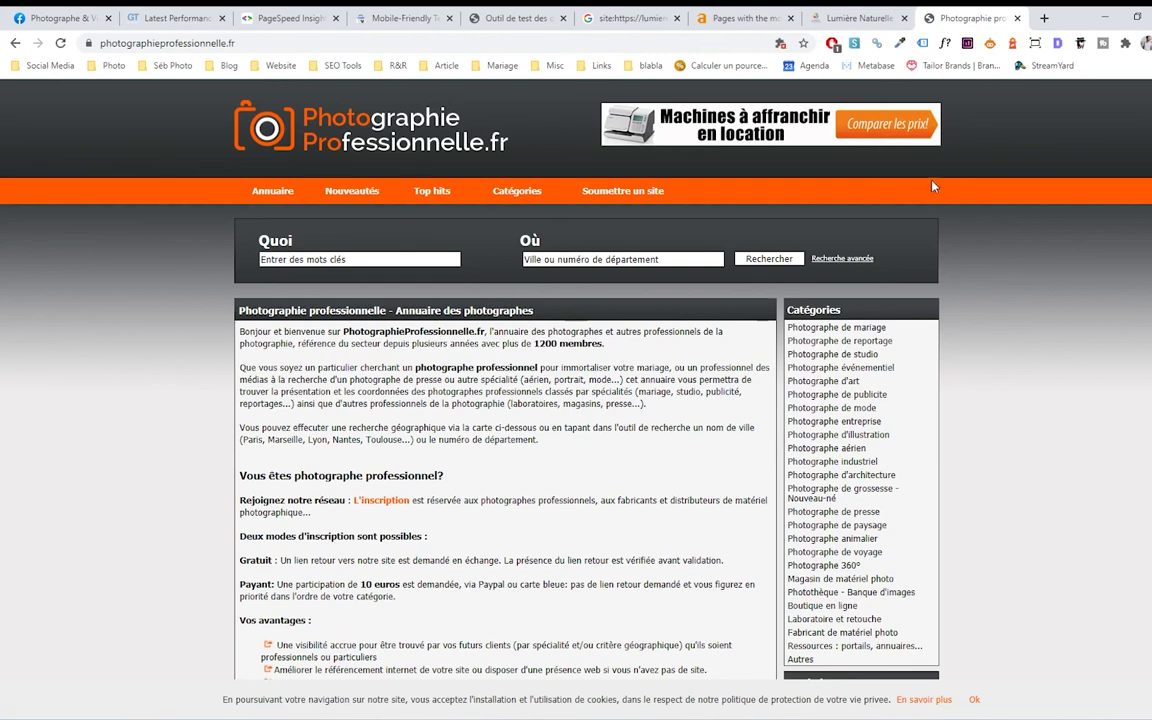
Switch back to WebSite Auditor and review the remaining dofollow external links down to the Images inaccessibles section
click(815, 18)
click(962, 14)
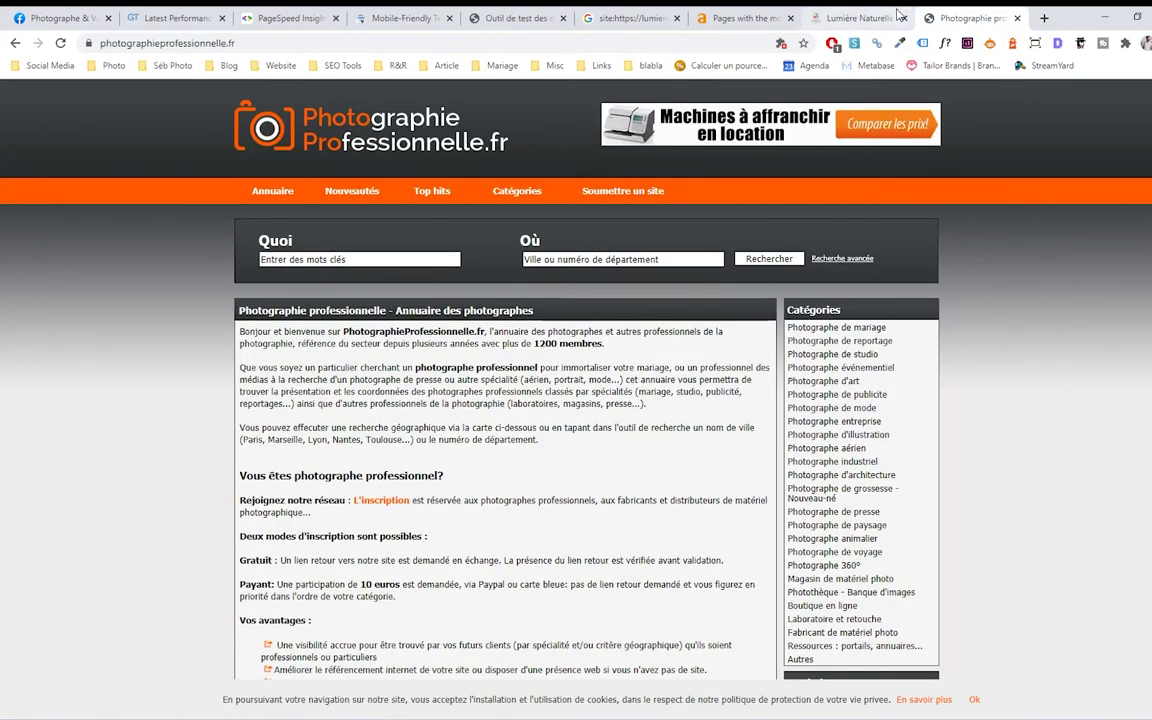
click(745, 18)
click(628, 18)
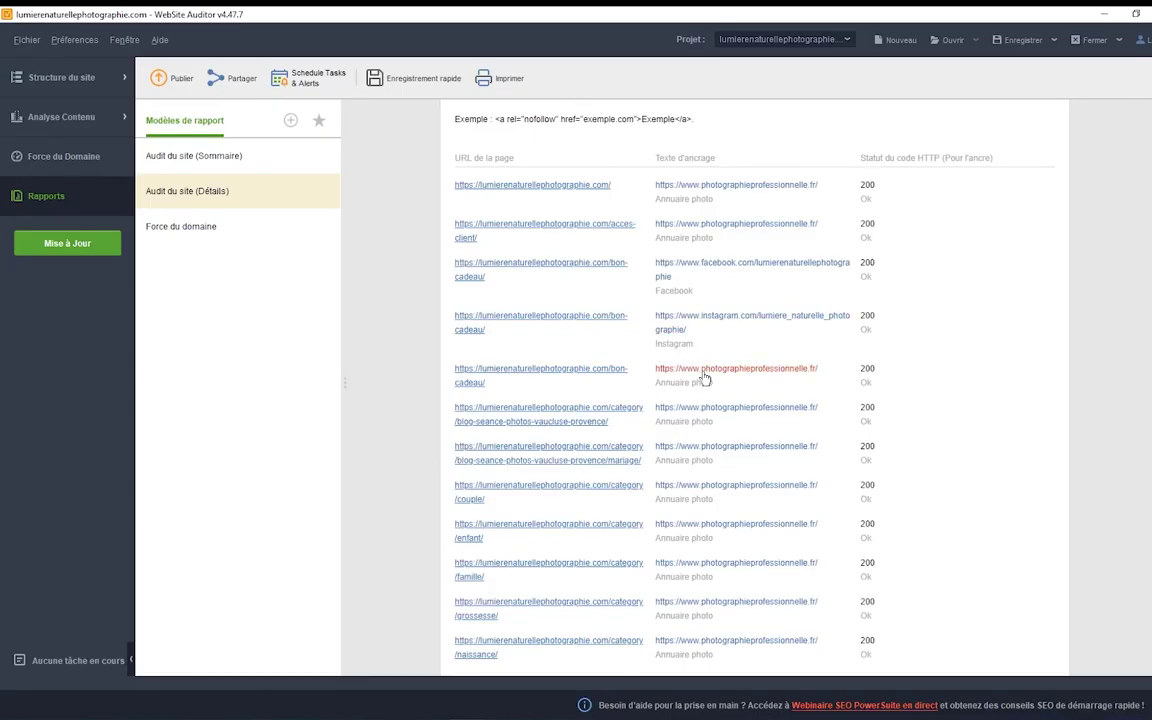
scroll(750, 390, down, 15)
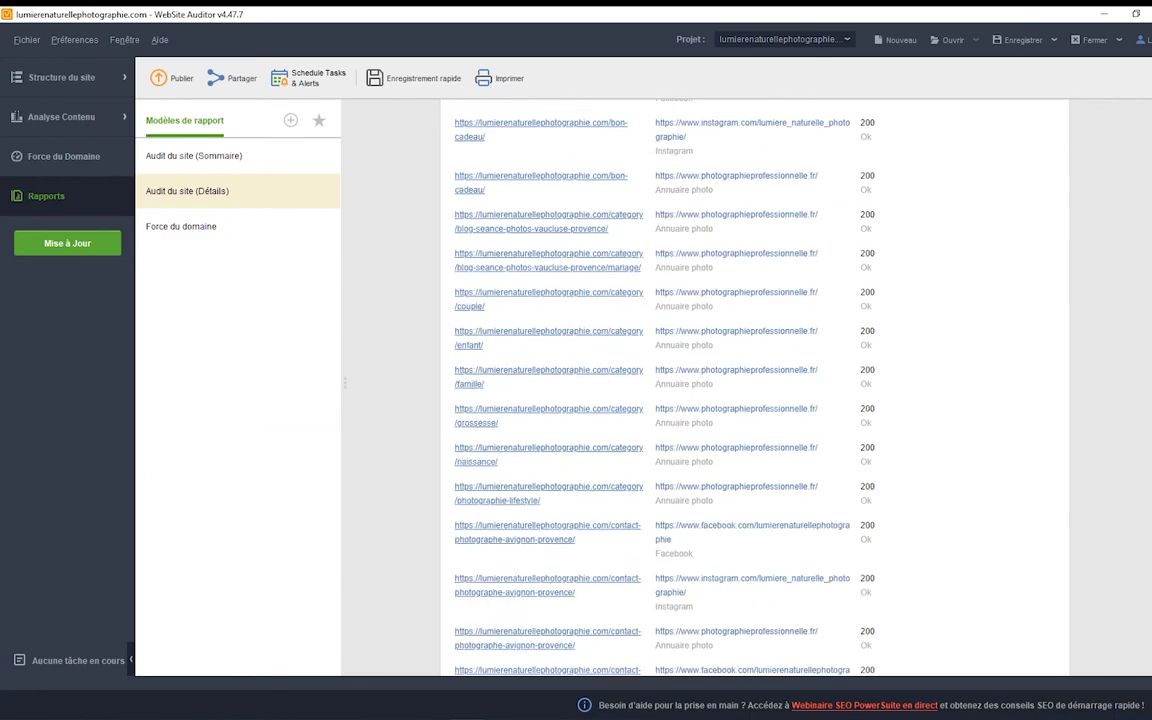
scroll(750, 390, down, 8)
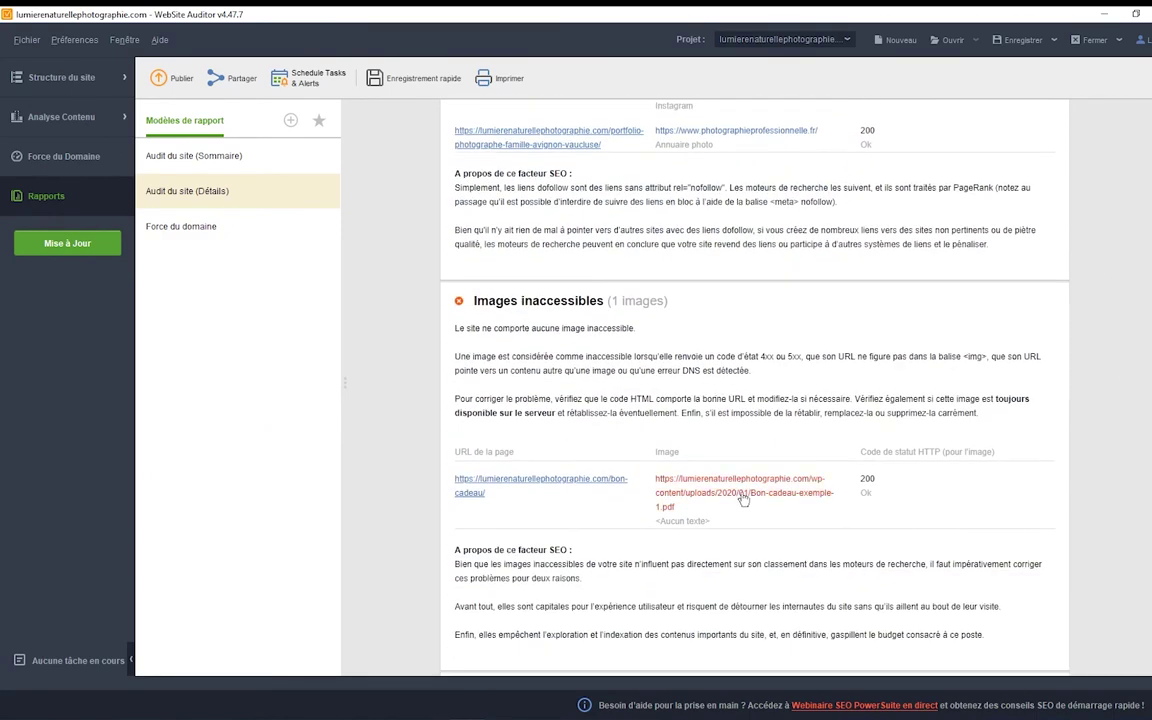
Open Bon-cadeau-exemple-1.pdf from the Images inaccessibles section, close it along with the directory page, and return to the report
click(753, 500)
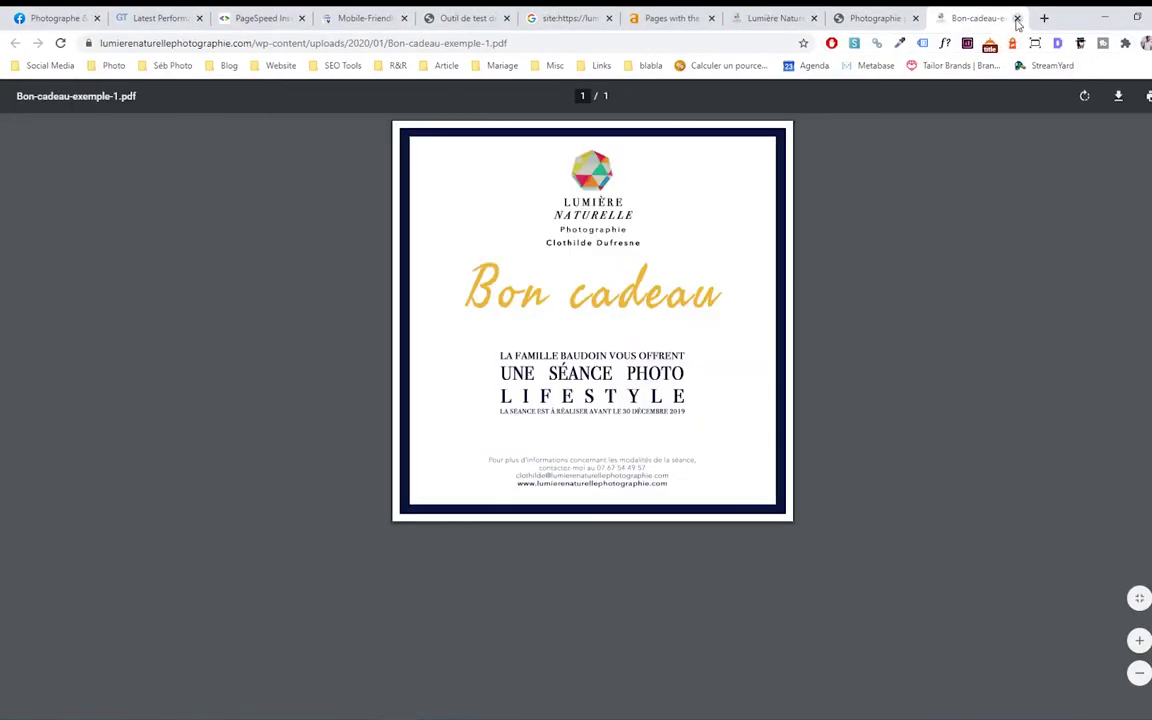
click(1017, 18)
key(ctrl+w)
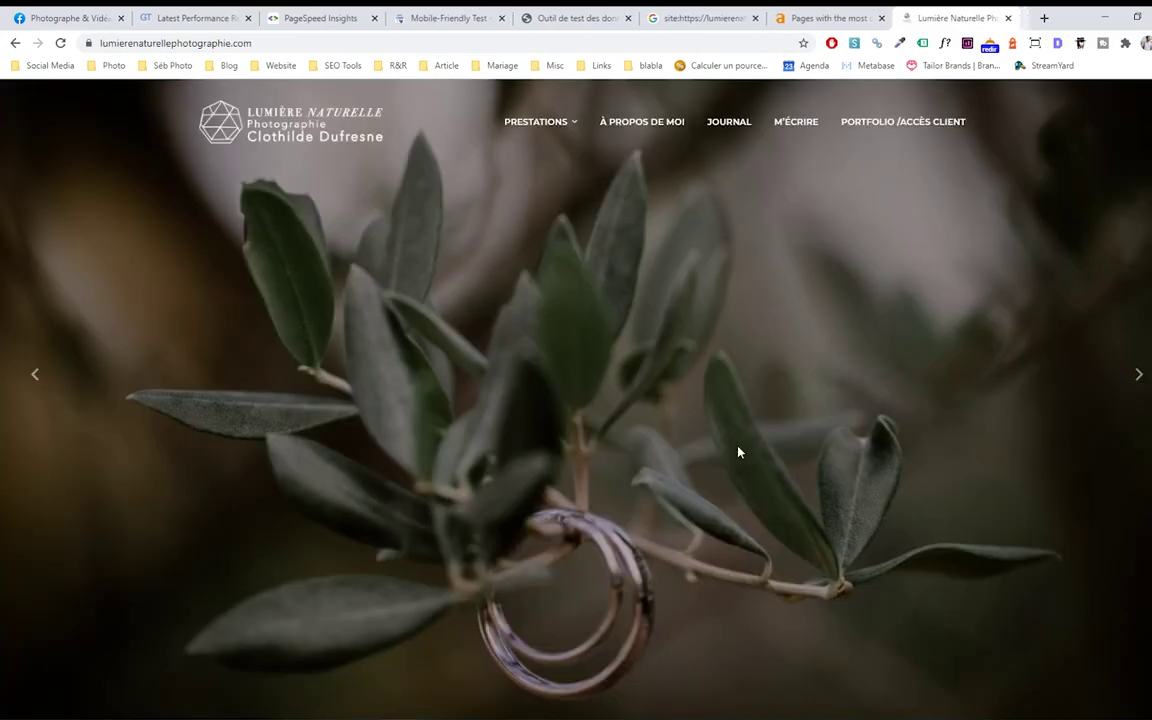
key(alt+Tab)
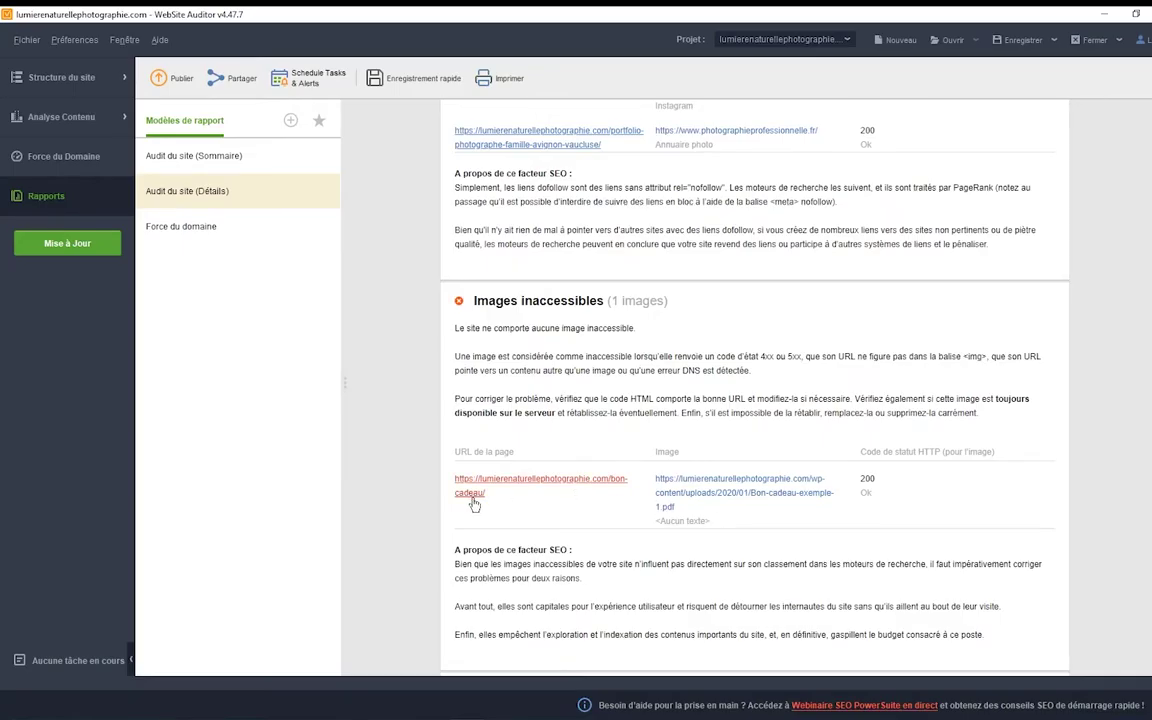
Examine the Texte Alt vide section and its list of pages and images without an alt attribute
scroll(754, 390, down, 5)
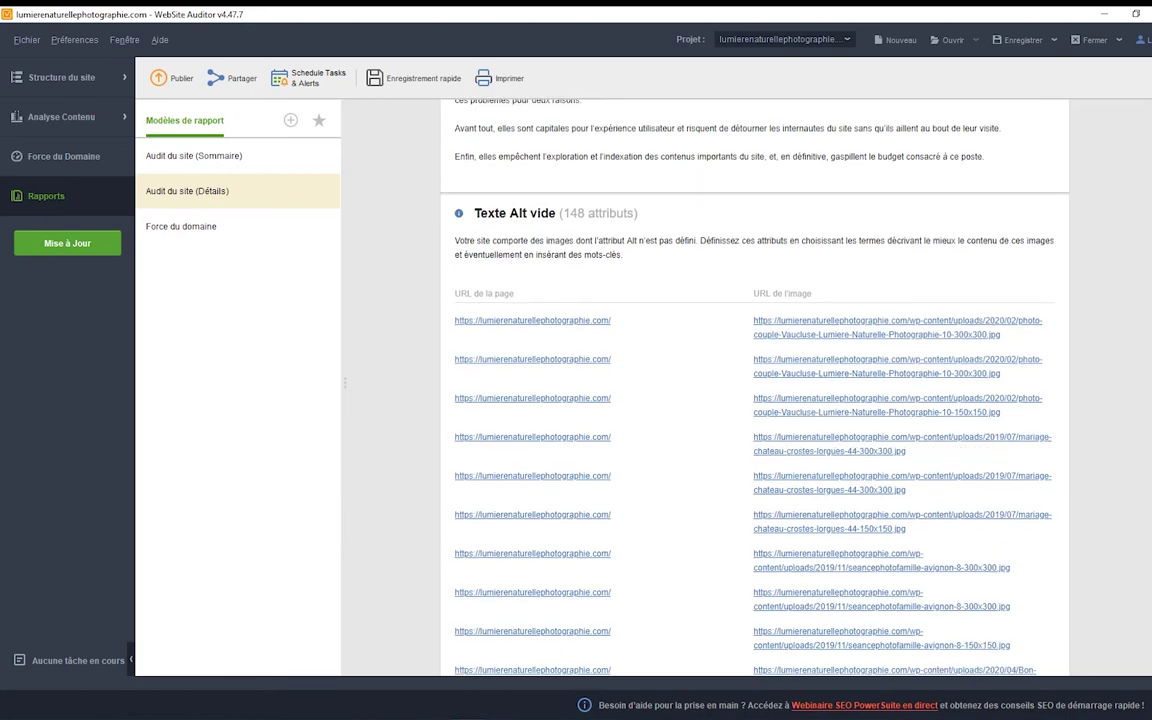
scroll(754, 390, up, 1)
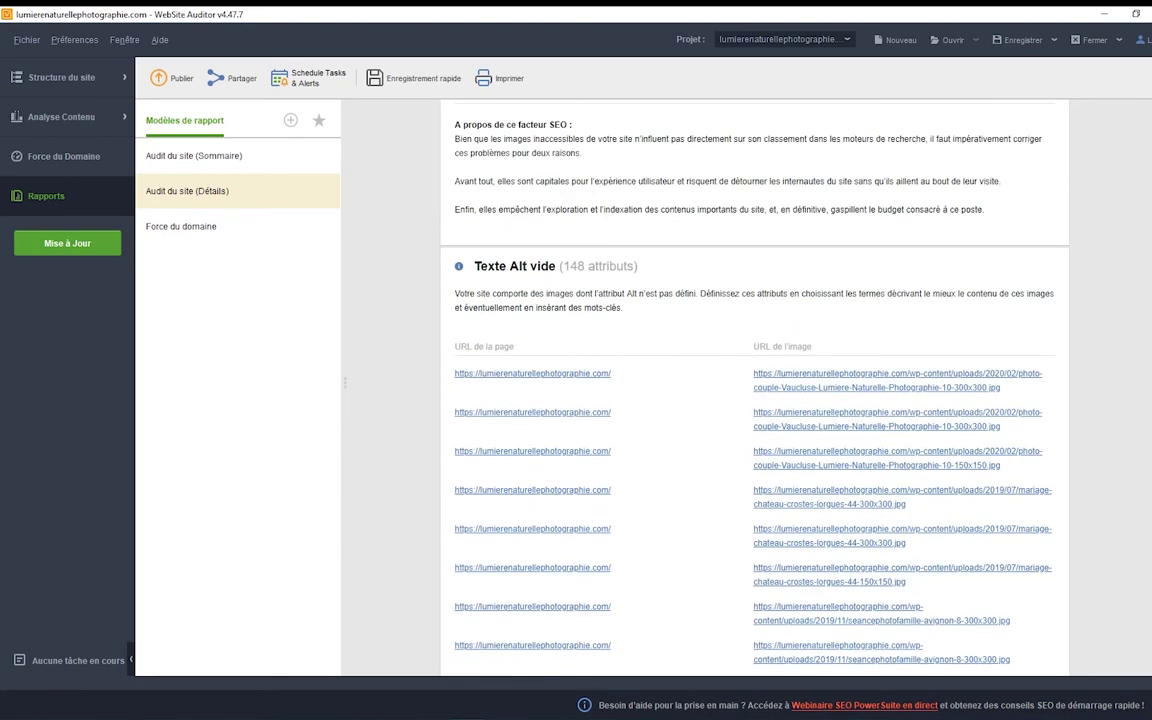
scroll(754, 390, down, 5)
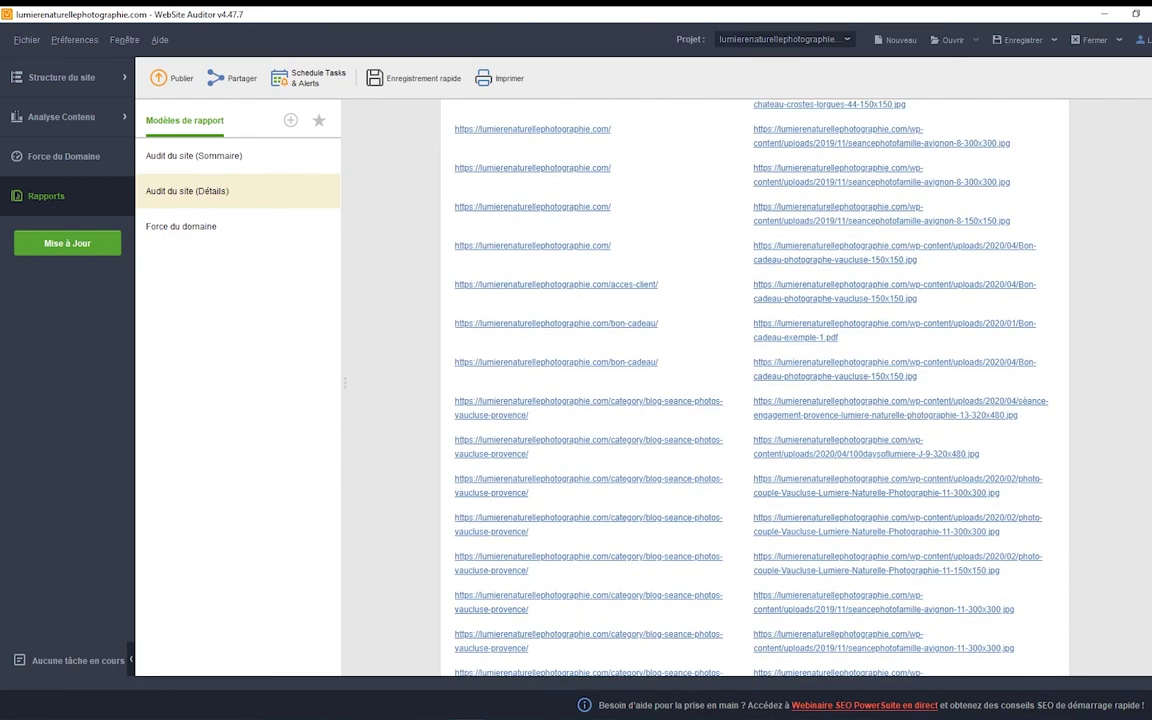
scroll(754, 390, down, 15)
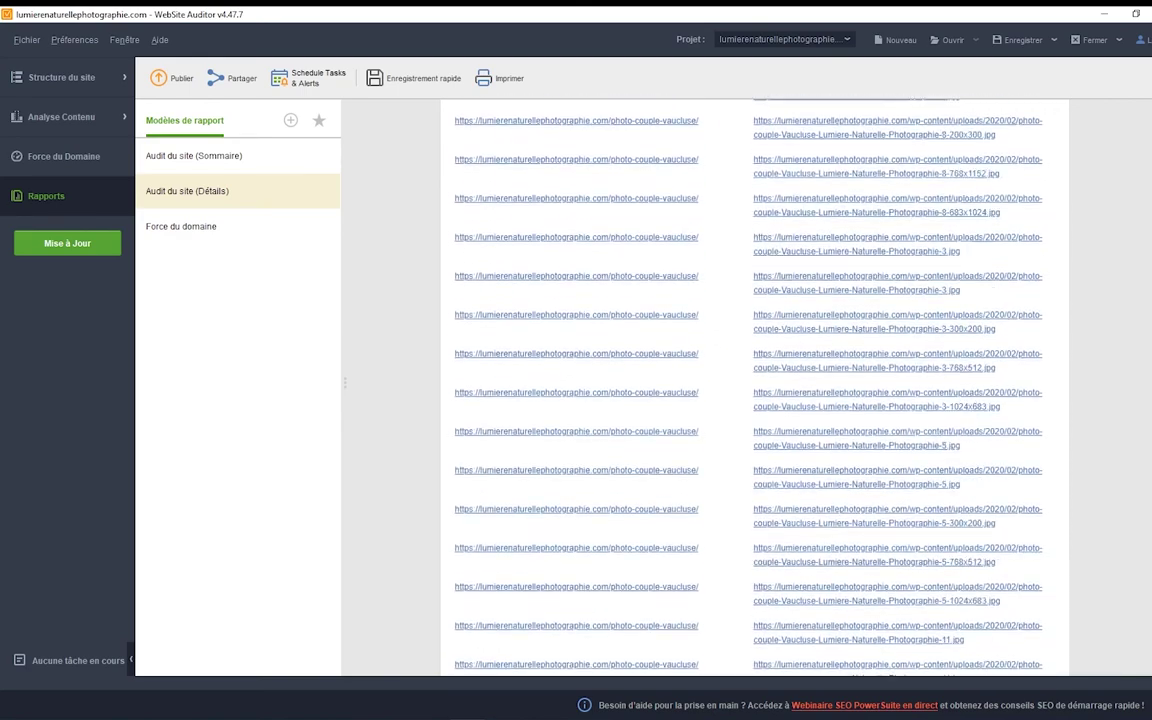
Examine the report sections on oversized pages, dynamic URLs, overly long URLs and broken links
scroll(754, 390, down, 15)
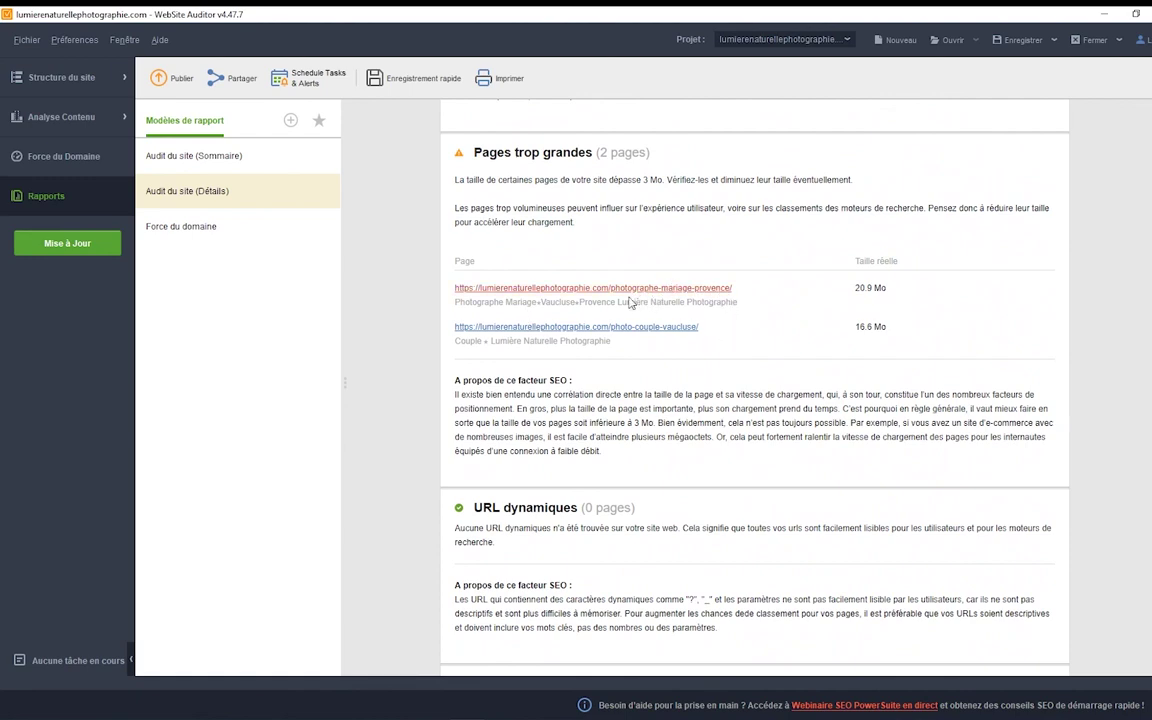
scroll(650, 370, down, 5)
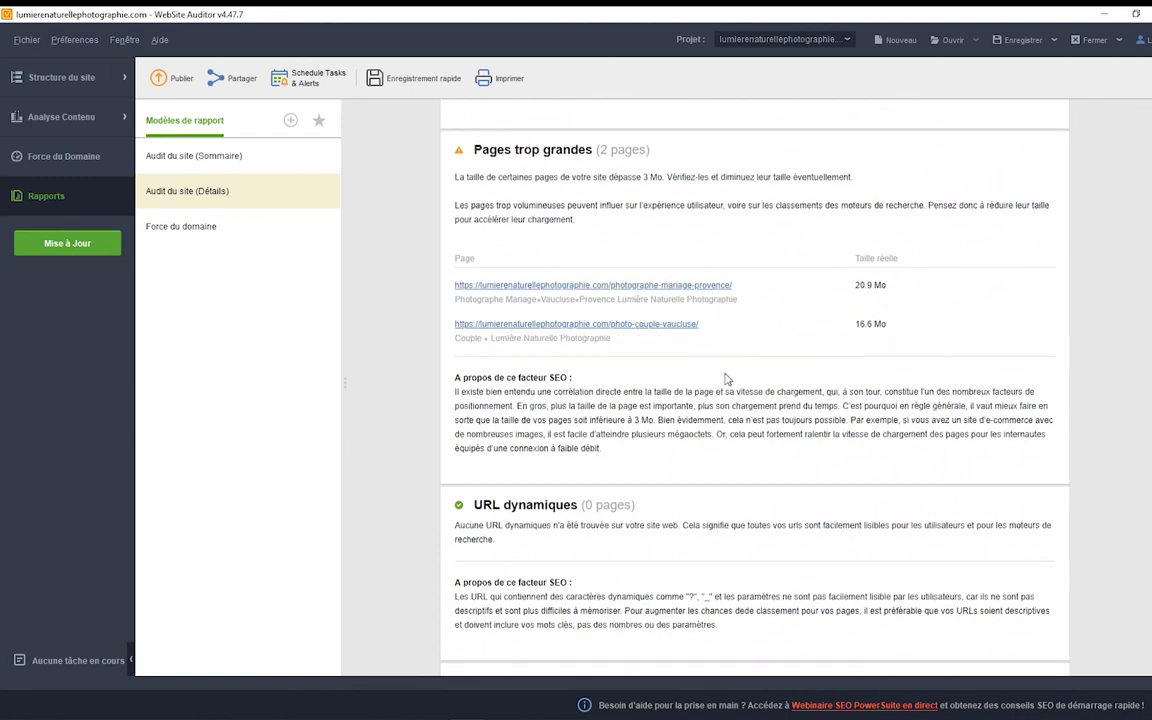
scroll(726, 378, down, 3)
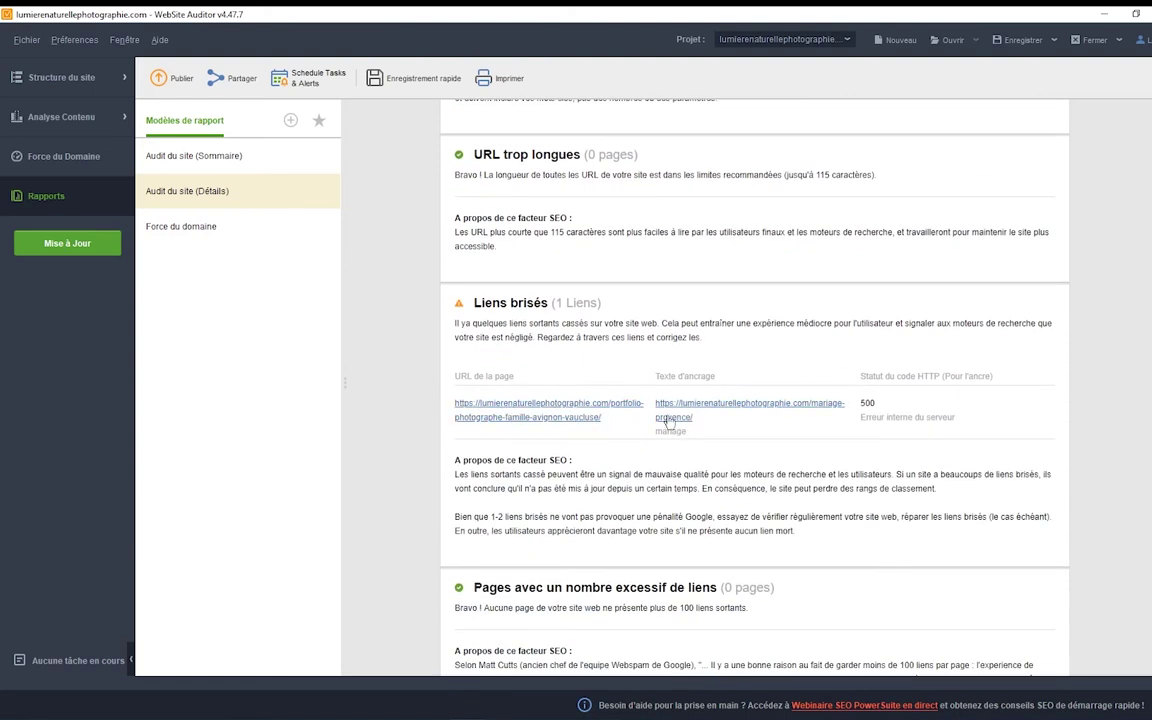
Examine the sections on empty, duplicate and overly long titles, highlighting the home page's title and its location keywords
scroll(755, 388, down, 20)
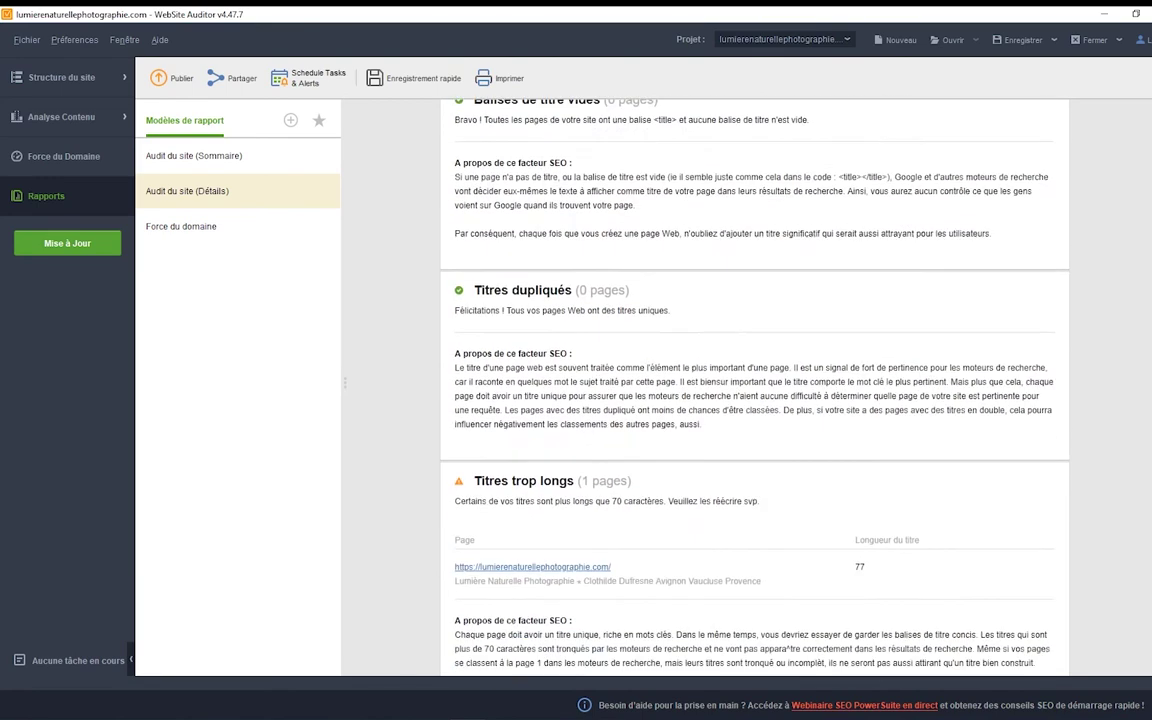
scroll(755, 388, up, 8)
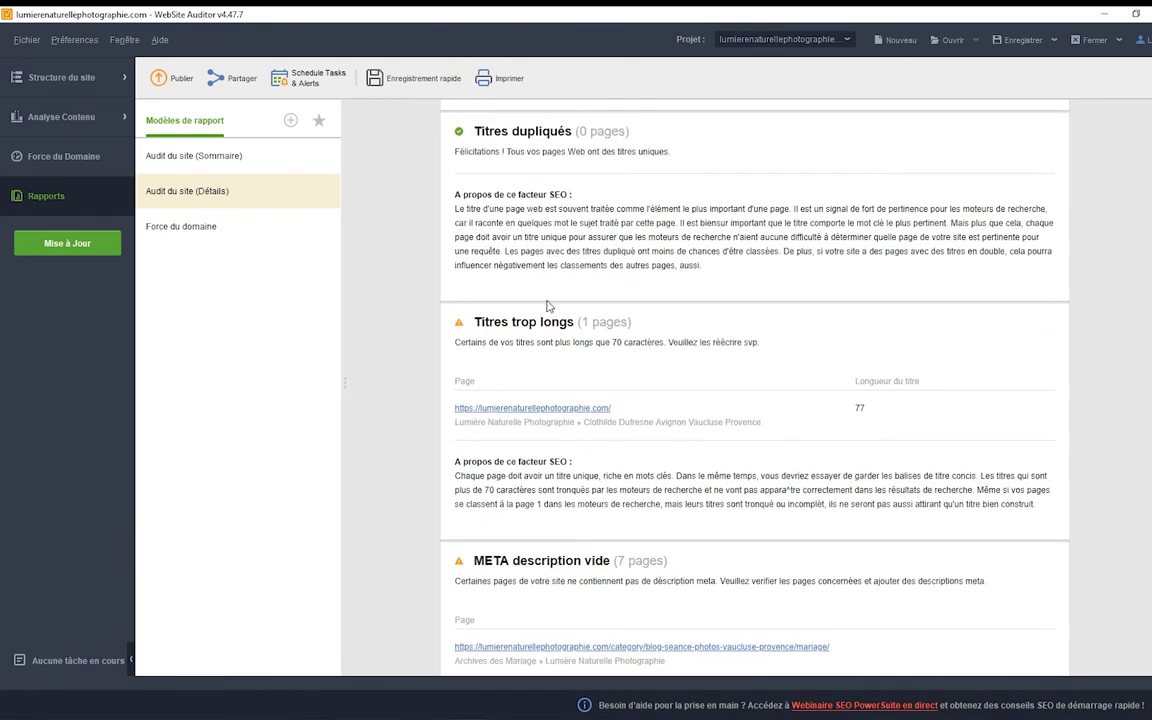
scroll(585, 334, down, 1)
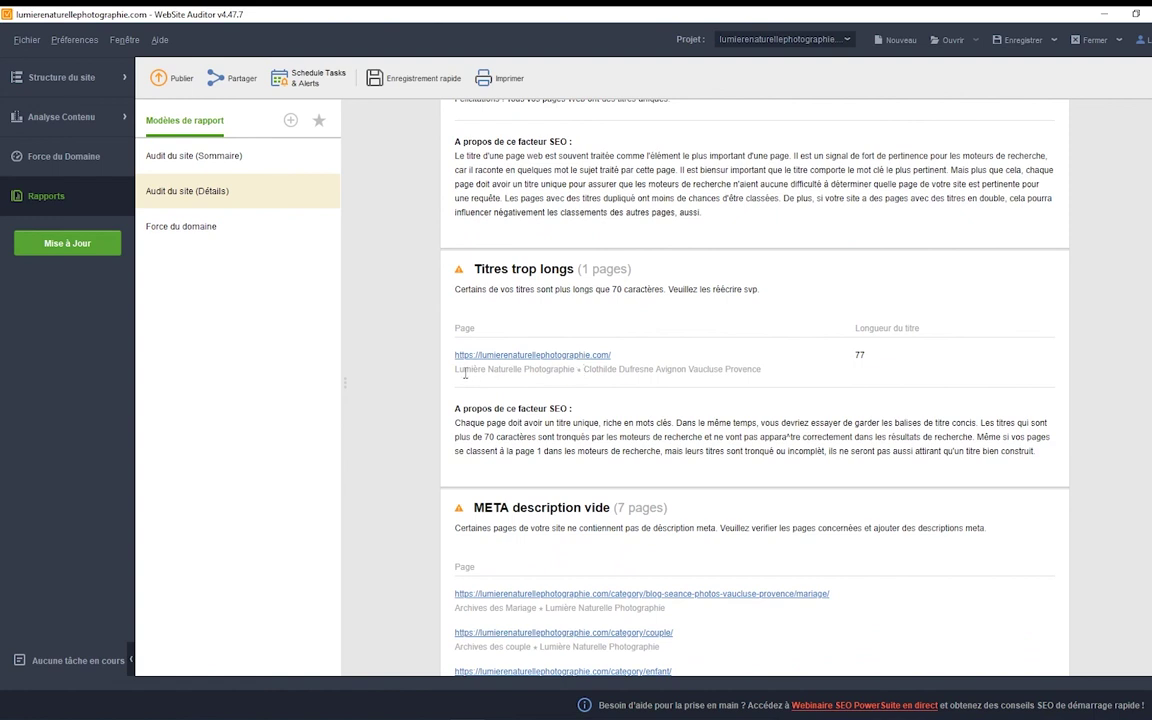
drag(452, 375, 780, 375)
click(603, 375)
click(664, 369)
click(644, 366)
drag(656, 369, 760, 369)
click(686, 369)
Examine the sections on empty and duplicate META descriptions, highlighting the repeated descriptions in the table
scroll(764, 368, down, 5)
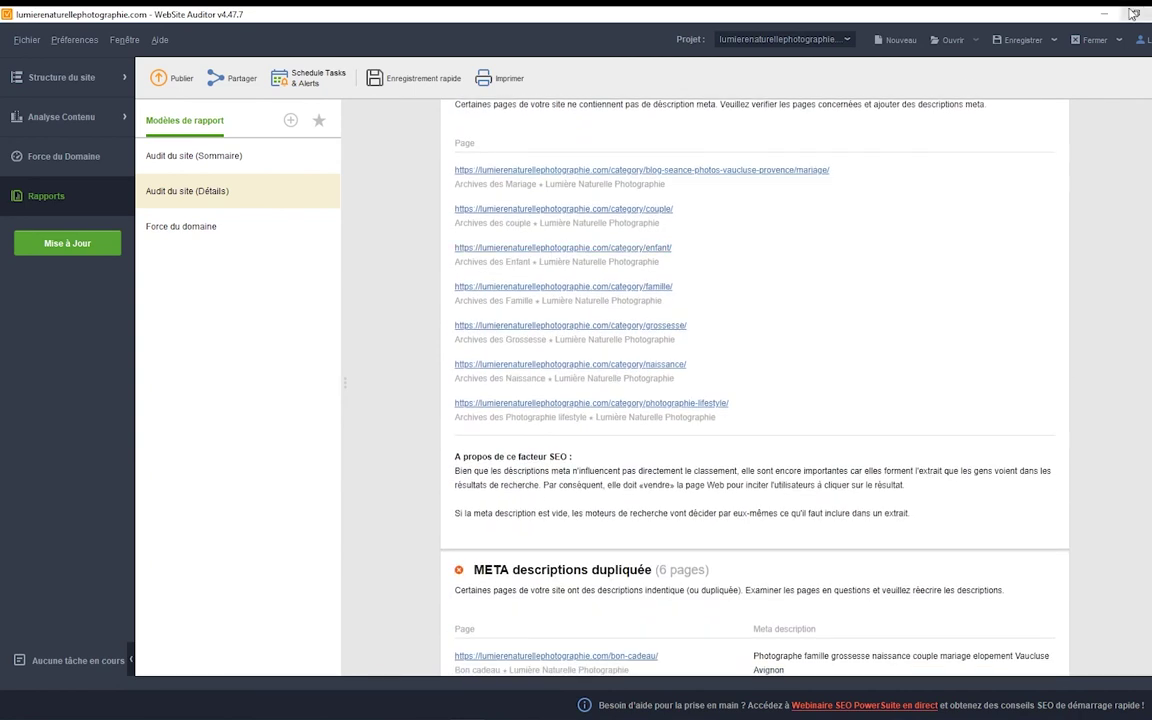
scroll(491, 403, down, 3)
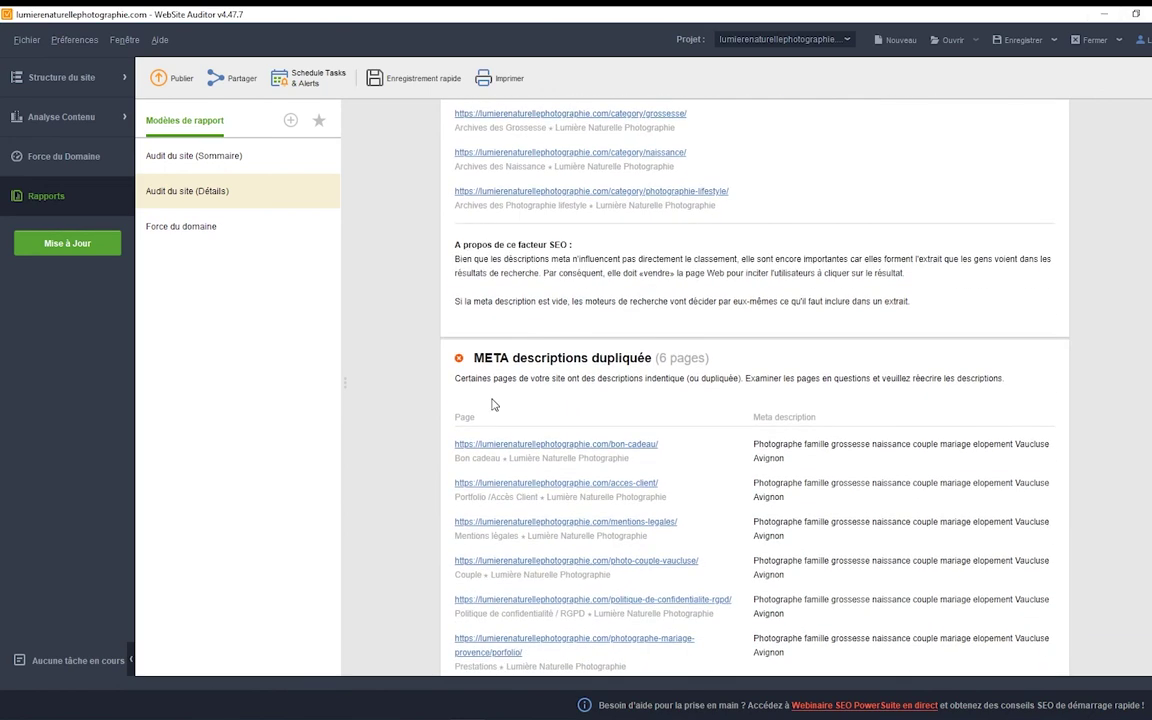
scroll(491, 403, down, 1)
drag(758, 352, 858, 533)
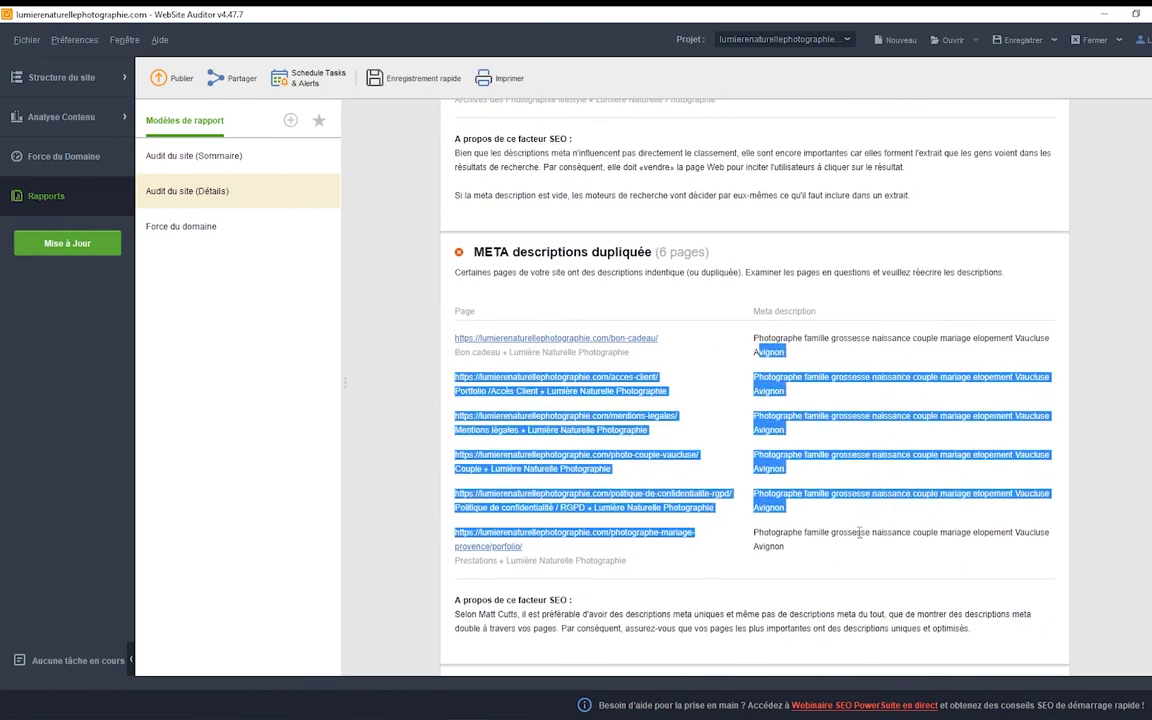
click(725, 485)
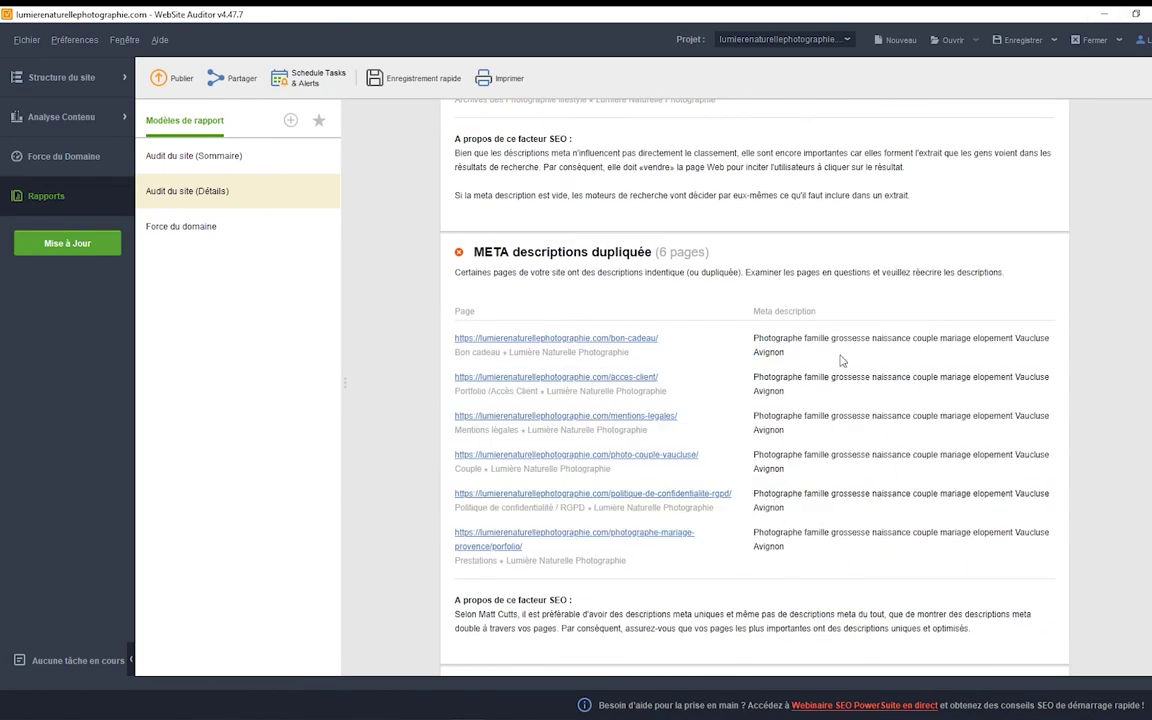
Switch back to the browser and look over the site's home page
click(1105, 14)
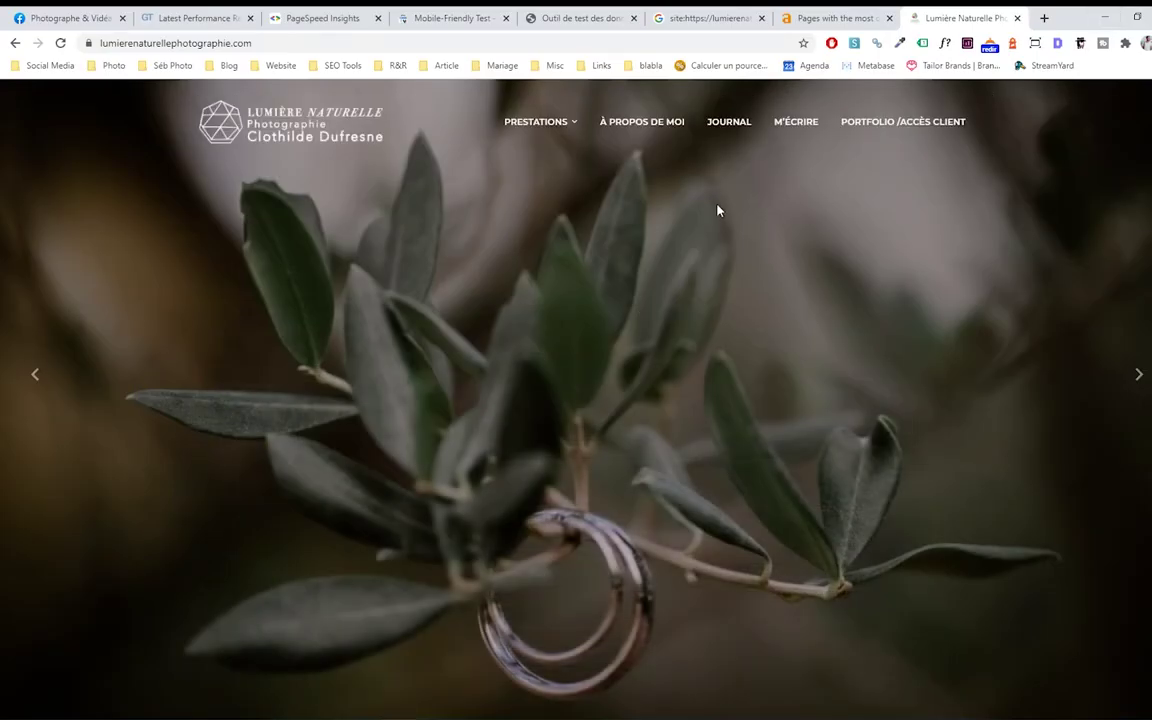
scroll(717, 210, down, 1)
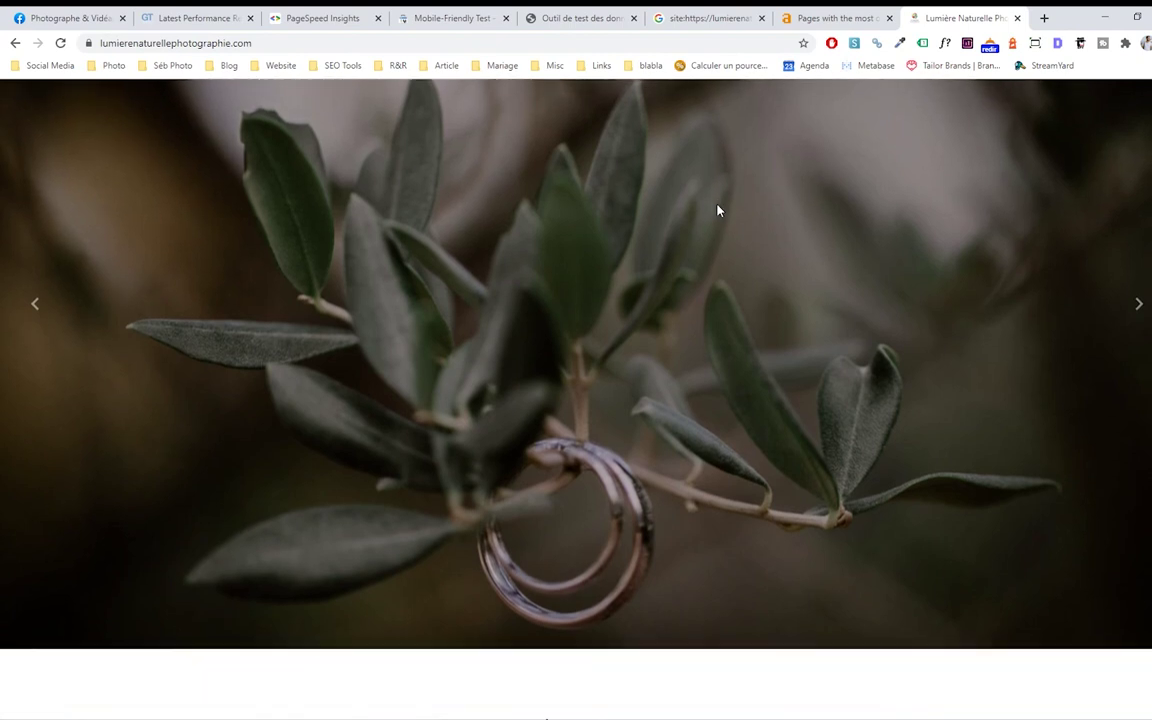